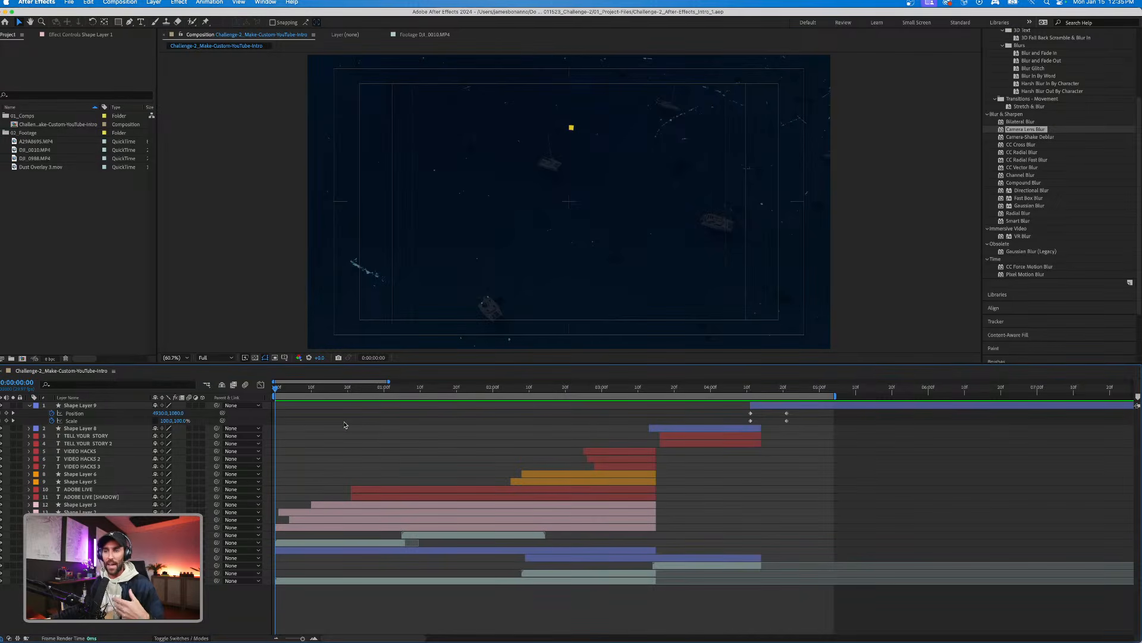
Preview the finished YouTube intro composition, checking its circle animation and title sequence.
{"action": "left_click", "coordinate": [322, 393]}
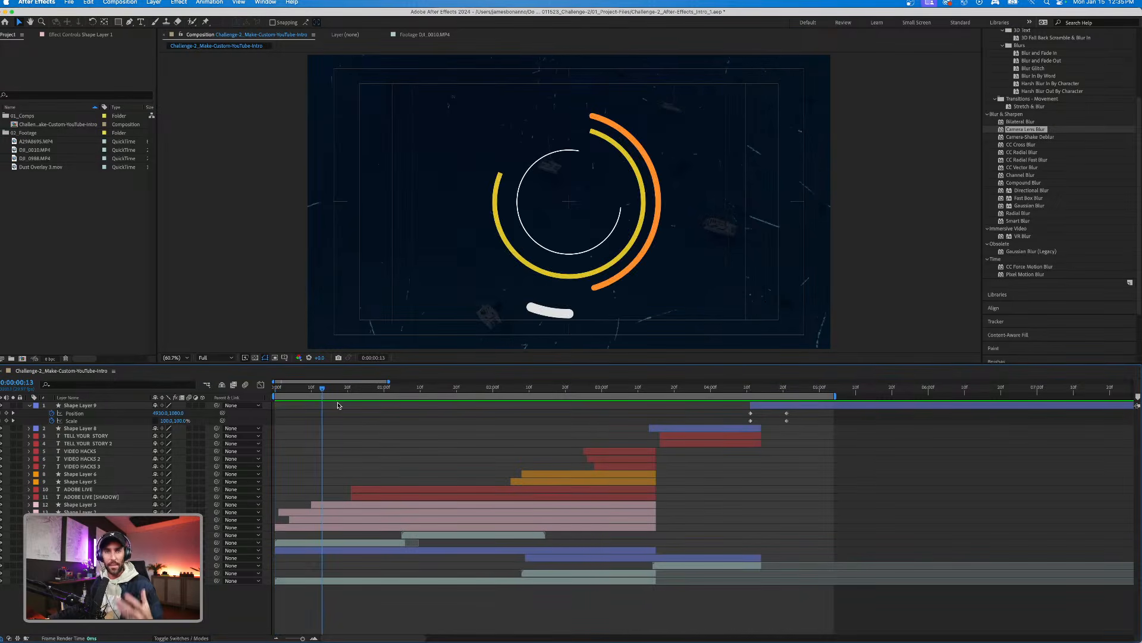
{"action": "key", "text": "space"}
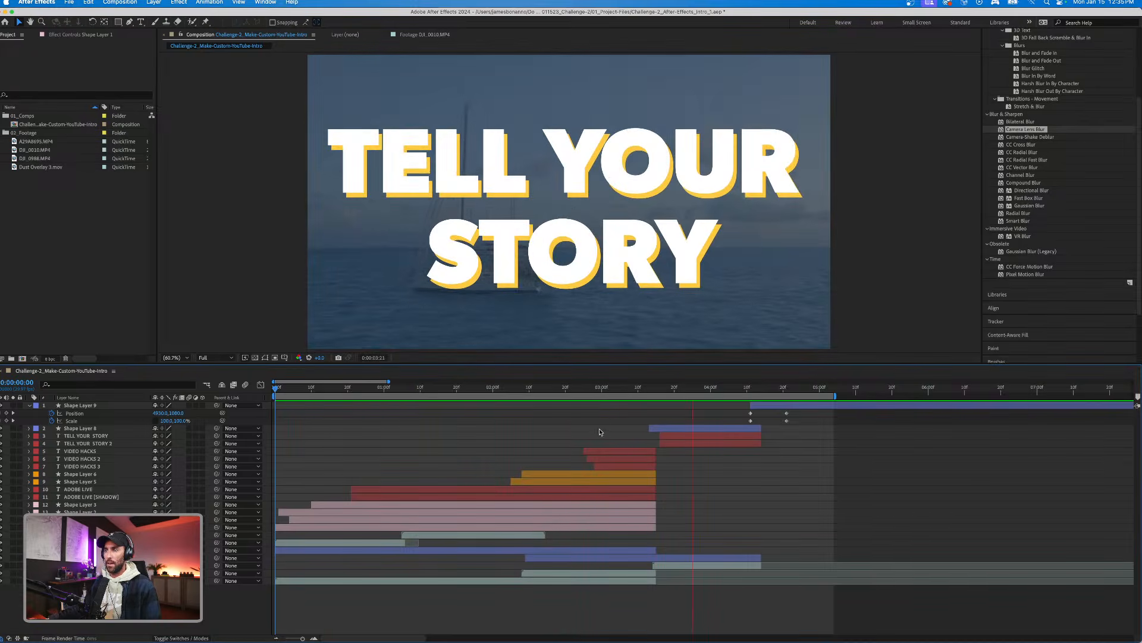
{"action": "key", "text": "space"}
{"action": "left_click", "coordinate": [423, 395]}
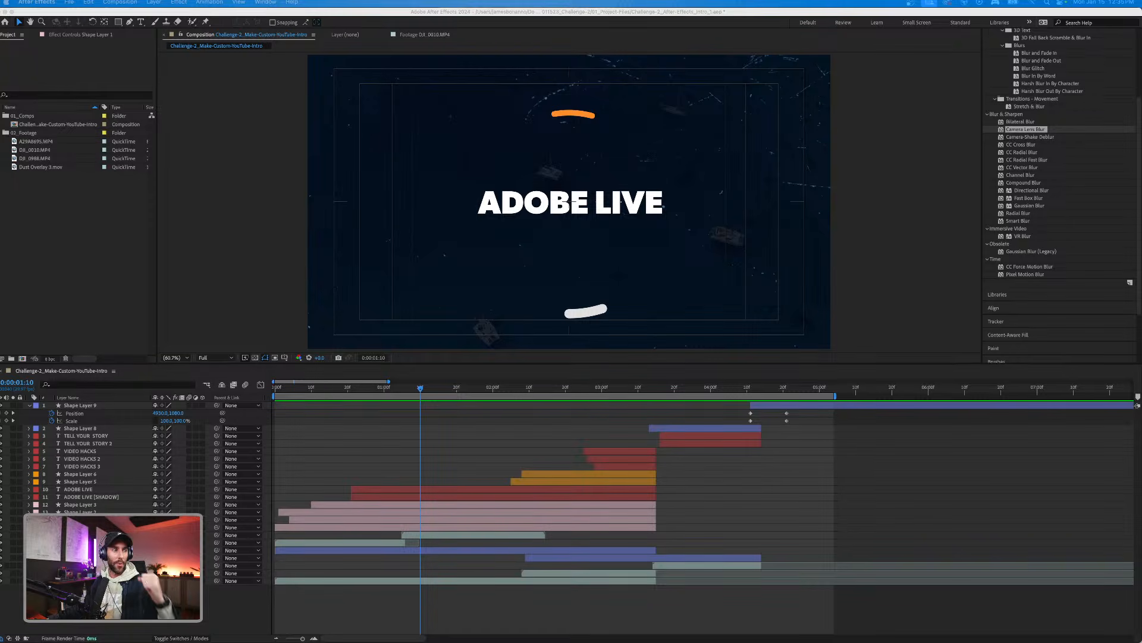
{"action": "key", "text": "super+Tab"}
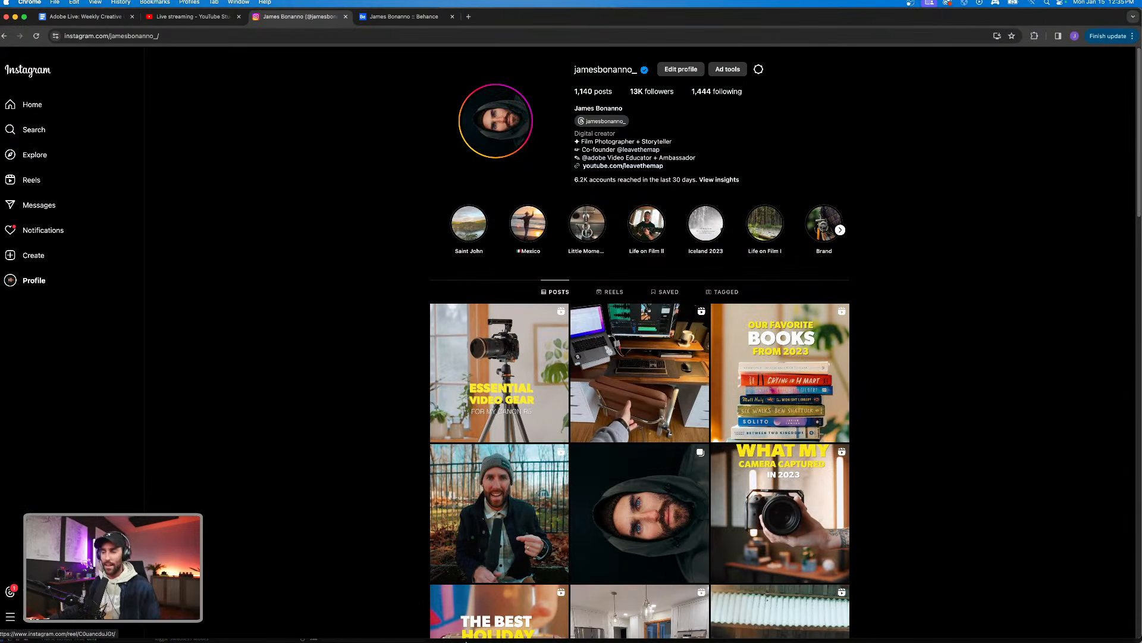
{"action": "left_click", "coordinate": [844, 629]}
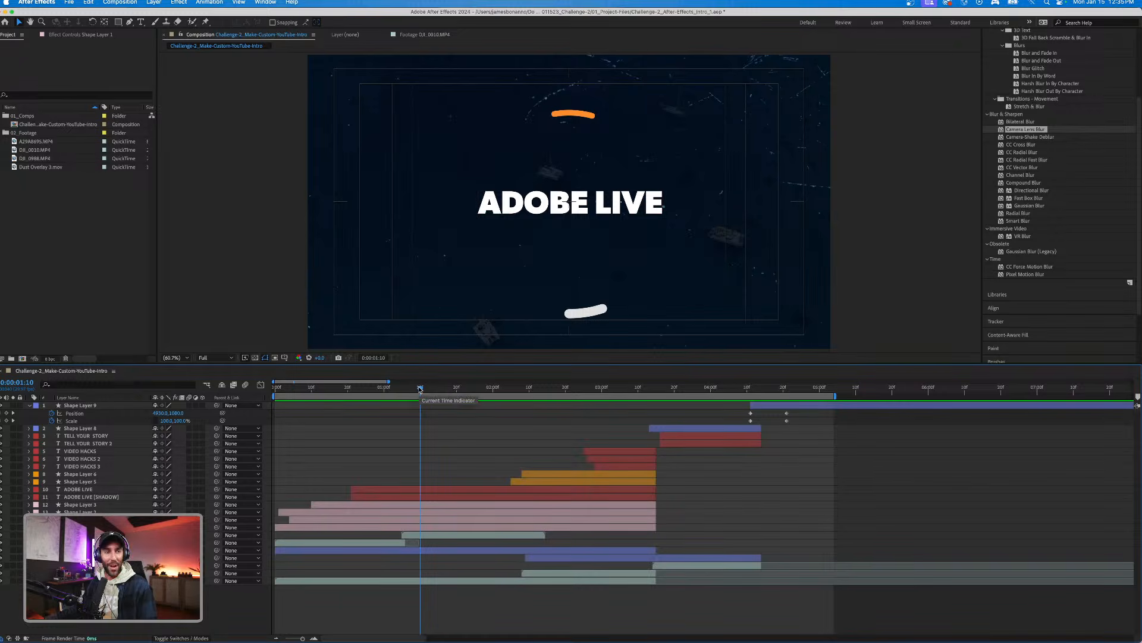
Review the intro's opening frames where the animated circle strokes draw on.
{"action": "left_click_drag", "start_coordinate": [420, 389], "coordinate": [300, 392]}
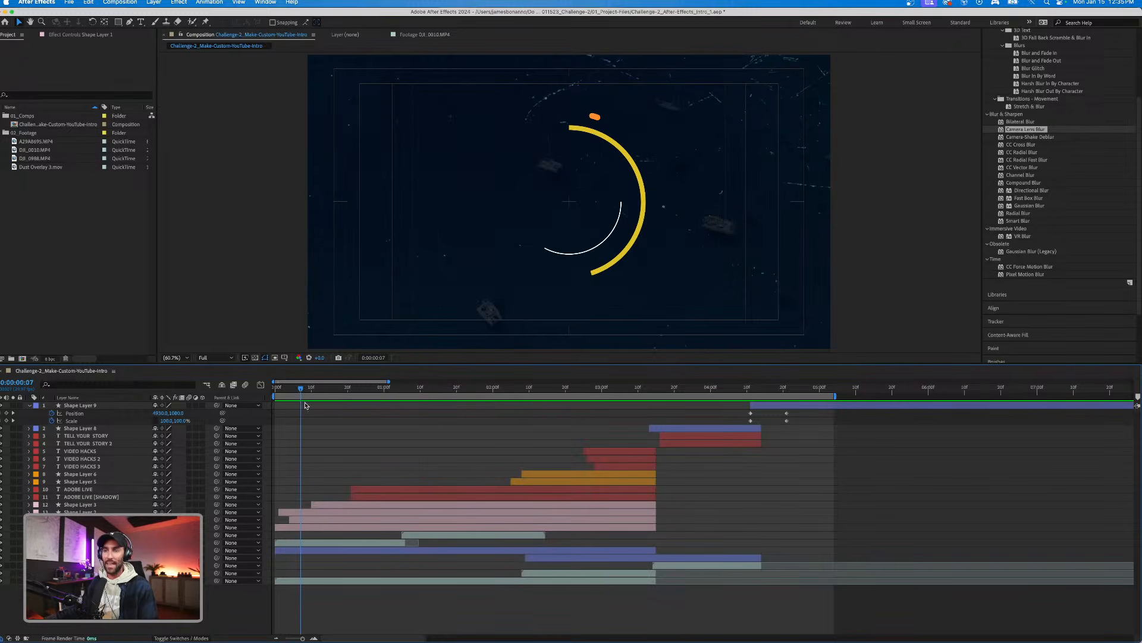
{"action": "key", "text": "Home"}
{"action": "key", "text": "space"}
{"action": "mouse_move", "coordinate": [316, 391]}
{"action": "left_mouse_down"}
{"action": "mouse_move", "coordinate": [297, 390]}
{"action": "mouse_move", "coordinate": [335, 384]}
{"action": "mouse_move", "coordinate": [287, 386]}
{"action": "mouse_move", "coordinate": [330, 379]}
{"action": "left_mouse_up"}
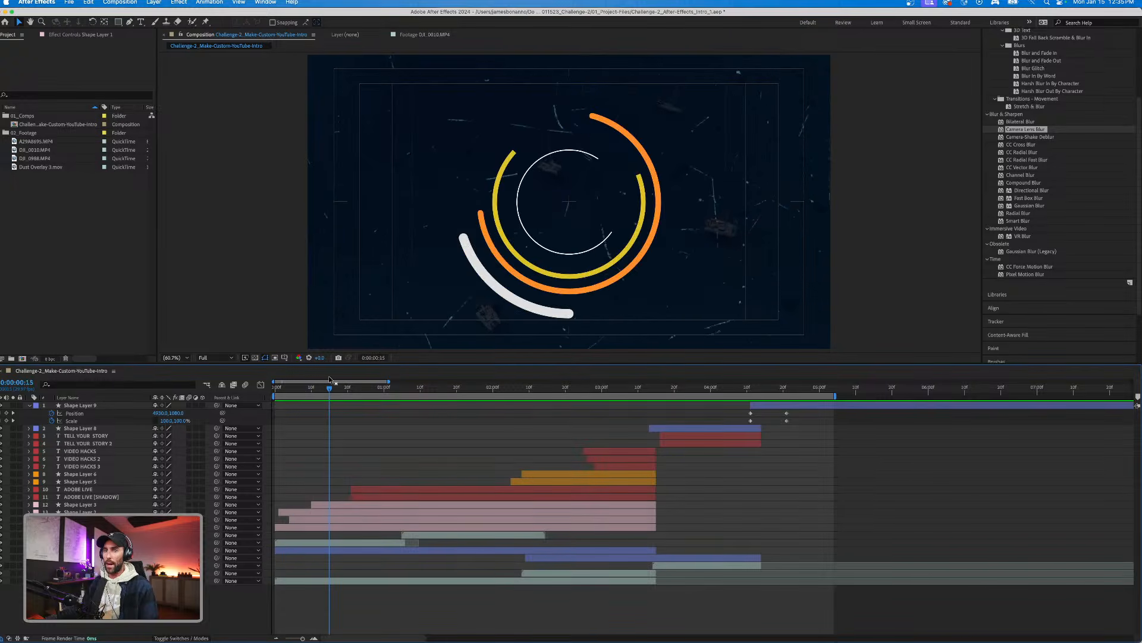
Create a new composition named "Adonbe_live_Challenge 2" at UHD (4K) 3840x2160, 29.97 fps, lasting 0:01:00:00.
{"action": "left_click", "coordinate": [68, 3]}
{"action": "mouse_move", "coordinate": [77, 16]}
{"action": "left_click", "coordinate": [55, 216]}
{"action": "right_click", "coordinate": [61, 220]}
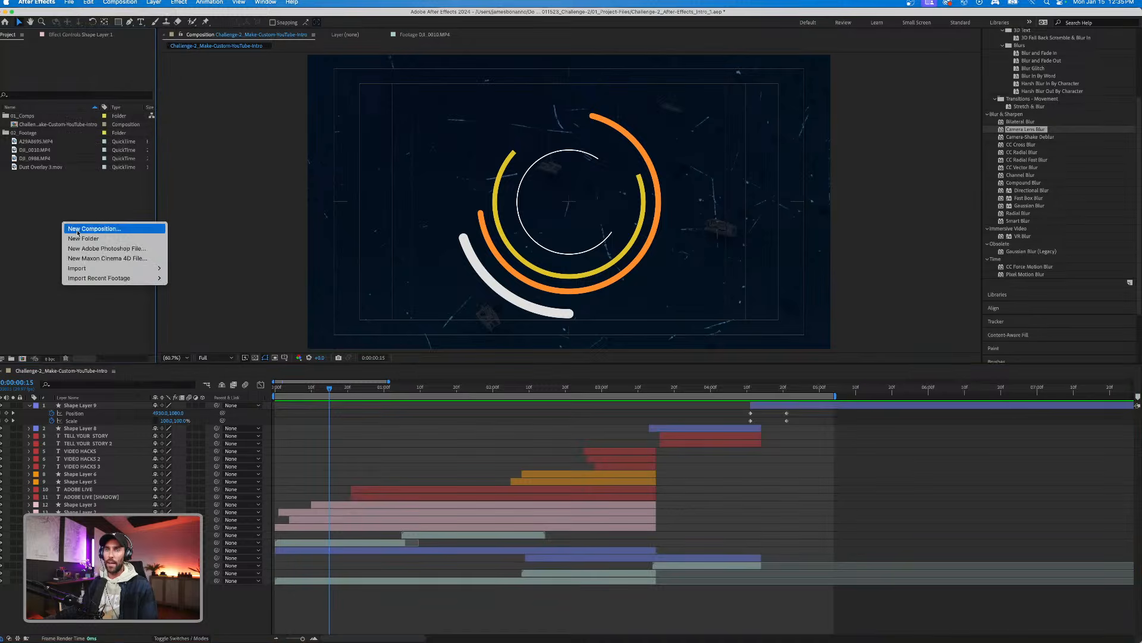
{"action": "left_click", "coordinate": [166, 258]}
{"action": "key", "text": "super+n"}
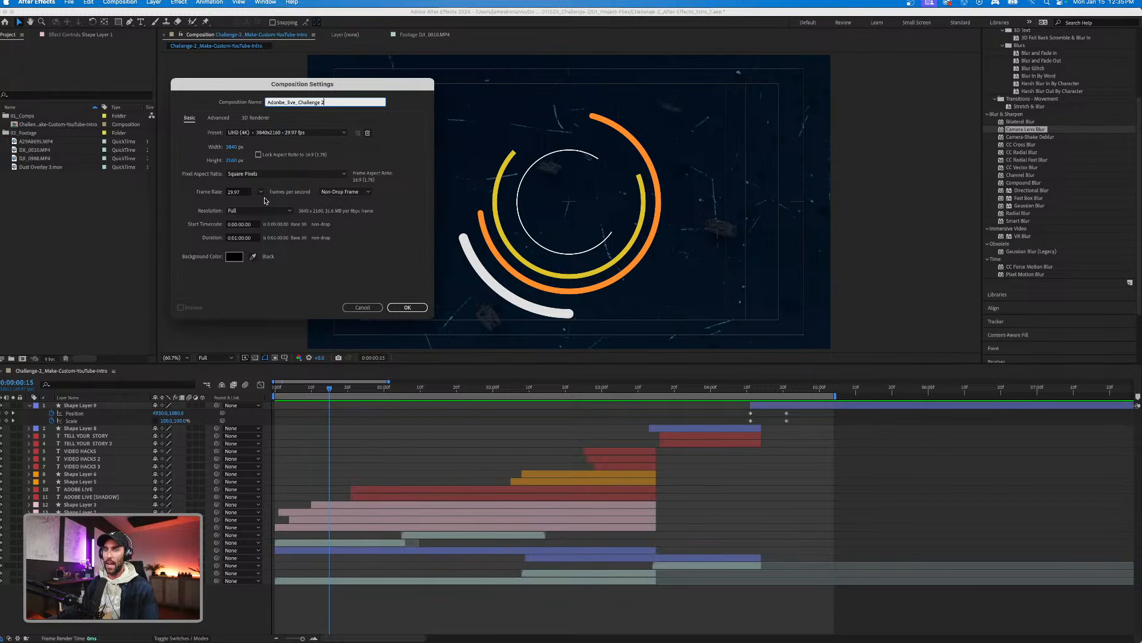
{"action": "left_click", "coordinate": [394, 308]}
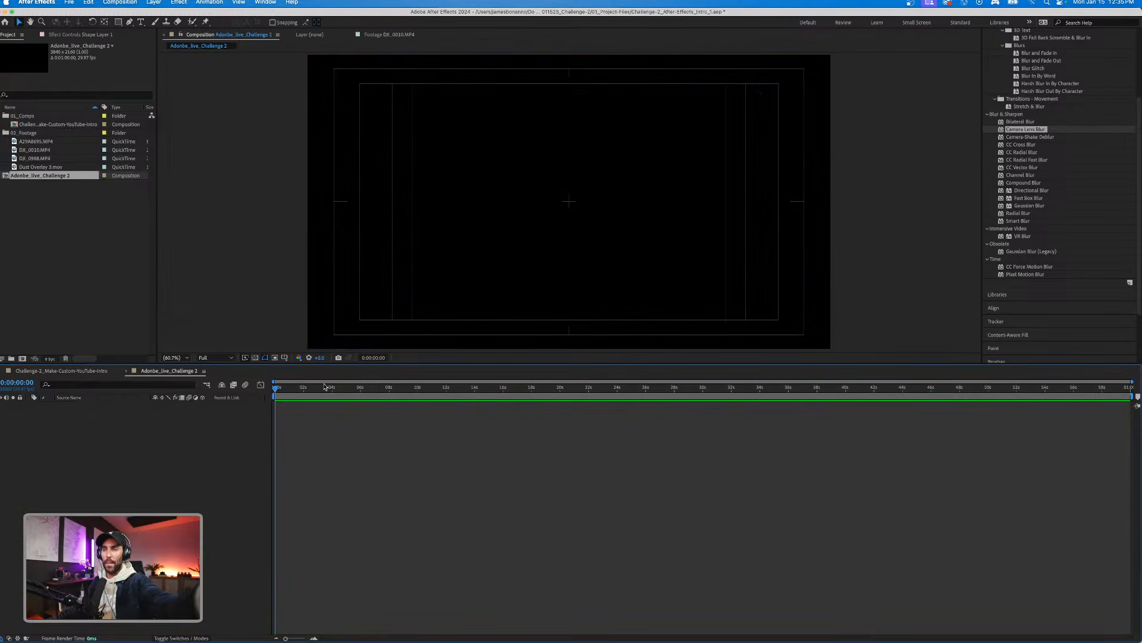
{"action": "right_click", "coordinate": [104, 441]}
{"action": "mouse_move", "coordinate": [116, 446]}
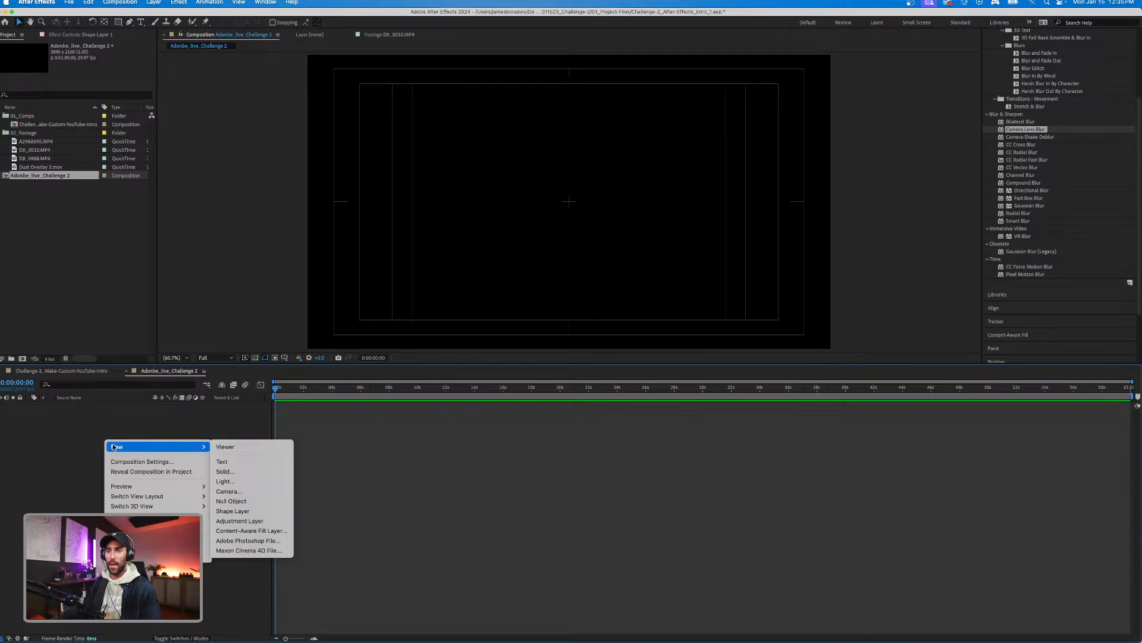
{"action": "left_click", "coordinate": [241, 512]}
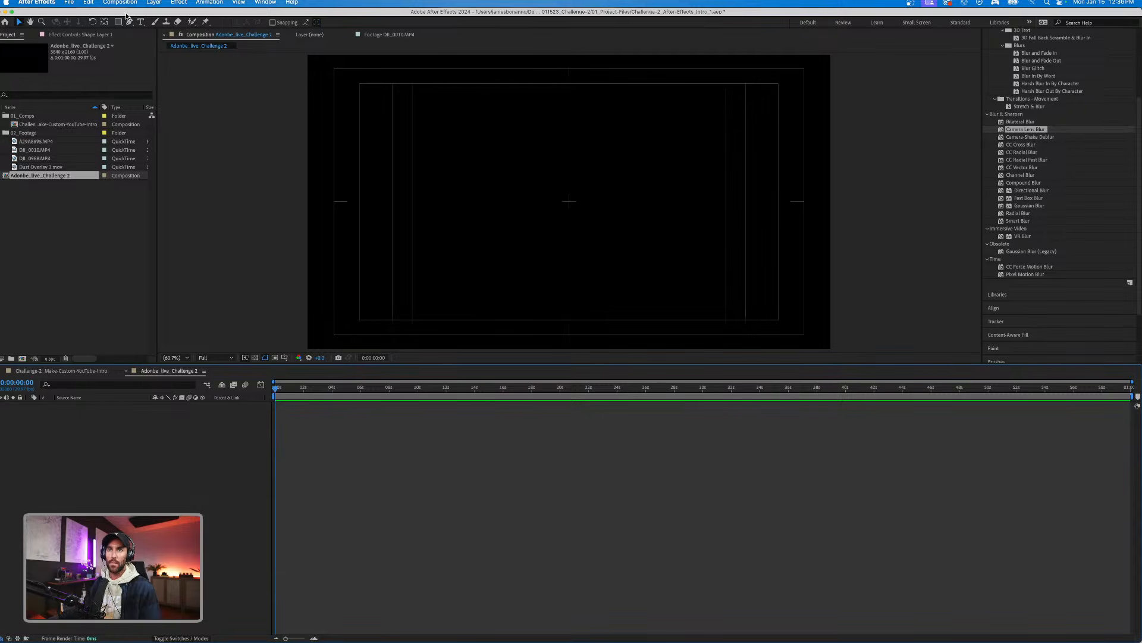
Try drawing orange ellipses around the composition's centre with the Ellipse tool and undo them.
{"action": "left_click", "coordinate": [119, 24]}
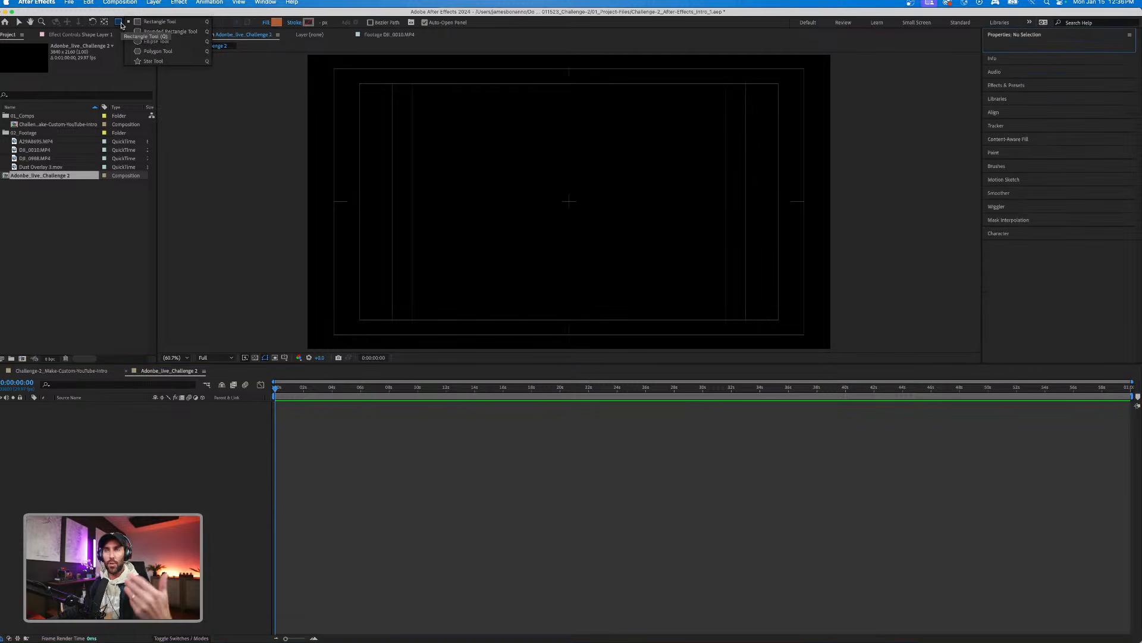
{"action": "left_click", "coordinate": [153, 42]}
{"action": "left_click_drag", "start_coordinate": [504, 134], "coordinate": [641, 270]}
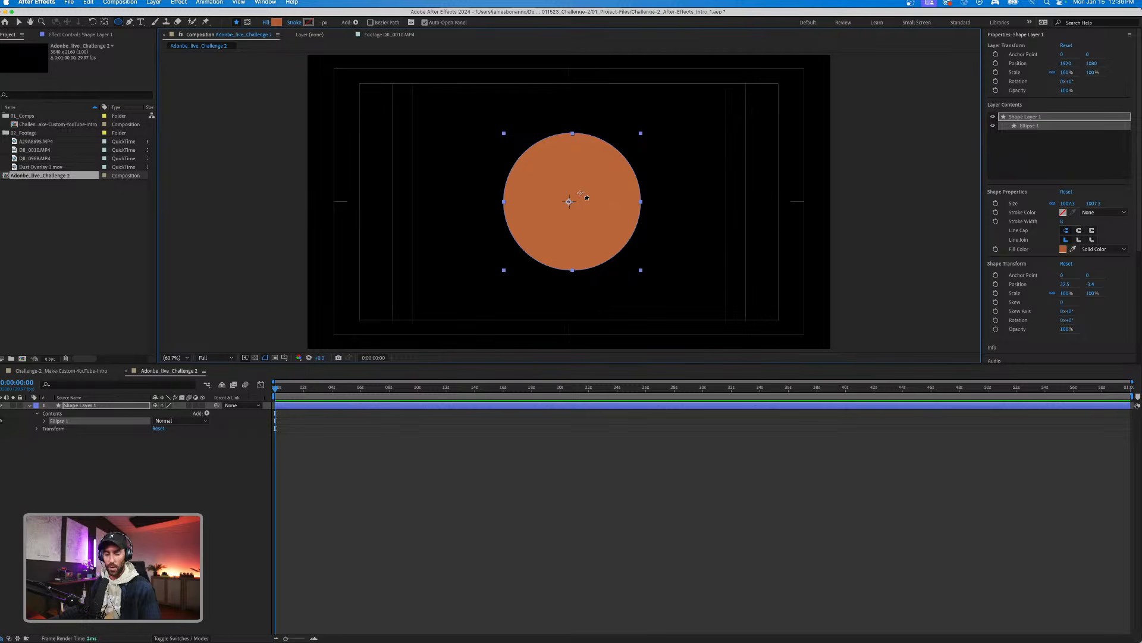
{"action": "key", "text": "super+z"}
{"action": "mouse_move", "coordinate": [529, 147]}
{"action": "left_mouse_down"}
{"action": "mouse_move", "coordinate": [619, 221]}
{"action": "mouse_move", "coordinate": [643, 257]}
{"action": "mouse_move", "coordinate": [716, 243]}
{"action": "mouse_move", "coordinate": [755, 266]}
{"action": "left_mouse_up"}
{"action": "key", "text": "super+z"}
Draw a filled orange circle about 940 px across, slightly off the composition's centre.
{"action": "left_click_drag", "start_coordinate": [529, 159], "coordinate": [644, 256]}
{"action": "key", "text": "space"}
{"action": "mouse_move", "coordinate": [571, 201]}
{"action": "left_mouse_down"}
{"action": "mouse_move", "coordinate": [544, 190]}
{"action": "mouse_move", "coordinate": [557, 208]}
{"action": "left_mouse_up"}
{"action": "key", "text": "v"}
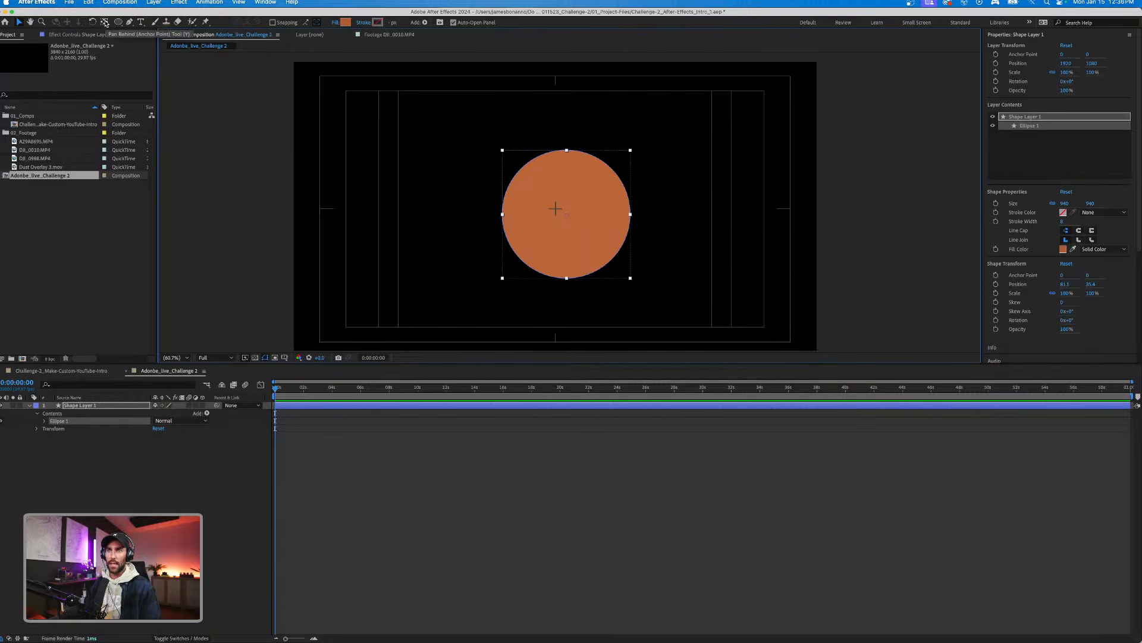
Centre the shape layer's anchor point on the circle.
{"action": "double_click", "coordinate": [105, 22], "text": "super"}
{"action": "left_click", "coordinate": [493, 448]}
{"action": "left_click", "coordinate": [443, 406]}
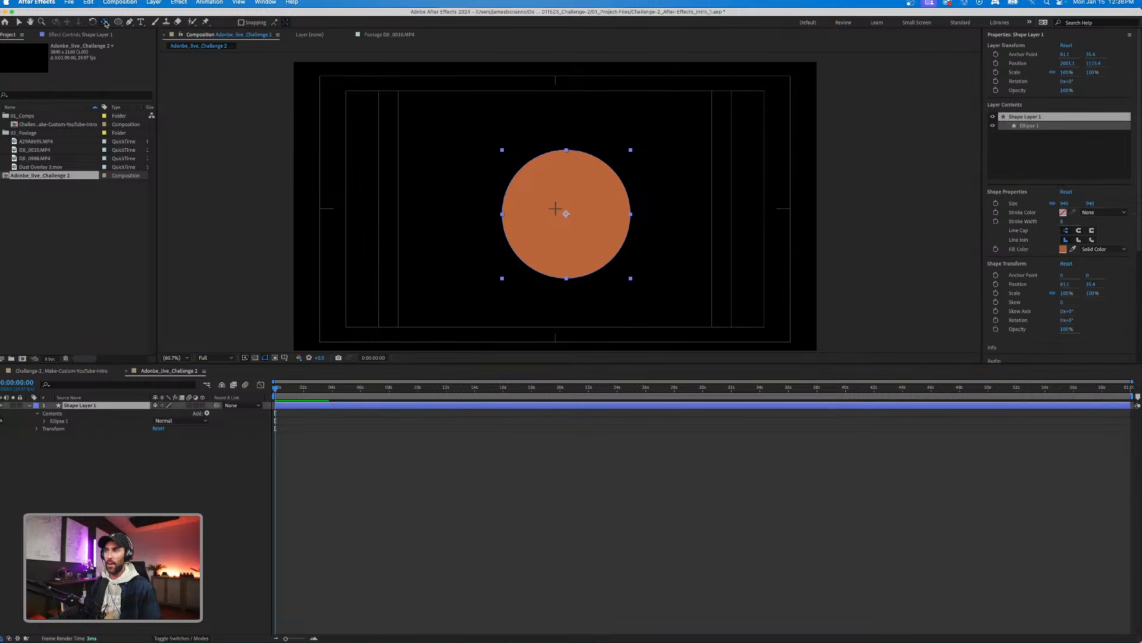
Align the circle layer to the composition's horizontal and vertical centre.
{"action": "scroll", "coordinate": [1012, 305], "scroll_direction": "down", "scroll_amount": 5}
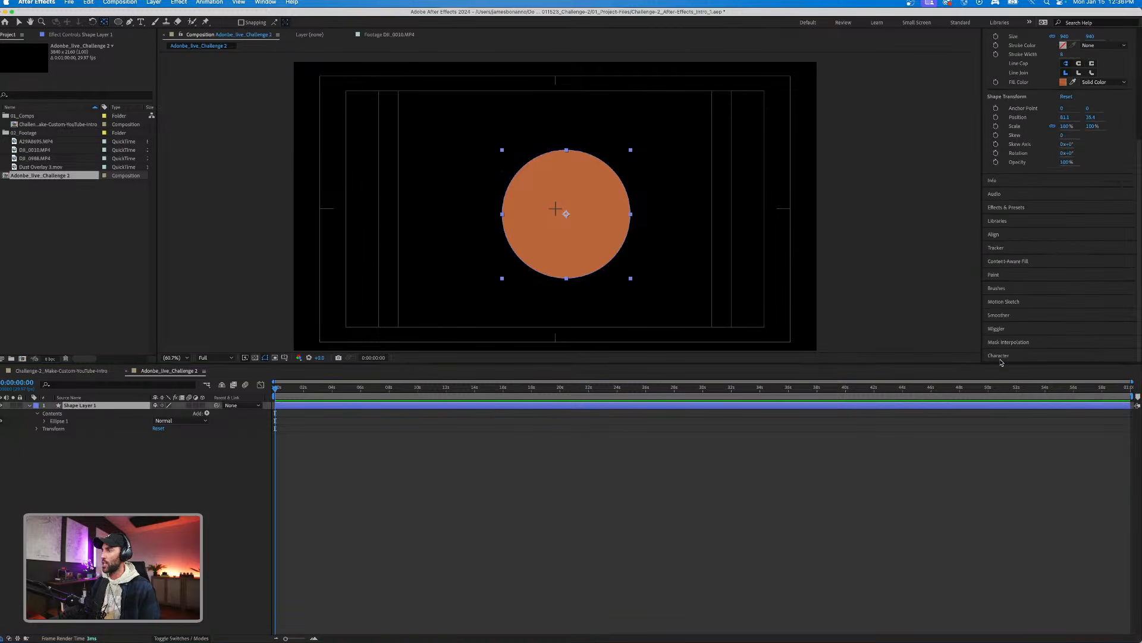
{"action": "left_click", "coordinate": [994, 237]}
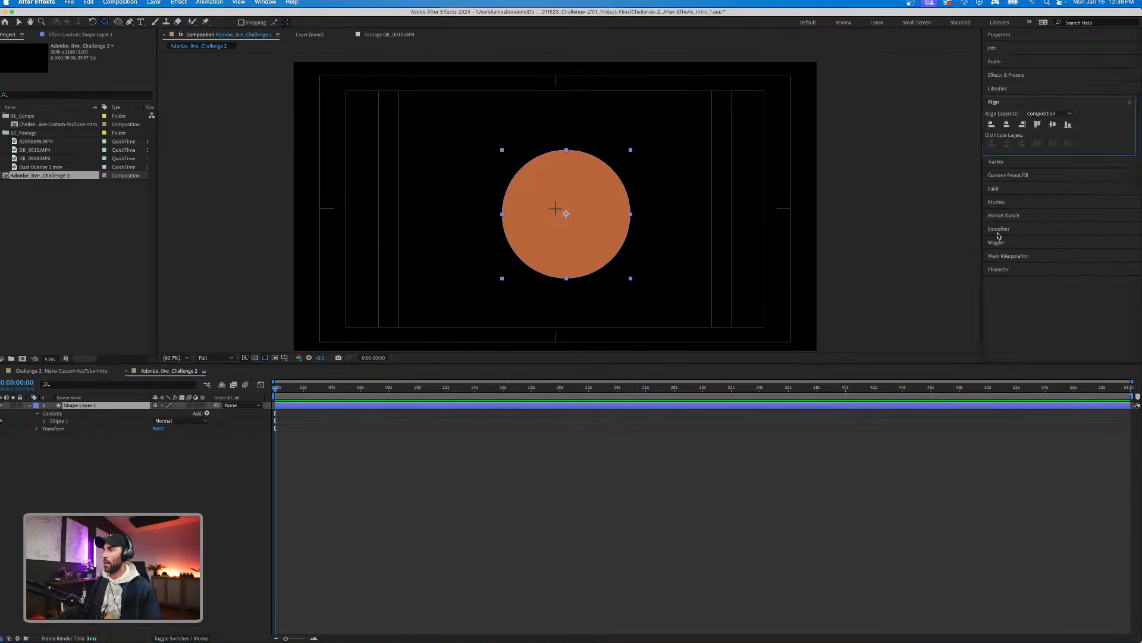
{"action": "left_click", "coordinate": [1007, 124]}
{"action": "left_click", "coordinate": [1052, 124]}
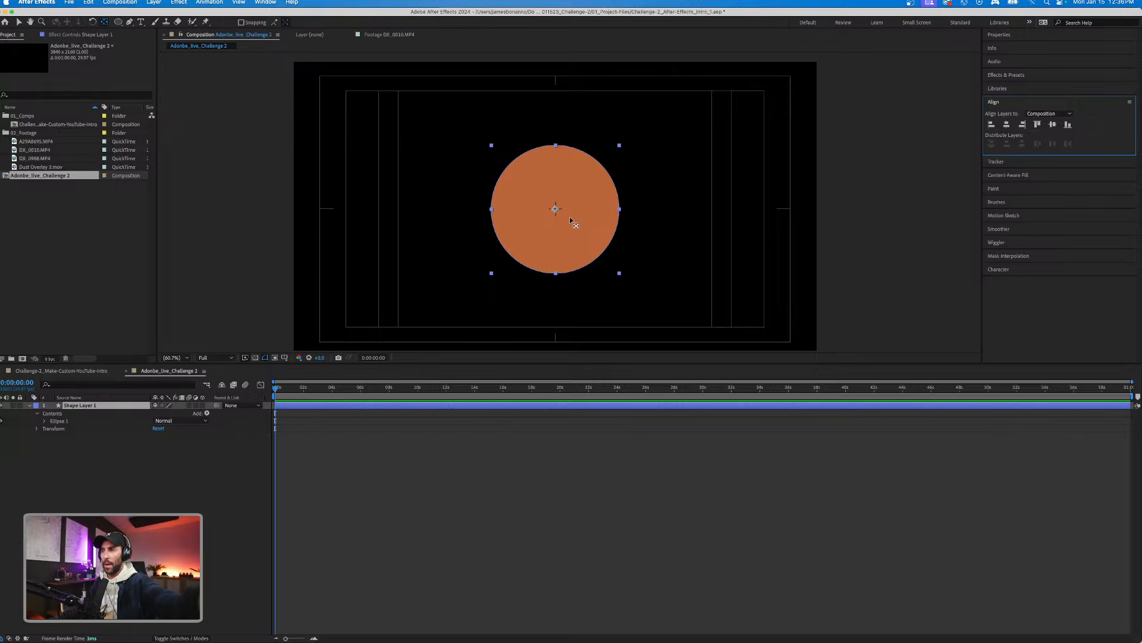
Set the fill opacity of the circle's Ellipse 1 group to 0%.
{"action": "left_click", "coordinate": [121, 407]}
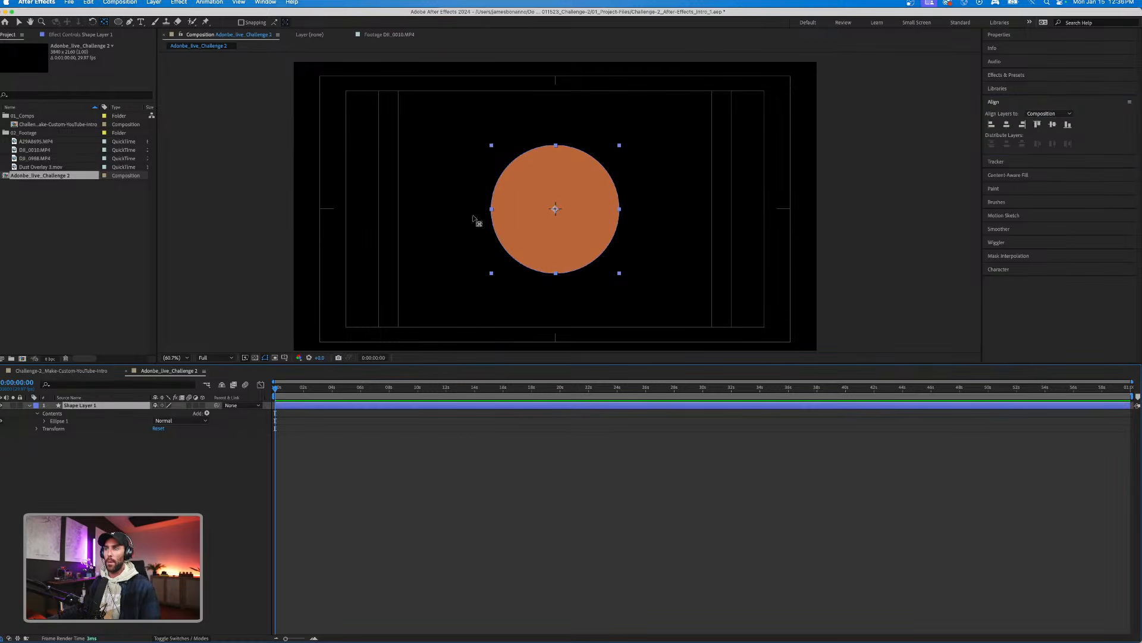
{"action": "left_click", "coordinate": [43, 421]}
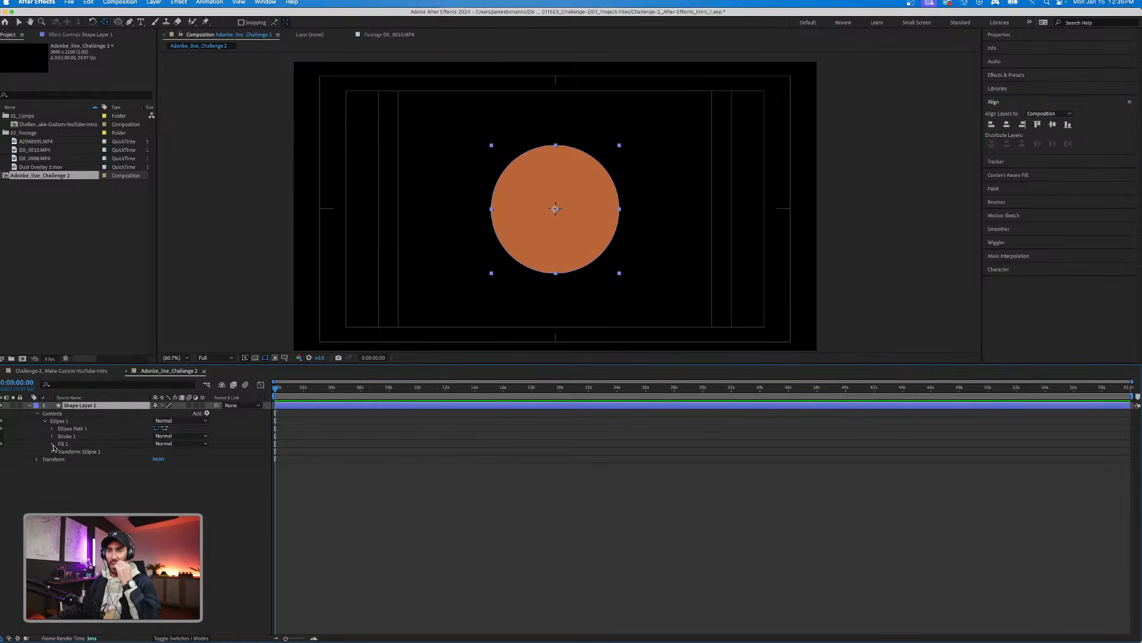
{"action": "left_click", "coordinate": [51, 444]}
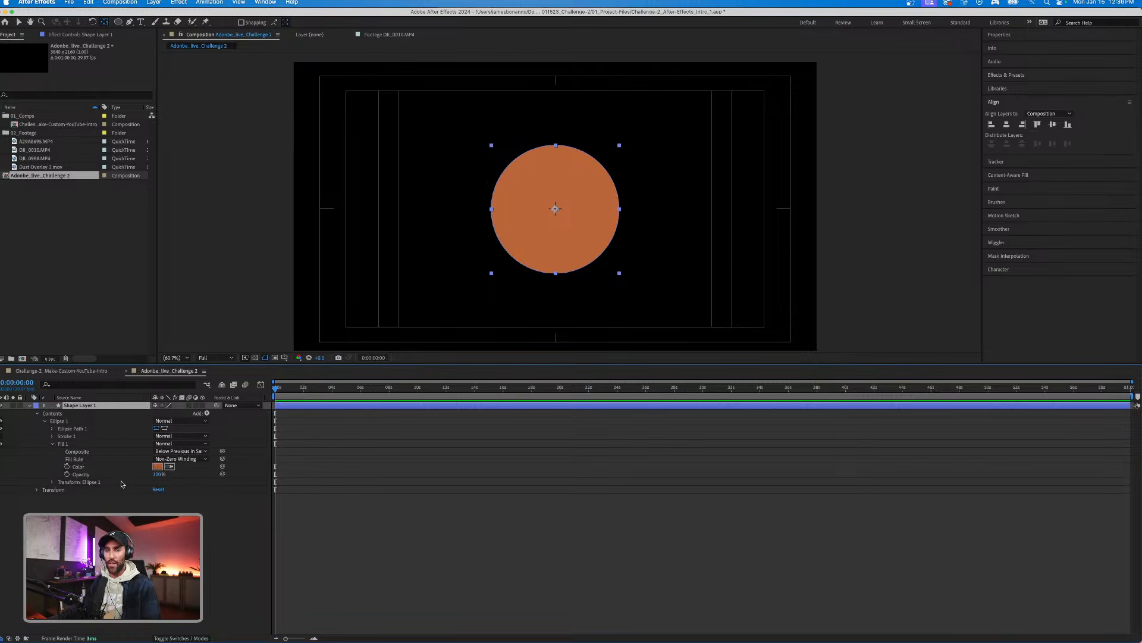
{"action": "left_click_drag", "start_coordinate": [157, 475], "coordinate": [151, 475]}
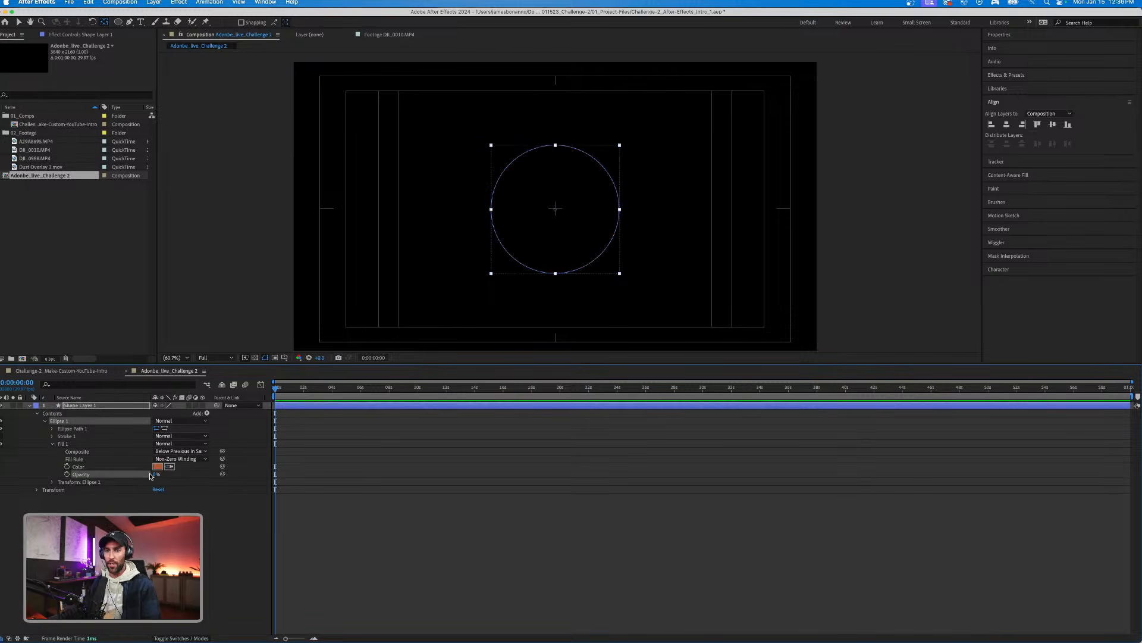
Set the circle's stroke width to 40.
{"action": "left_click", "coordinate": [53, 437]}
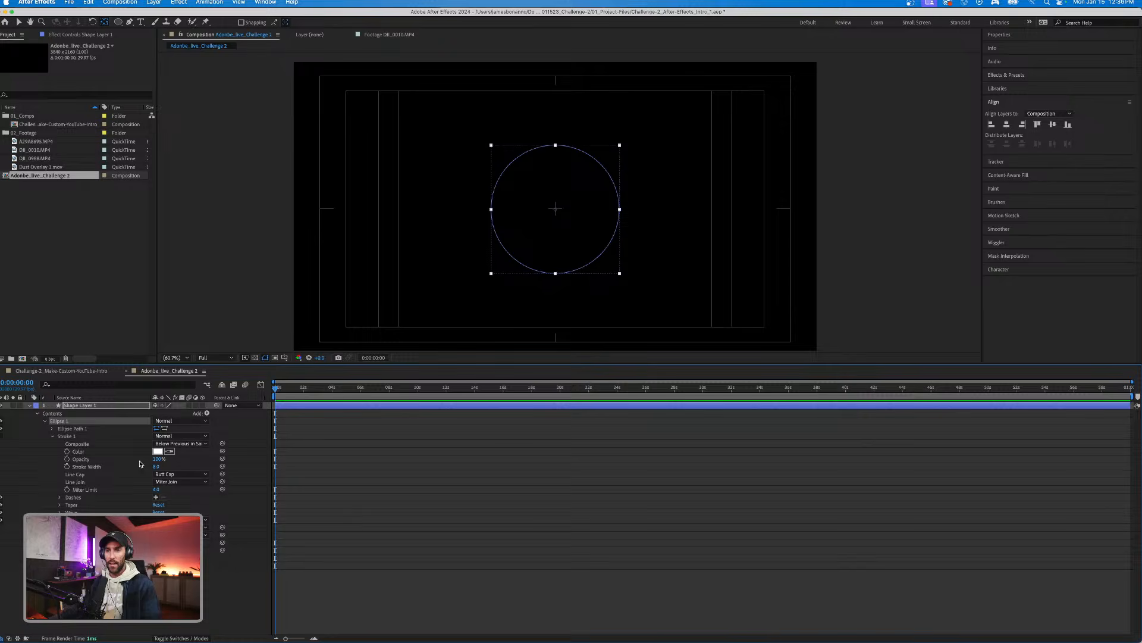
{"action": "left_click", "coordinate": [156, 467]}
{"action": "type", "text": "4"}
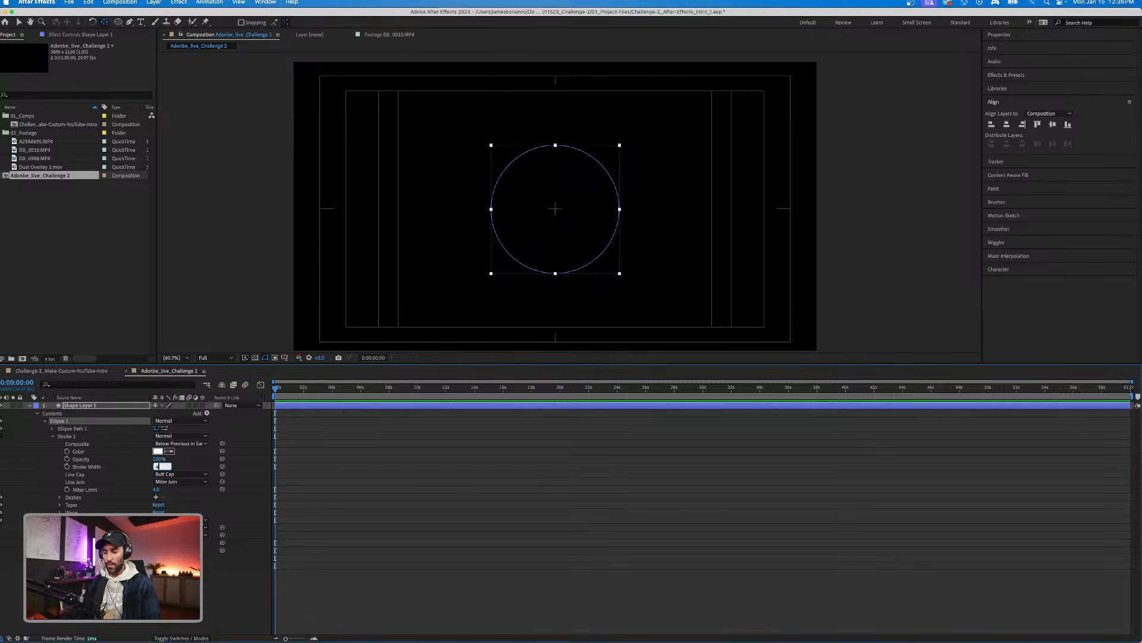
{"action": "type", "text": "0"}
{"action": "key", "text": "Return"}
{"action": "left_click", "coordinate": [421, 514]}
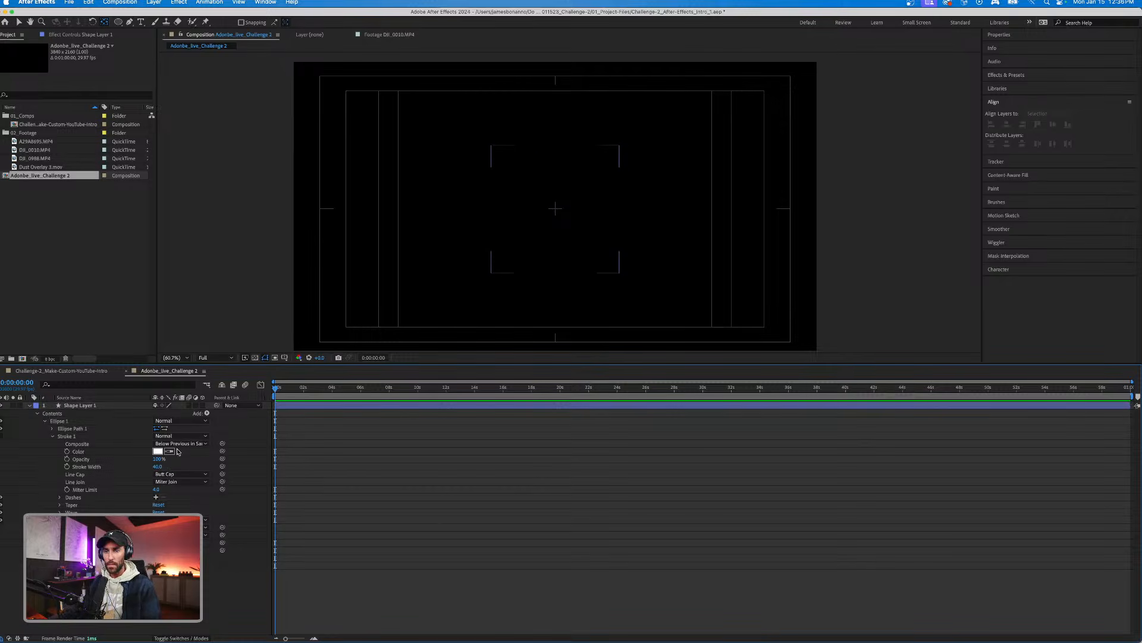
Turn on the transparency grid and set the circle's stroke colour to red.
{"action": "left_click", "coordinate": [256, 357]}
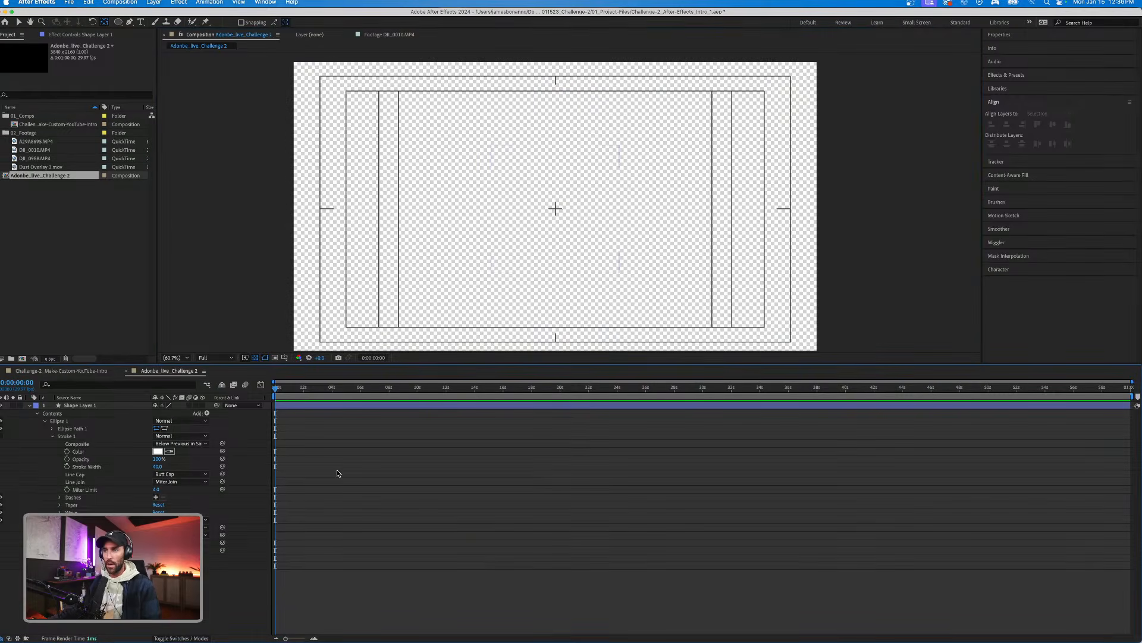
{"action": "left_click", "coordinate": [79, 452]}
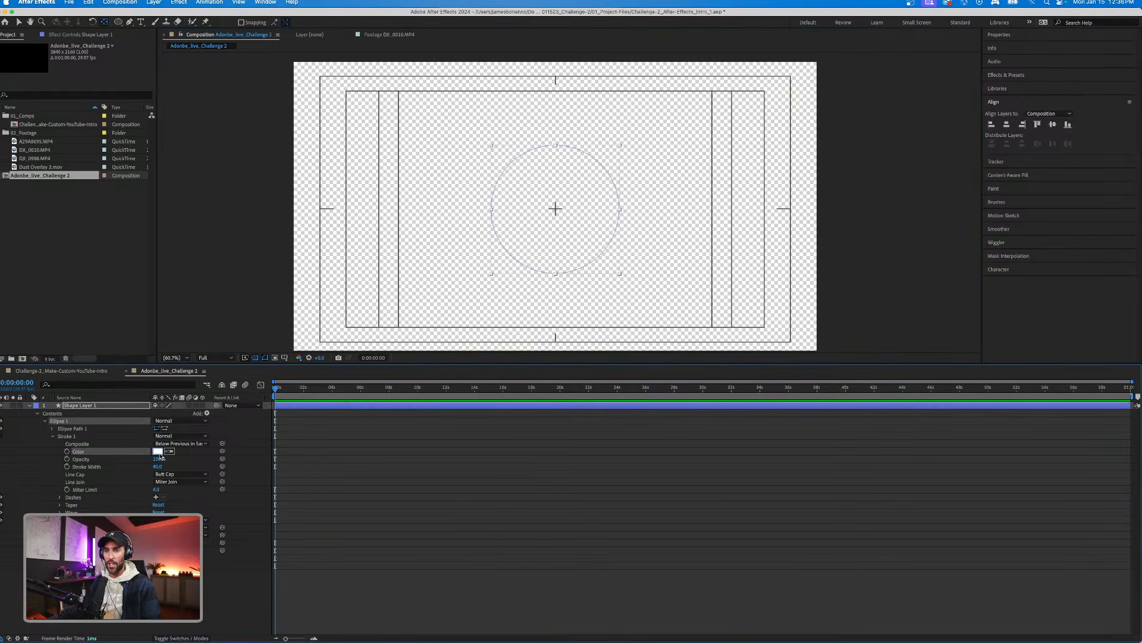
{"action": "left_click", "coordinate": [159, 453]}
{"action": "left_click_drag", "start_coordinate": [504, 362], "coordinate": [583, 265]}
{"action": "left_click", "coordinate": [646, 274]}
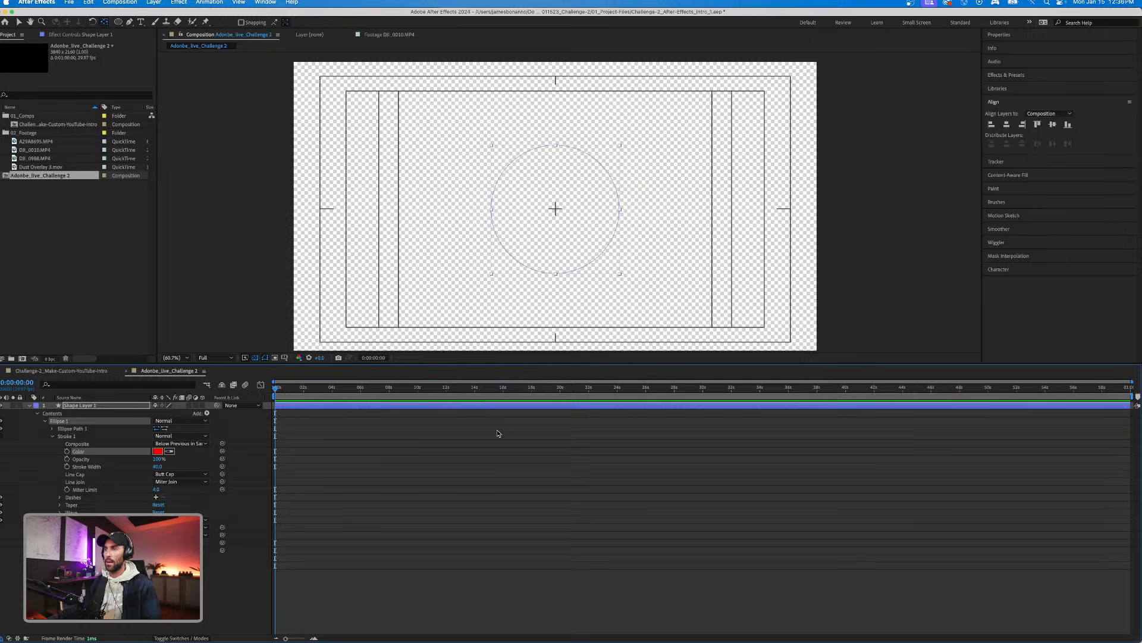
{"action": "left_click", "coordinate": [513, 423]}
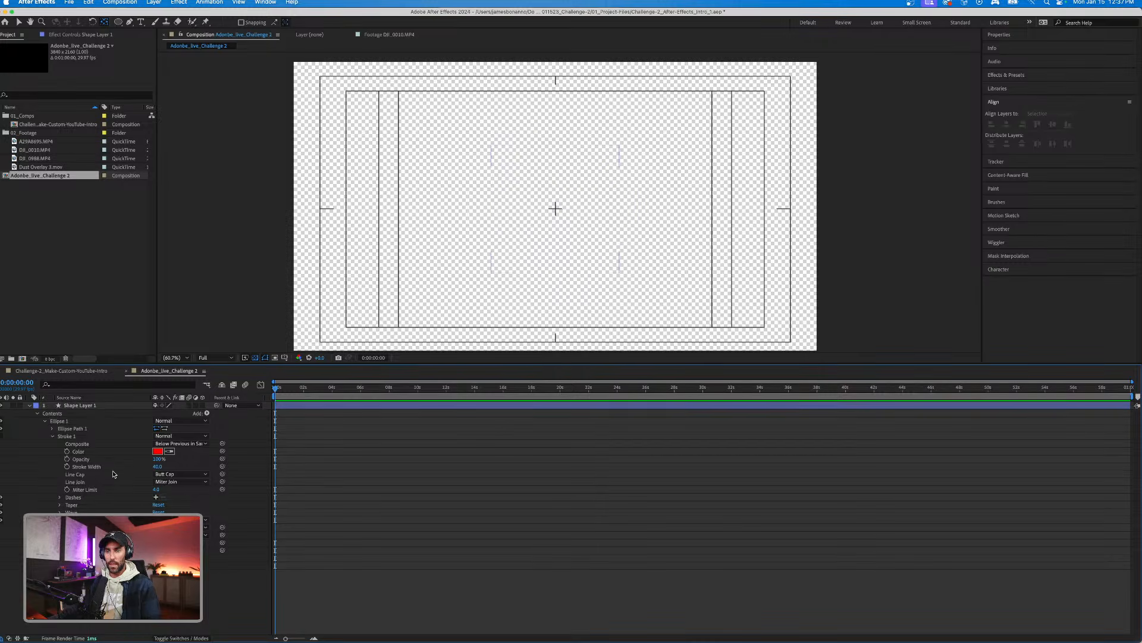
Delete Shape Layer 1 and turn off the transparency grid.
{"action": "left_click", "coordinate": [89, 407]}
{"action": "key", "text": "Delete"}
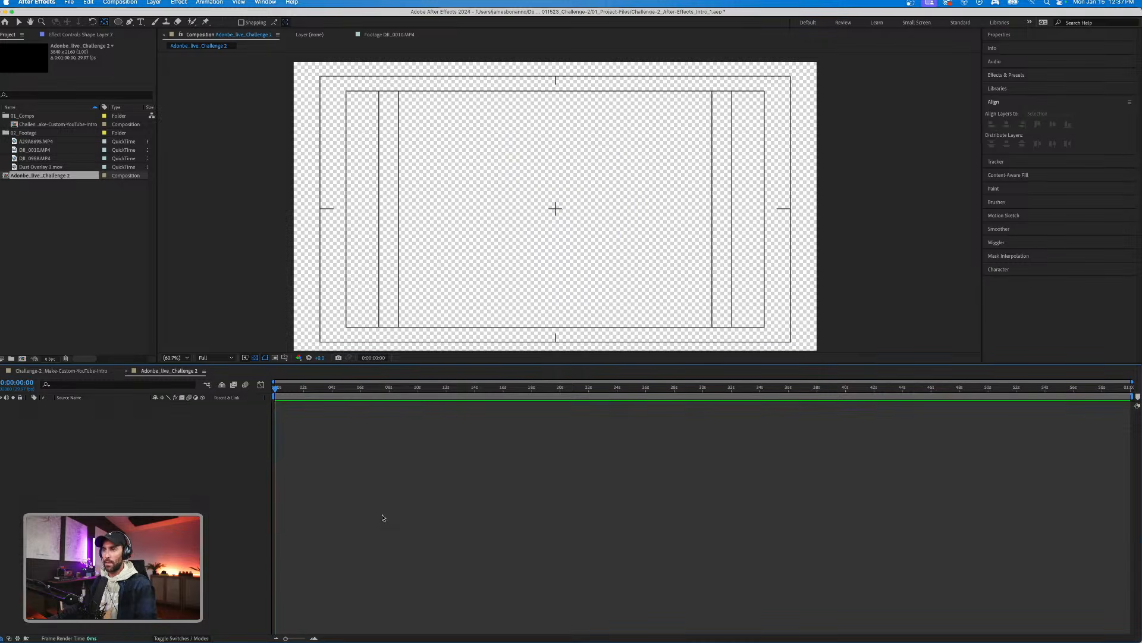
{"action": "left_click", "coordinate": [257, 358]}
Ready the Ellipse tool for a new shape and set its fill to None.
{"action": "right_click", "coordinate": [120, 435]}
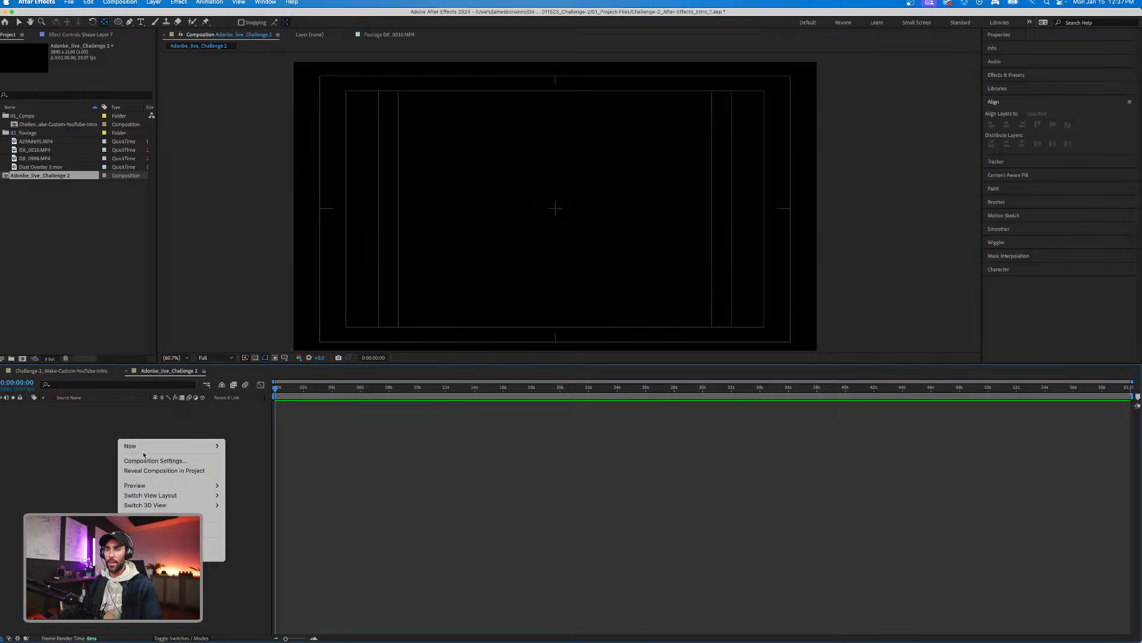
{"action": "left_click", "coordinate": [116, 24]}
{"action": "left_click", "coordinate": [116, 23]}
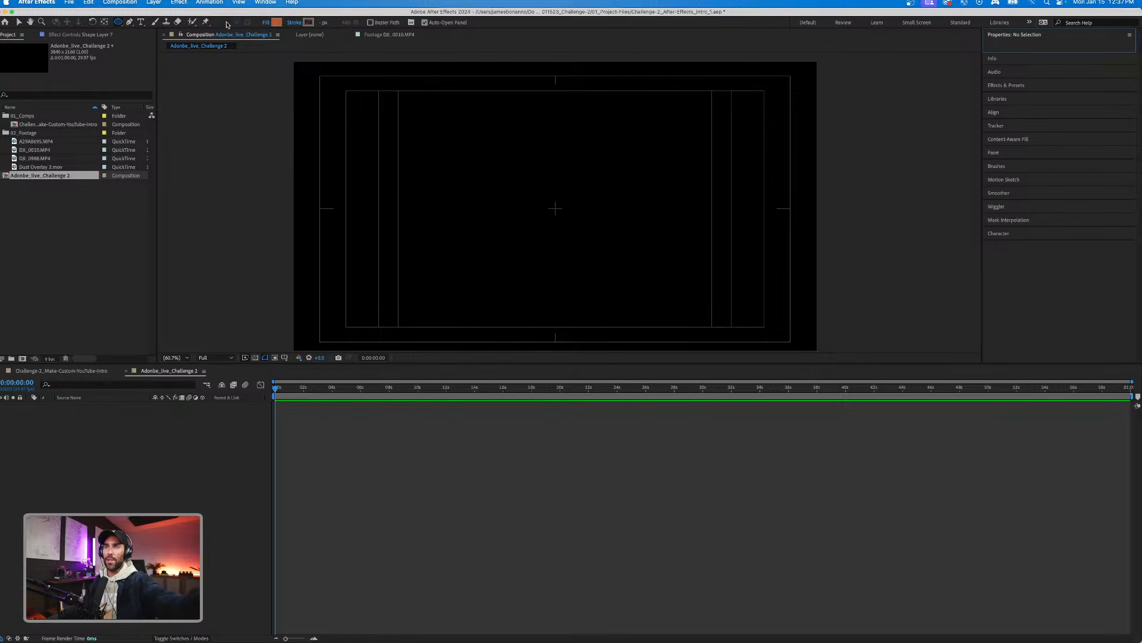
{"action": "left_click", "coordinate": [266, 23]}
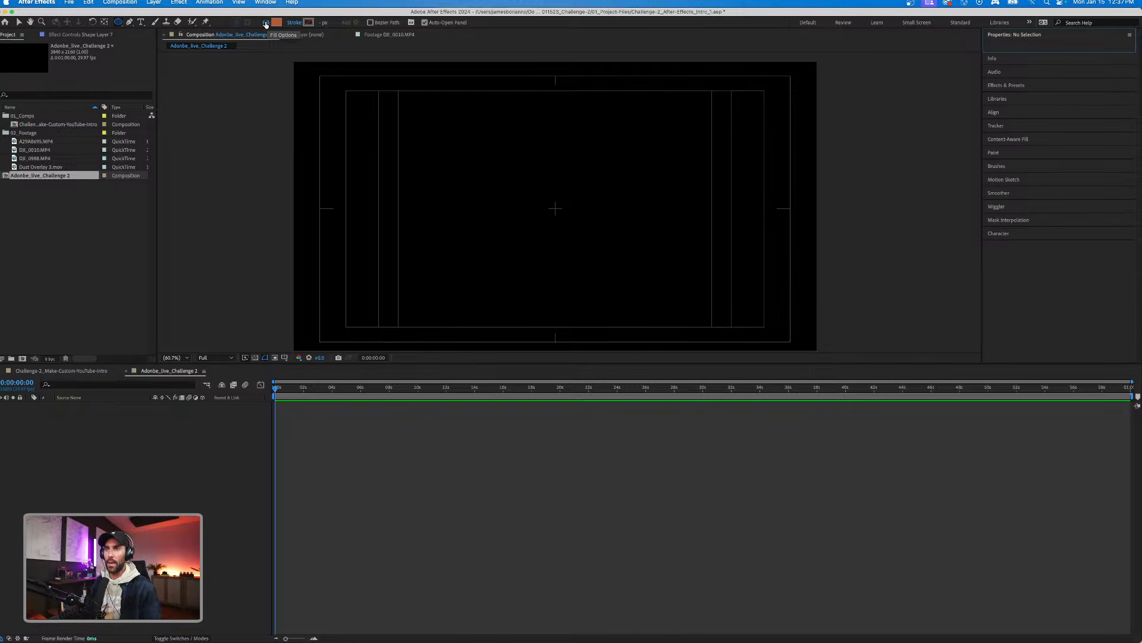
{"action": "left_click", "coordinate": [517, 309]}
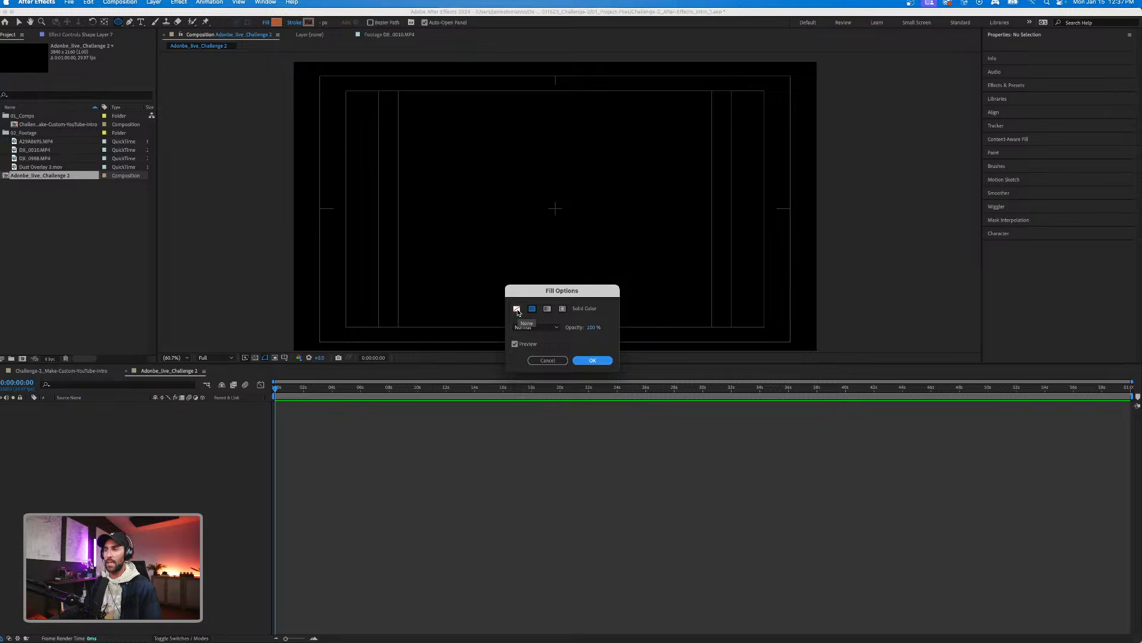
{"action": "left_click", "coordinate": [593, 360]}
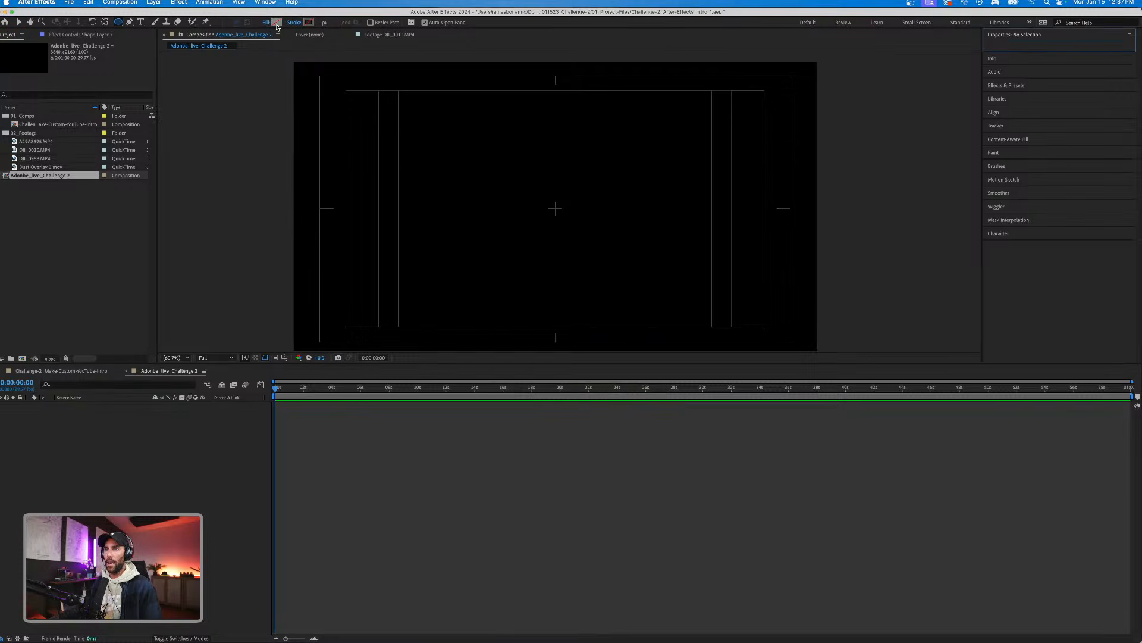
Set the new shape's stroke width to 30 px and its stroke colour to bright orange.
{"action": "left_click", "coordinate": [321, 23]}
{"action": "key", "text": "Return"}
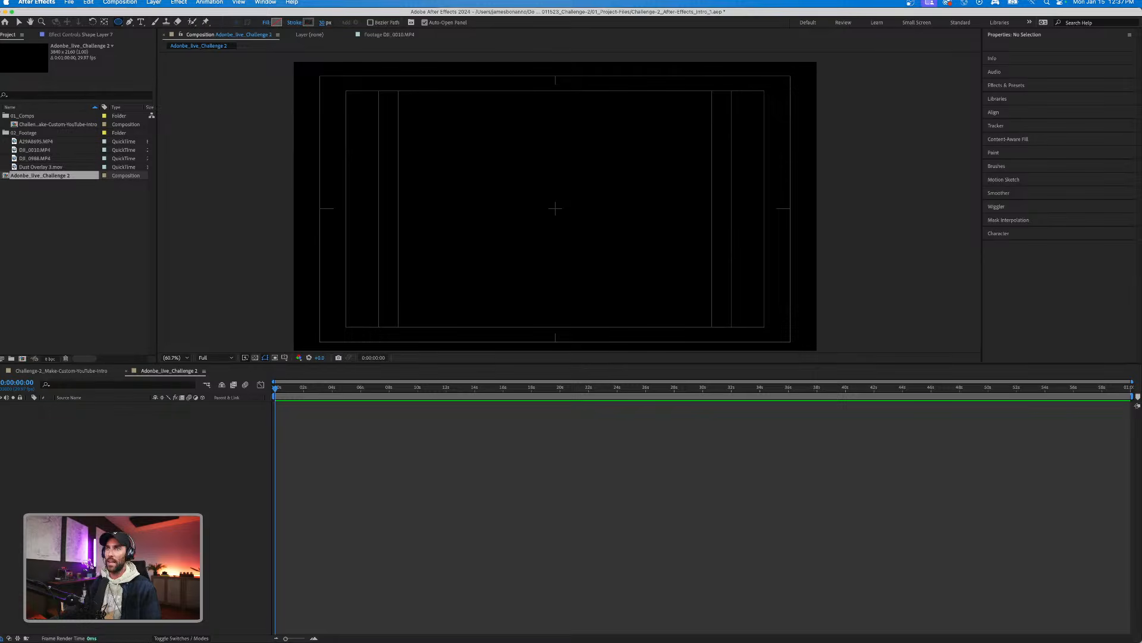
{"action": "left_click", "coordinate": [308, 23]}
{"action": "left_click_drag", "start_coordinate": [585, 338], "coordinate": [585, 378]}
{"action": "left_click", "coordinate": [569, 271]}
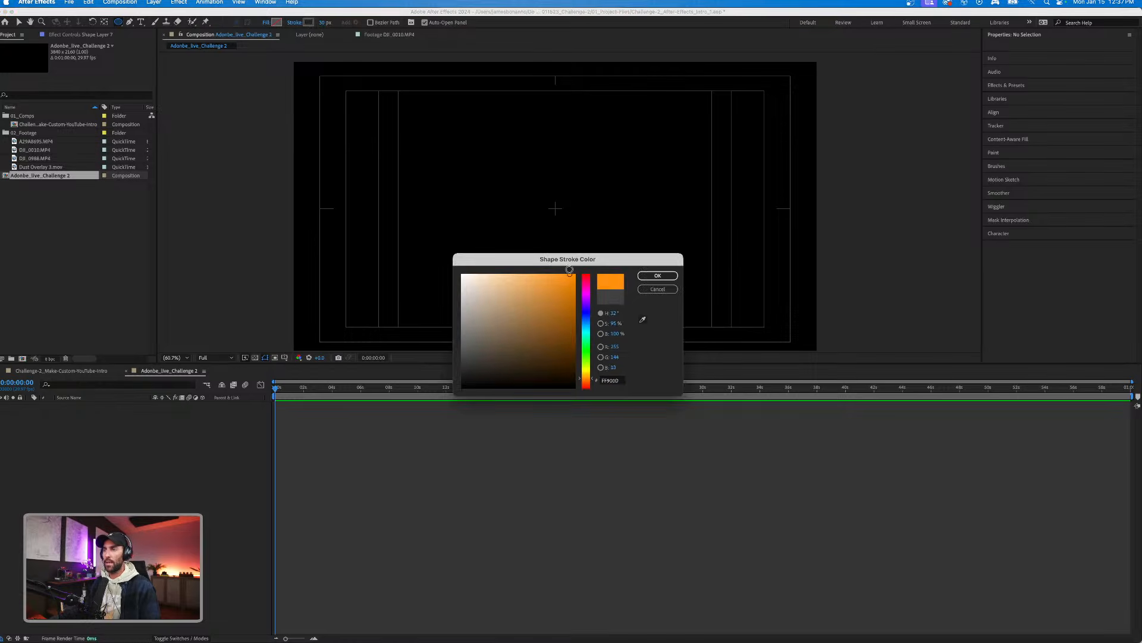
{"action": "left_click", "coordinate": [657, 276]}
Draw a circle about 905 px across near the centre of the composition.
{"action": "mouse_move", "coordinate": [494, 148]}
{"action": "left_mouse_down"}
{"action": "mouse_move", "coordinate": [619, 272]}
{"action": "mouse_move", "coordinate": [595, 277]}
{"action": "mouse_move", "coordinate": [625, 286]}
{"action": "mouse_move", "coordinate": [612, 273]}
{"action": "left_mouse_up"}
{"action": "left_click", "coordinate": [138, 483]}
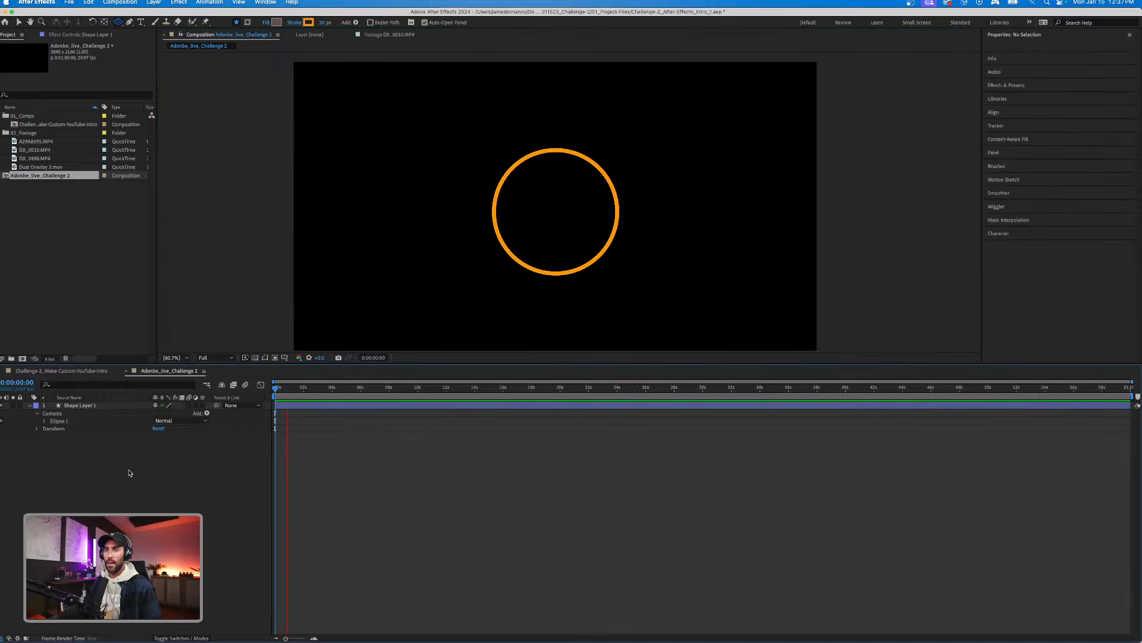
{"action": "left_click", "coordinate": [87, 406]}
{"action": "key", "text": "space"}
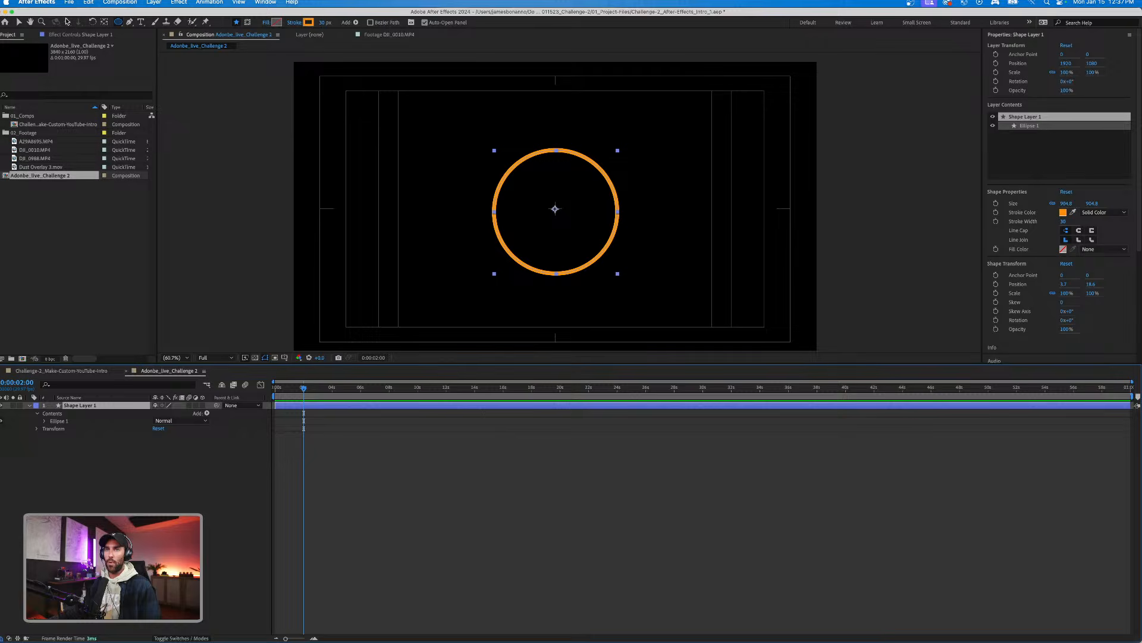
Centre the circle's anchor point on the shape and align the layer to the composition's horizontal and vertical centre.
{"action": "double_click", "coordinate": [104, 23]}
{"action": "scroll", "coordinate": [1047, 211], "scroll_direction": "down", "scroll_amount": 5}
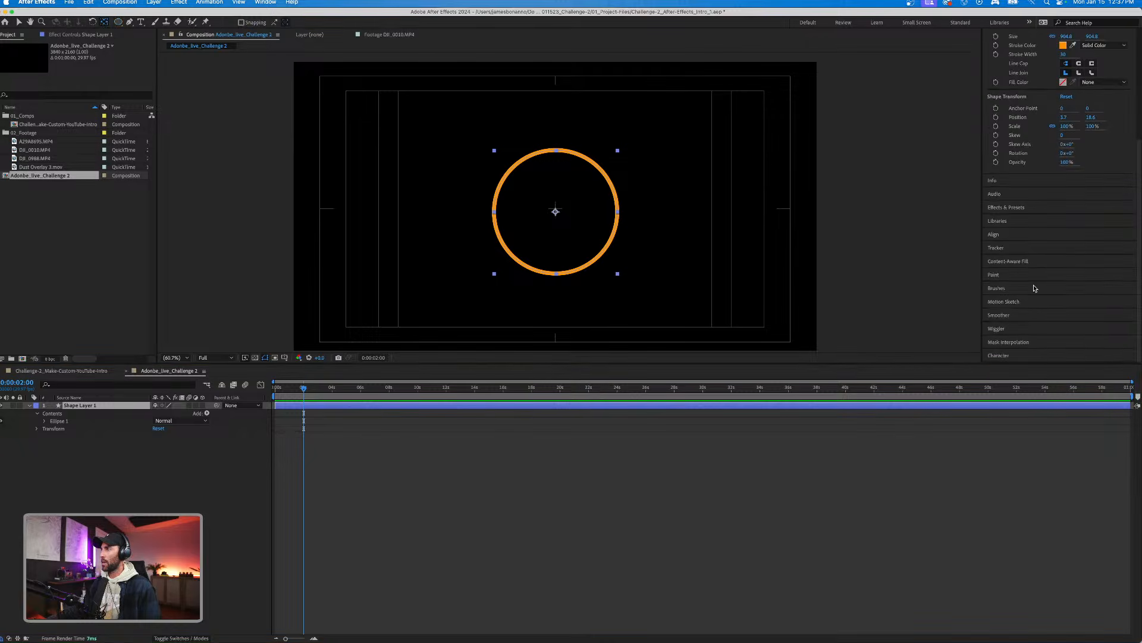
{"action": "left_click", "coordinate": [996, 235]}
{"action": "left_click", "coordinate": [1006, 124]}
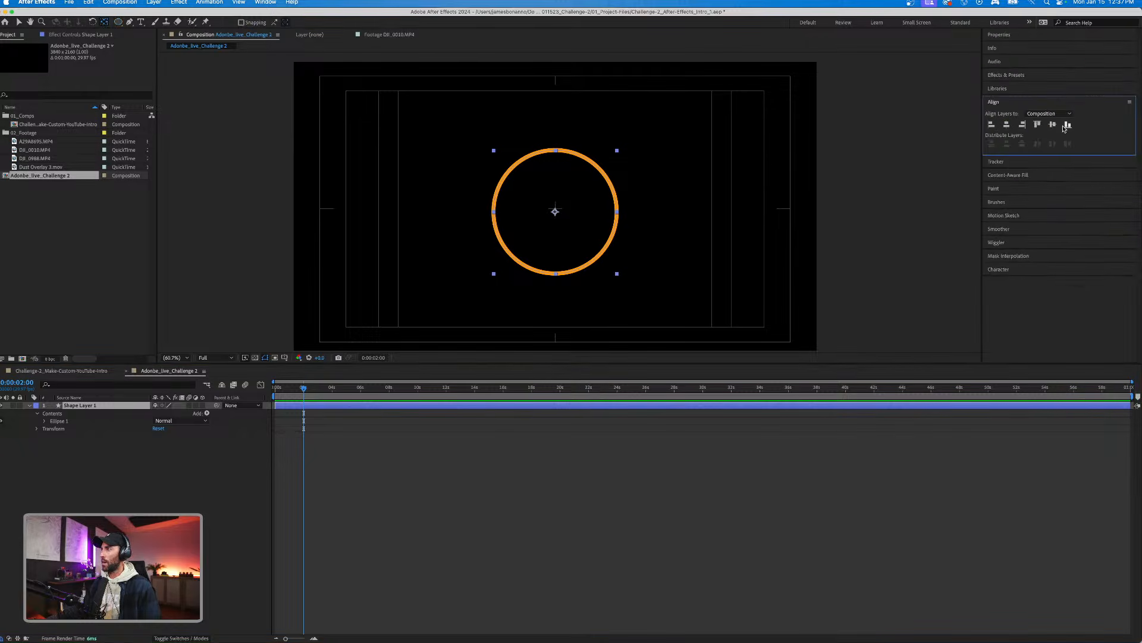
{"action": "left_click", "coordinate": [1052, 124]}
{"action": "left_click", "coordinate": [585, 424]}
{"action": "left_click", "coordinate": [559, 408]}
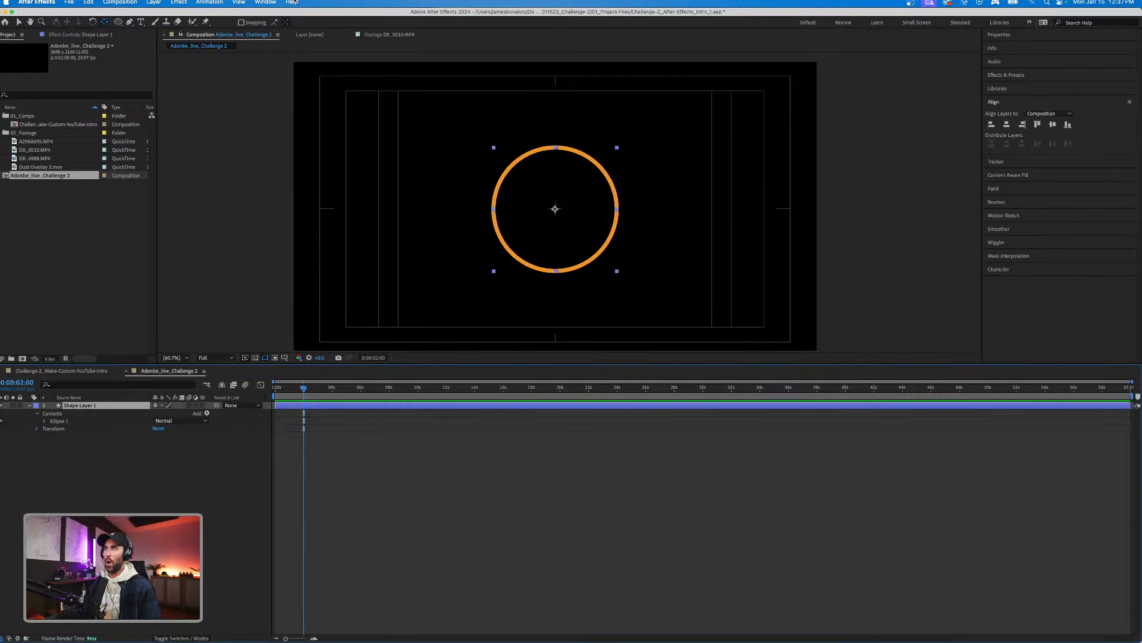
{"action": "left_click", "coordinate": [265, 2]}
{"action": "mouse_move", "coordinate": [265, 17]}
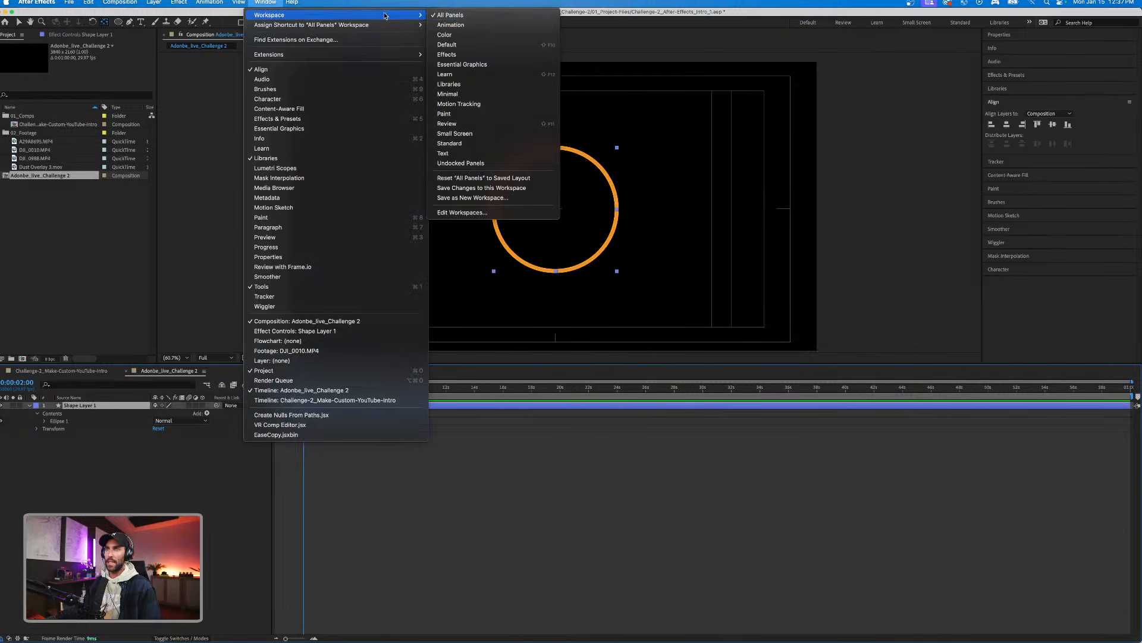
{"action": "left_click", "coordinate": [269, 2]}
{"action": "left_click", "coordinate": [488, 517]}
{"action": "left_click", "coordinate": [334, 404]}
Switch to the Selection tool and select Shape Layer 1.
{"action": "key", "text": "v"}
{"action": "left_click", "coordinate": [112, 498]}
{"action": "left_click", "coordinate": [91, 406]}
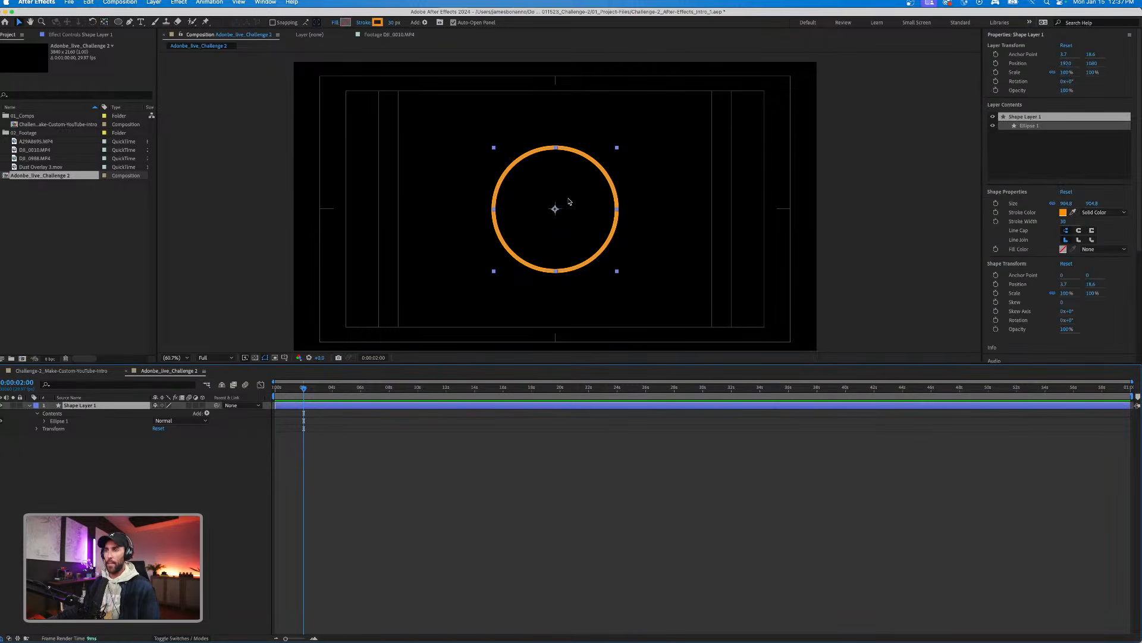
Preview the circle animation in the Challenge-2_Make-Custom-YouTube-Intro composition and return to Adonbe_live_Challenge 2.
{"action": "left_click", "coordinate": [58, 372]}
{"action": "left_click", "coordinate": [375, 497]}
{"action": "left_click_drag", "start_coordinate": [329, 388], "coordinate": [275, 390]}
{"action": "key", "text": "space"}
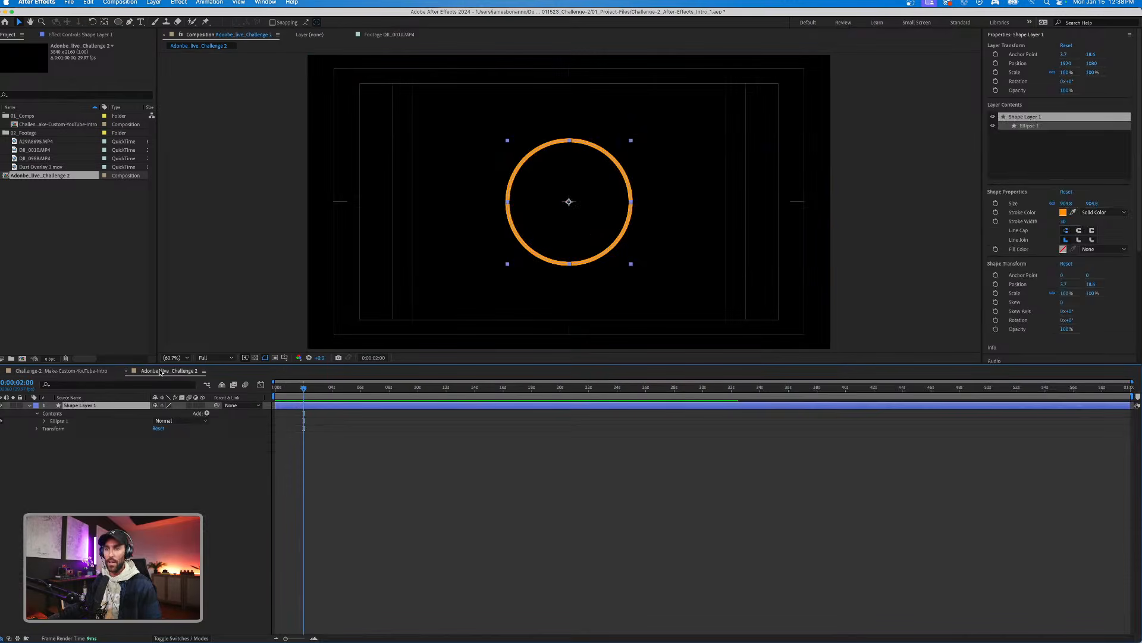
{"action": "left_click", "coordinate": [161, 371]}
{"action": "left_click", "coordinate": [358, 461]}
{"action": "left_click", "coordinate": [333, 408]}
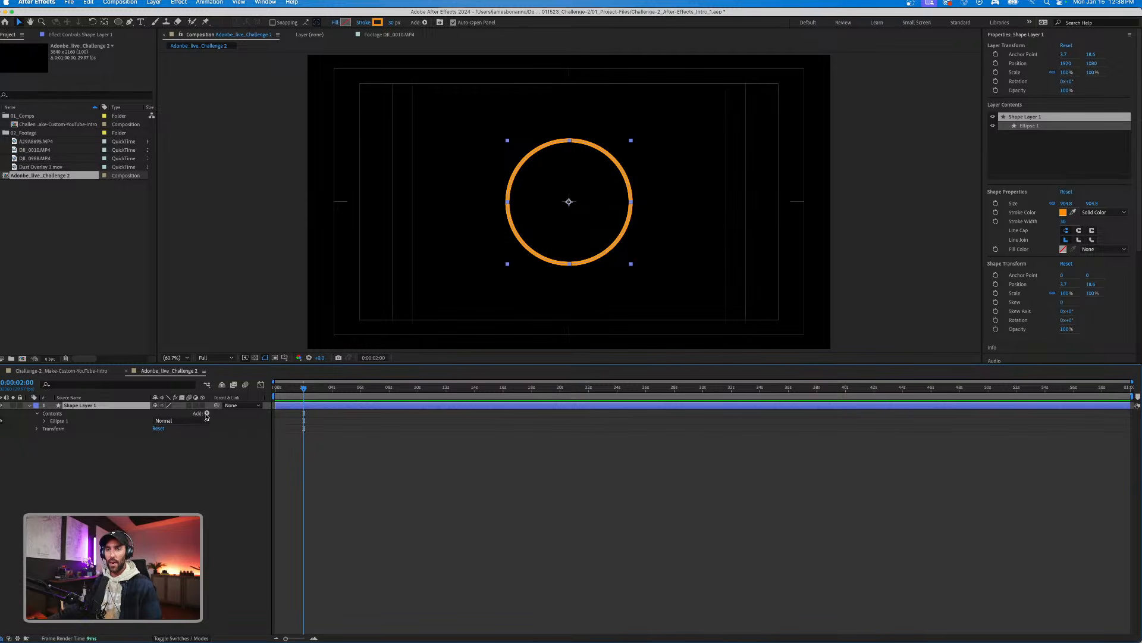
Add Trim Paths to Shape Layer 1 and expand its properties.
{"action": "left_click", "coordinate": [80, 478]}
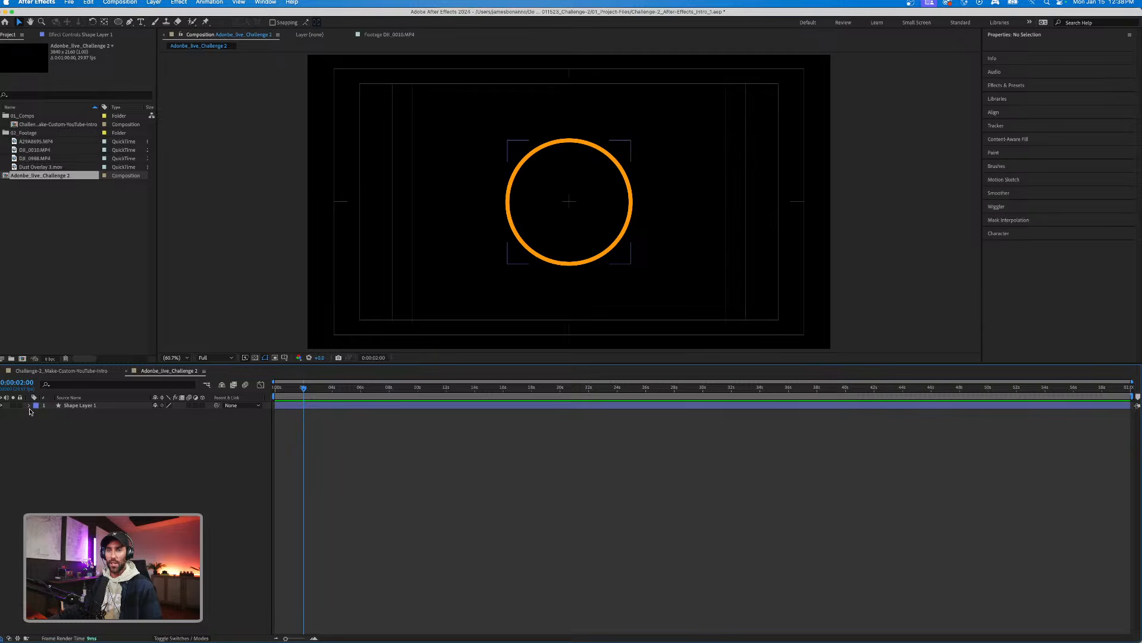
{"action": "left_click", "coordinate": [207, 413]}
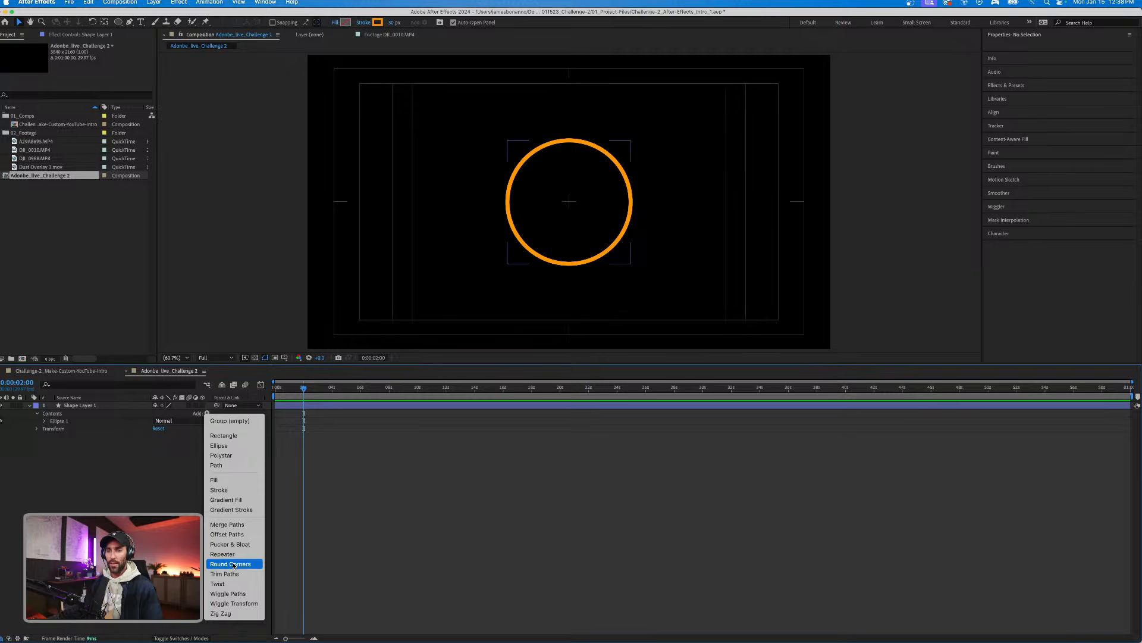
{"action": "left_click", "coordinate": [249, 573]}
{"action": "left_click", "coordinate": [44, 429]}
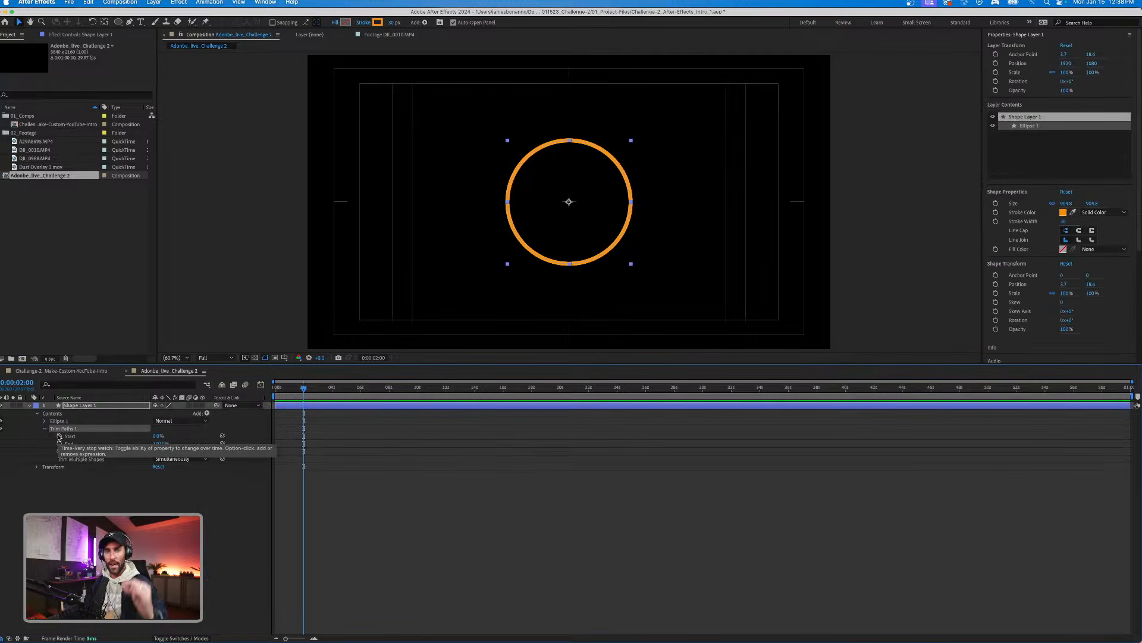
Keyframe the Trim Paths Start from 100% at 2 seconds to 0% at 3 seconds.
{"action": "left_click", "coordinate": [59, 436]}
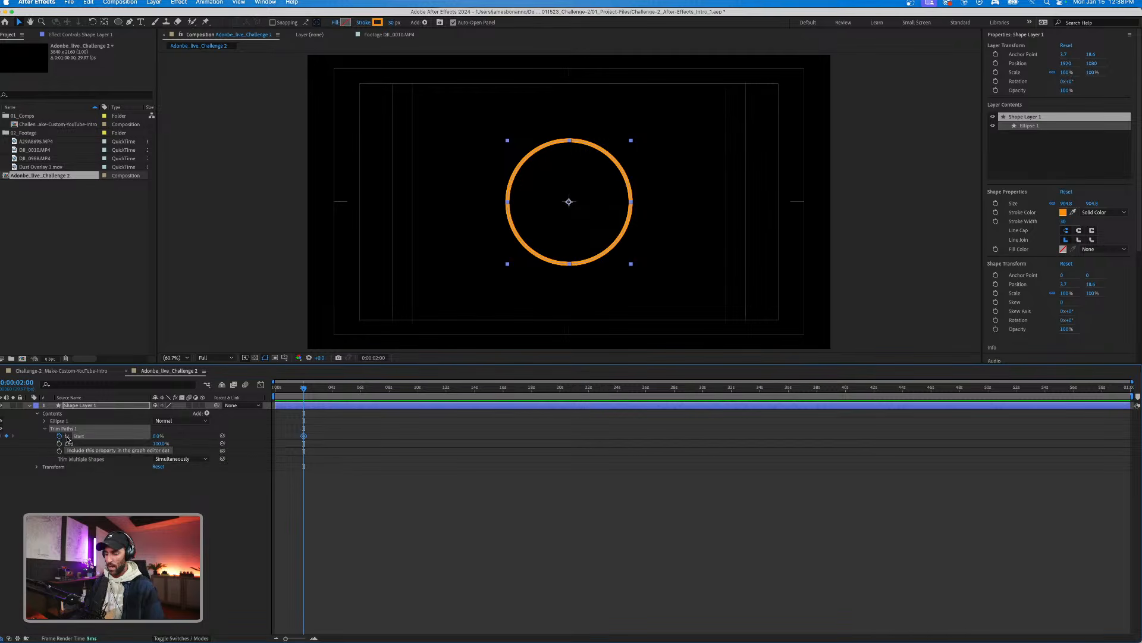
{"action": "key", "text": "shift+Page_Down"}
{"action": "key", "text": "shift+Page_Down"}
{"action": "key", "text": "shift+Page_Down"}
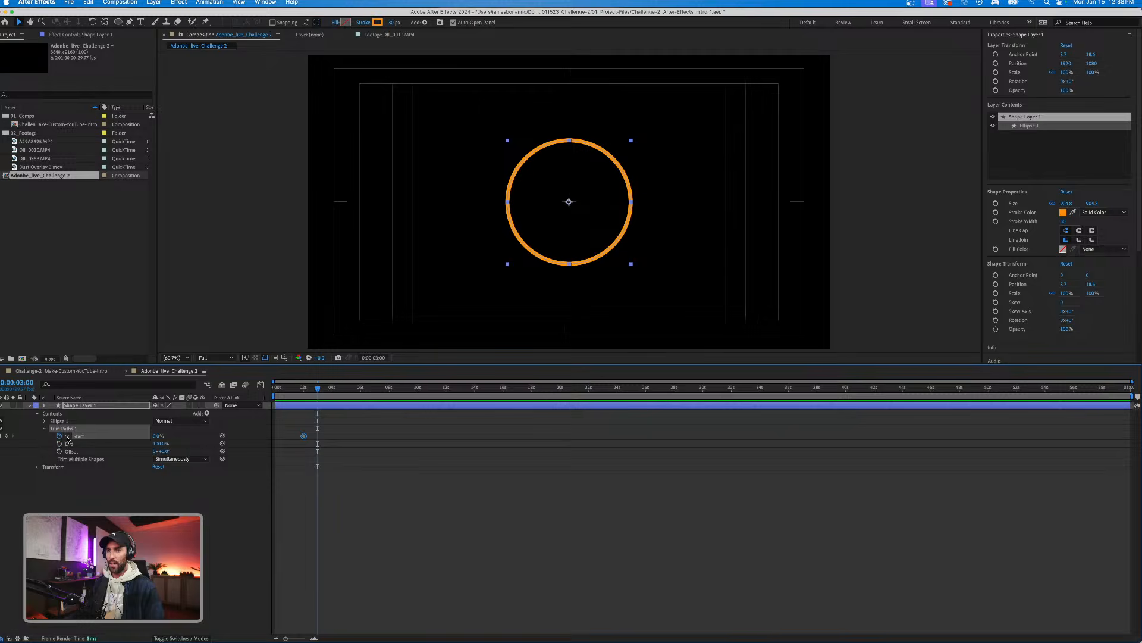
{"action": "left_click", "coordinate": [4, 437]}
{"action": "mouse_move", "coordinate": [157, 436]}
{"action": "left_mouse_down"}
{"action": "mouse_move", "coordinate": [128, 431]}
{"action": "mouse_move", "coordinate": [166, 431]}
{"action": "mouse_move", "coordinate": [128, 430]}
{"action": "mouse_move", "coordinate": [179, 429]}
{"action": "left_mouse_up"}
{"action": "left_click", "coordinate": [298, 410]}
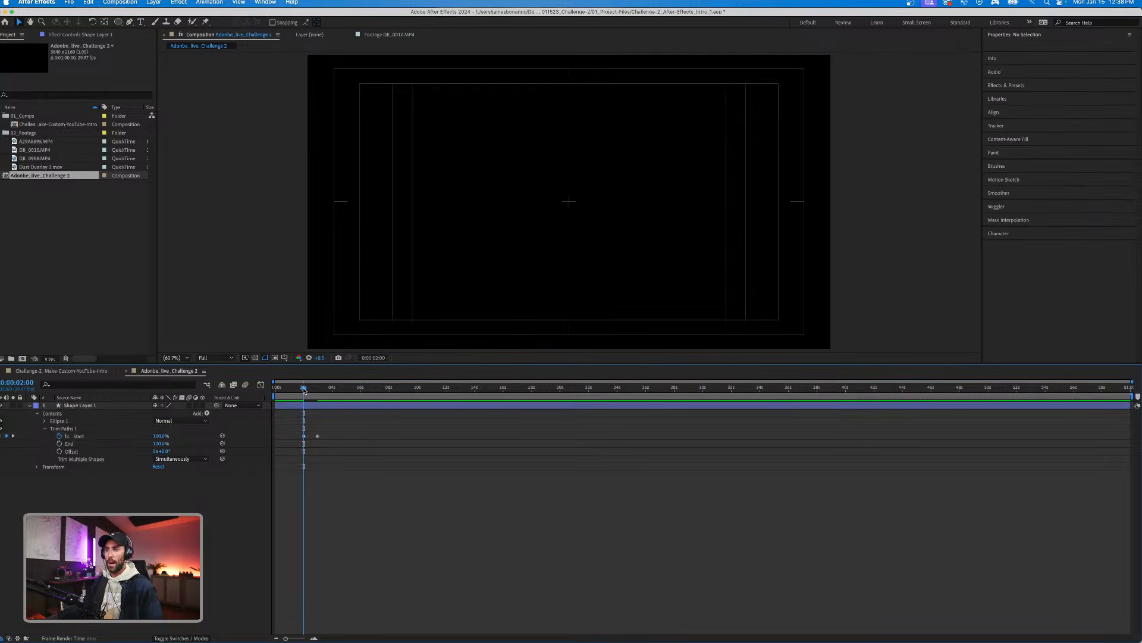
Preview the circle drawing on and zoom the timeline in around the Start keyframes.
{"action": "key", "text": "space"}
{"action": "left_click", "coordinate": [374, 404]}
{"action": "left_click", "coordinate": [384, 443]}
{"action": "left_click", "coordinate": [317, 389]}
{"action": "left_click_drag", "start_coordinate": [311, 390], "coordinate": [301, 389]}
{"action": "key", "text": "equal"}
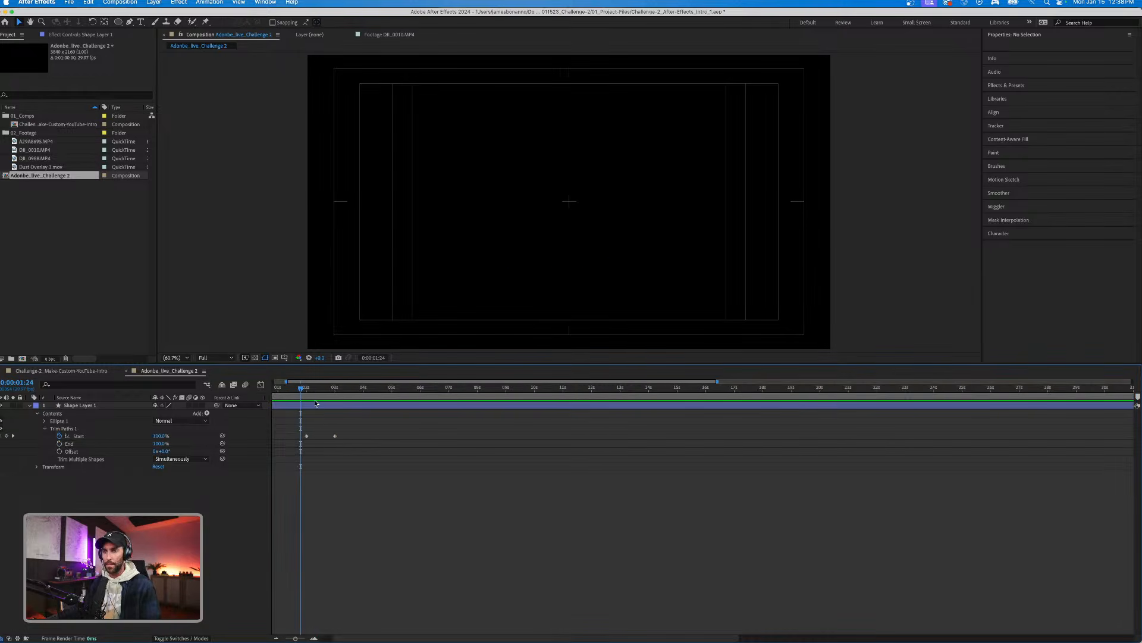
Solo Shape Layer 1 in the Challenge-2_Make-Custom-YouTube-Intro example and preview how its ring draws on and off.
{"action": "left_click", "coordinate": [103, 371]}
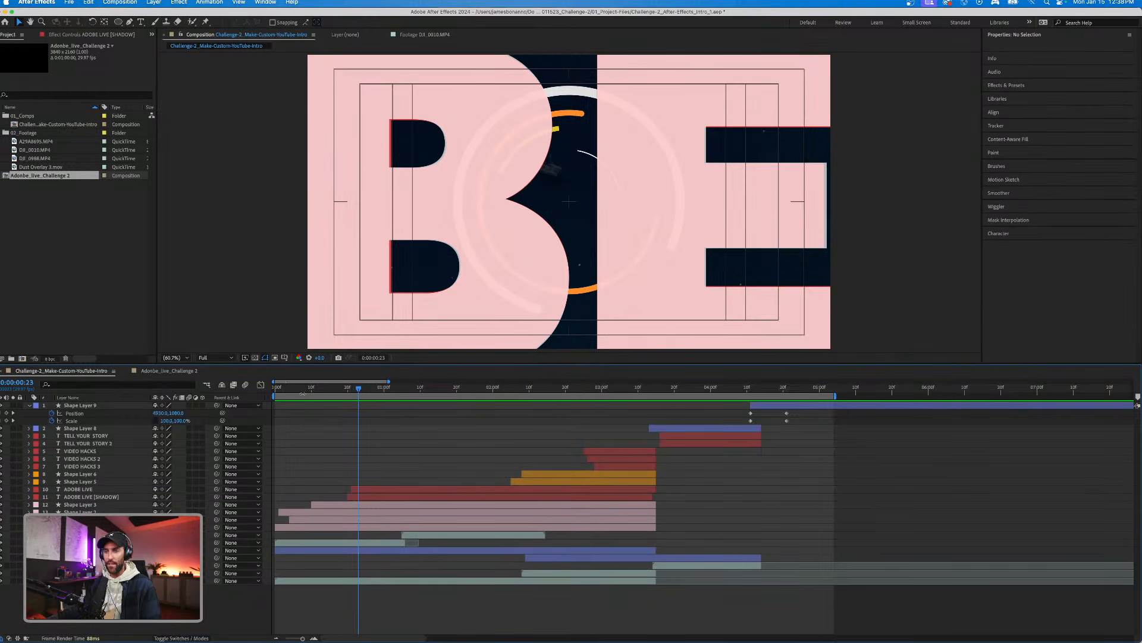
{"action": "left_click_drag", "start_coordinate": [310, 391], "coordinate": [265, 394]}
{"action": "left_click", "coordinate": [79, 527]}
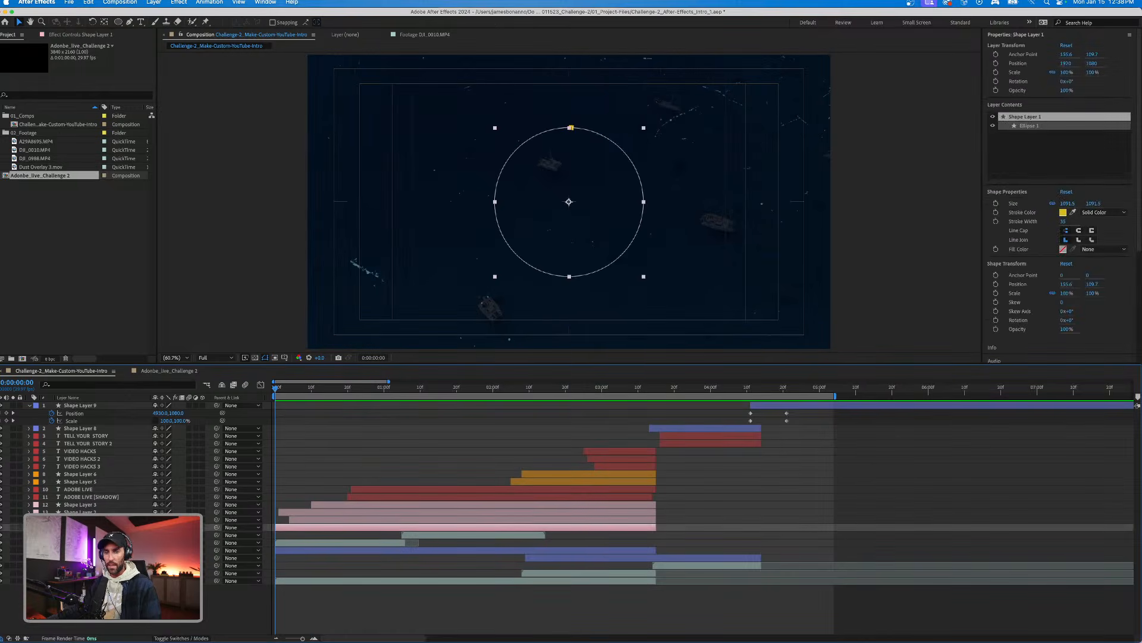
{"action": "left_click", "coordinate": [13, 527]}
{"action": "key", "text": "space"}
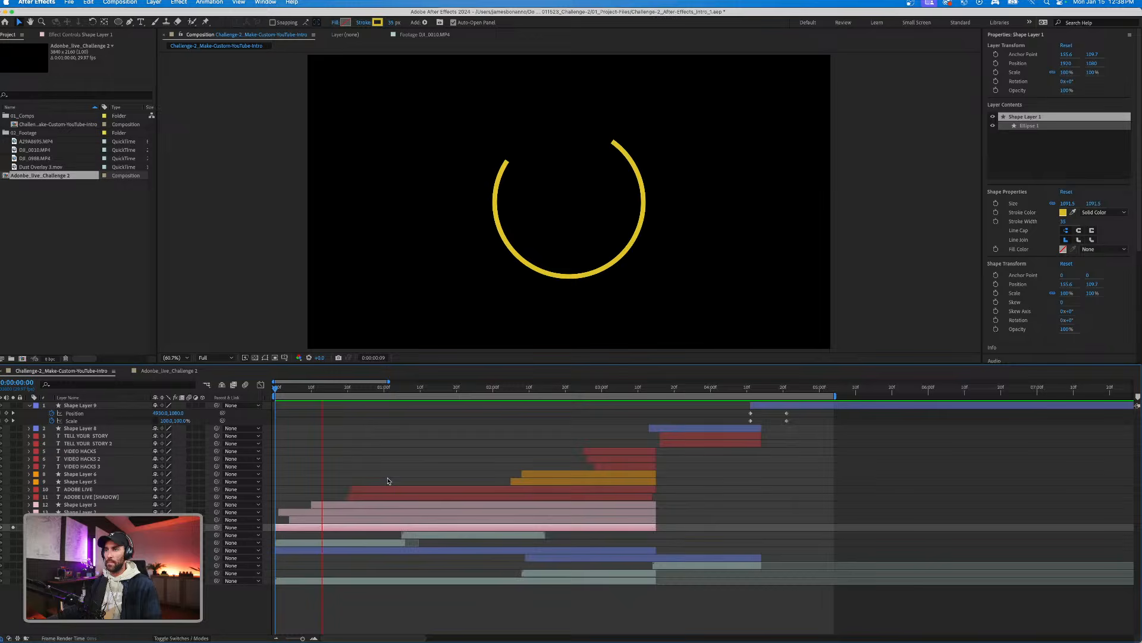
{"action": "key", "text": "space"}
{"action": "mouse_move", "coordinate": [364, 394]}
{"action": "left_mouse_down"}
{"action": "mouse_move", "coordinate": [274, 394]}
{"action": "mouse_move", "coordinate": [396, 391]}
{"action": "left_mouse_up"}
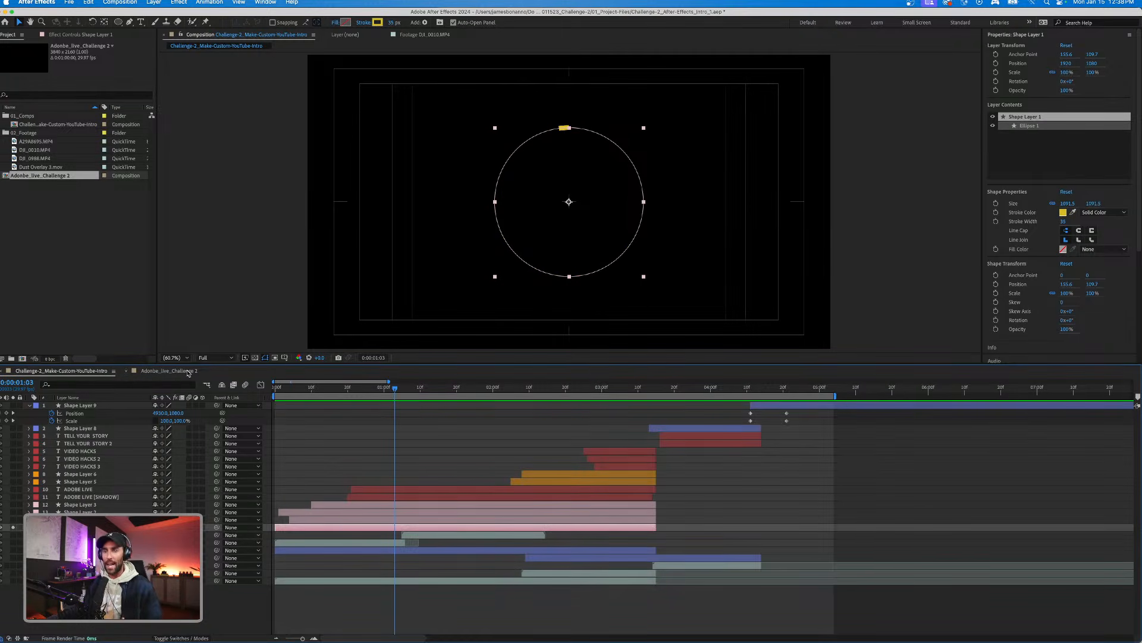
In Adonbe_live_Challenge 2, add a Trim Paths End keyframe at 2:10, ten frames after the first Start keyframe.
{"action": "left_click", "coordinate": [188, 373]}
{"action": "left_click_drag", "start_coordinate": [301, 388], "coordinate": [307, 388]}
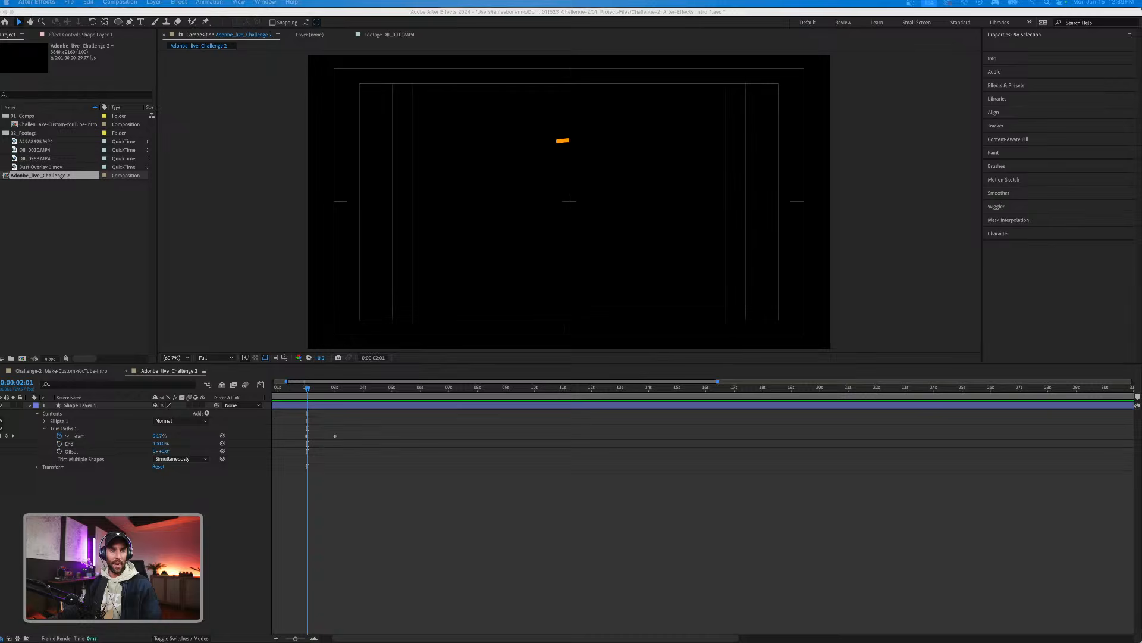
{"action": "left_click_drag", "start_coordinate": [308, 393], "coordinate": [306, 392]}
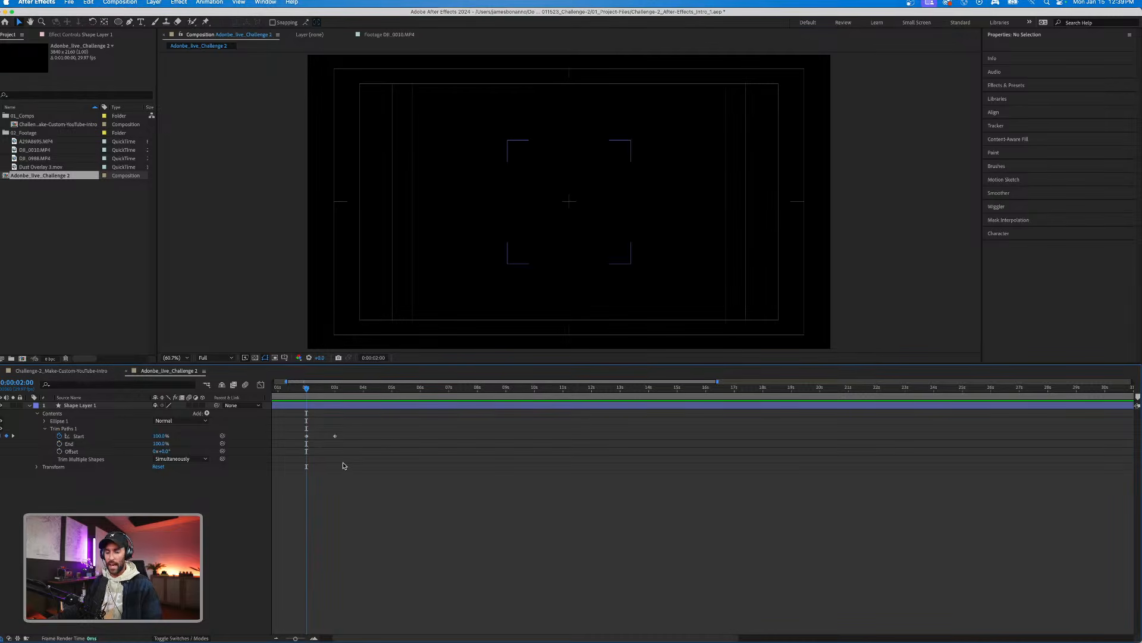
{"action": "left_click", "coordinate": [291, 479]}
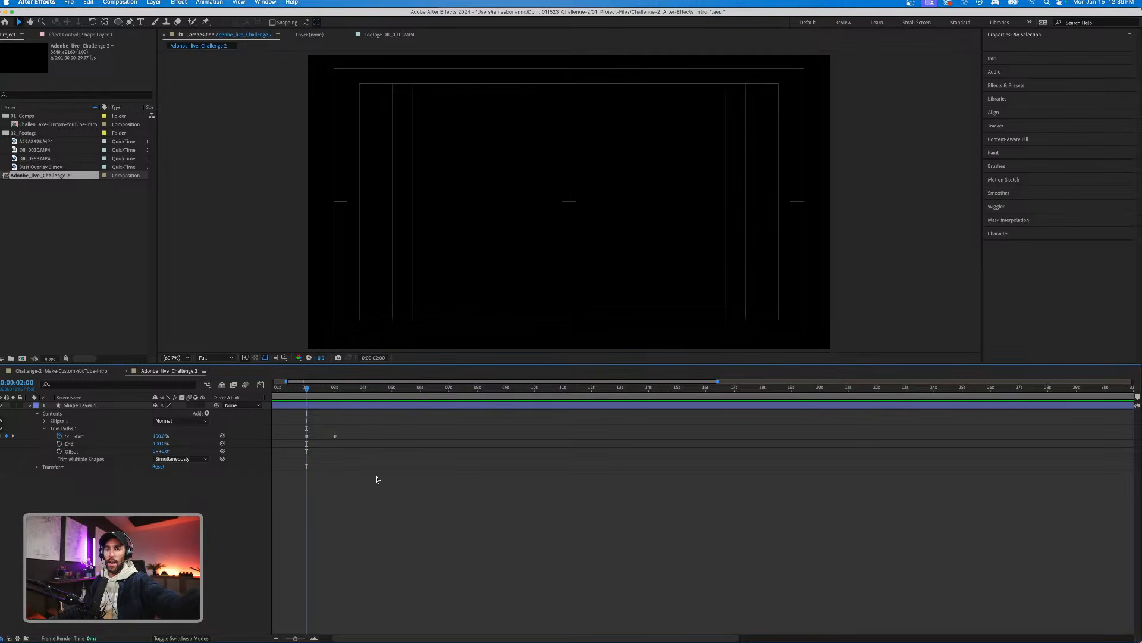
{"action": "key", "text": "shift+Page_Down"}
{"action": "left_click", "coordinate": [60, 444]}
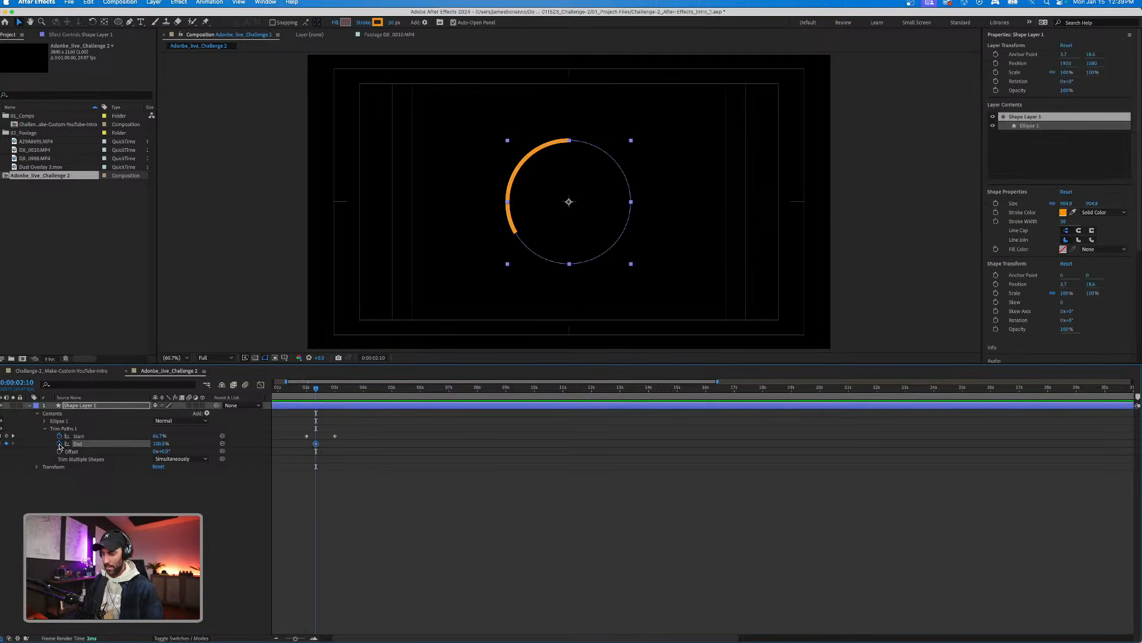
Add a second Trim Paths End keyframe one second further on, at 3:10.
{"action": "key", "text": "shift+Page_Down"}
{"action": "key", "text": "shift+Page_Down"}
{"action": "key", "text": "shift+Page_Down"}
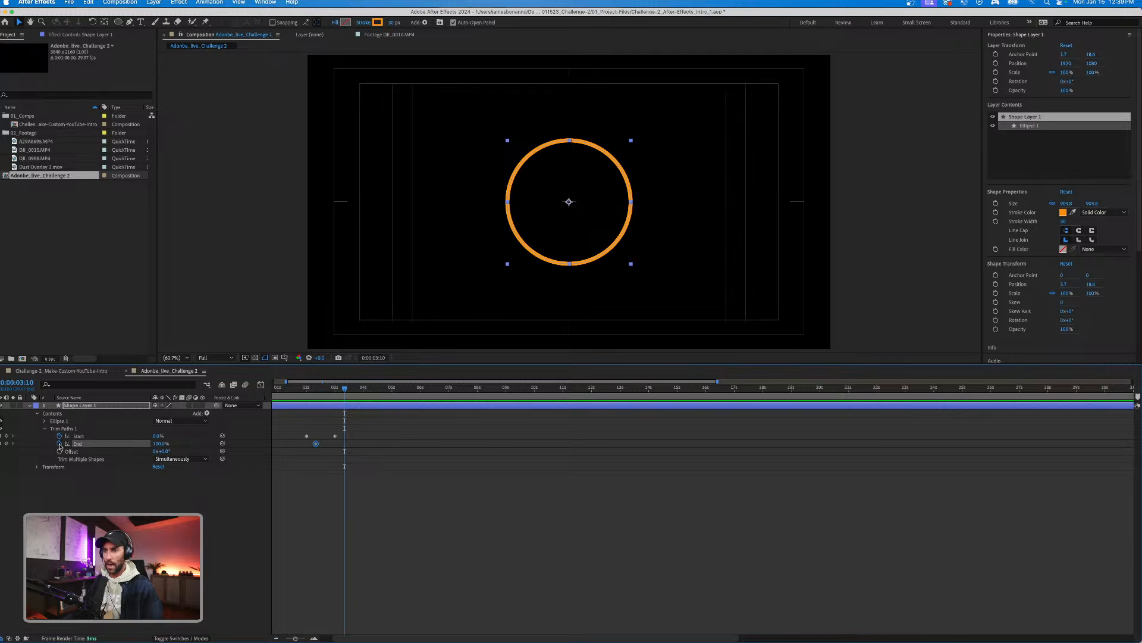
{"action": "left_click", "coordinate": [2, 444]}
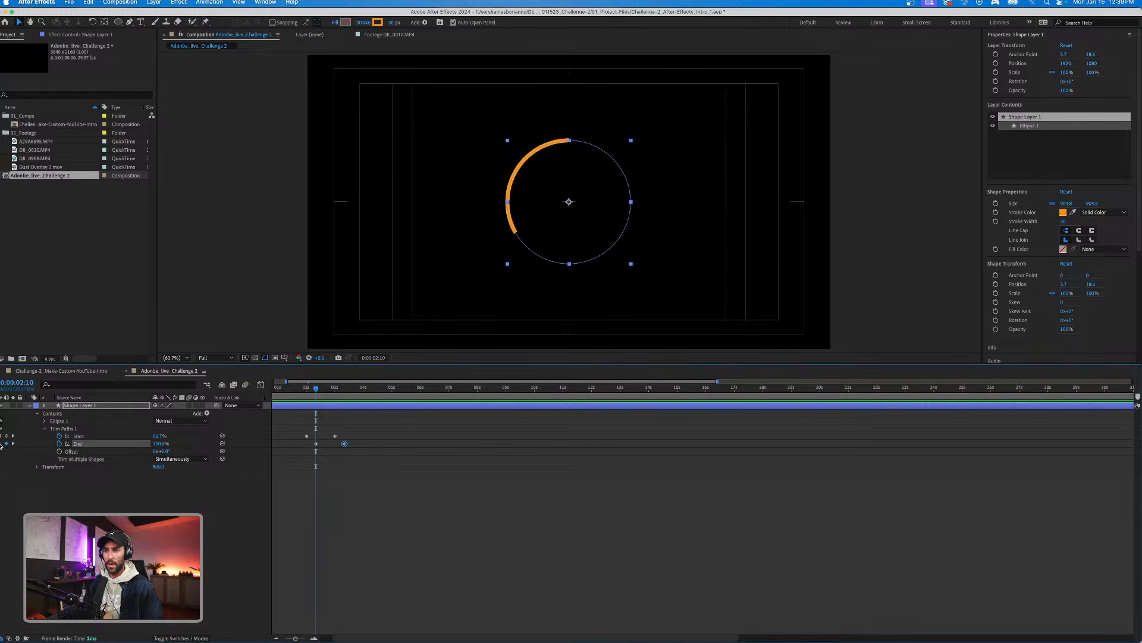
Set the Trim Paths End keyframes to 100% at 2:10 and 0% at 3:10.
{"action": "mouse_move", "coordinate": [161, 446]}
{"action": "left_mouse_down"}
{"action": "mouse_move", "coordinate": [127, 445]}
{"action": "mouse_move", "coordinate": [148, 445]}
{"action": "left_mouse_up"}
{"action": "key", "text": "Return"}
{"action": "key", "text": "k"}
{"action": "key", "text": "k"}
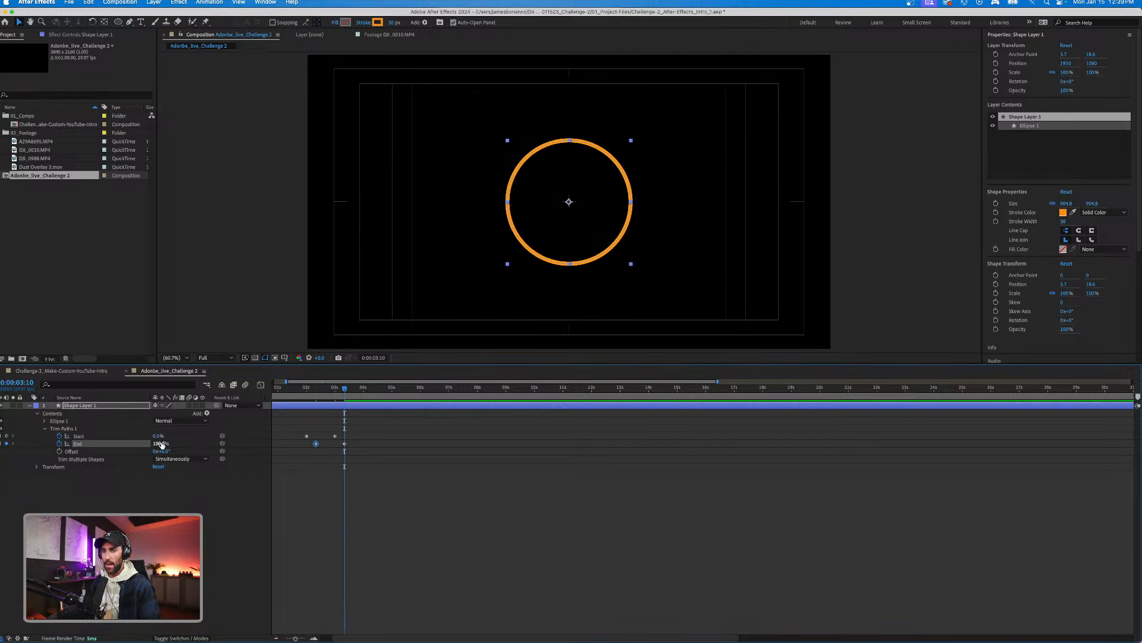
{"action": "left_click", "coordinate": [159, 446]}
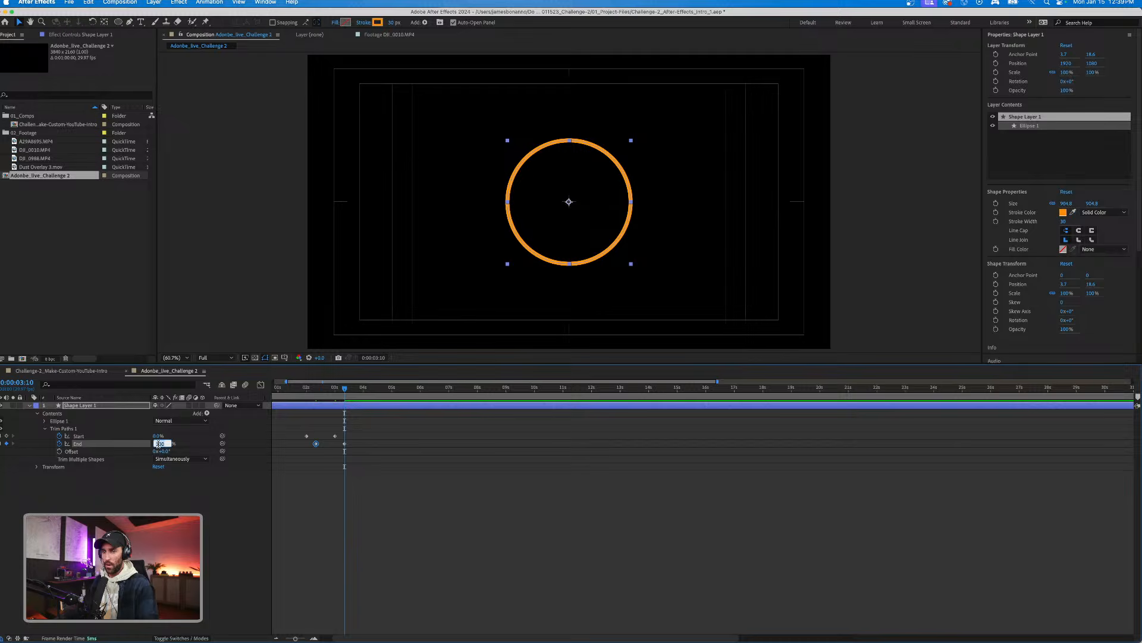
{"action": "type", "text": "0"}
{"action": "key", "text": "Return"}
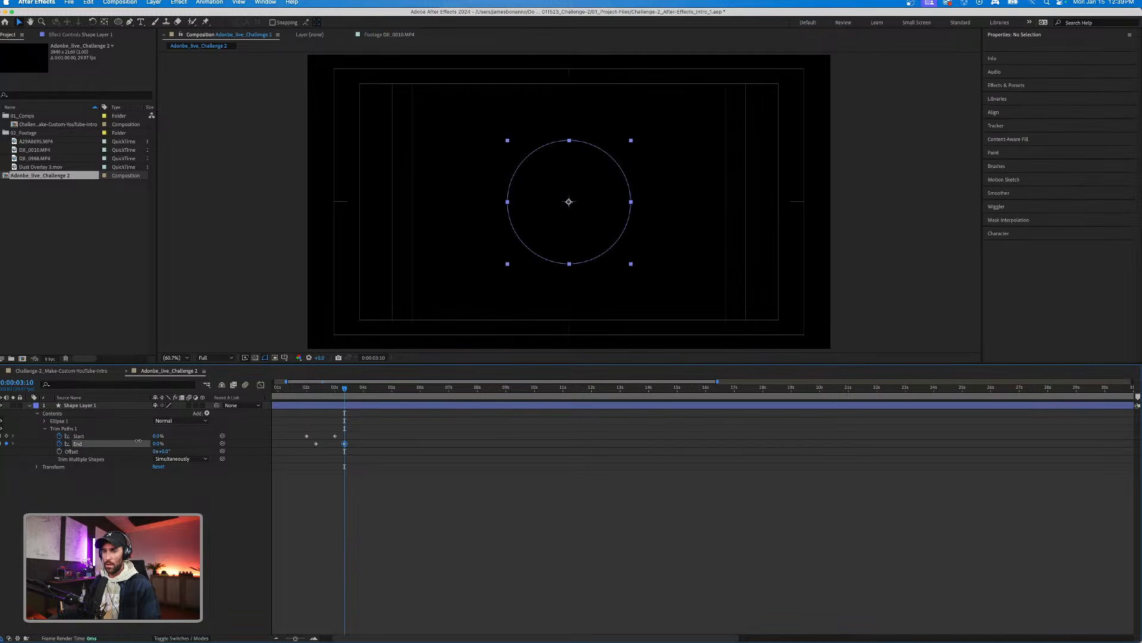
{"action": "key", "text": "j"}
{"action": "key", "text": "j"}
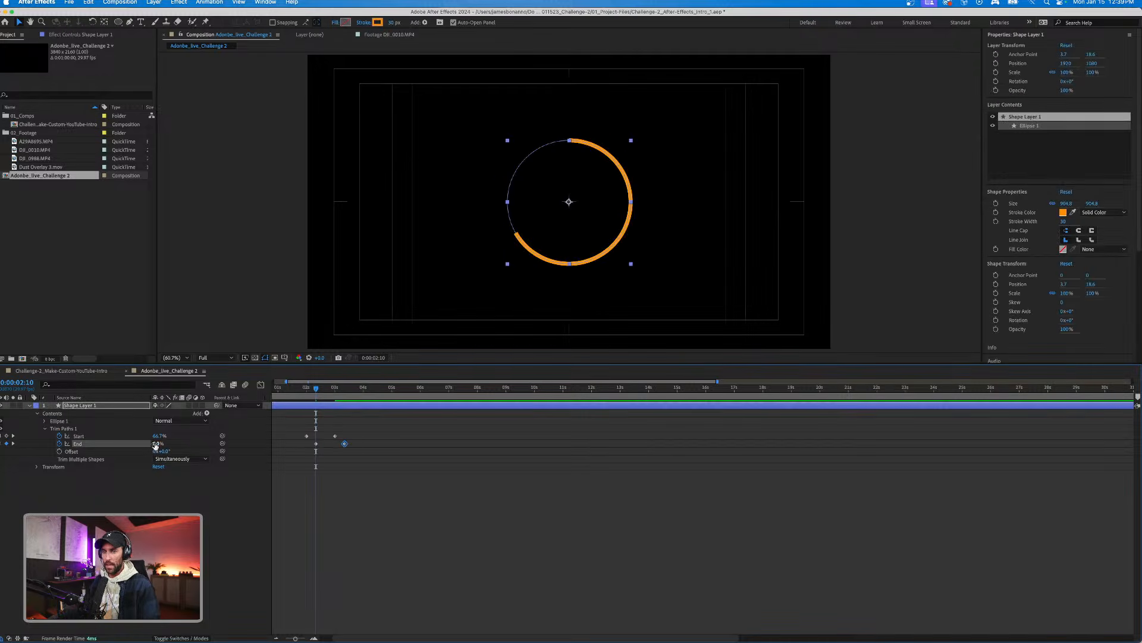
{"action": "left_click_drag", "start_coordinate": [156, 445], "coordinate": [221, 445]}
Preview the circle stroke drawing on and off around the keyframes and save the project.
{"action": "left_click", "coordinate": [326, 479]}
{"action": "left_click", "coordinate": [300, 389]}
{"action": "key", "text": "space"}
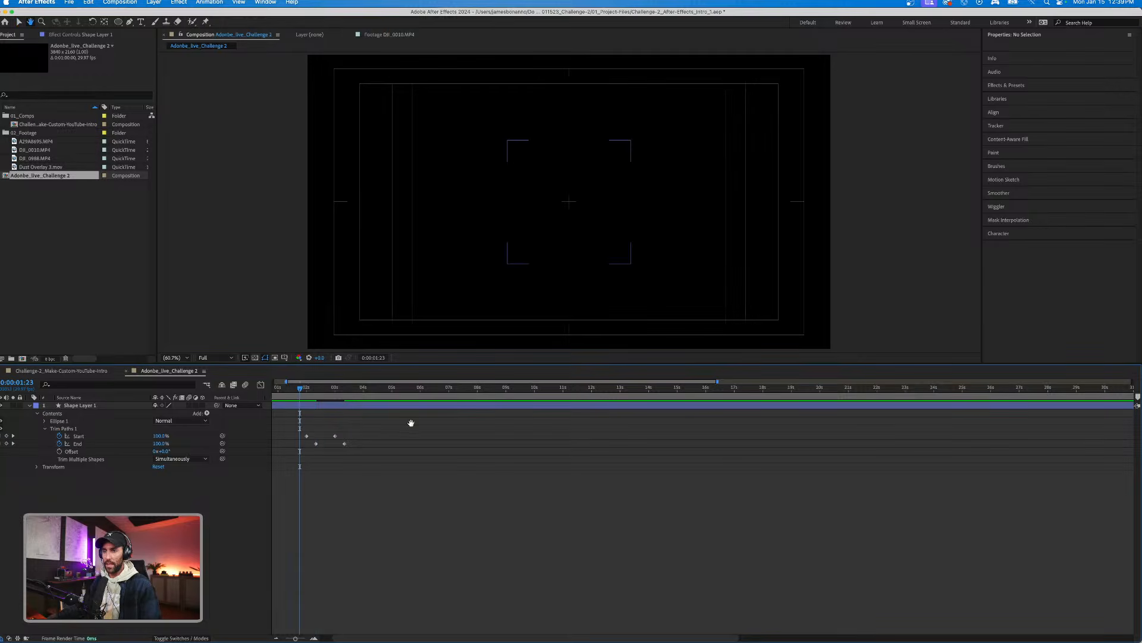
{"action": "key", "text": "space"}
{"action": "mouse_move", "coordinate": [316, 390]}
{"action": "left_mouse_down"}
{"action": "mouse_move", "coordinate": [343, 389]}
{"action": "mouse_move", "coordinate": [297, 395]}
{"action": "left_mouse_up"}
{"action": "key", "text": "space"}
{"action": "key", "text": "space"}
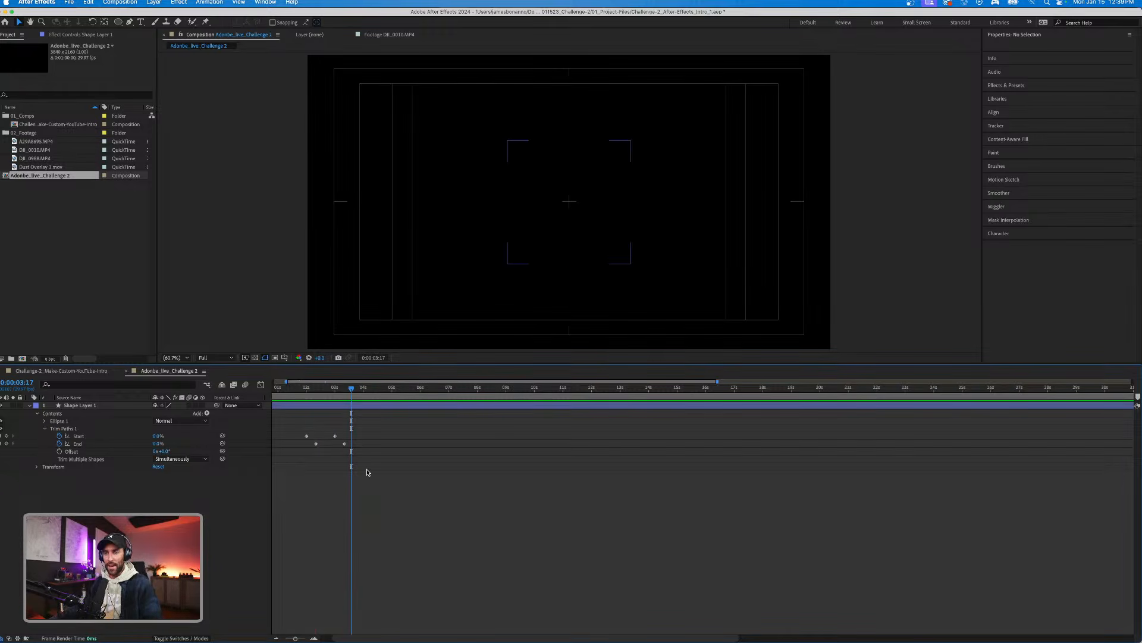
{"action": "left_click_drag", "start_coordinate": [306, 391], "coordinate": [309, 393]}
{"action": "key", "text": "super+s"}
Apply Easy Ease Out to the first Trim Paths Start keyframe of Shape Layer 1.
{"action": "key", "text": "="}
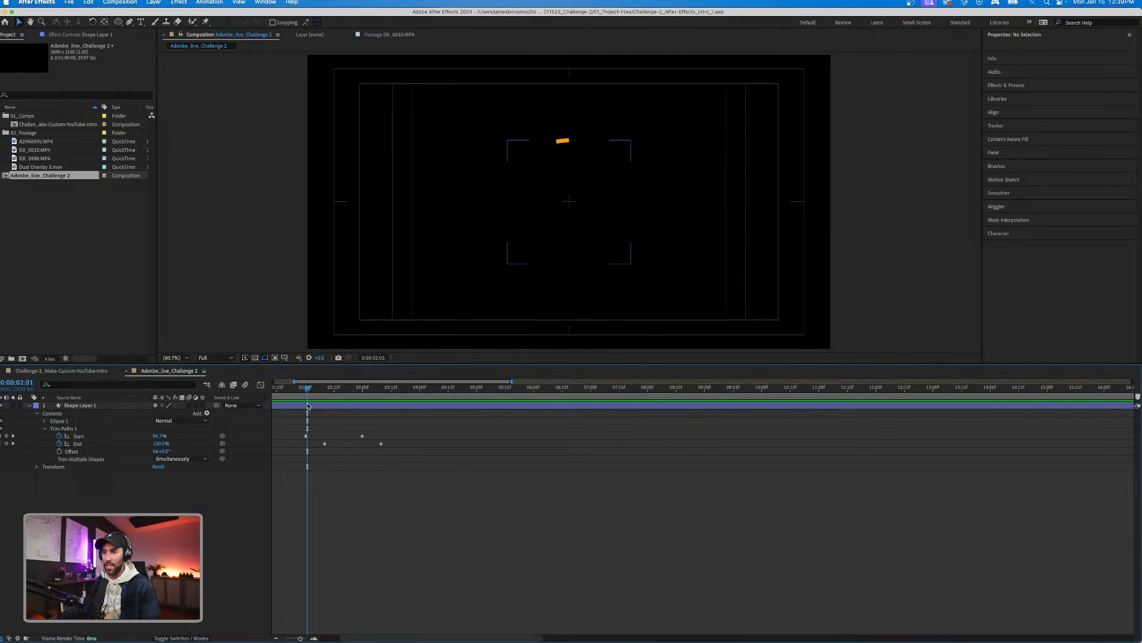
{"action": "left_click_drag", "start_coordinate": [297, 419], "coordinate": [399, 448]}
{"action": "left_click", "coordinate": [397, 427]}
{"action": "right_click", "coordinate": [305, 438]}
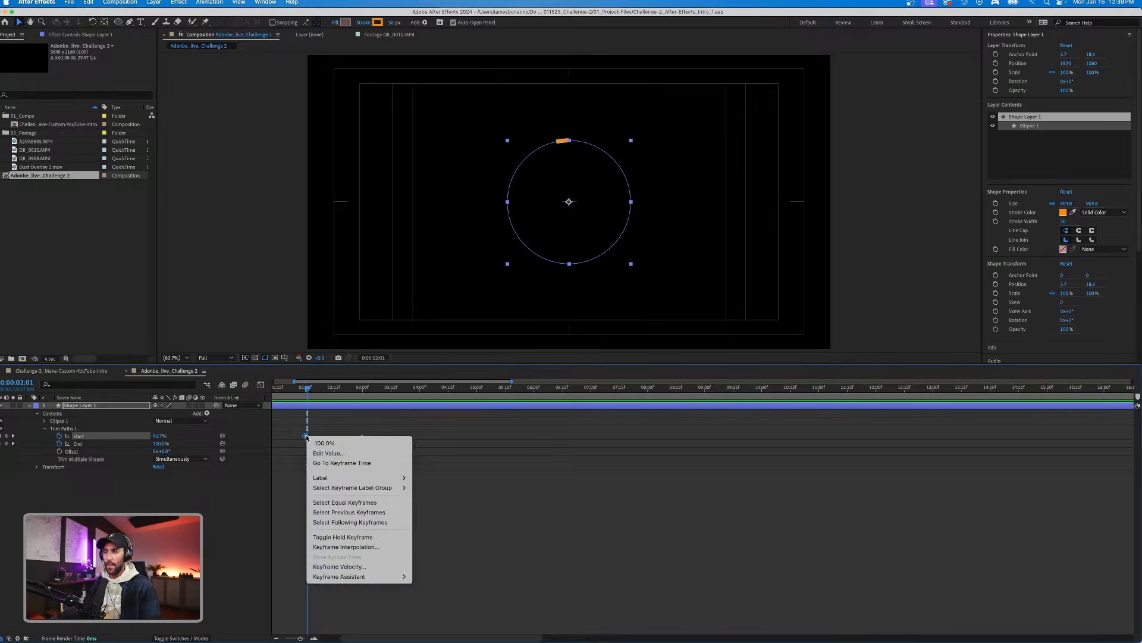
{"action": "mouse_move", "coordinate": [353, 578]}
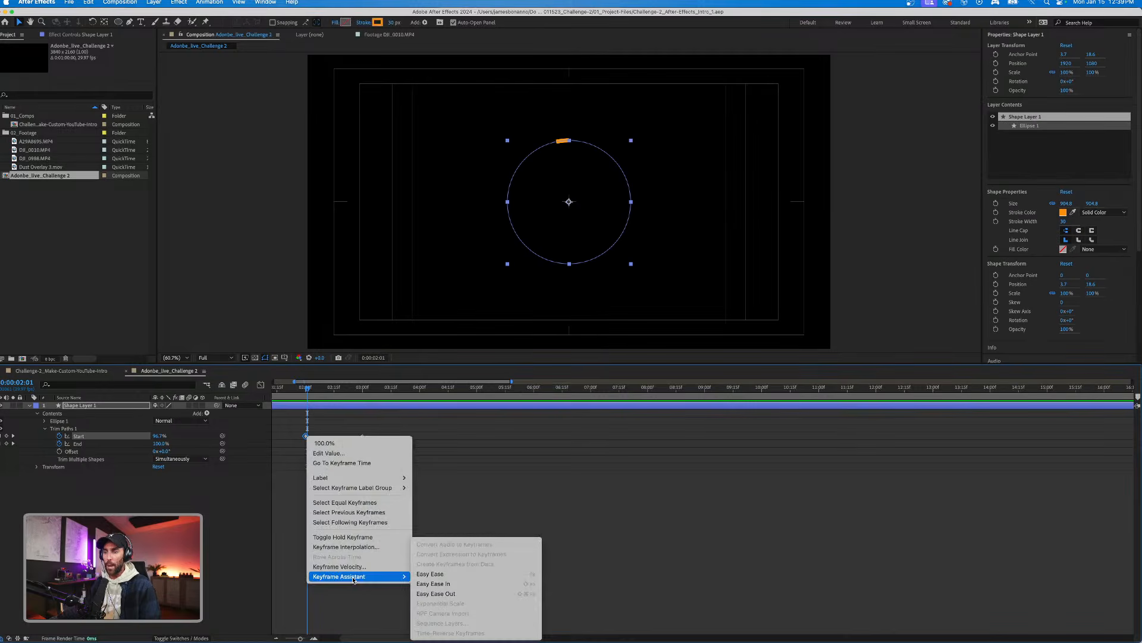
{"action": "left_click", "coordinate": [432, 593]}
{"action": "left_click", "coordinate": [413, 466]}
Apply Easy Ease In to the second Trim Paths Start keyframe.
{"action": "left_click", "coordinate": [363, 437]}
{"action": "right_click", "coordinate": [363, 437]}
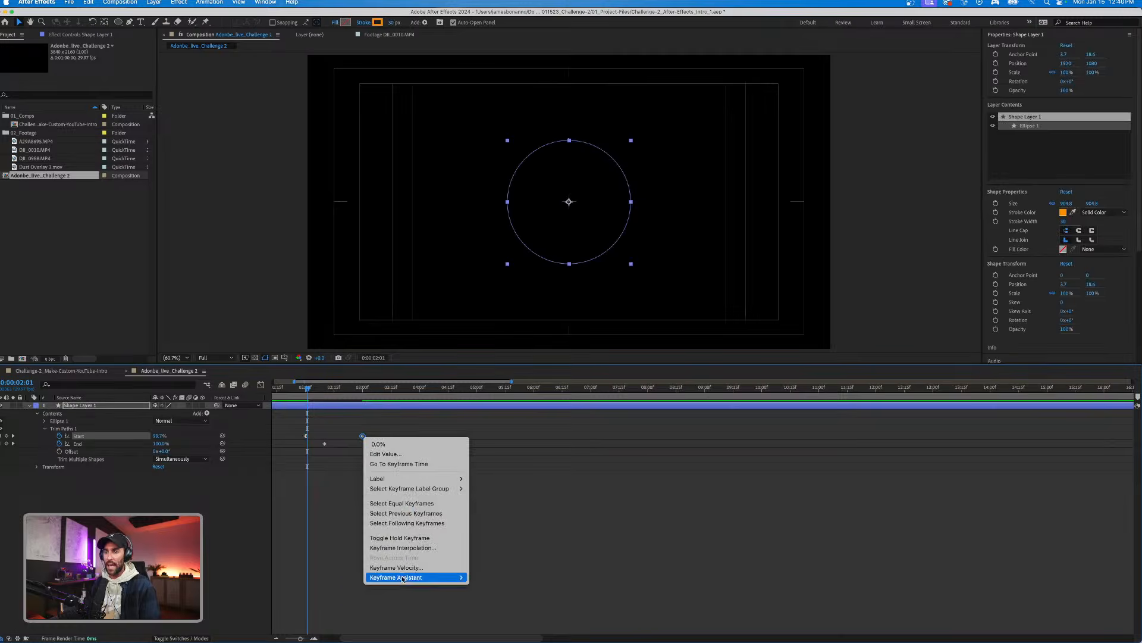
{"action": "mouse_move", "coordinate": [416, 577]}
{"action": "left_click", "coordinate": [493, 575]}
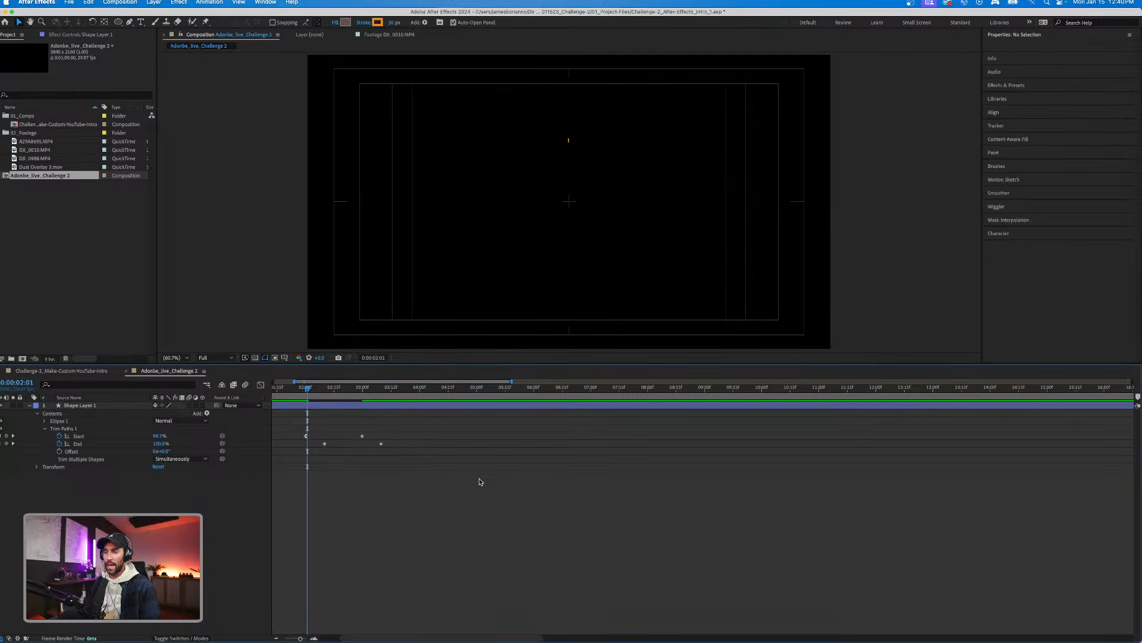
{"action": "right_click", "coordinate": [362, 437]}
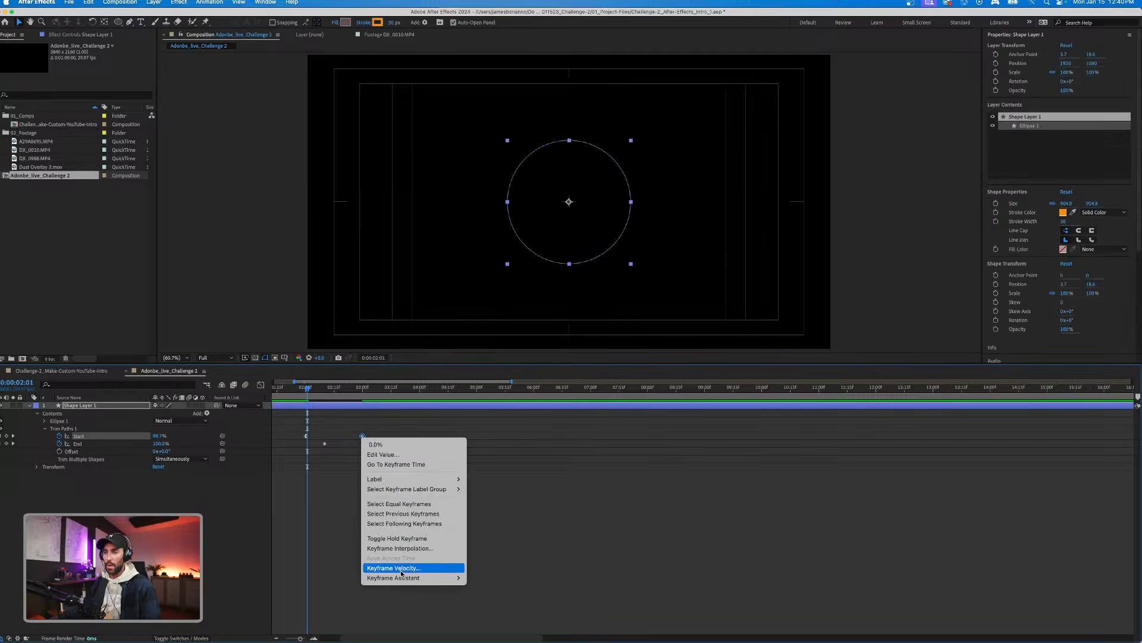
{"action": "mouse_move", "coordinate": [417, 577]}
{"action": "left_click", "coordinate": [495, 575]}
Edit both Start keyframes in the Graph Editor, pulling the second keyframe's influence handle toward the first so the speed peaks early.
{"action": "left_click_drag", "start_coordinate": [293, 425], "coordinate": [364, 442]}
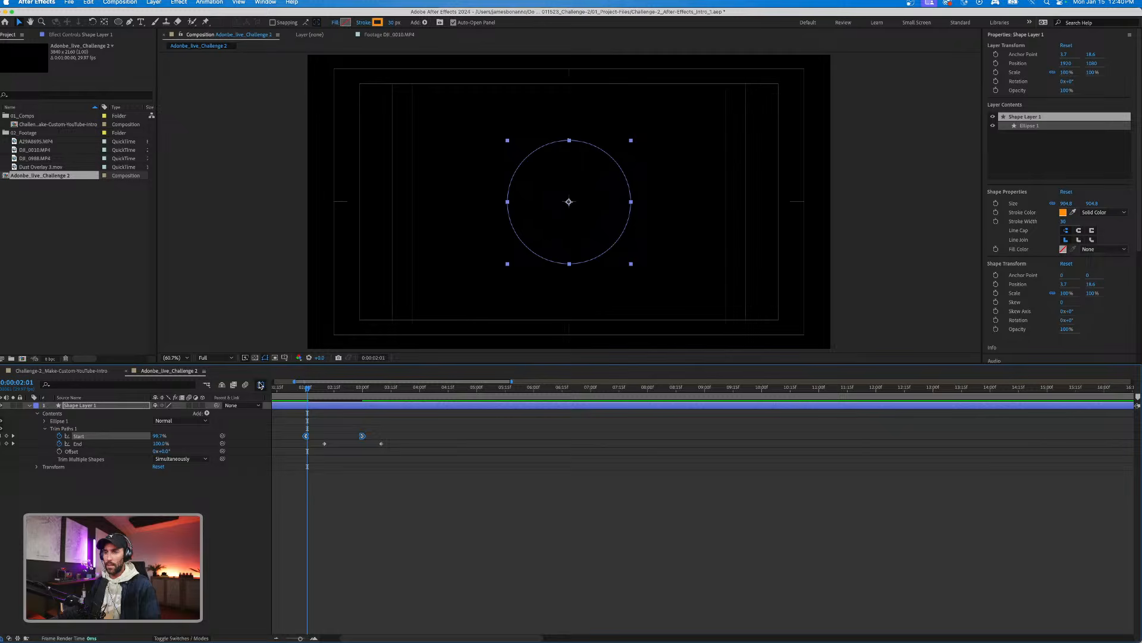
{"action": "key", "text": "shift+F3"}
{"action": "left_click", "coordinate": [361, 419]}
{"action": "key", "text": "equal"}
{"action": "key", "text": "equal"}
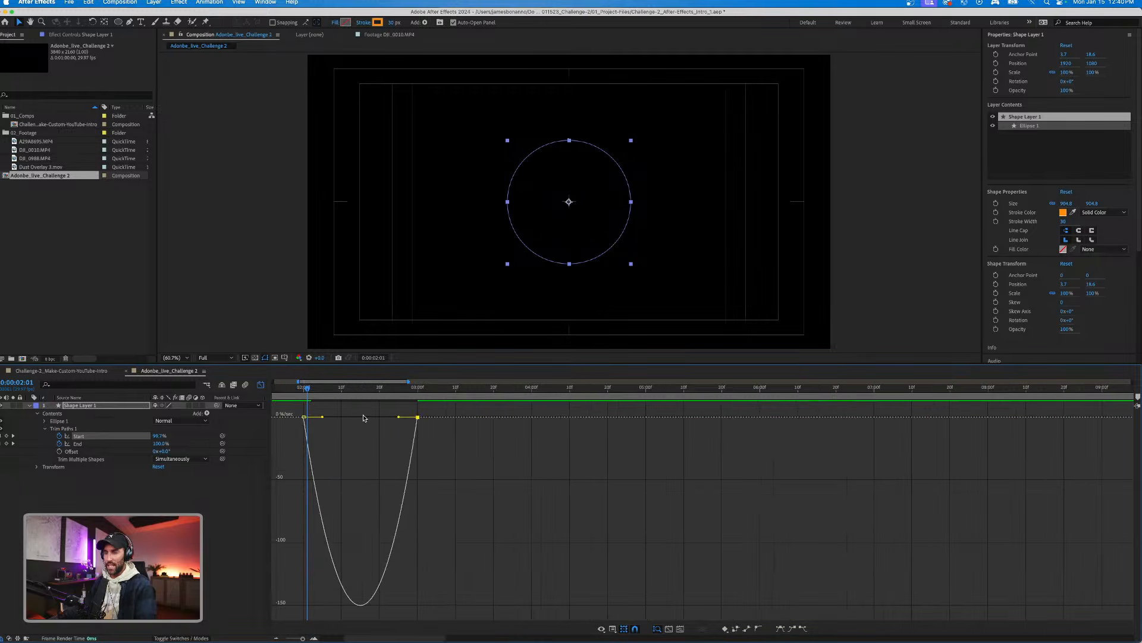
{"action": "left_click_drag", "start_coordinate": [490, 417], "coordinate": [414, 417]}
Preview the eased Start animation and return from the Graph Editor to the keyframe view.
{"action": "left_click_drag", "start_coordinate": [307, 389], "coordinate": [353, 390]}
{"action": "key", "text": "space"}
{"action": "key", "text": "space"}
{"action": "left_click", "coordinate": [261, 385]}
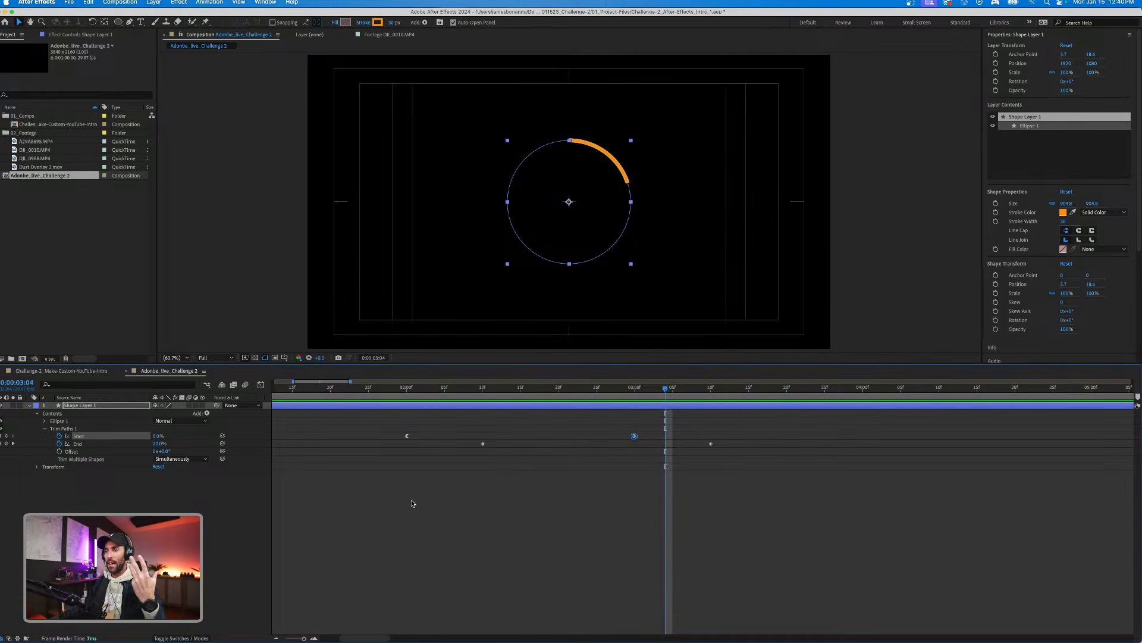
Apply Easy Ease Out to the first Trim Paths End keyframe and Easy Ease In to the second.
{"action": "left_click", "coordinate": [483, 444]}
{"action": "right_click", "coordinate": [483, 444]}
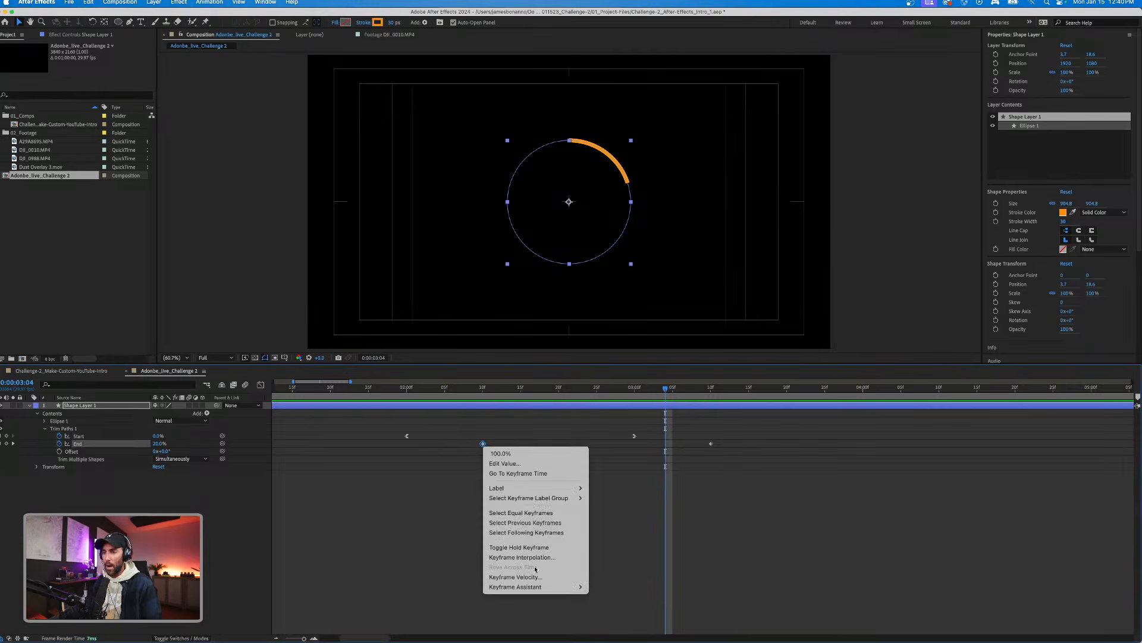
{"action": "left_click", "coordinate": [609, 583]}
{"action": "right_click", "coordinate": [710, 444]}
{"action": "mouse_move", "coordinate": [760, 584]}
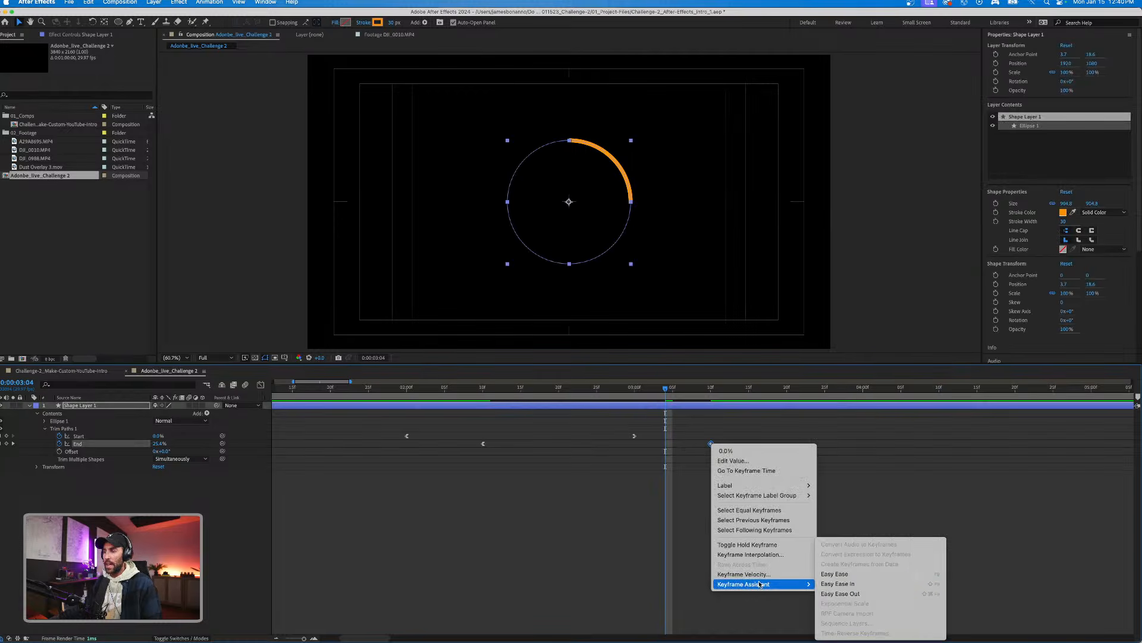
{"action": "left_click", "coordinate": [839, 585]}
Edit both End keyframes in the Graph Editor, pulling the second keyframe's influence handle halfway toward the first, and save the project.
{"action": "left_click_drag", "start_coordinate": [742, 432], "coordinate": [605, 457]}
{"action": "left_click", "coordinate": [458, 448]}
{"action": "mouse_move", "coordinate": [480, 439]}
{"action": "left_mouse_down"}
{"action": "mouse_move", "coordinate": [736, 455]}
{"action": "mouse_move", "coordinate": [480, 443]}
{"action": "left_mouse_up"}
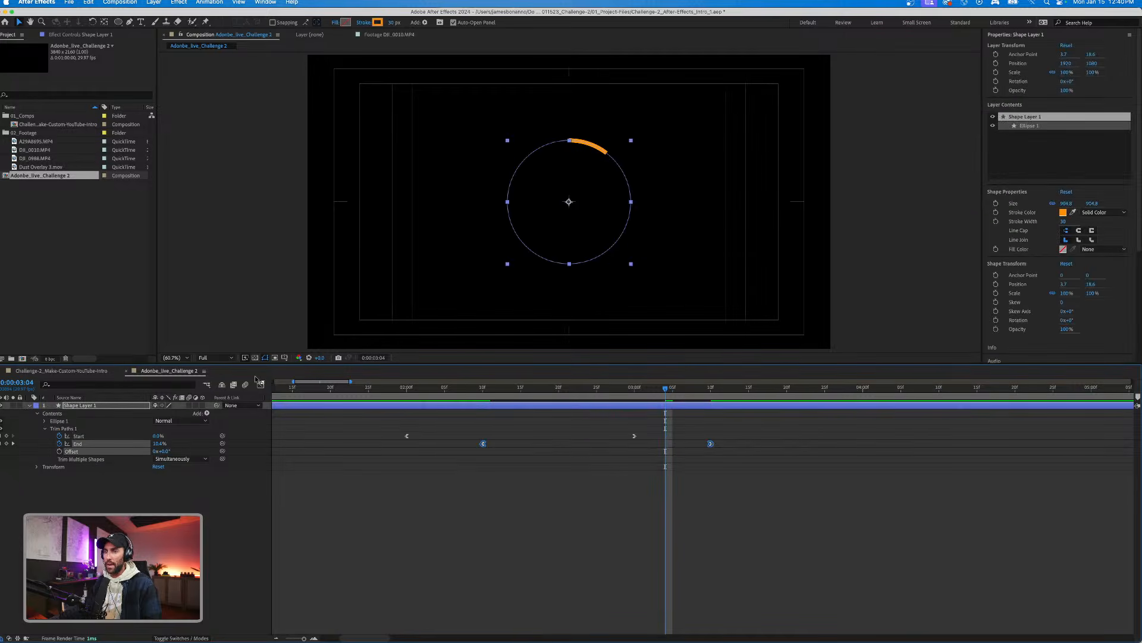
{"action": "left_click", "coordinate": [260, 384]}
{"action": "left_click", "coordinate": [711, 419]}
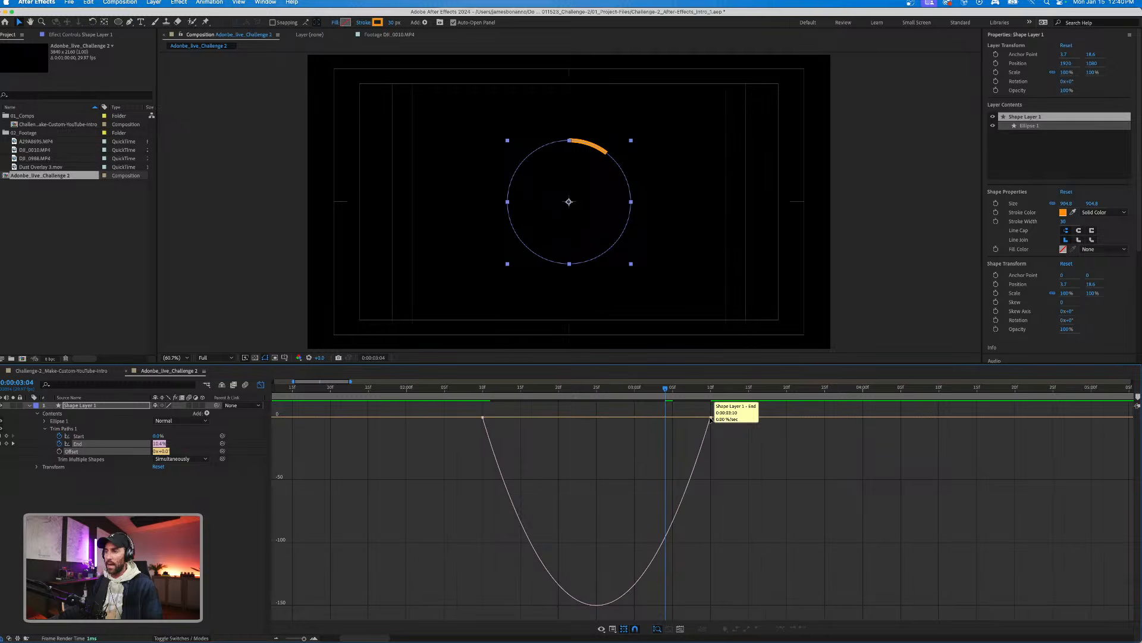
{"action": "left_click_drag", "start_coordinate": [674, 419], "coordinate": [597, 418]}
{"action": "left_click", "coordinate": [450, 390]}
{"action": "key", "text": "super+s"}
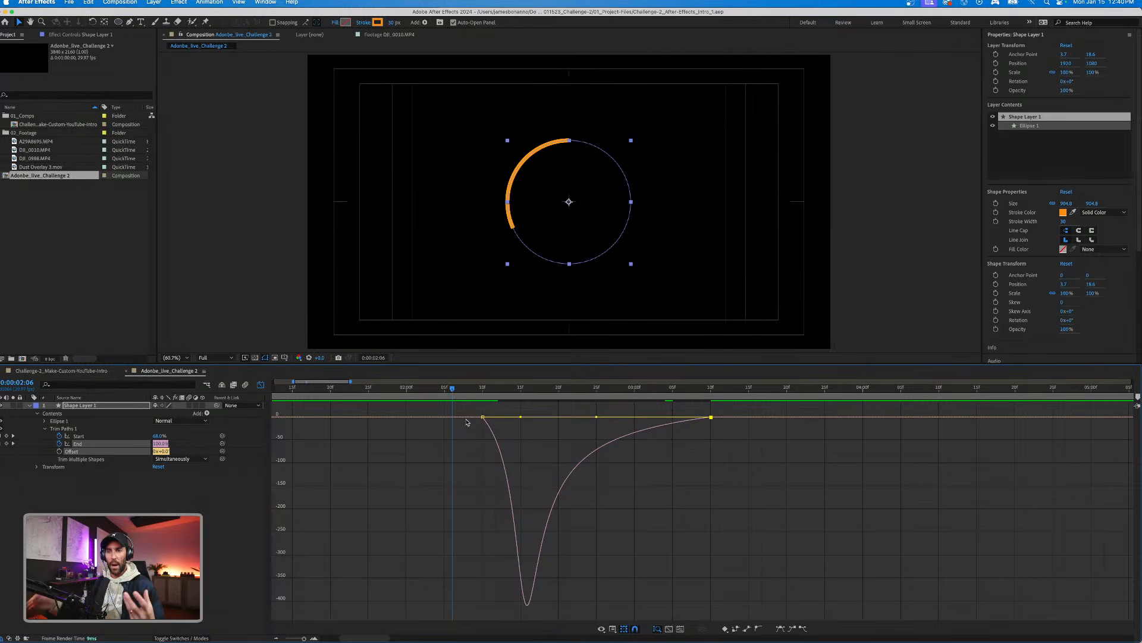
Preview the eased circle animation in the keyframe view and collapse Shape Layer 1's properties.
{"action": "left_click_drag", "start_coordinate": [452, 388], "coordinate": [353, 389]}
{"action": "left_click", "coordinate": [261, 385]}
{"action": "left_click", "coordinate": [364, 473]}
{"action": "key", "text": "space"}
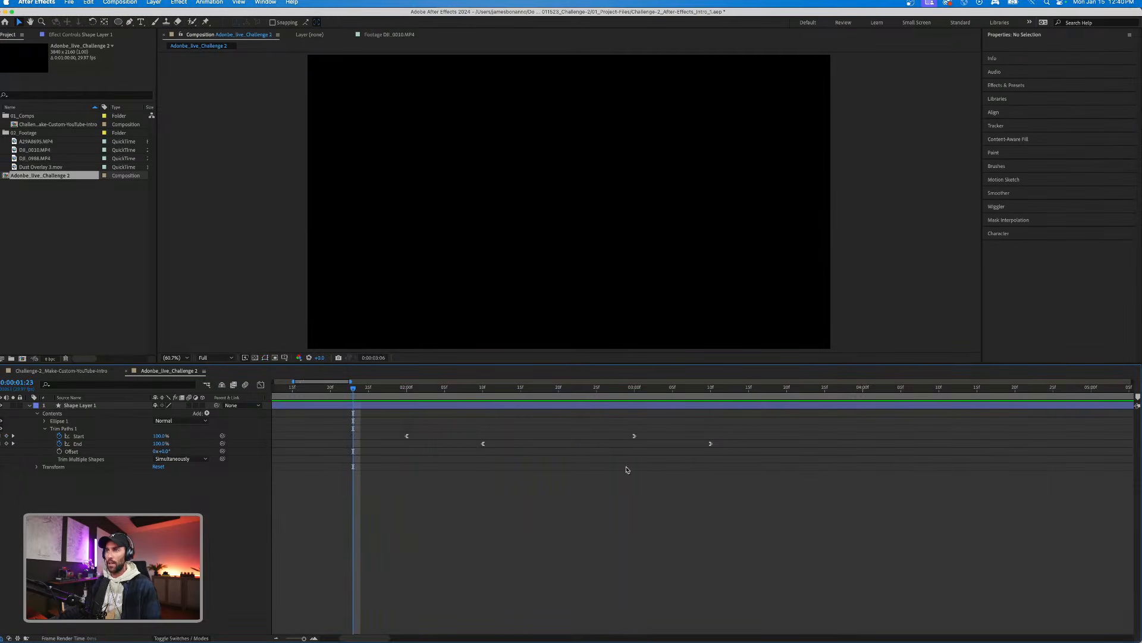
{"action": "key", "text": "space"}
{"action": "key", "text": "apostrophe"}
{"action": "left_click_drag", "start_coordinate": [484, 392], "coordinate": [361, 392]}
{"action": "left_click", "coordinate": [361, 405]}
{"action": "key", "text": "u"}
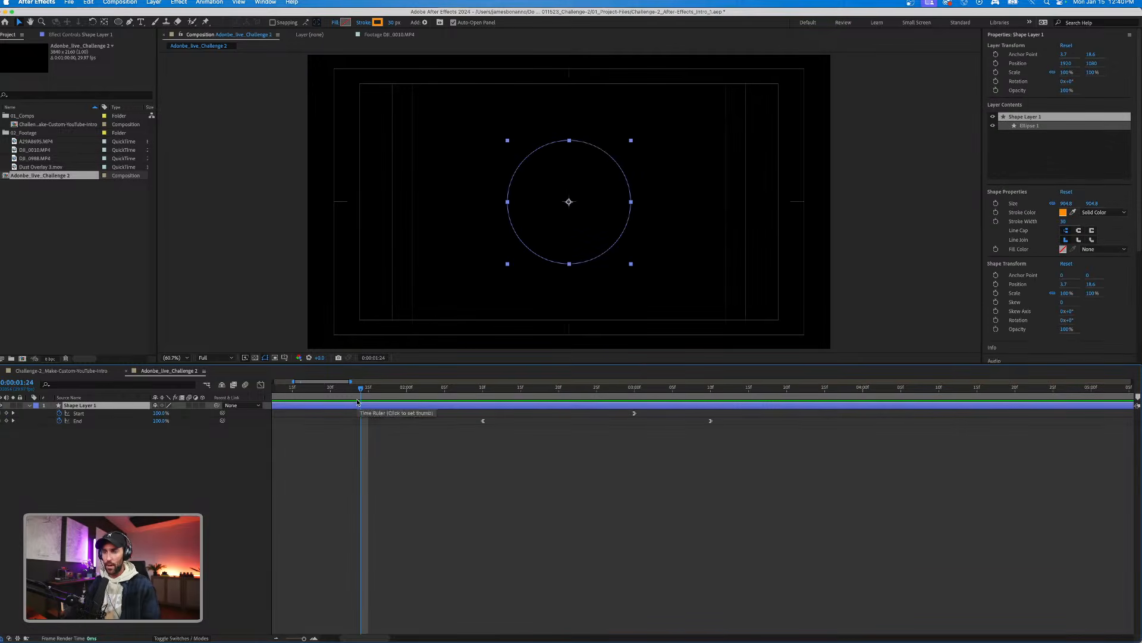
{"action": "key", "text": "u"}
{"action": "left_click", "coordinate": [472, 520]}
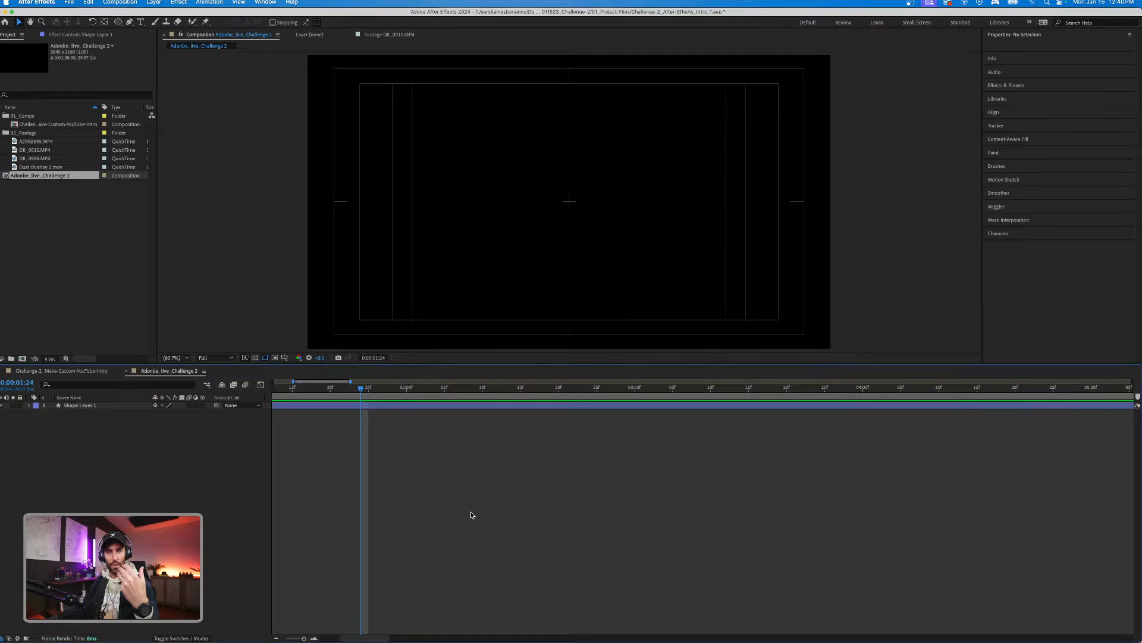
{"action": "left_click", "coordinate": [448, 405]}
{"action": "left_click", "coordinate": [442, 460]}
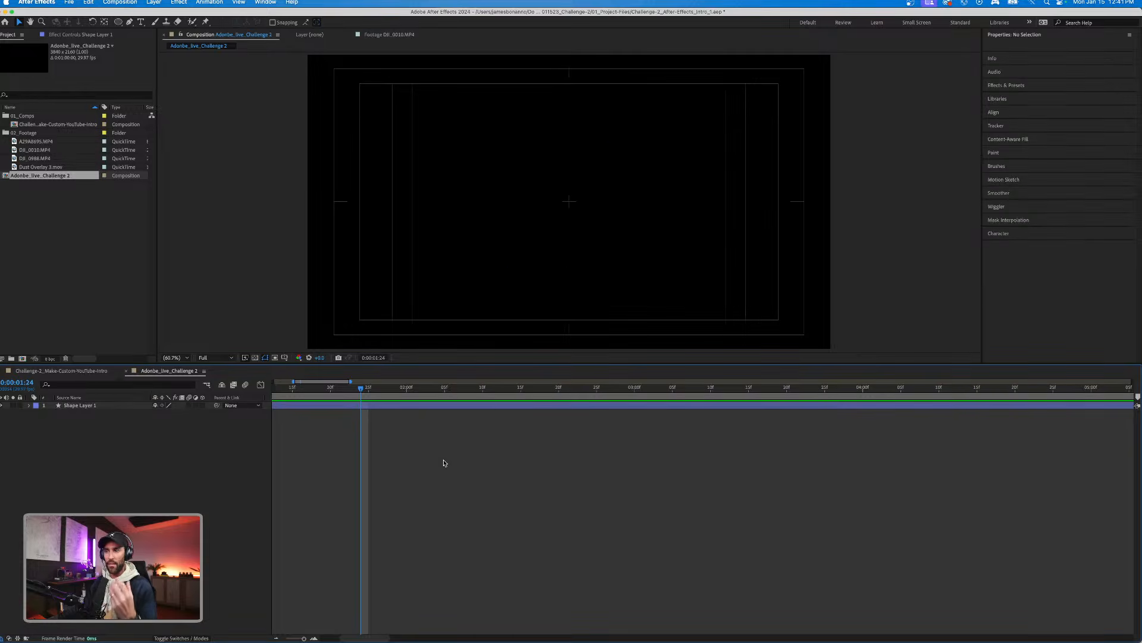
{"action": "left_click", "coordinate": [96, 406]}
{"action": "left_click_drag", "start_coordinate": [344, 388], "coordinate": [426, 391]}
{"action": "left_click", "coordinate": [439, 436]}
{"action": "left_click", "coordinate": [397, 406]}
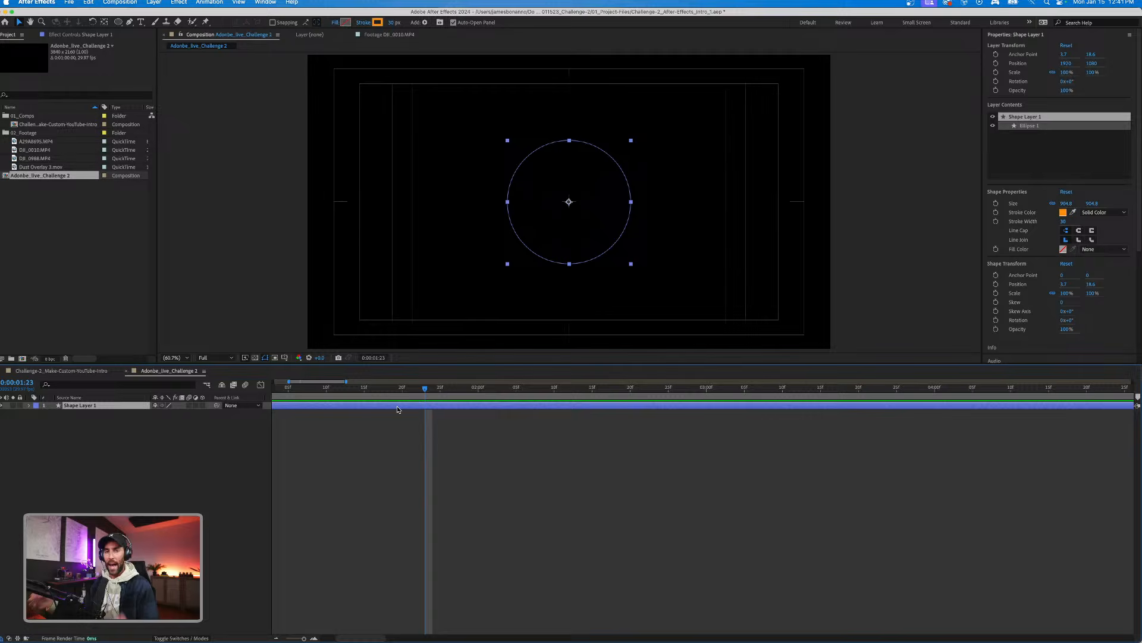
{"action": "left_click", "coordinate": [401, 429]}
Reveal Shape Layer 1's keyframes and move all Start and End keyframes together so the first begins at frame 0 of the composition.
{"action": "left_click_drag", "start_coordinate": [424, 389], "coordinate": [254, 396]}
{"action": "key", "text": "space"}
{"action": "key", "text": "space"}
{"action": "left_click", "coordinate": [332, 406]}
{"action": "key", "text": "u"}
{"action": "left_click", "coordinate": [398, 477]}
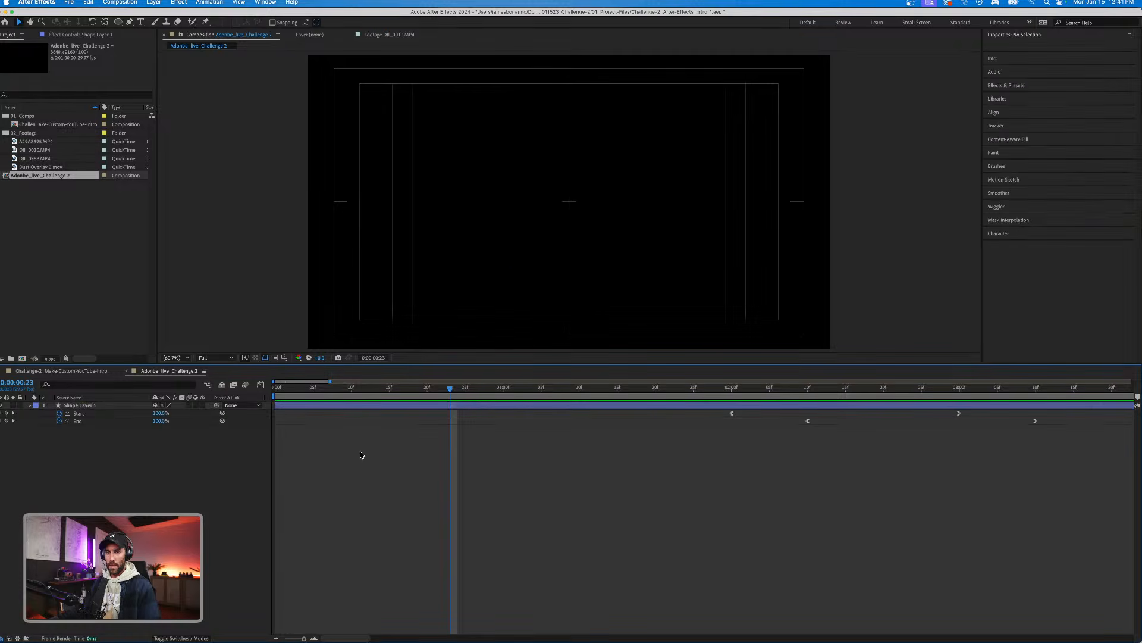
{"action": "mouse_move", "coordinate": [1075, 443]}
{"action": "left_mouse_down"}
{"action": "mouse_move", "coordinate": [727, 406]}
{"action": "mouse_move", "coordinate": [276, 409]}
{"action": "left_mouse_up"}
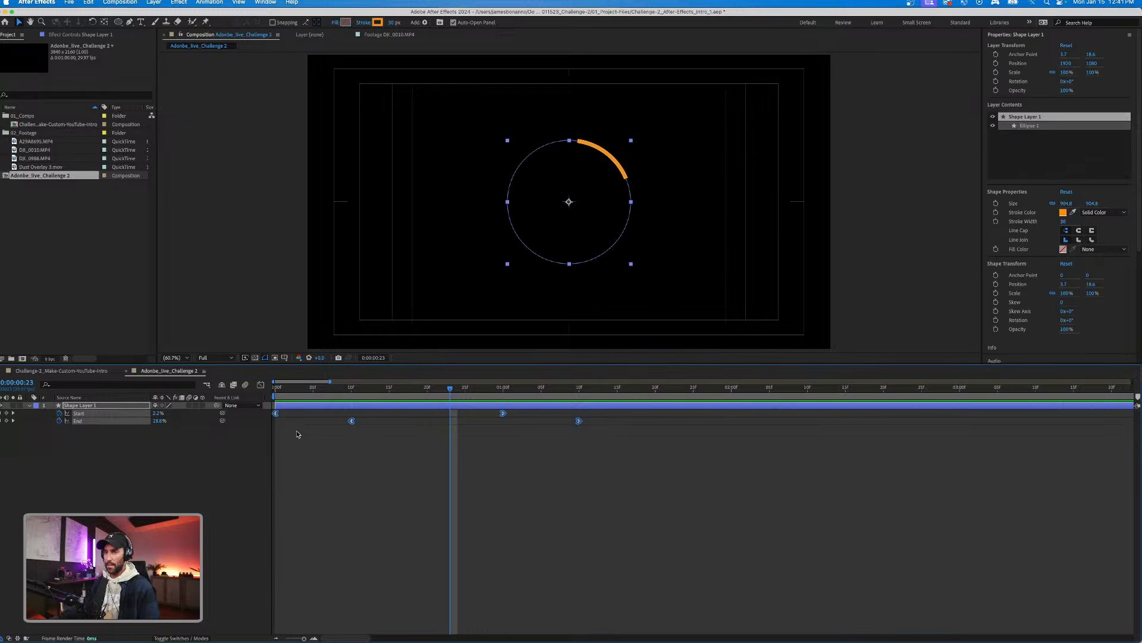
Preview the shifted circle animation from the start of the composition.
{"action": "left_click", "coordinate": [344, 411]}
{"action": "key", "text": "Home"}
{"action": "key", "text": "space"}
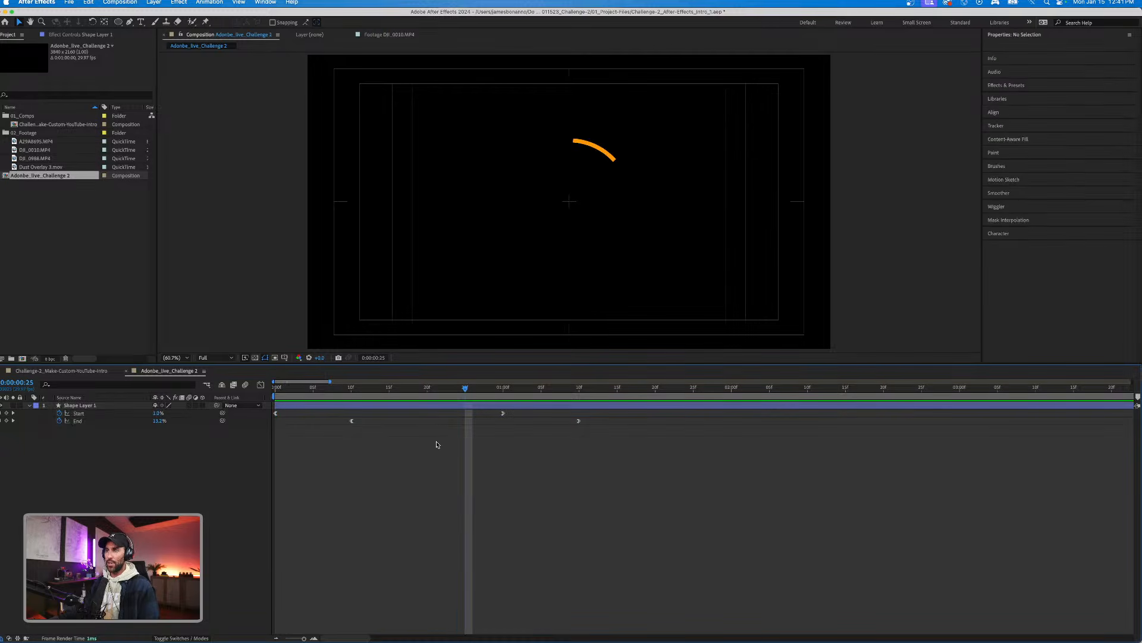
Duplicate Shape Layer 1 and change the copy's stroke color to pale peach, FFDEB7.
{"action": "left_click", "coordinate": [414, 405]}
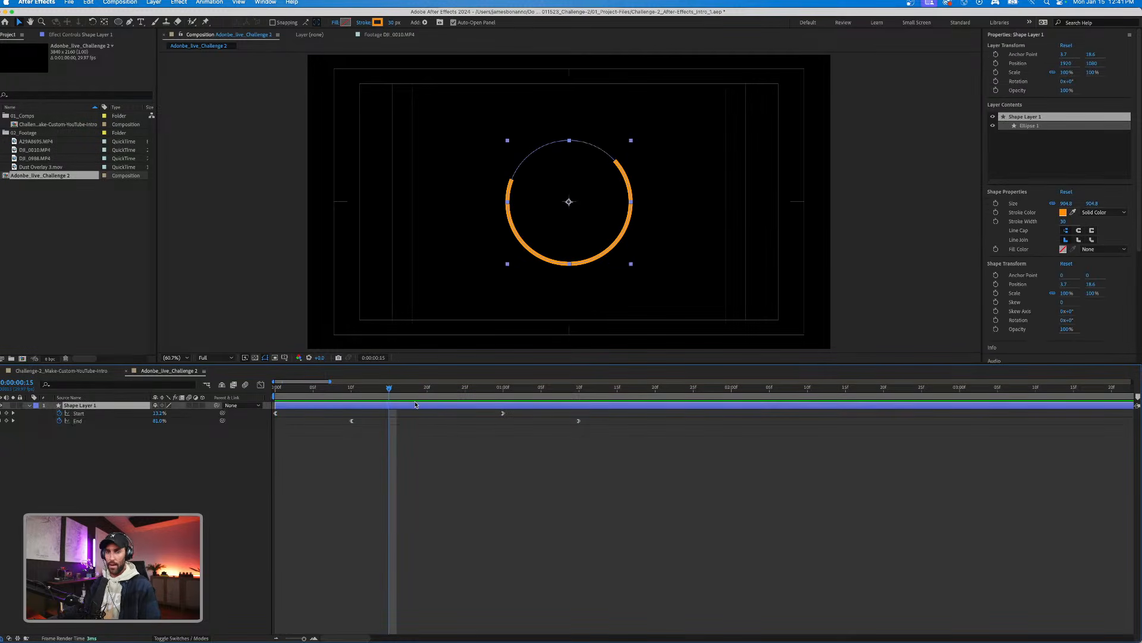
{"action": "key", "text": "super+d"}
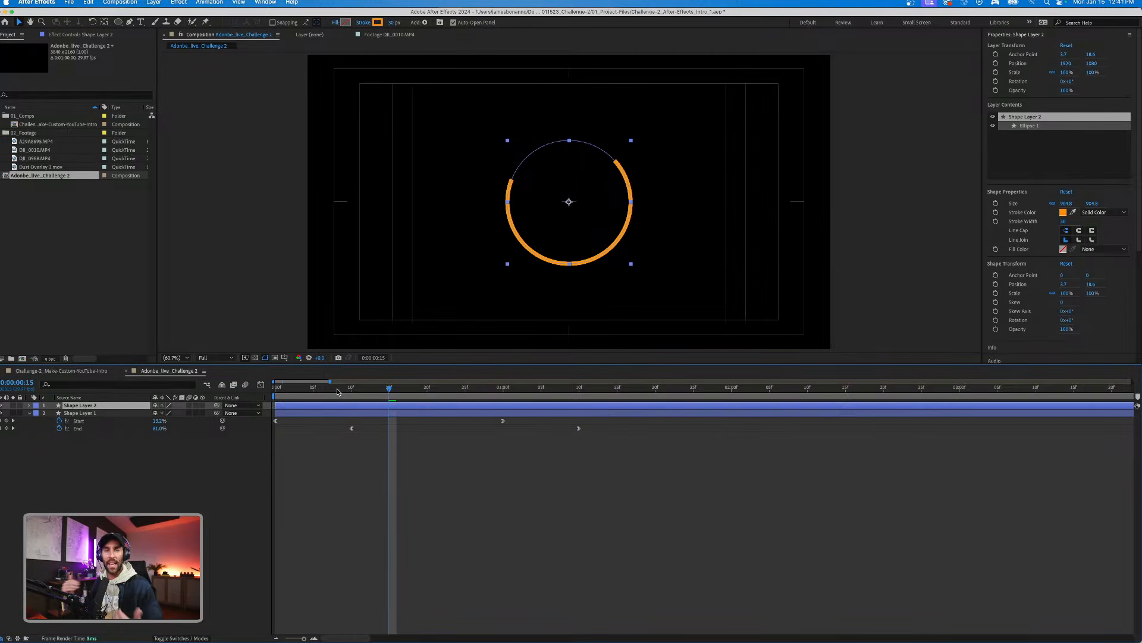
{"action": "left_click", "coordinate": [377, 23]}
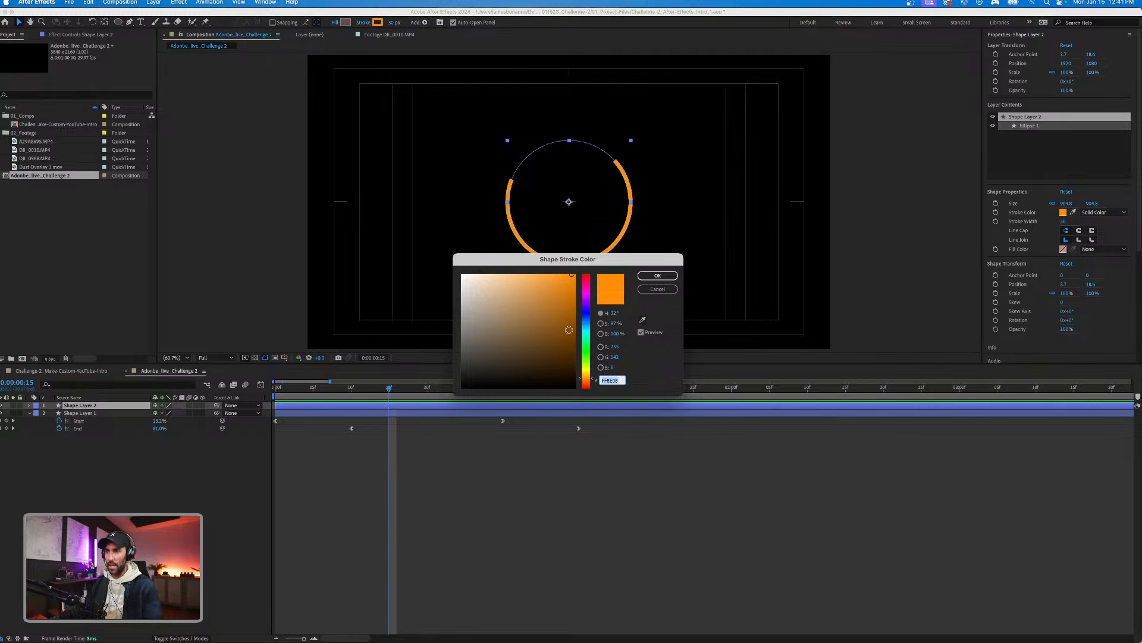
{"action": "left_click", "coordinate": [493, 274]}
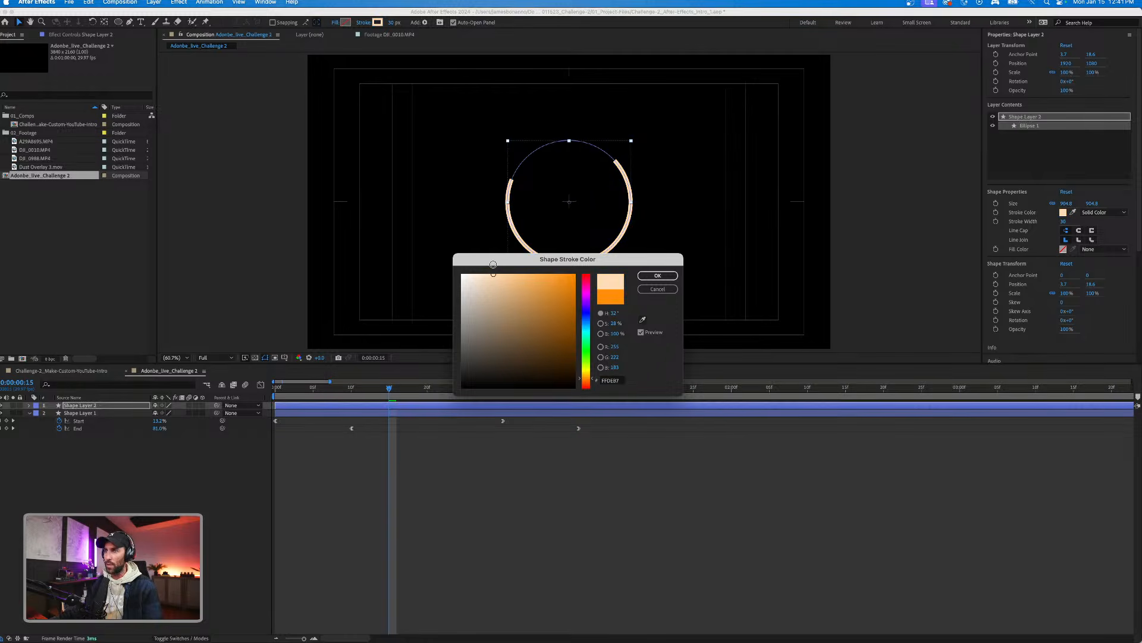
{"action": "left_click", "coordinate": [657, 275]}
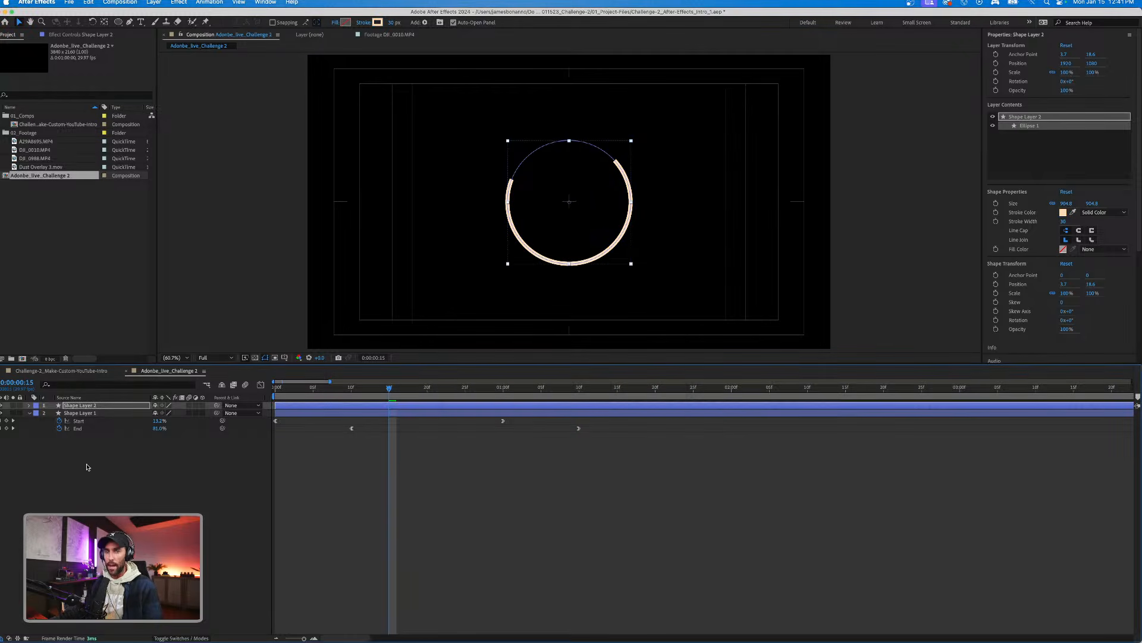
Give Shape Layer 2's stroke a Round Cap and set its stroke width to 15.
{"action": "left_click", "coordinate": [29, 406]}
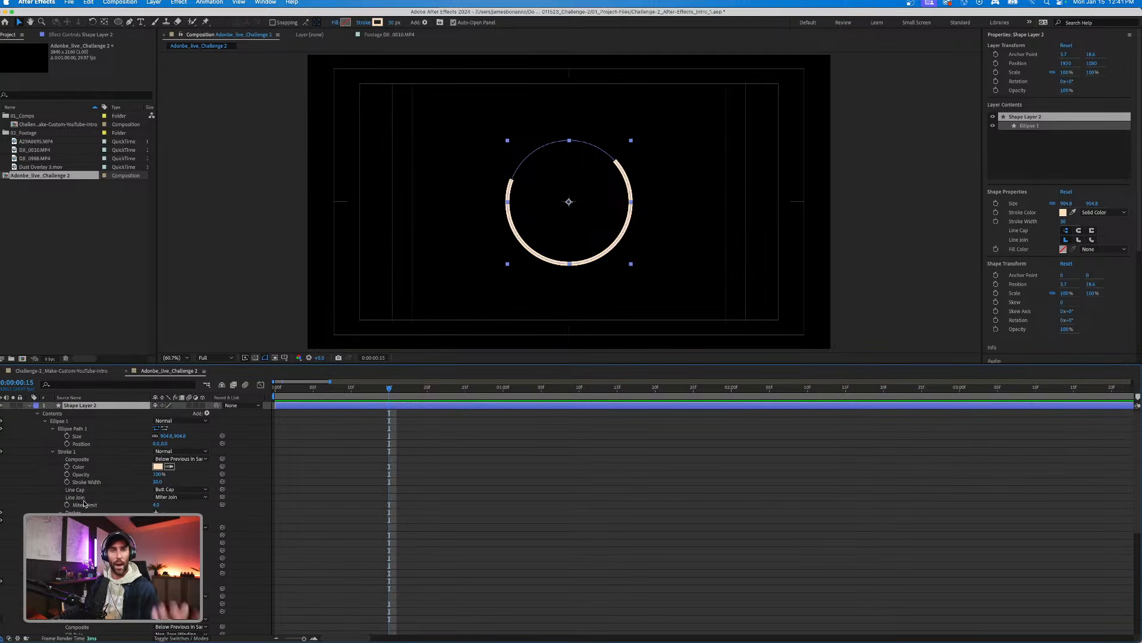
{"action": "left_click", "coordinate": [181, 489]}
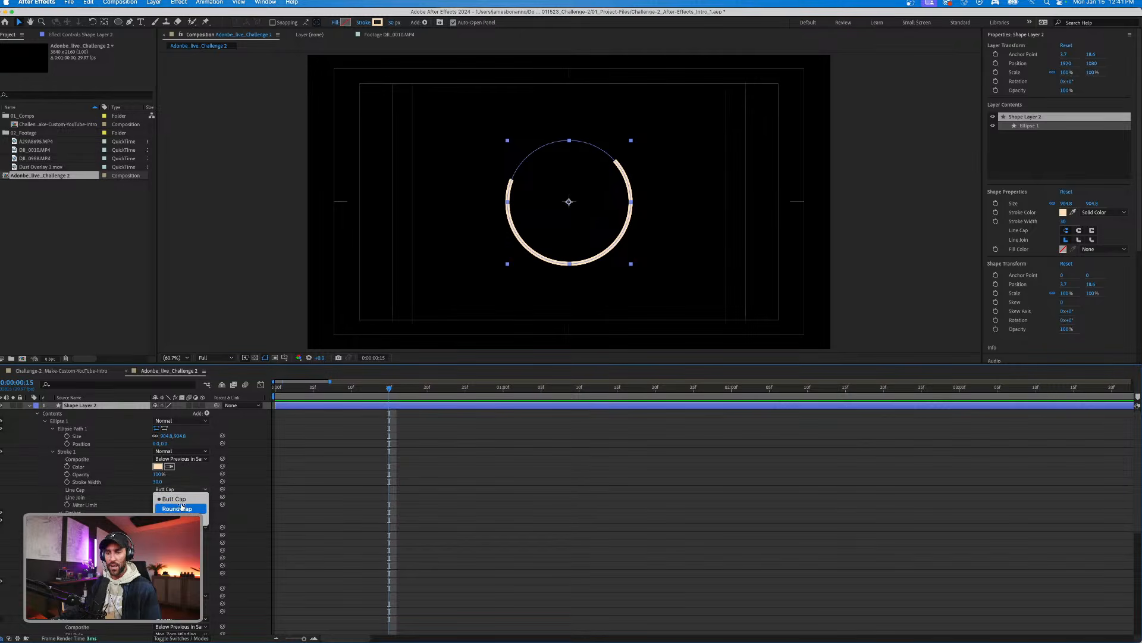
{"action": "left_click", "coordinate": [177, 508]}
{"action": "left_click", "coordinate": [157, 482]}
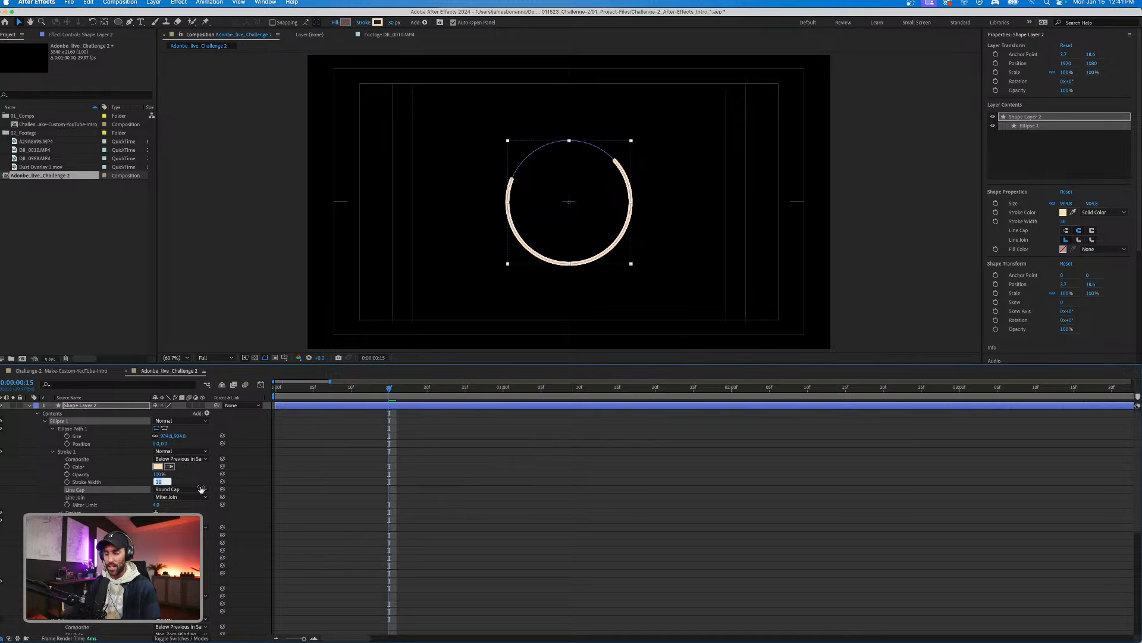
{"action": "type", "text": "15"}
{"action": "key", "text": "Return"}
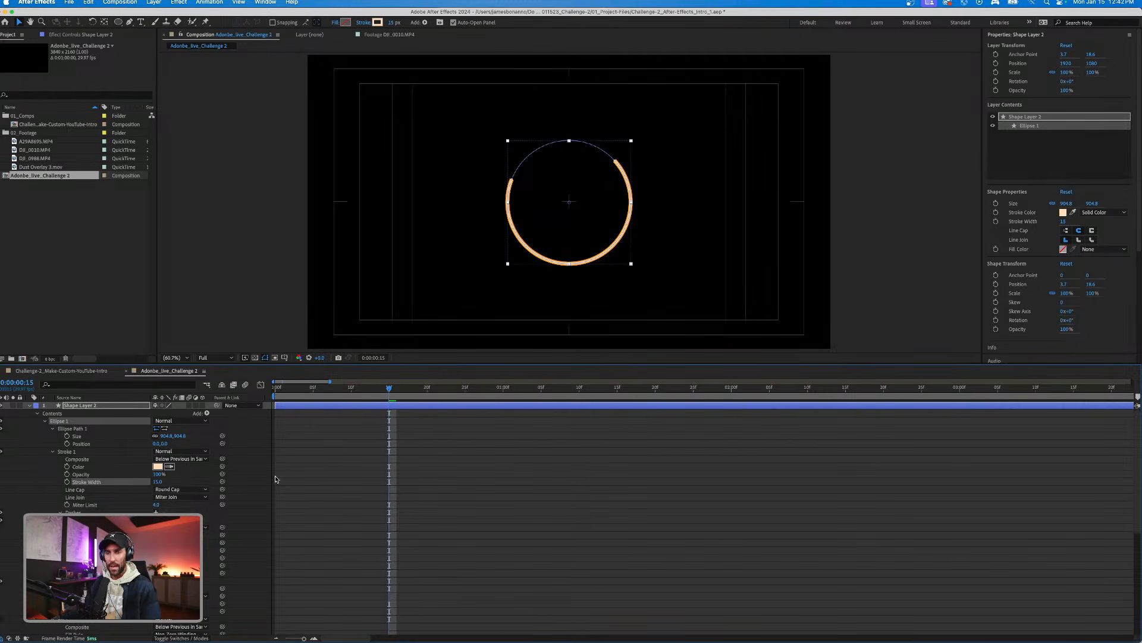
Scale Shape Layer 2 down to 70% so it forms a smaller circle inside the orange one.
{"action": "key", "text": "s"}
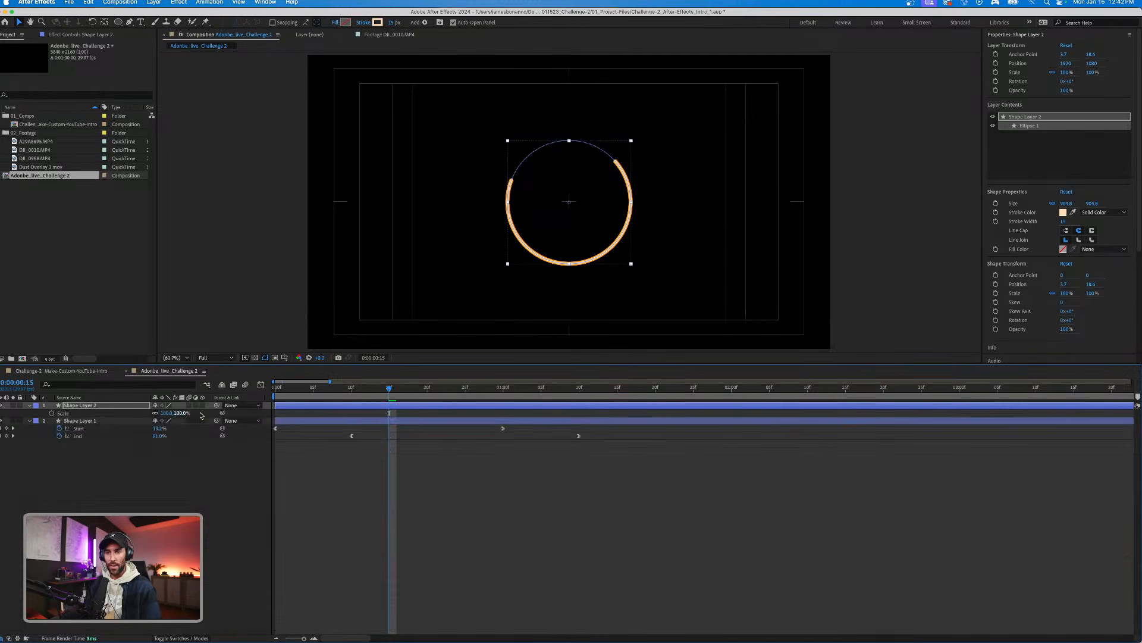
{"action": "left_click", "coordinate": [165, 412]}
{"action": "type", "text": "97"}
{"action": "key", "text": "Return"}
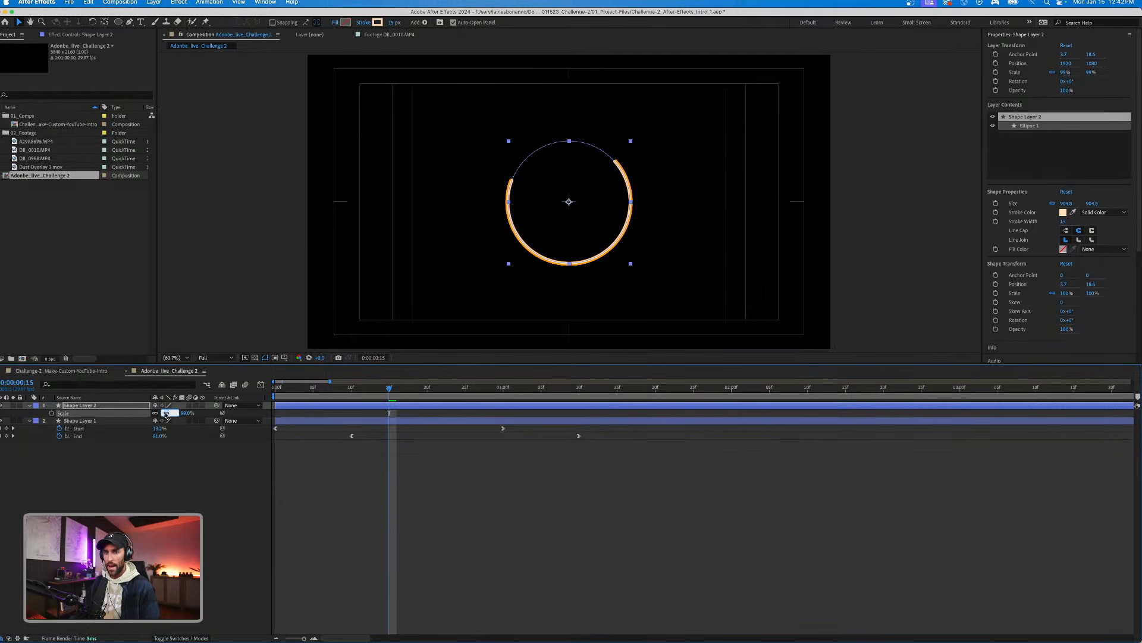
{"action": "type", "text": "95"}
{"action": "key", "text": "Return"}
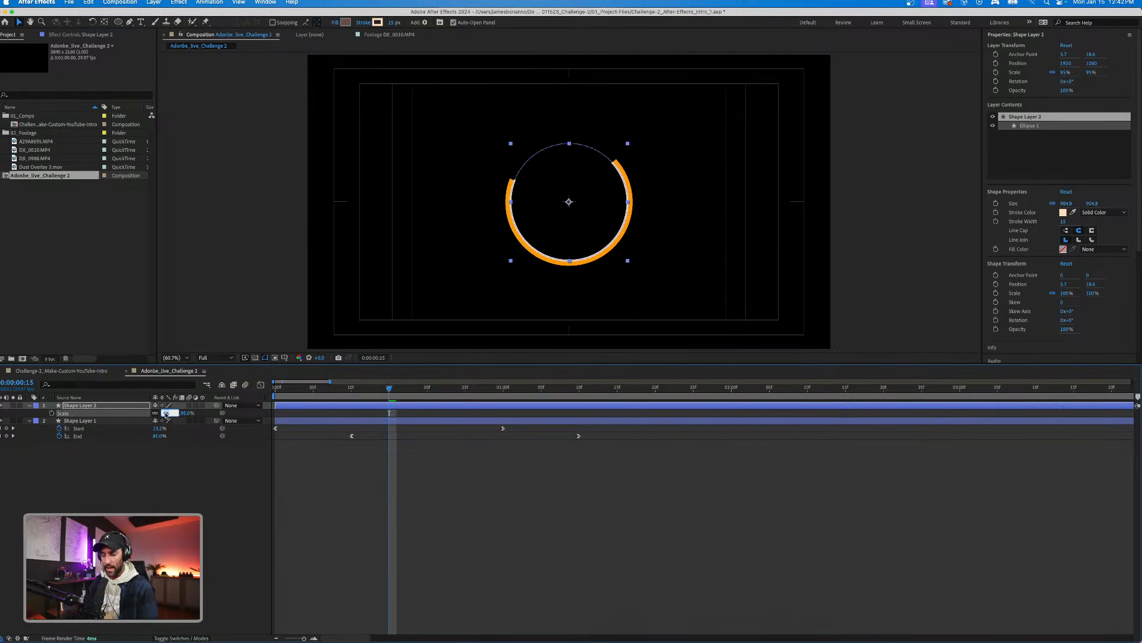
{"action": "key", "text": "Return"}
{"action": "left_click", "coordinate": [559, 542]}
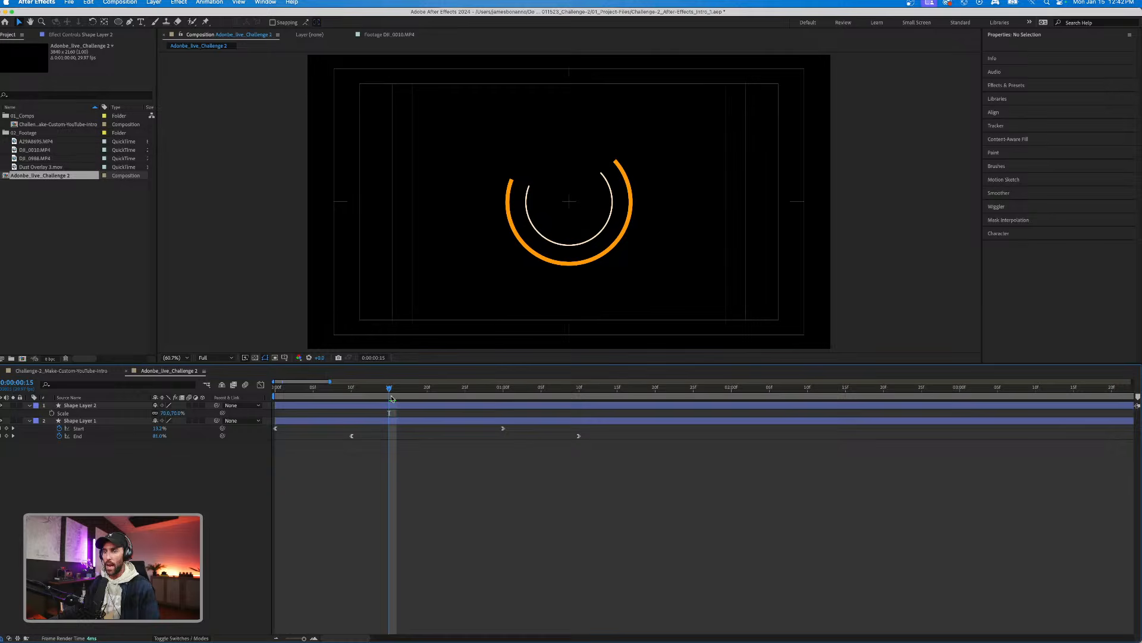
Preview the two concentric circles animating from the start of the composition and scrub back to frame 4.
{"action": "left_click_drag", "start_coordinate": [390, 389], "coordinate": [234, 390]}
{"action": "key", "text": "space"}
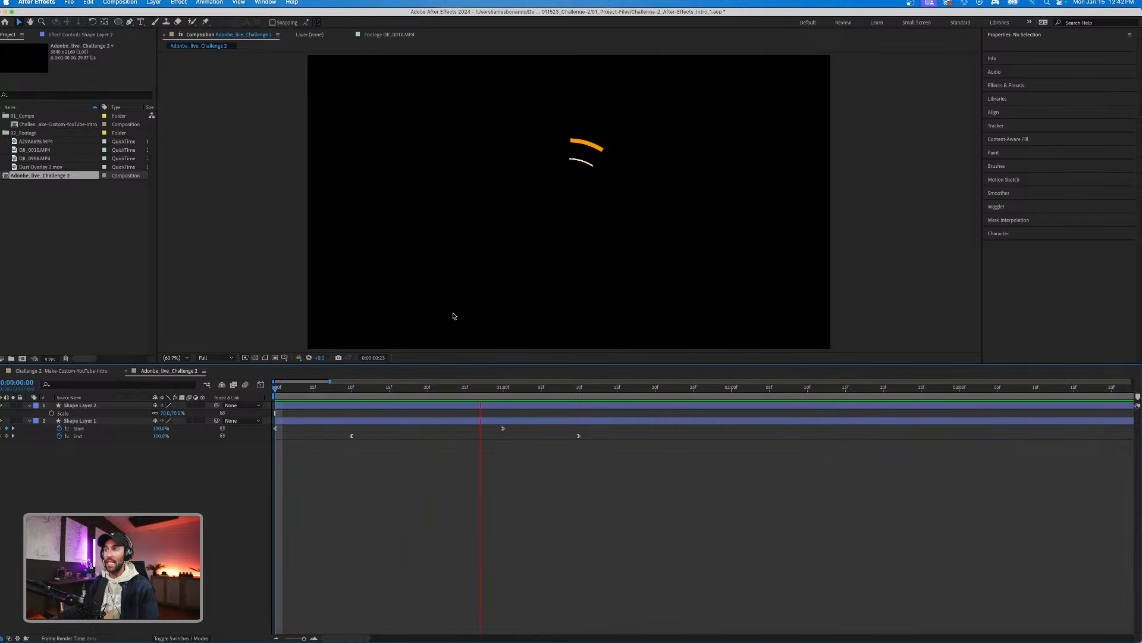
{"action": "key", "text": "space"}
{"action": "left_click_drag", "start_coordinate": [313, 391], "coordinate": [306, 393]}
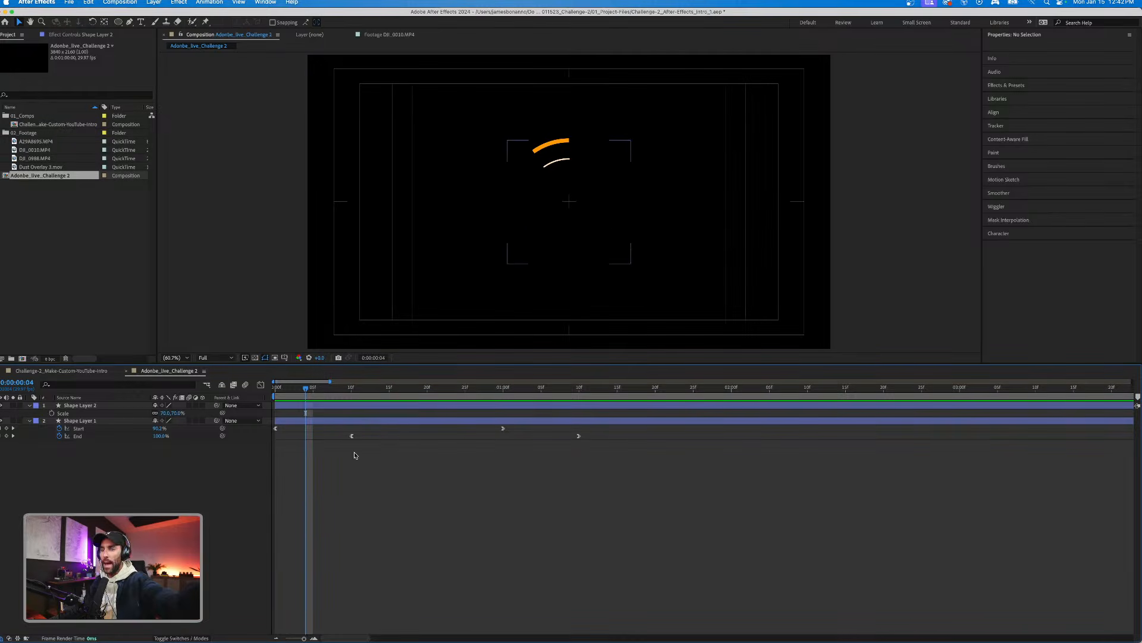
Set Shape Layer 2's rotation to 45°.
{"action": "left_click", "coordinate": [325, 404]}
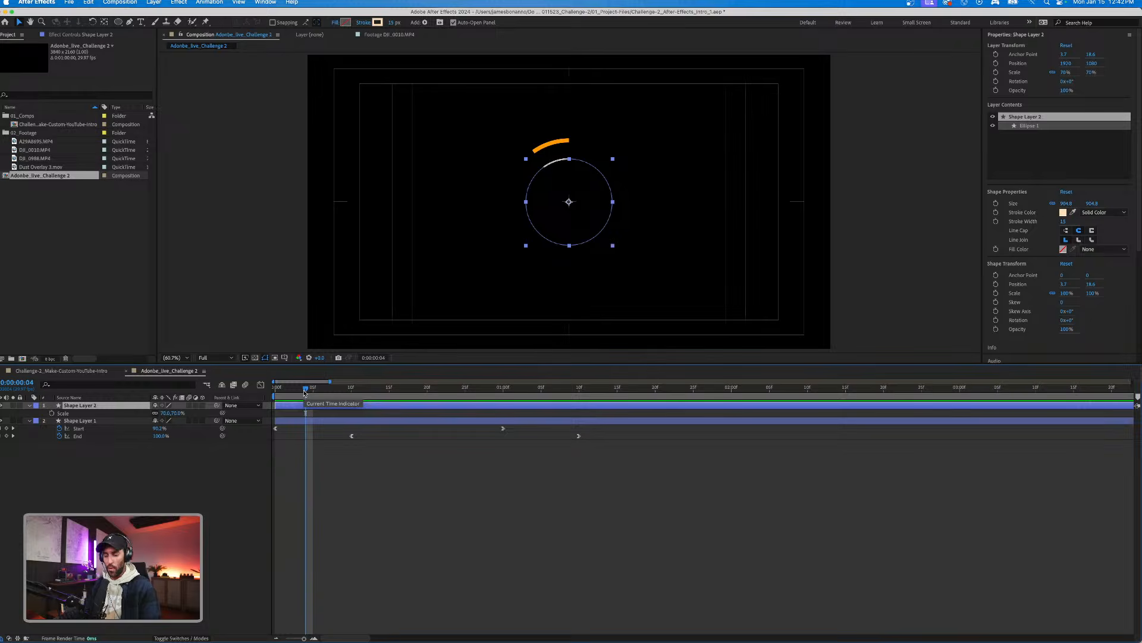
{"action": "key", "text": "r"}
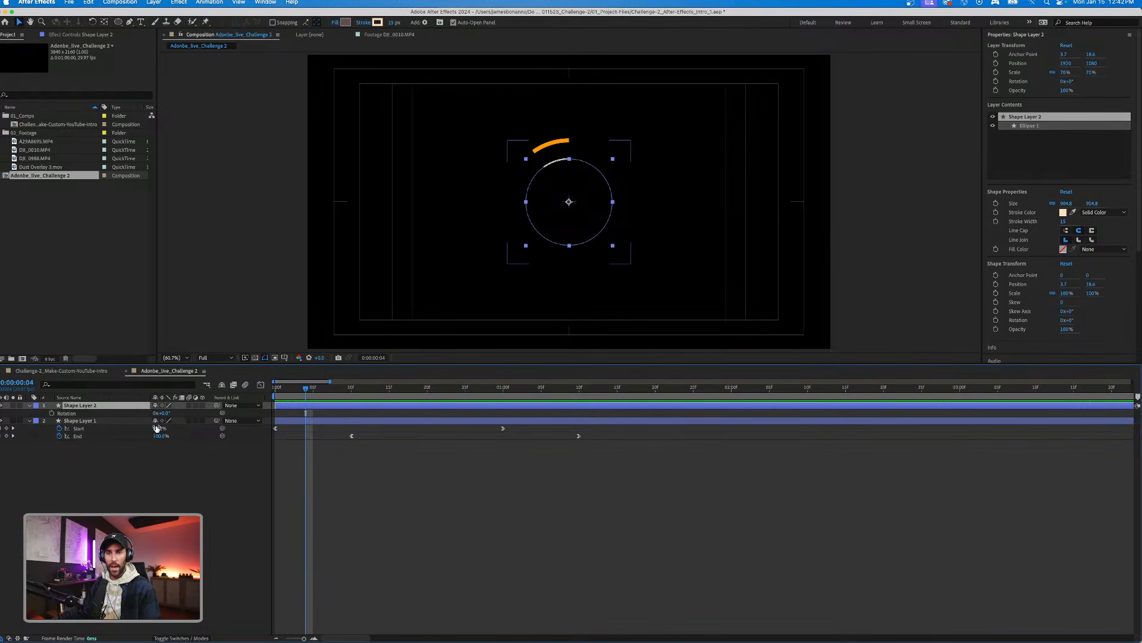
{"action": "left_click", "coordinate": [167, 412]}
{"action": "key", "text": "Return"}
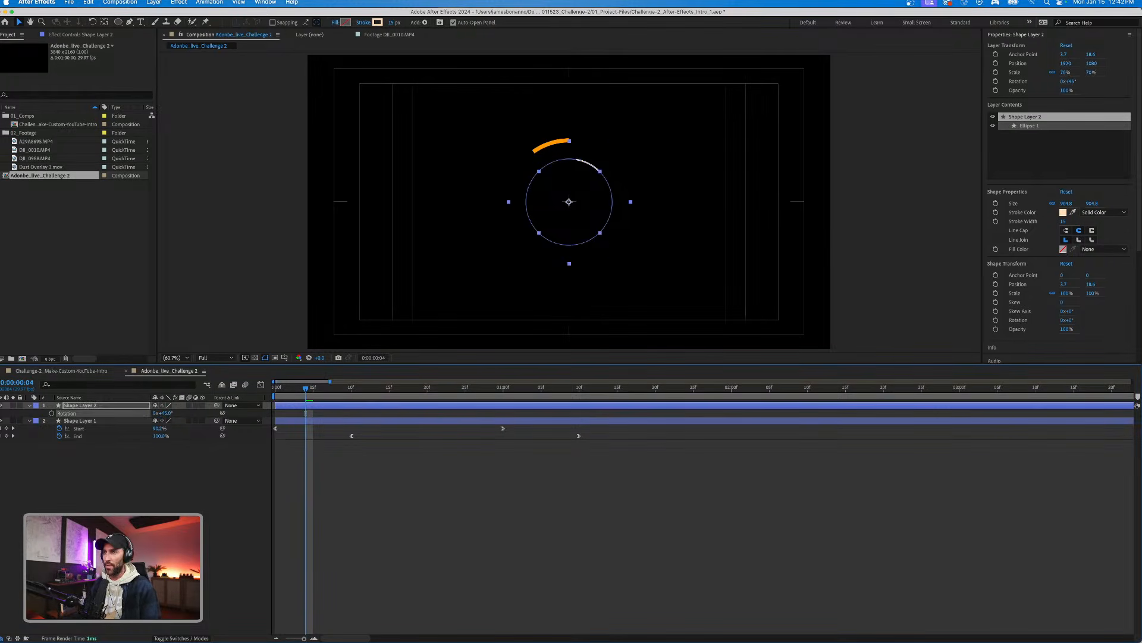
Reveal Shape Layer 2's keyframes and shift all its Start and End animation so the first keyframe falls on frame 3.
{"action": "left_click", "coordinate": [364, 505]}
{"action": "left_click", "coordinate": [321, 407]}
{"action": "key", "text": "ctrl+v"}
{"action": "left_click", "coordinate": [357, 484]}
{"action": "left_click", "coordinate": [288, 407]}
{"action": "left_click_drag", "start_coordinate": [289, 407], "coordinate": [292, 407]}
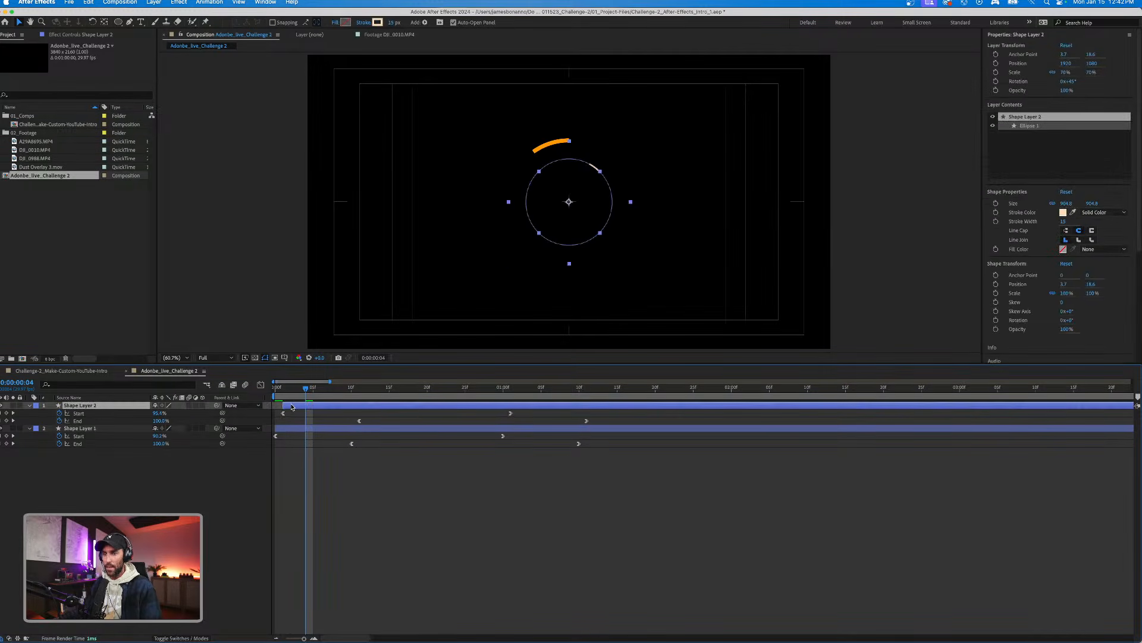
{"action": "key", "text": "ctrl+z"}
{"action": "left_click_drag", "start_coordinate": [607, 423], "coordinate": [169, 390]}
Preview the offset circle animation, scrub back to frame 14 and save the project.
{"action": "left_click", "coordinate": [347, 470]}
{"action": "key", "text": "space"}
{"action": "key", "text": "space"}
{"action": "key", "text": "apostrophe"}
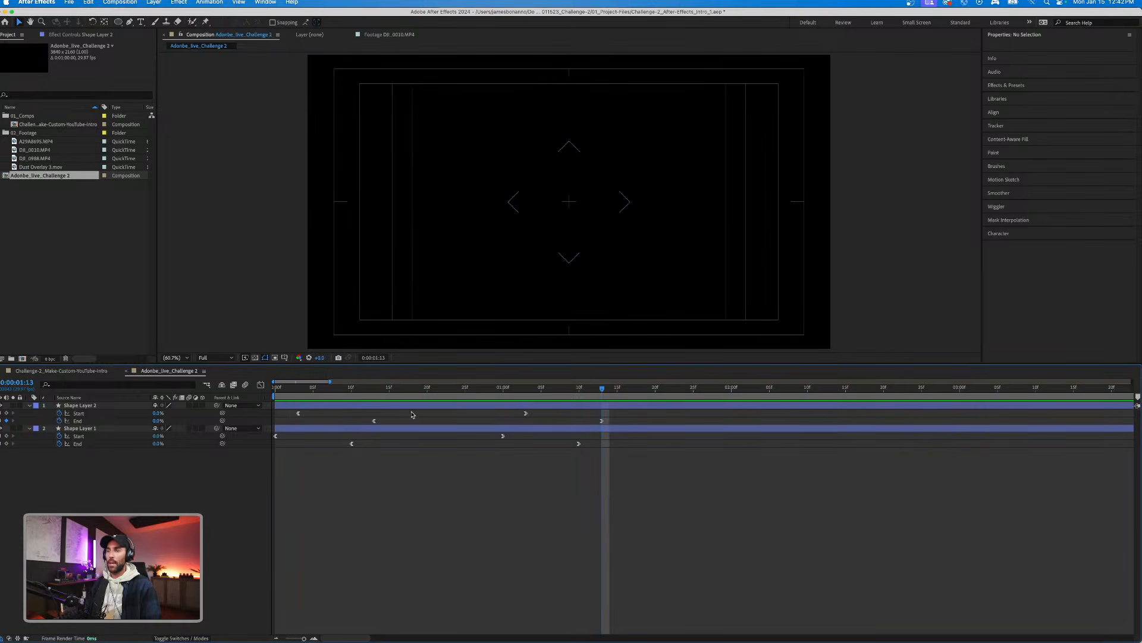
{"action": "left_click_drag", "start_coordinate": [408, 389], "coordinate": [382, 397]}
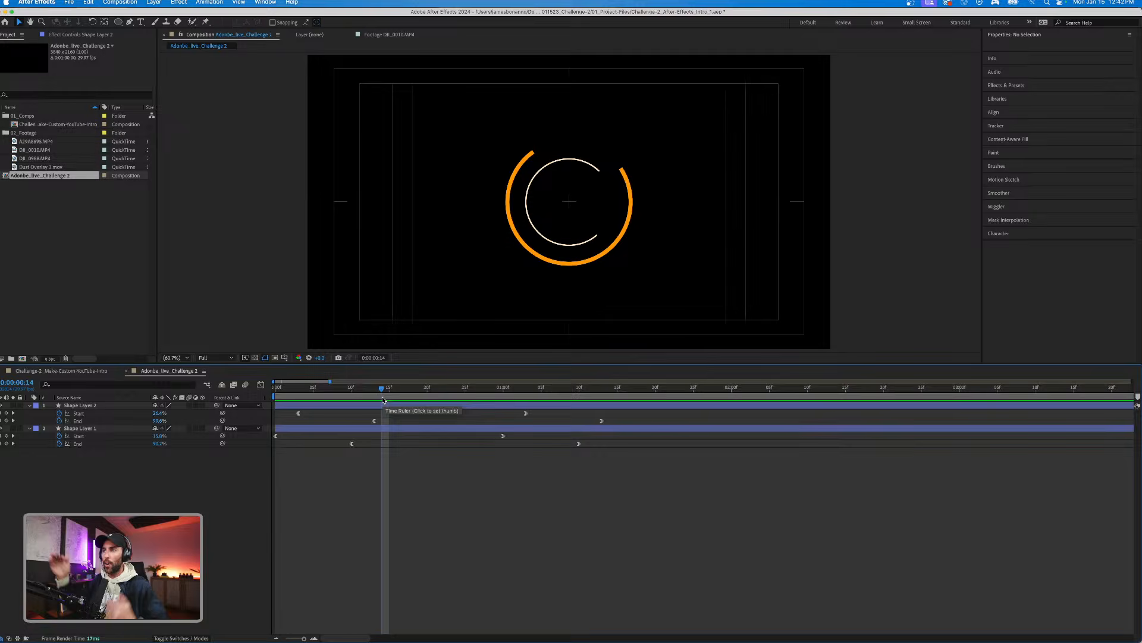
{"action": "key", "text": "super+s"}
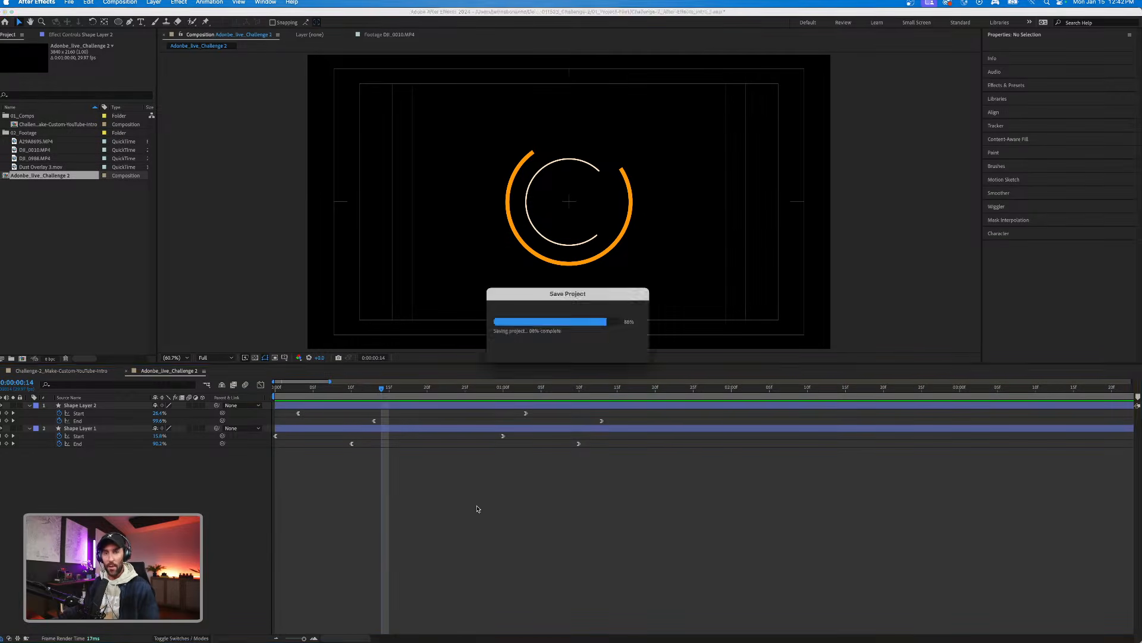
Switch from the browser back to After Effects and preview the circle animation from the start of the composition.
{"action": "left_click", "coordinate": [413, 405]}
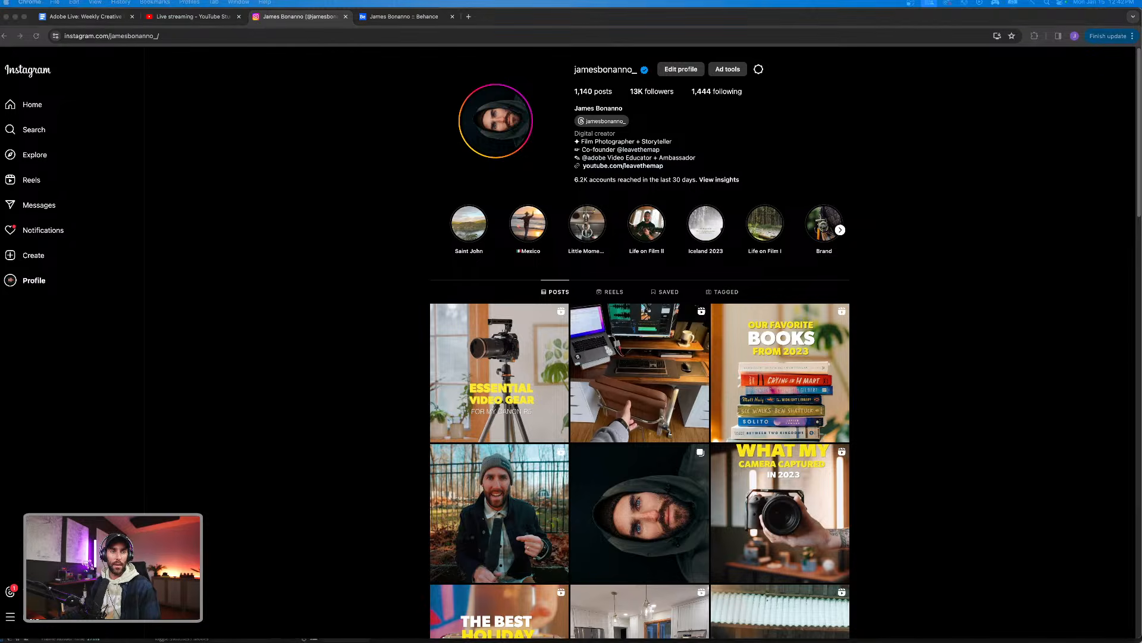
{"action": "mouse_move", "coordinate": [720, 641]}
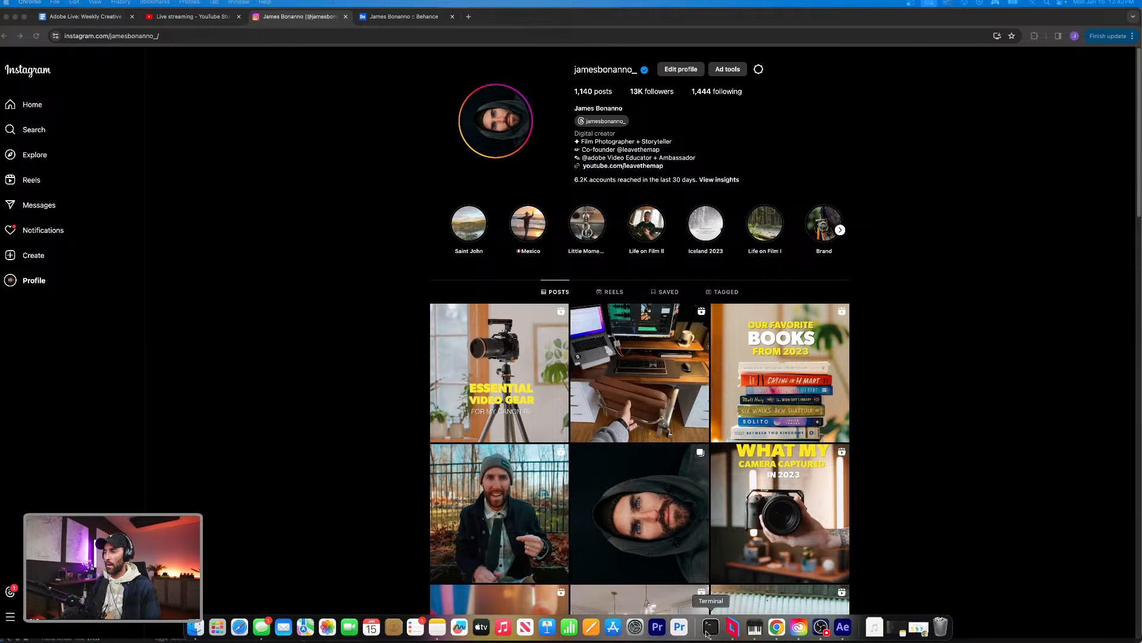
{"action": "left_click", "coordinate": [842, 629]}
{"action": "left_click", "coordinate": [800, 514]}
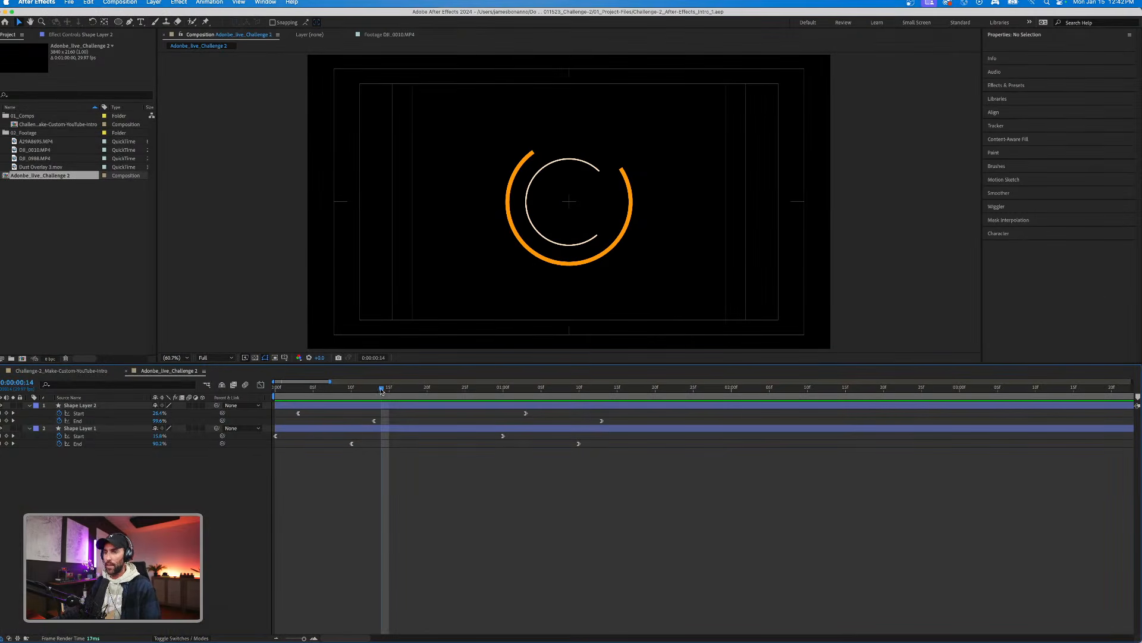
{"action": "key", "text": "Home"}
{"action": "key", "text": "space"}
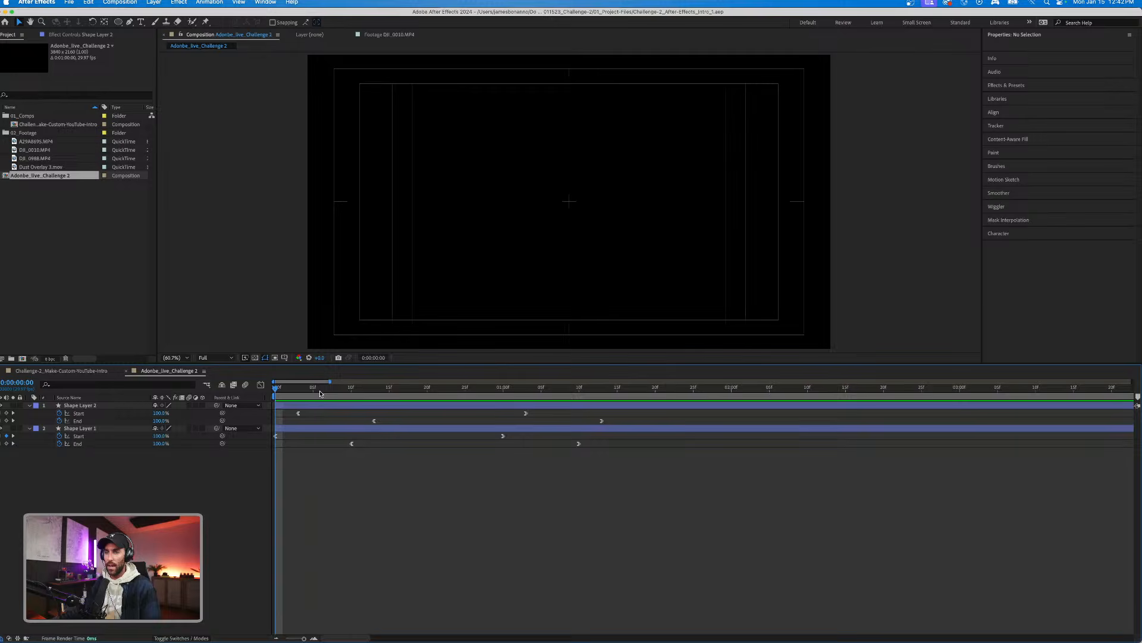
Duplicate Shape Layer 2 and scale the copy to 120% so it surrounds the orange circle.
{"action": "left_click", "coordinate": [357, 407]}
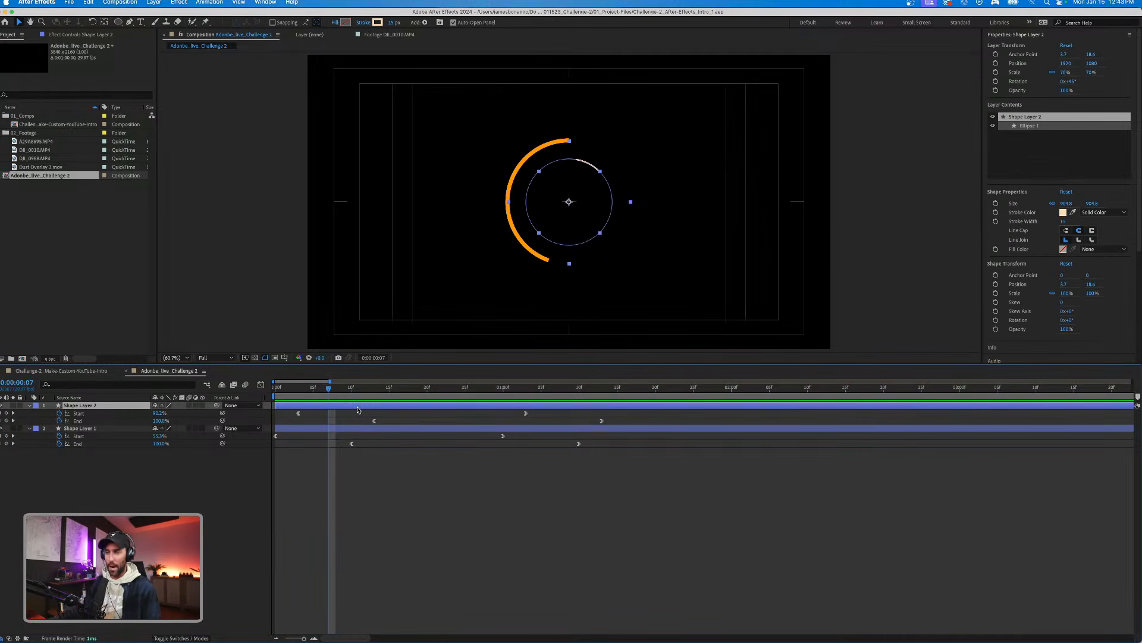
{"action": "key", "text": "super+d"}
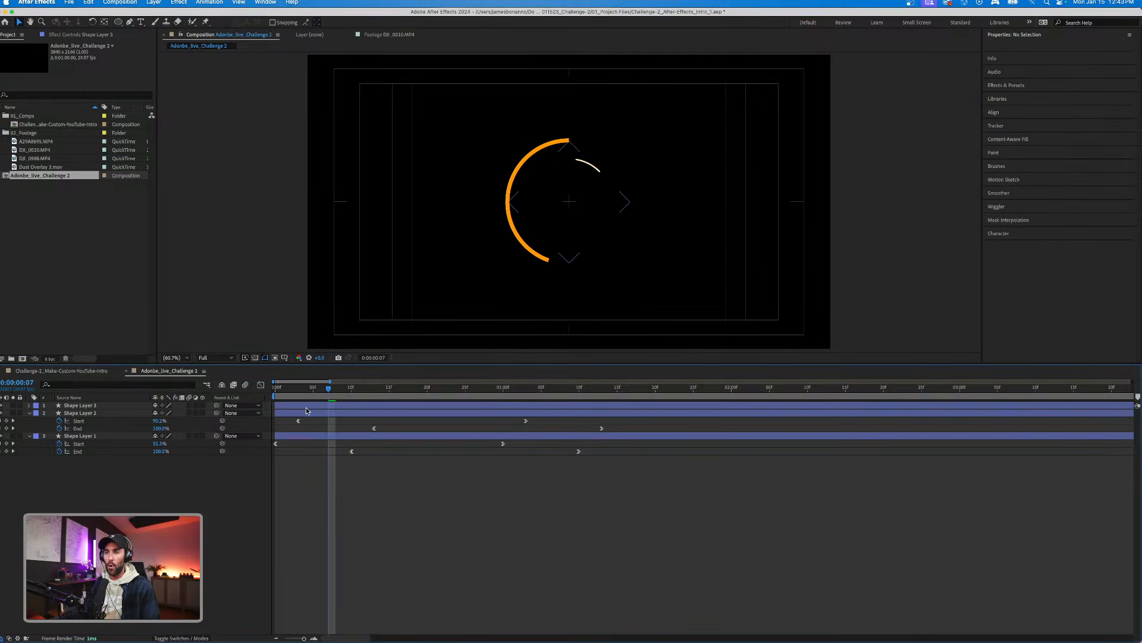
{"action": "key", "text": "s"}
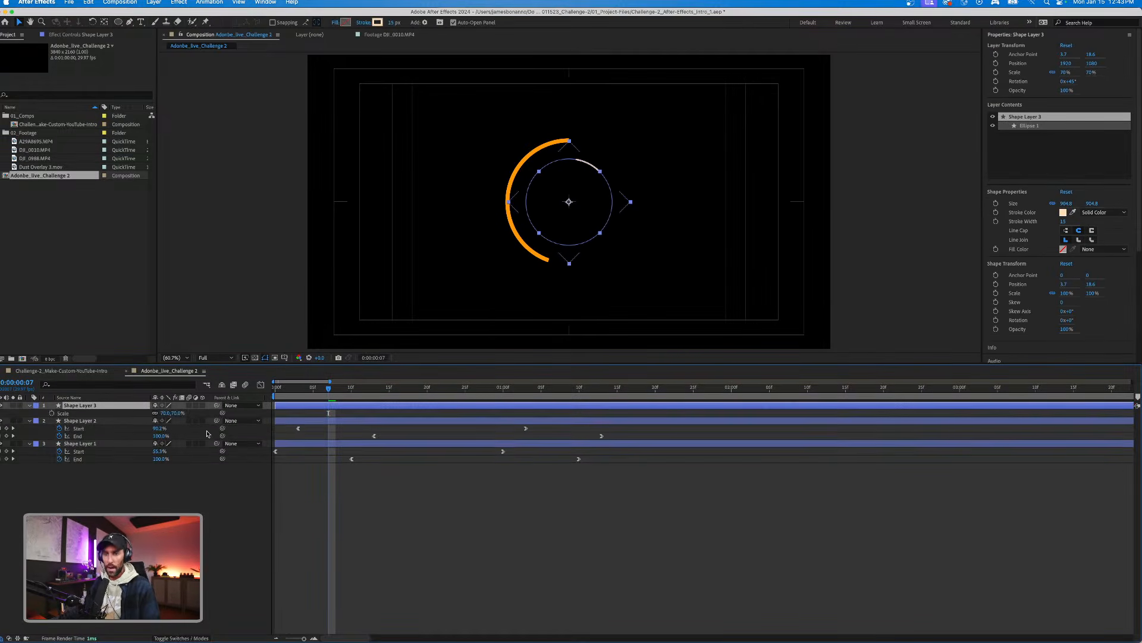
{"action": "left_click", "coordinate": [166, 413]}
{"action": "type", "text": "120"}
{"action": "key", "text": "Return"}
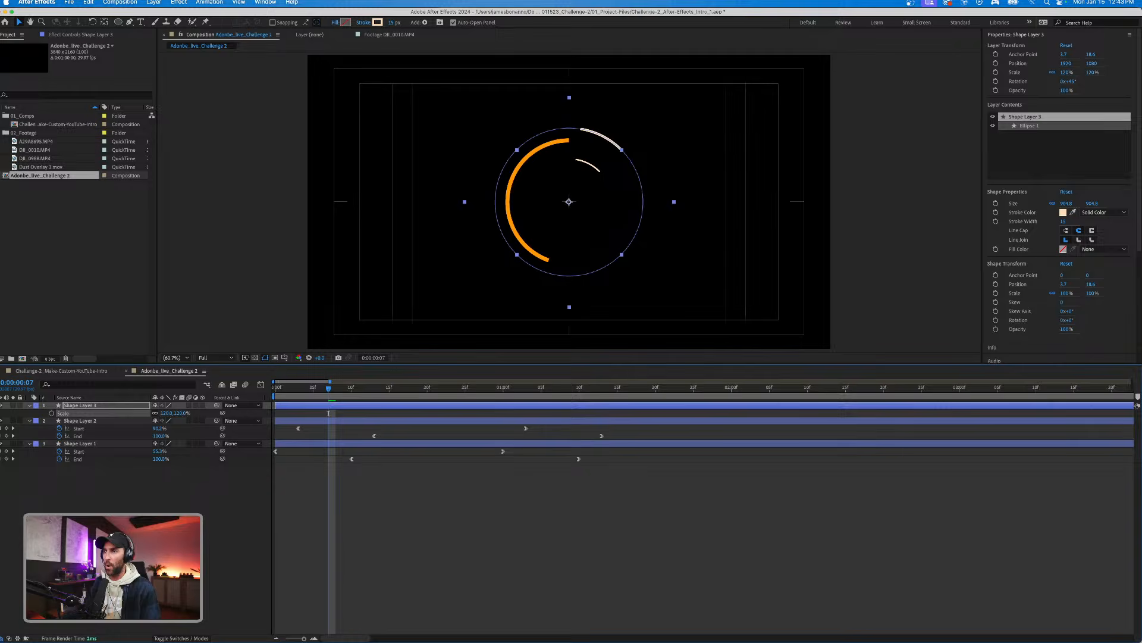
Try stroke widths of 120 px and 80 px on the outer circle, Shape Layer 3.
{"action": "left_click", "coordinate": [394, 24]}
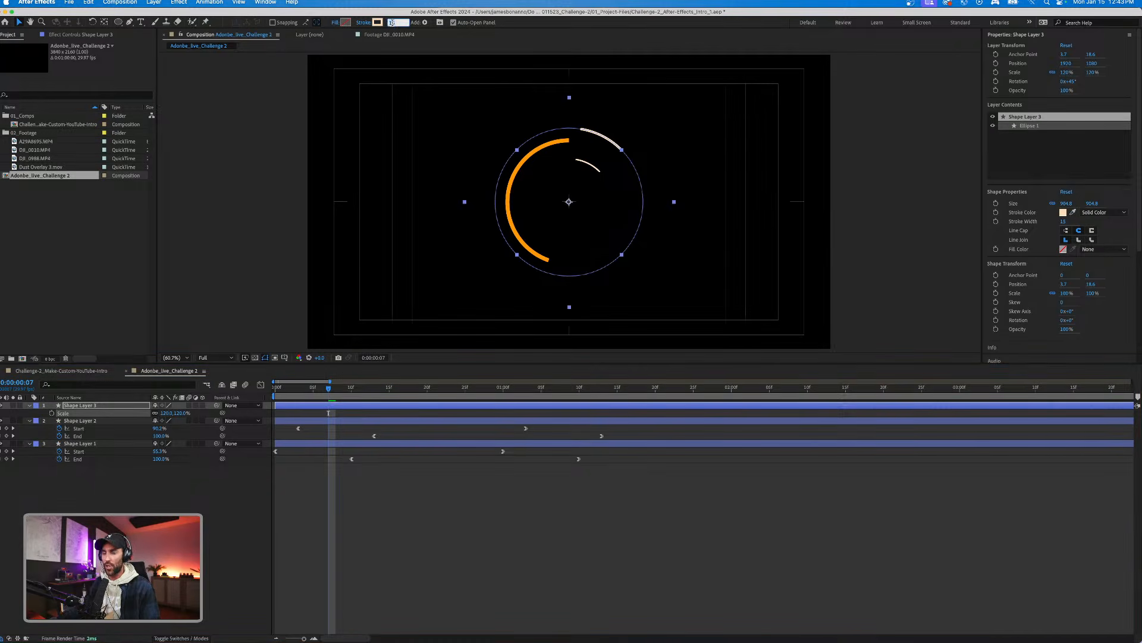
{"action": "type", "text": "4"}
{"action": "key", "text": "Return"}
{"action": "type", "text": "1"}
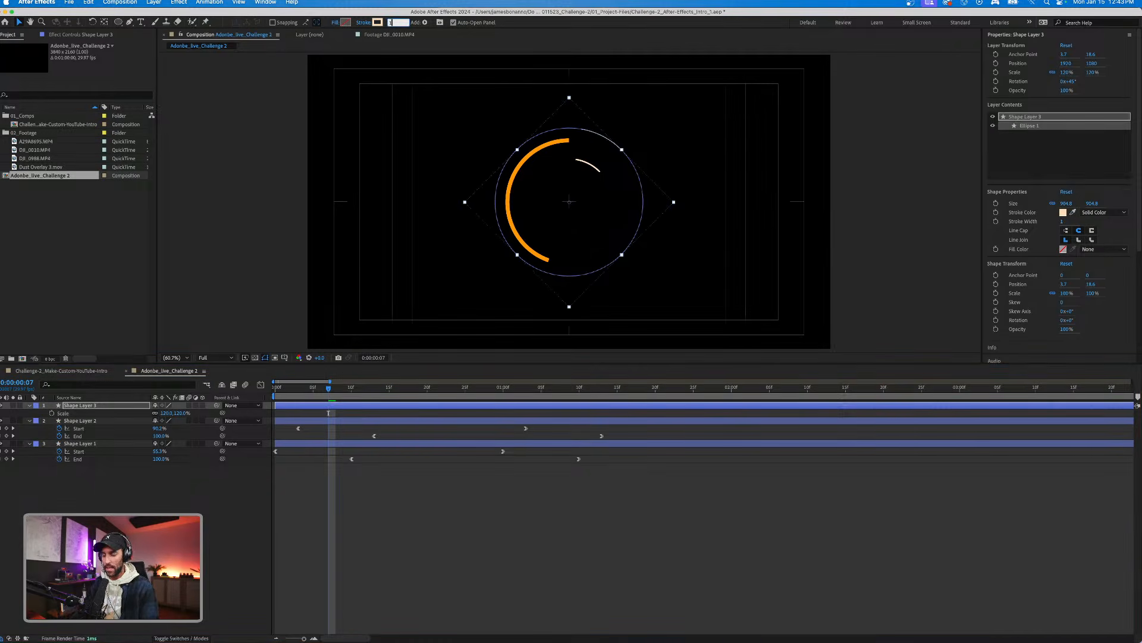
{"action": "type", "text": "20"}
{"action": "key", "text": "Return"}
{"action": "left_click", "coordinate": [395, 22]}
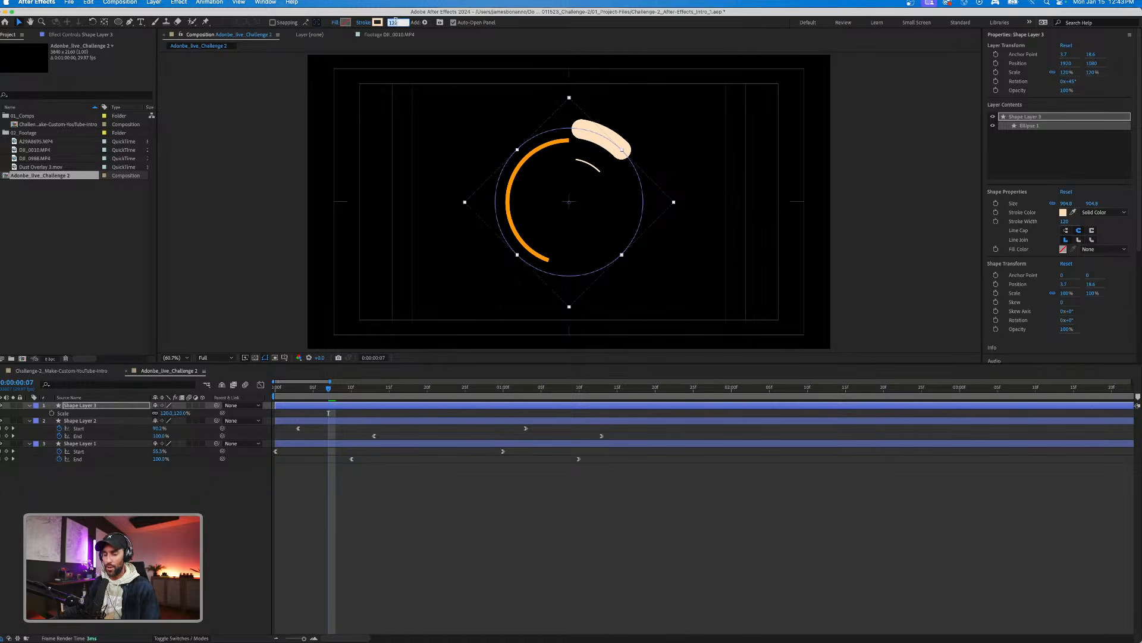
{"action": "type", "text": "80"}
{"action": "key", "text": "Return"}
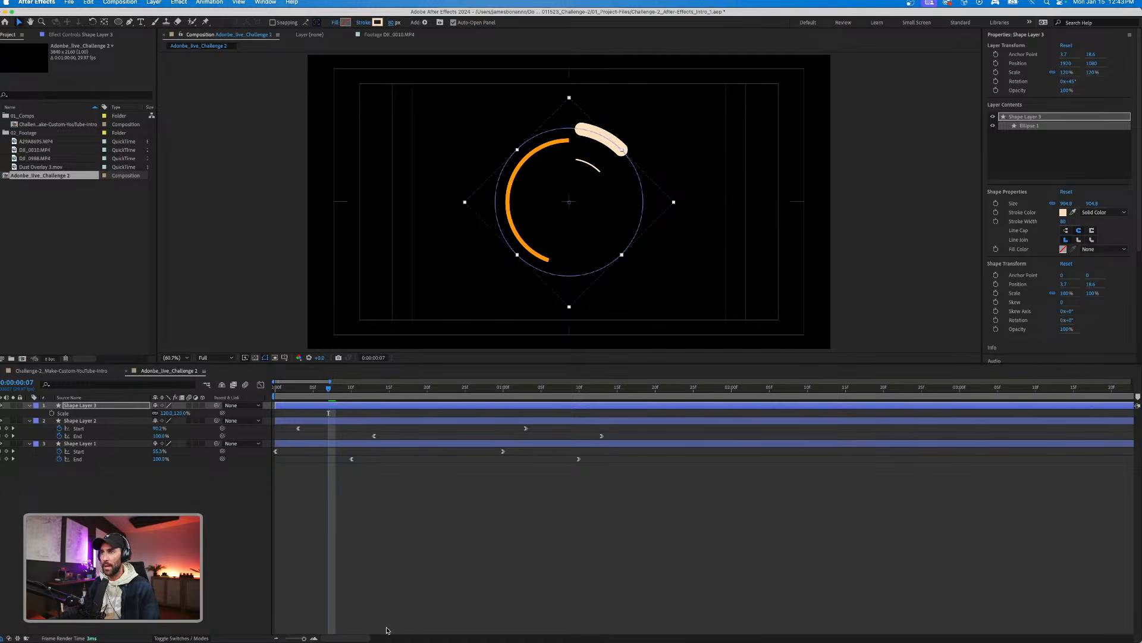
Set the outer circle's stroke width to 65 px and deselect the layer.
{"action": "left_click", "coordinate": [392, 27]}
{"action": "type", "text": "65"}
{"action": "key", "text": "Return"}
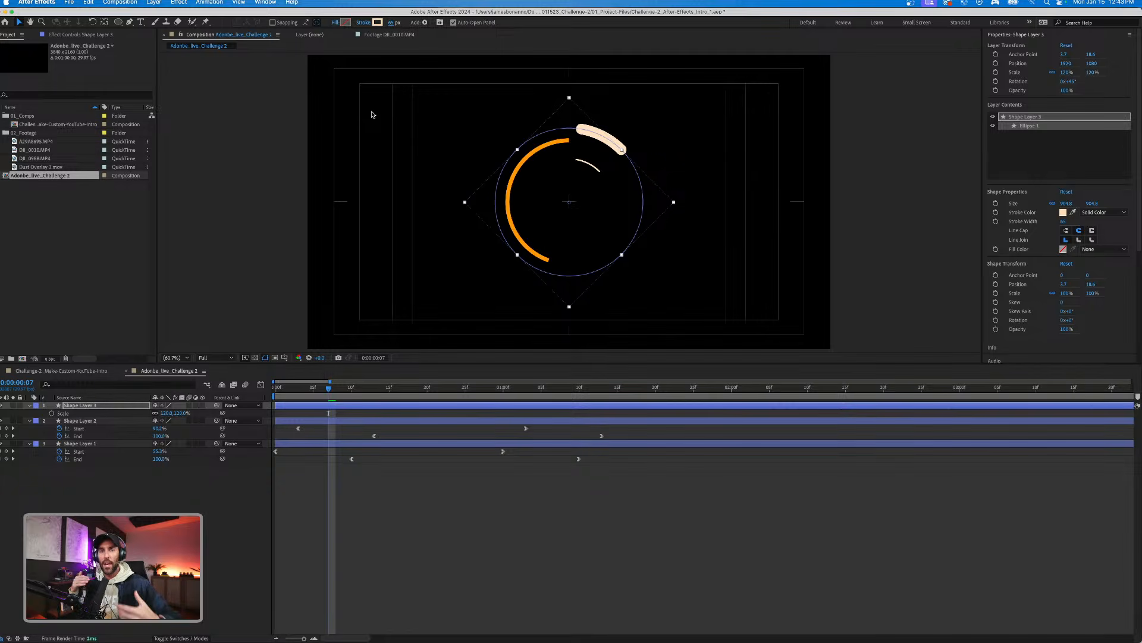
{"action": "left_click", "coordinate": [434, 517]}
Reveal Shape Layer 3's keyframes and move them all together so the first falls on frame 2.
{"action": "left_click", "coordinate": [373, 404]}
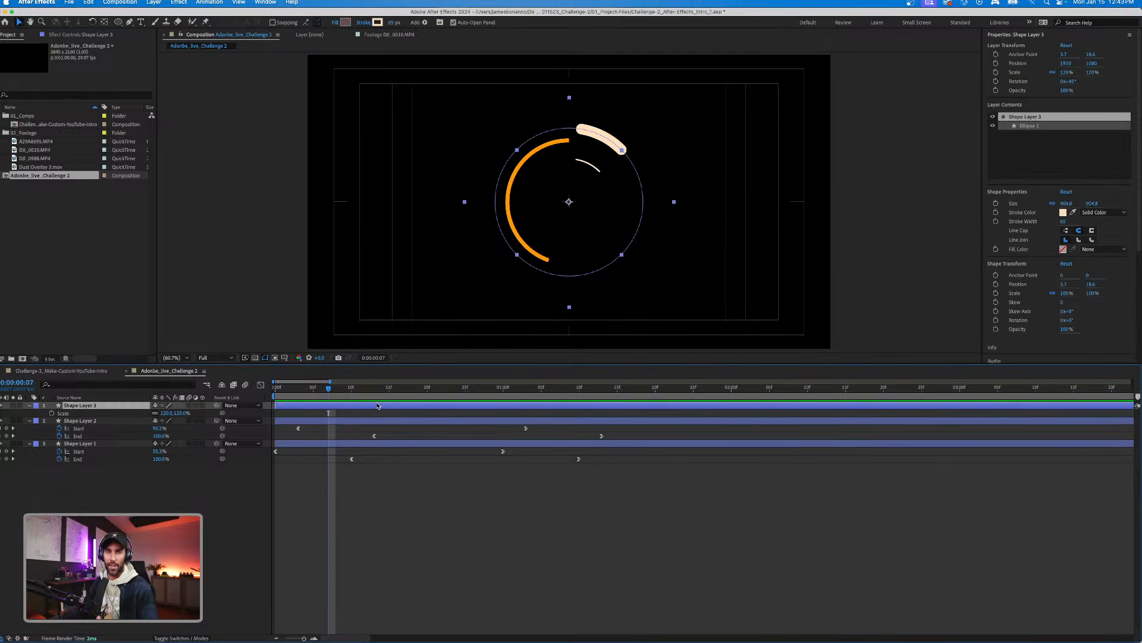
{"action": "left_click", "coordinate": [393, 484]}
{"action": "left_click", "coordinate": [365, 408]}
{"action": "key", "text": "u"}
{"action": "left_click_drag", "start_coordinate": [291, 409], "coordinate": [594, 421]}
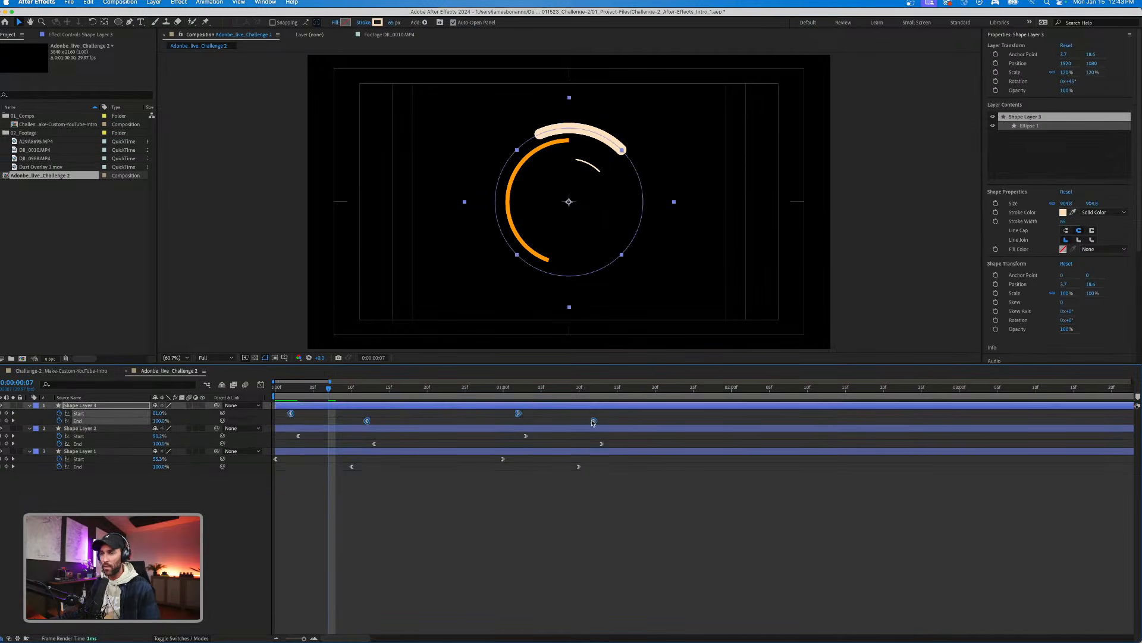
{"action": "left_click", "coordinate": [457, 415]}
Preview the three-circle animation from frame 2 through frame 22.
{"action": "left_click_drag", "start_coordinate": [329, 390], "coordinate": [291, 391]}
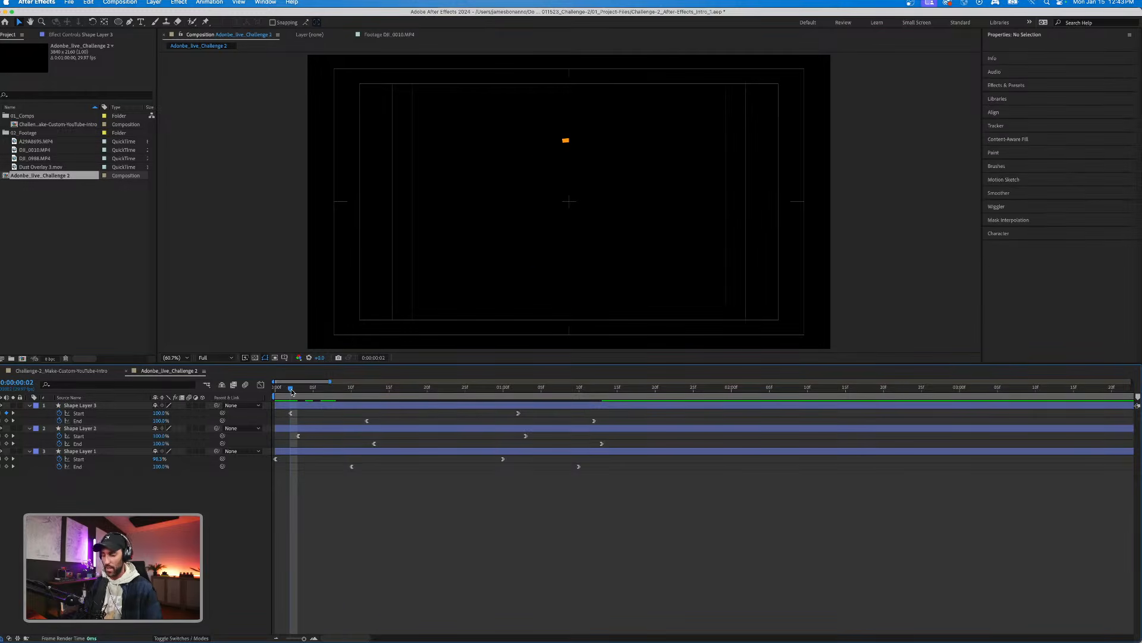
{"action": "key", "text": "space"}
{"action": "key", "text": "space"}
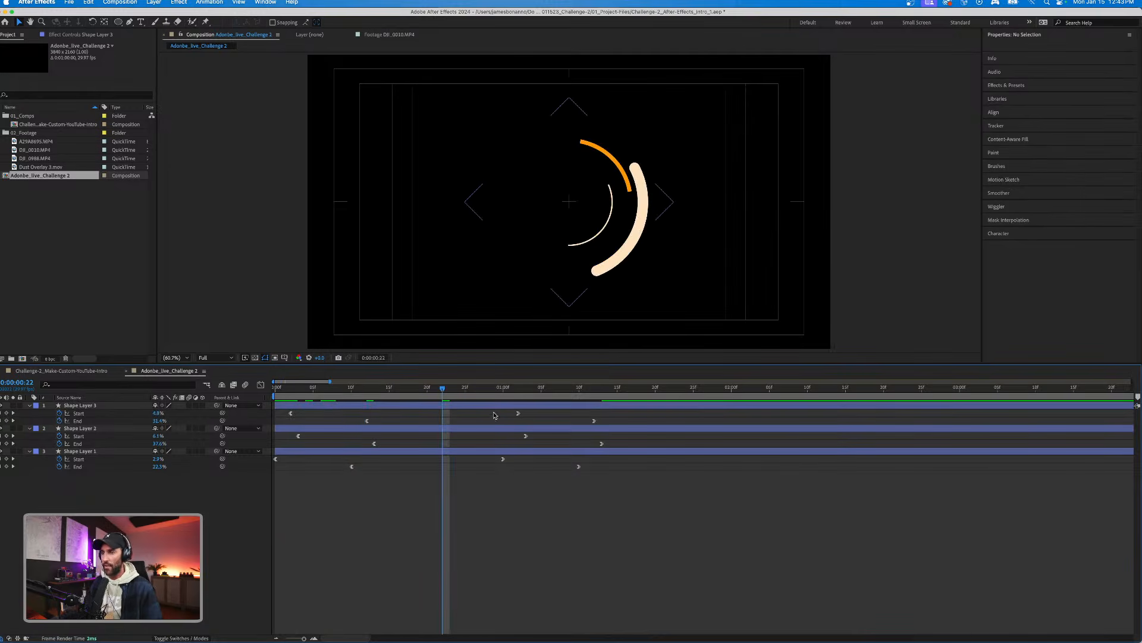
Move Shape Layer 3's last Start keyframe earlier to about frame 22 and preview the changed timing.
{"action": "left_click_drag", "start_coordinate": [519, 413], "coordinate": [365, 398]}
{"action": "key", "text": "space"}
{"action": "key", "text": "space"}
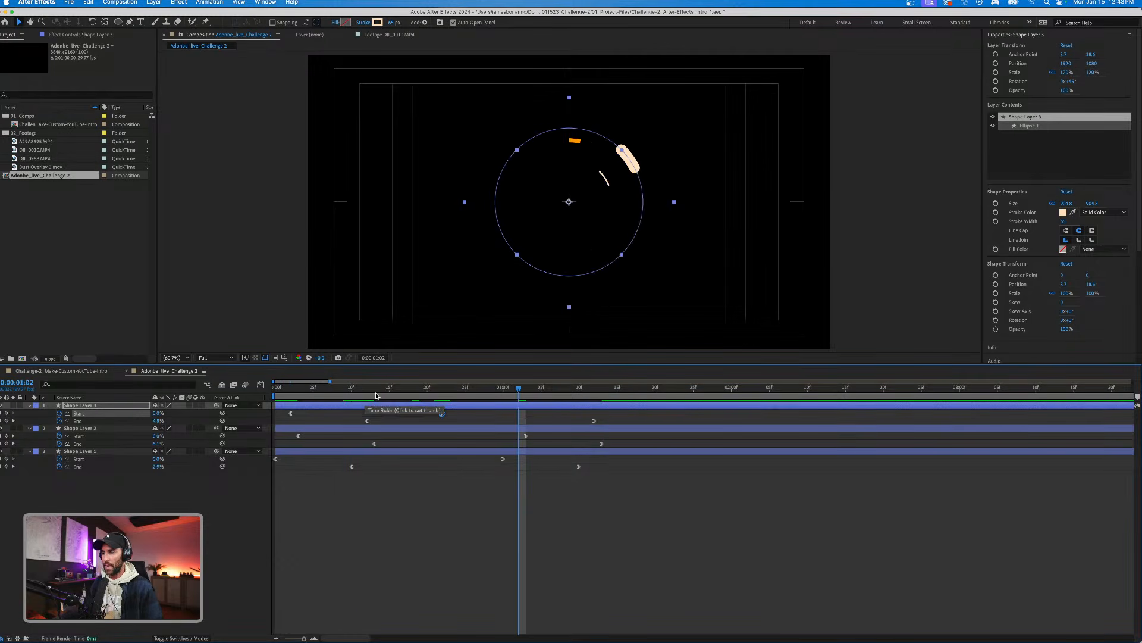
Move Shape Layer 3's last End keyframe about ten frames earlier and shift the whole layer two frames later.
{"action": "left_click_drag", "start_coordinate": [594, 422], "coordinate": [491, 406]}
{"action": "left_click", "coordinate": [423, 507]}
{"action": "left_click_drag", "start_coordinate": [360, 389], "coordinate": [353, 391]}
Recolor Shape Layer 3's stroke a saturated orange, FF5C00.
{"action": "left_click", "coordinate": [364, 406]}
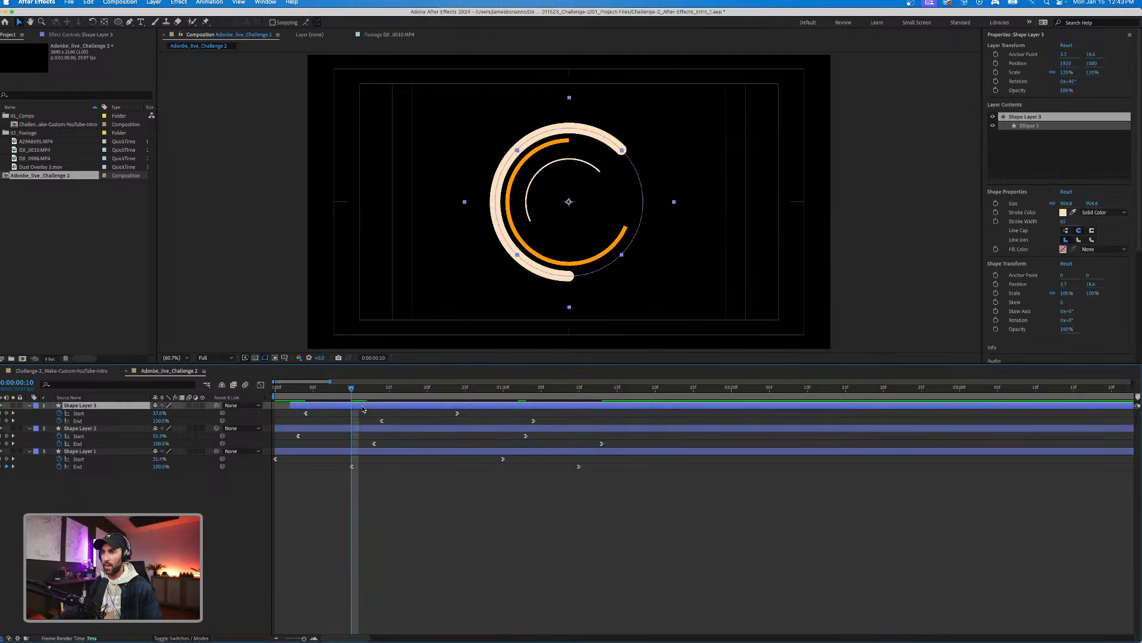
{"action": "left_click", "coordinate": [380, 22]}
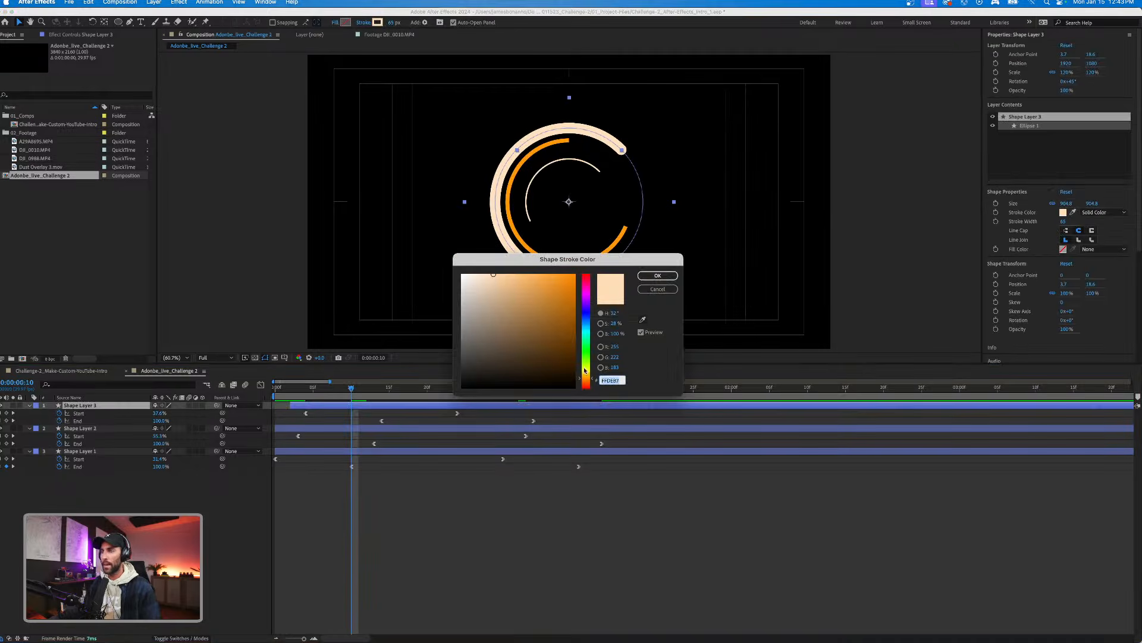
{"action": "mouse_move", "coordinate": [592, 323]}
{"action": "left_mouse_down"}
{"action": "mouse_move", "coordinate": [588, 293]}
{"action": "mouse_move", "coordinate": [586, 383]}
{"action": "left_mouse_up"}
{"action": "left_click", "coordinate": [574, 275]}
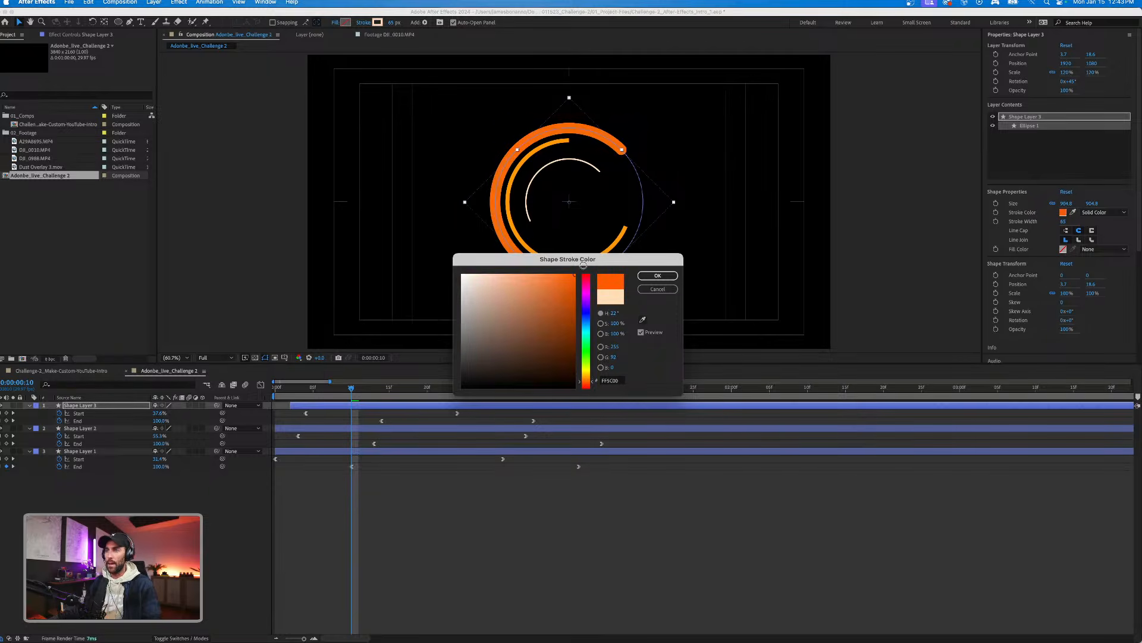
{"action": "left_click", "coordinate": [657, 275]}
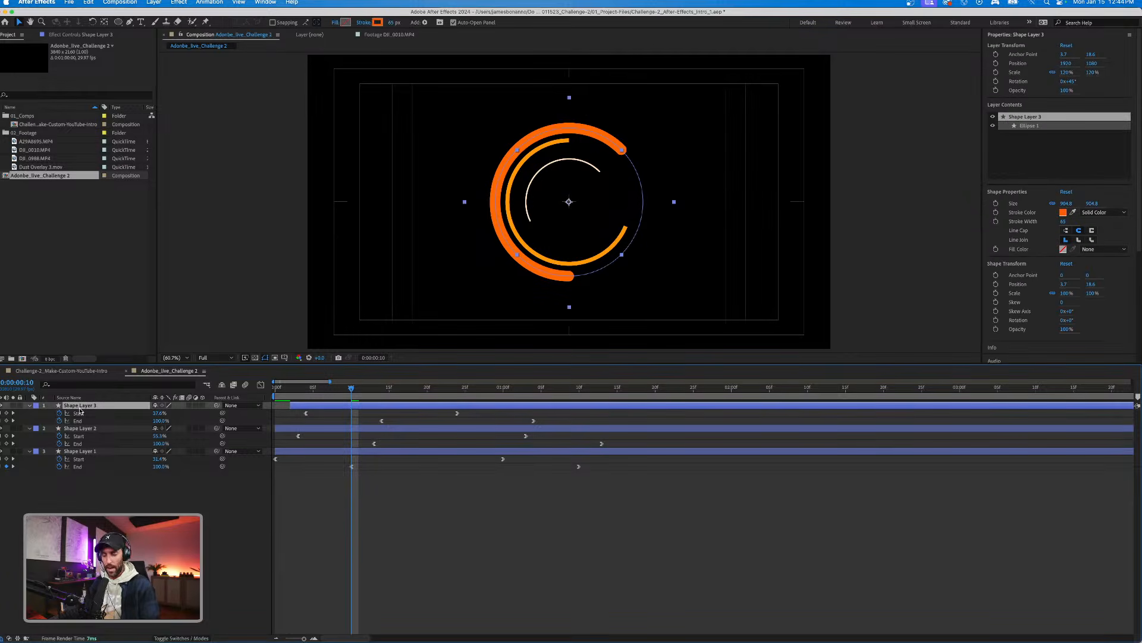
Expand Shape Layer 3's stroke properties and set its Line Join to Round Join.
{"action": "left_click", "coordinate": [30, 406]}
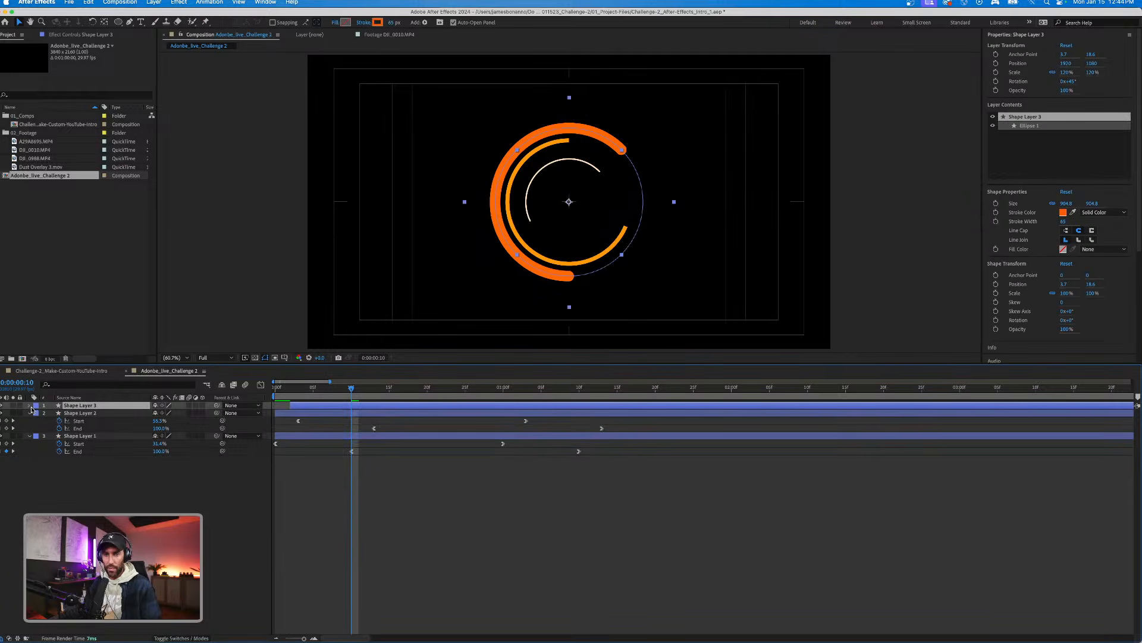
{"action": "left_click", "coordinate": [29, 406], "text": "super"}
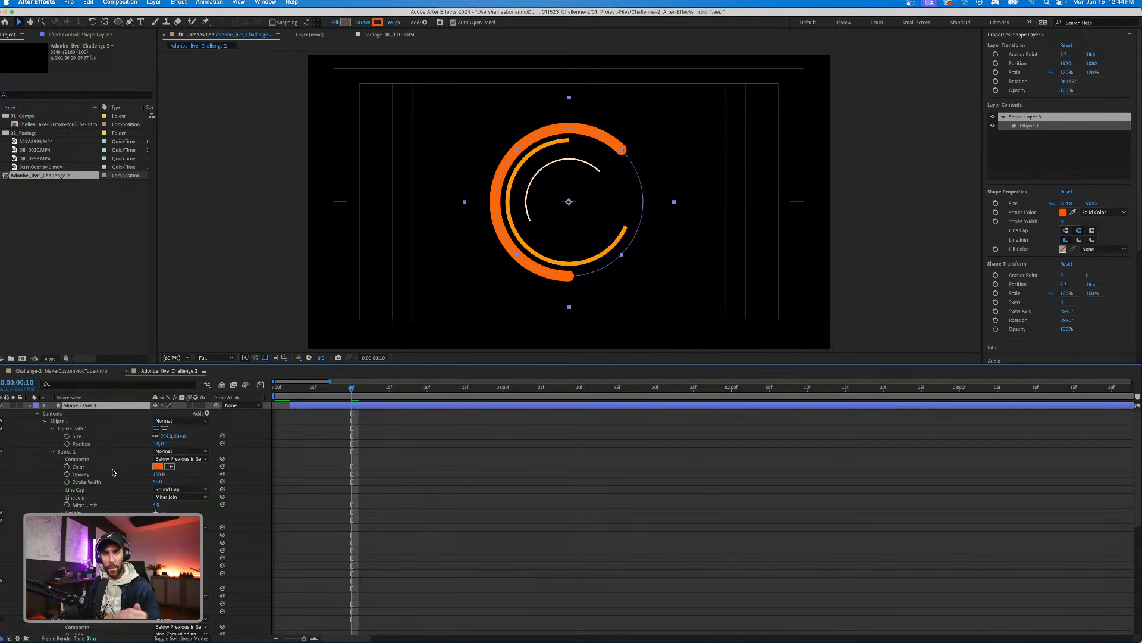
{"action": "scroll", "coordinate": [170, 453], "scroll_direction": "down", "scroll_amount": 4}
{"action": "left_click", "coordinate": [170, 439]}
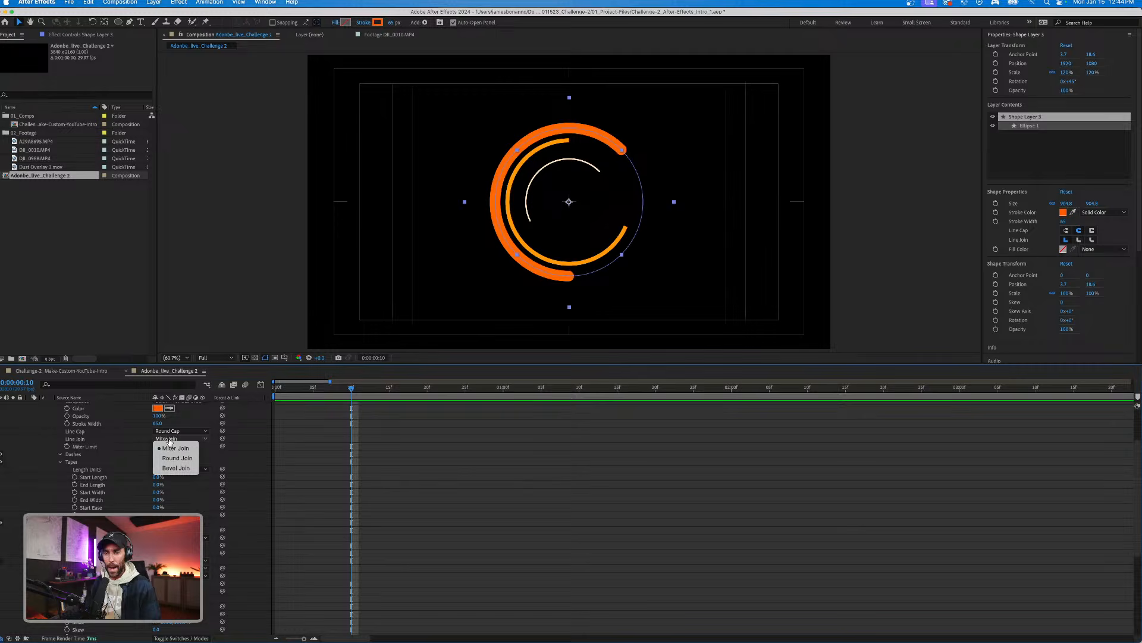
{"action": "left_click", "coordinate": [177, 458]}
{"action": "scroll", "coordinate": [84, 506], "scroll_direction": "up", "scroll_amount": 4}
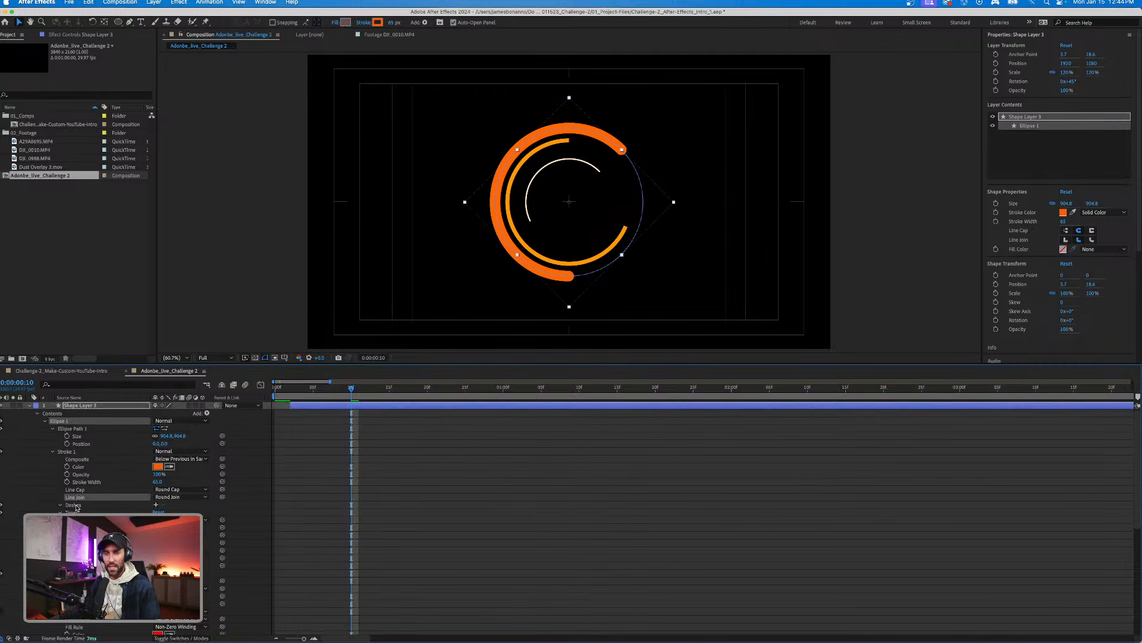
Add a dash and a gap to Shape Layer 3's stroke, then scrub to frame 14 with the layer selected.
{"action": "left_click", "coordinate": [73, 506]}
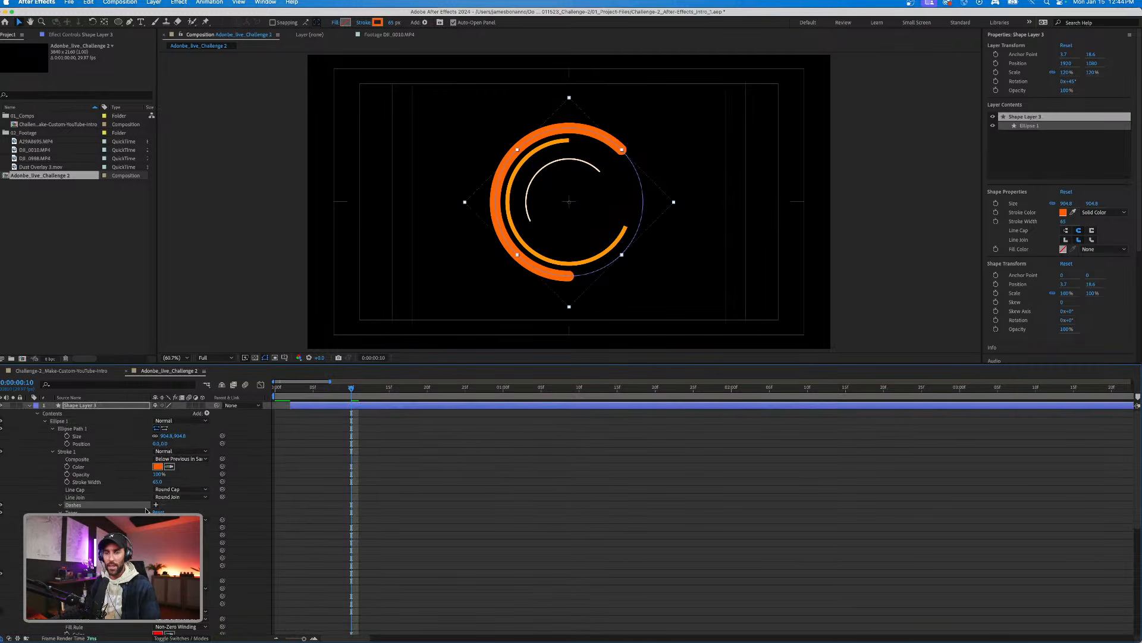
{"action": "left_click", "coordinate": [156, 505]}
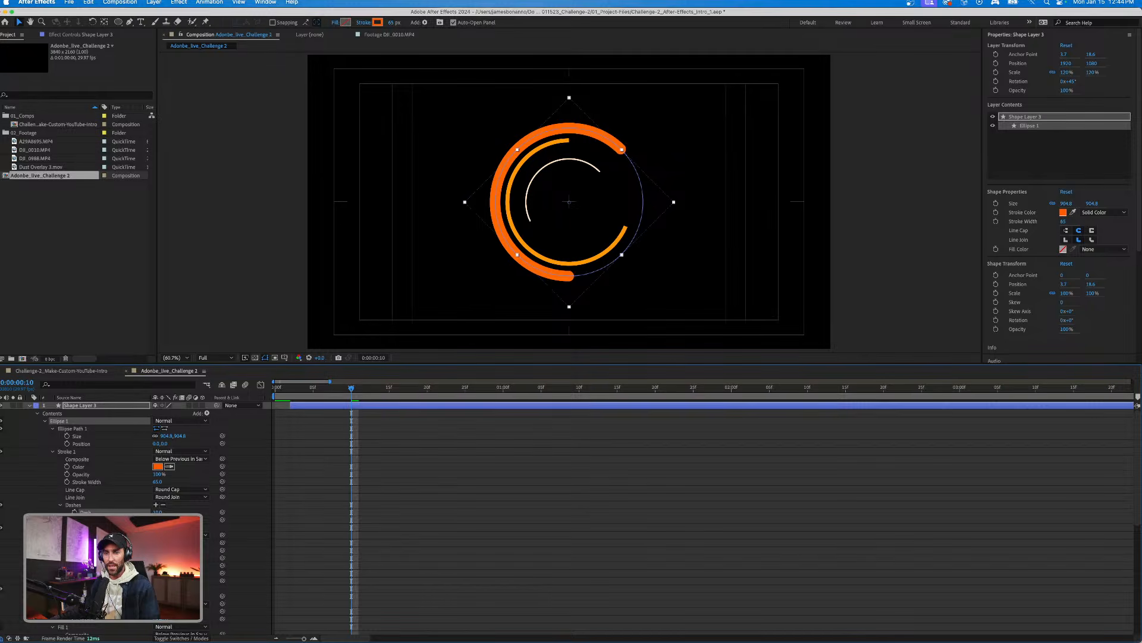
{"action": "left_click", "coordinate": [156, 504]}
{"action": "left_click", "coordinate": [369, 454]}
{"action": "key", "text": "space"}
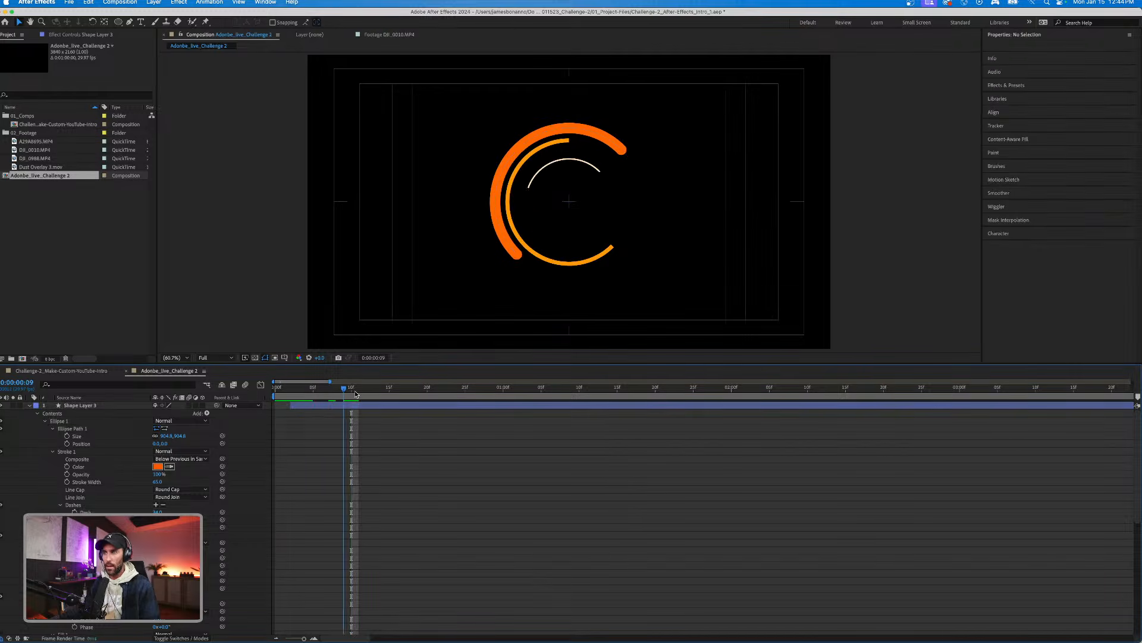
{"action": "left_click", "coordinate": [345, 406]}
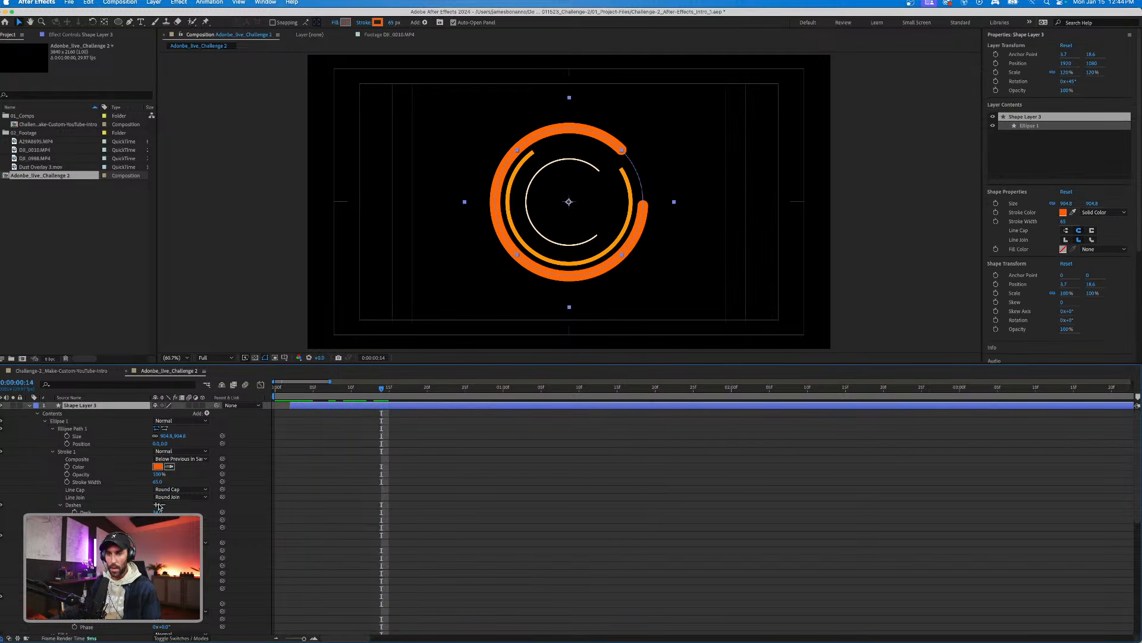
Increase the gap in Shape Layer 3's stroke to separate the dashes and set its Line Cap to Butt Cap.
{"action": "mouse_move", "coordinate": [157, 519]}
{"action": "left_mouse_down"}
{"action": "mouse_move", "coordinate": [198, 519]}
{"action": "mouse_move", "coordinate": [165, 520]}
{"action": "mouse_move", "coordinate": [178, 519]}
{"action": "left_mouse_up"}
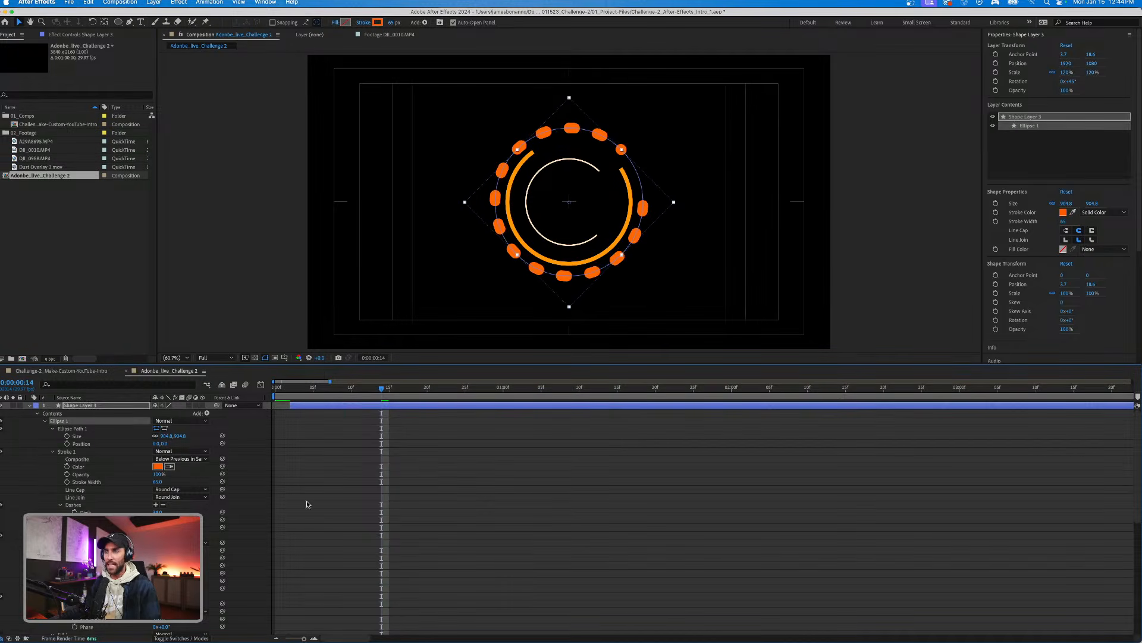
{"action": "left_click", "coordinate": [180, 489]}
{"action": "left_click", "coordinate": [172, 496]}
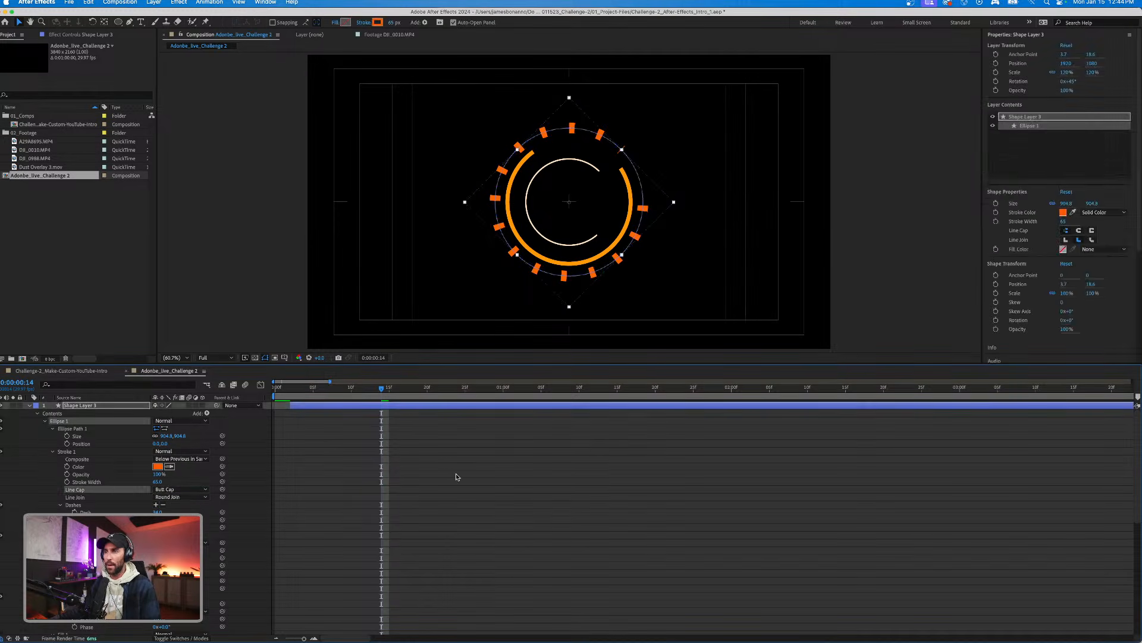
Reveal the keyframes of all three shape layers and preview the dashed circle animation from the first frame.
{"action": "left_click", "coordinate": [356, 486]}
{"action": "key", "text": "Home"}
{"action": "key", "text": "ctrl+a"}
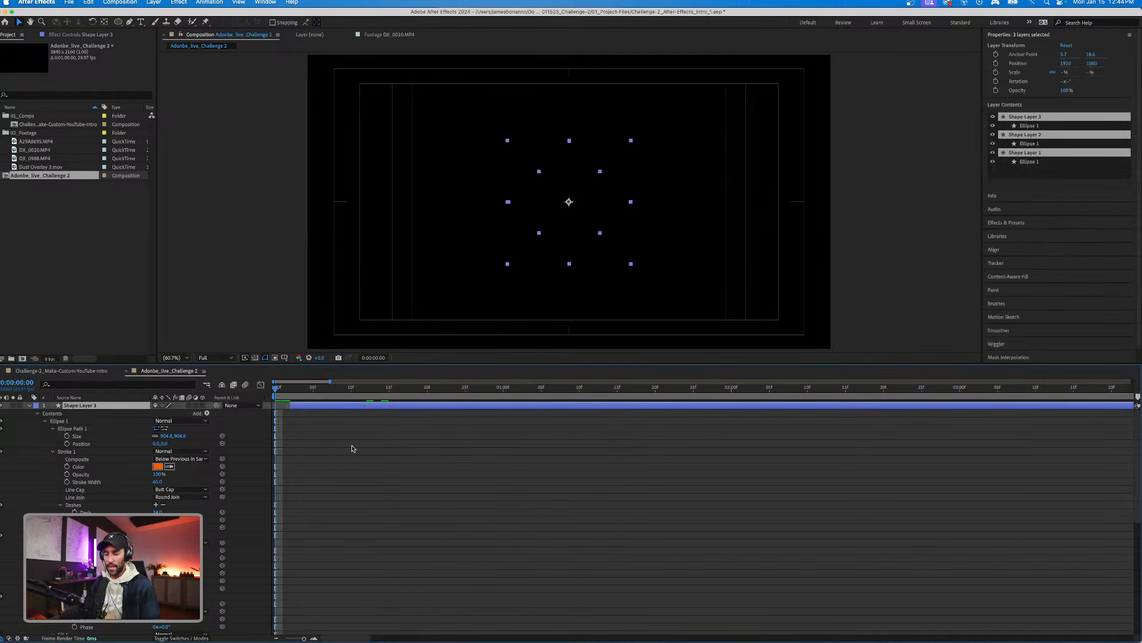
{"action": "key", "text": "u"}
{"action": "left_click", "coordinate": [482, 512]}
{"action": "key", "text": "space"}
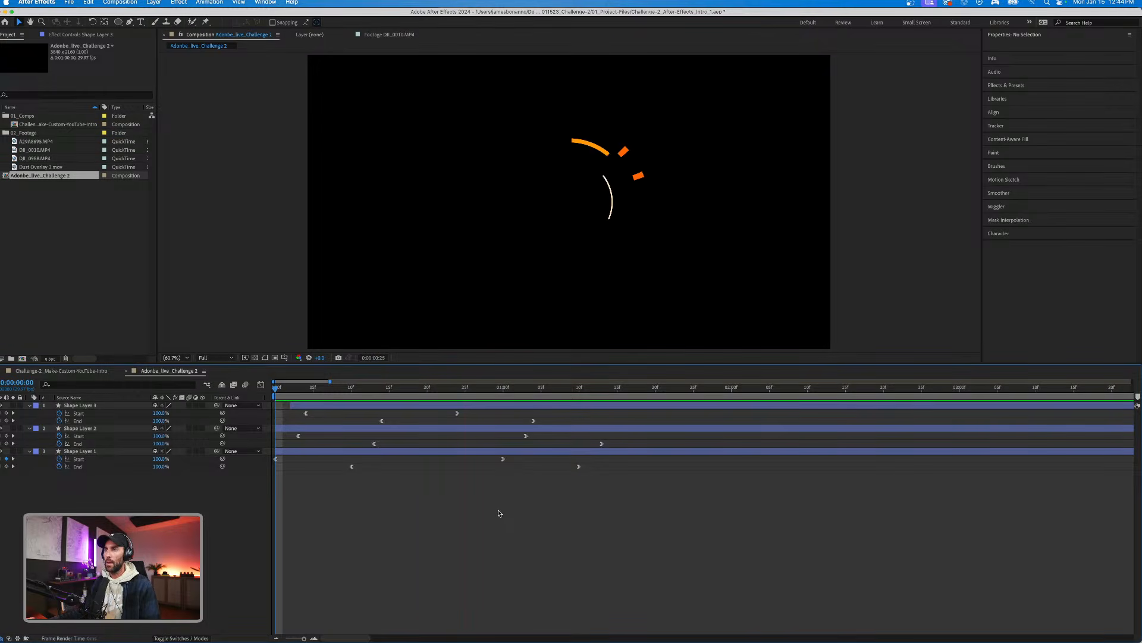
{"action": "key", "text": "space"}
Open the Challenge-2_Make-Custom-YouTube-Intro composition, turn off Shape Layer 1's solo and preview the opening circles.
{"action": "left_click_drag", "start_coordinate": [346, 388], "coordinate": [240, 401]}
{"action": "left_click", "coordinate": [75, 372]}
{"action": "key", "text": "space"}
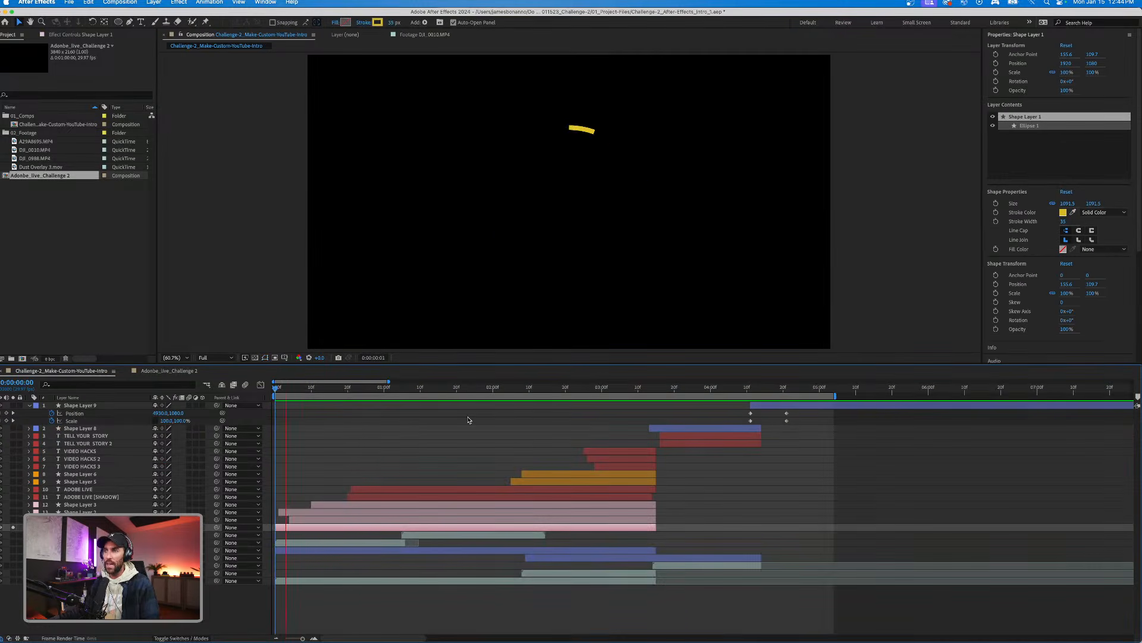
{"action": "key", "text": "space"}
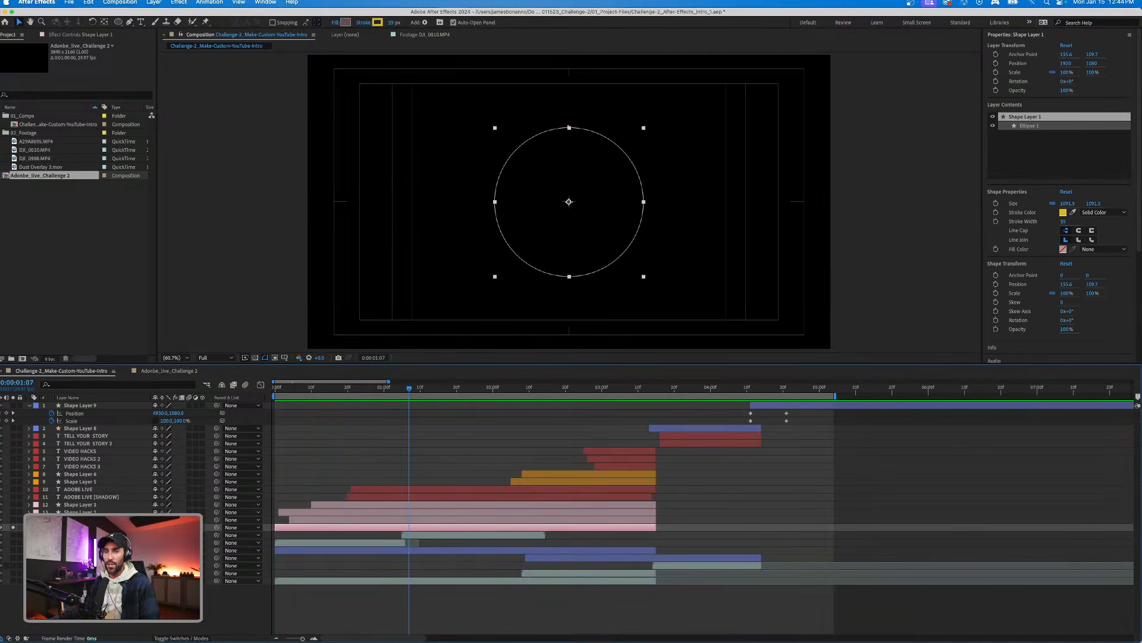
{"action": "left_click", "coordinate": [14, 528]}
{"action": "key", "text": "space"}
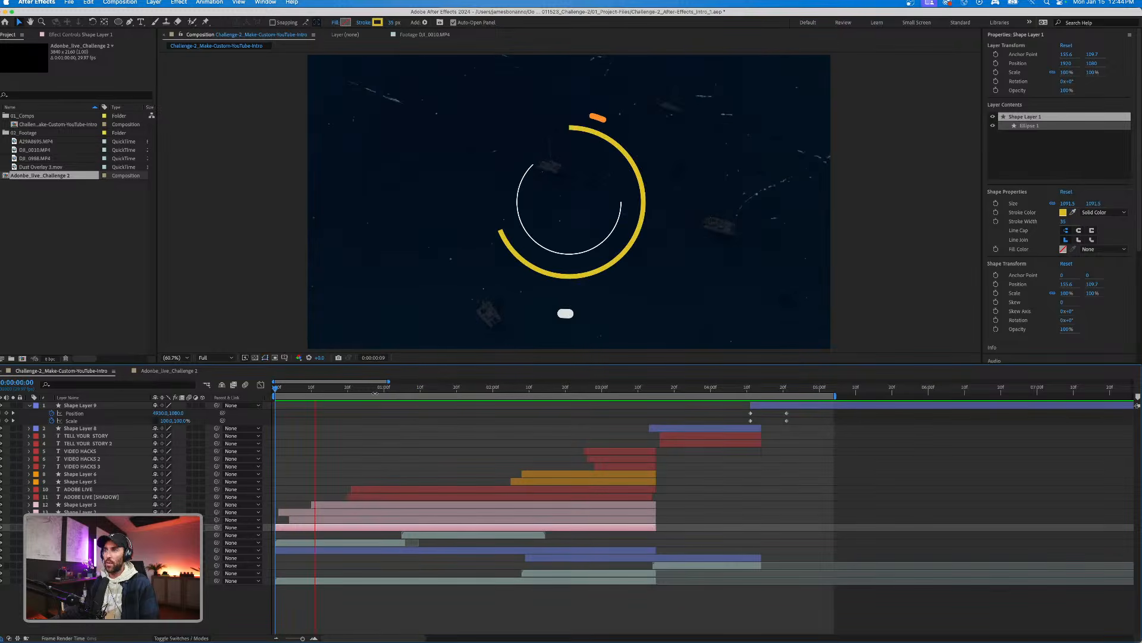
{"action": "key", "text": "space"}
Return to the Adonbe_live_Challenge 2 composition, duplicate Shape Layer 3 and set the copy's scale to 50%.
{"action": "left_click", "coordinate": [169, 370]}
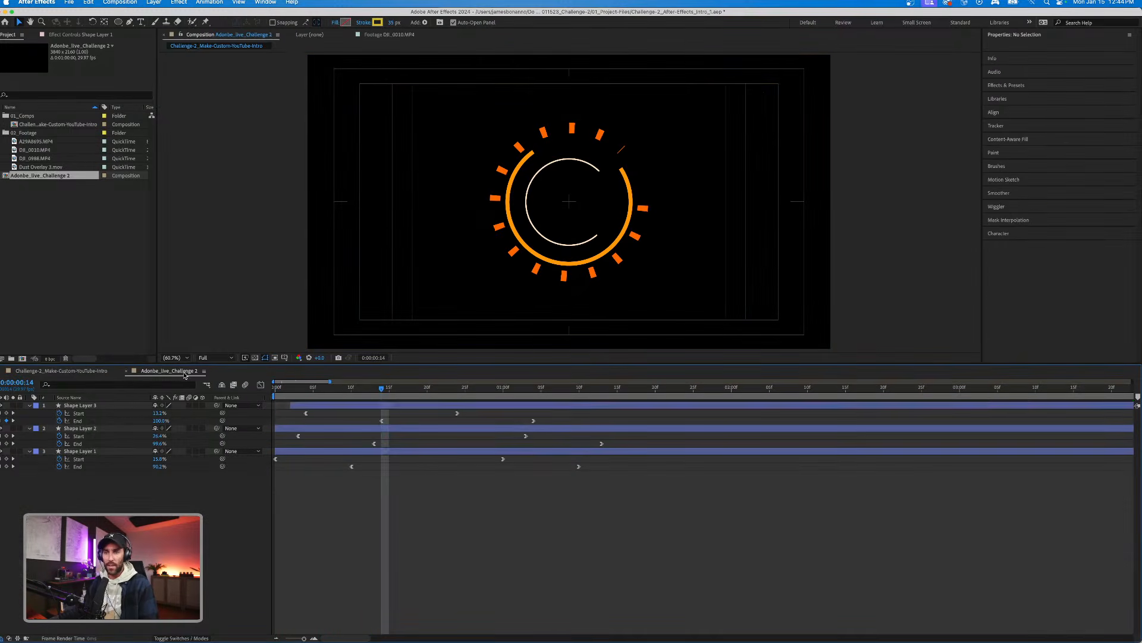
{"action": "mouse_move", "coordinate": [344, 388]}
{"action": "left_mouse_down"}
{"action": "mouse_move", "coordinate": [323, 397]}
{"action": "mouse_move", "coordinate": [345, 394]}
{"action": "mouse_move", "coordinate": [357, 409]}
{"action": "mouse_move", "coordinate": [347, 410]}
{"action": "left_mouse_up"}
{"action": "left_click", "coordinate": [359, 406]}
{"action": "key", "text": "super+d"}
{"action": "key", "text": "s"}
{"action": "left_click", "coordinate": [169, 413]}
{"action": "type", "text": "50"}
{"action": "key", "text": "Return"}
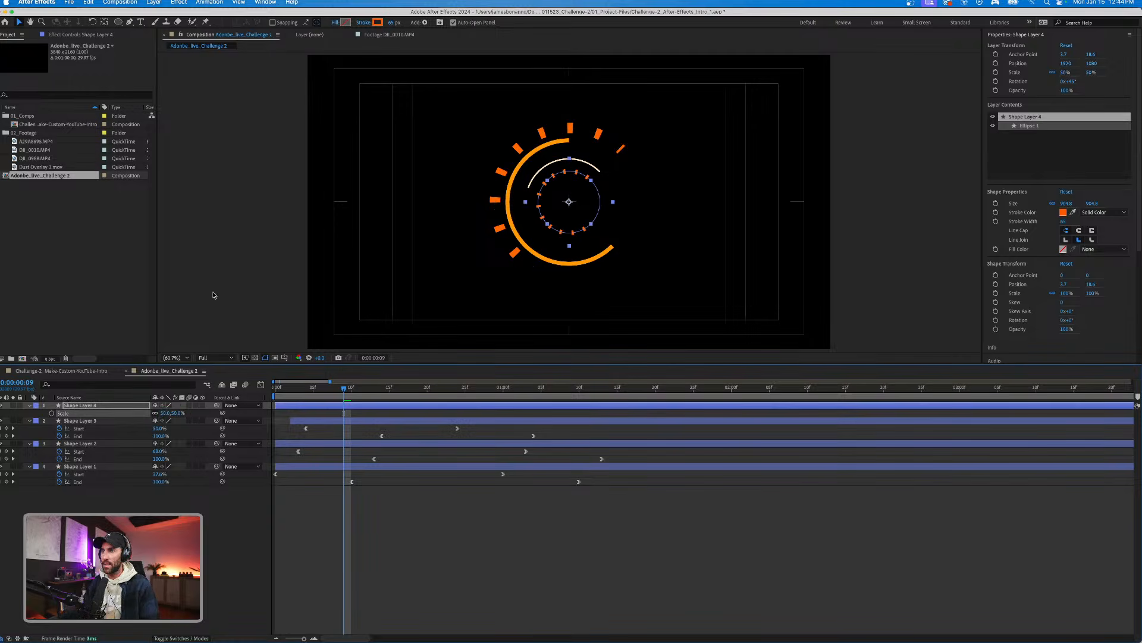
Recolor the small duplicate circle's stroke a medium teal with hue 179°, saturation 84% and brightness 67%.
{"action": "left_click", "coordinate": [377, 22]}
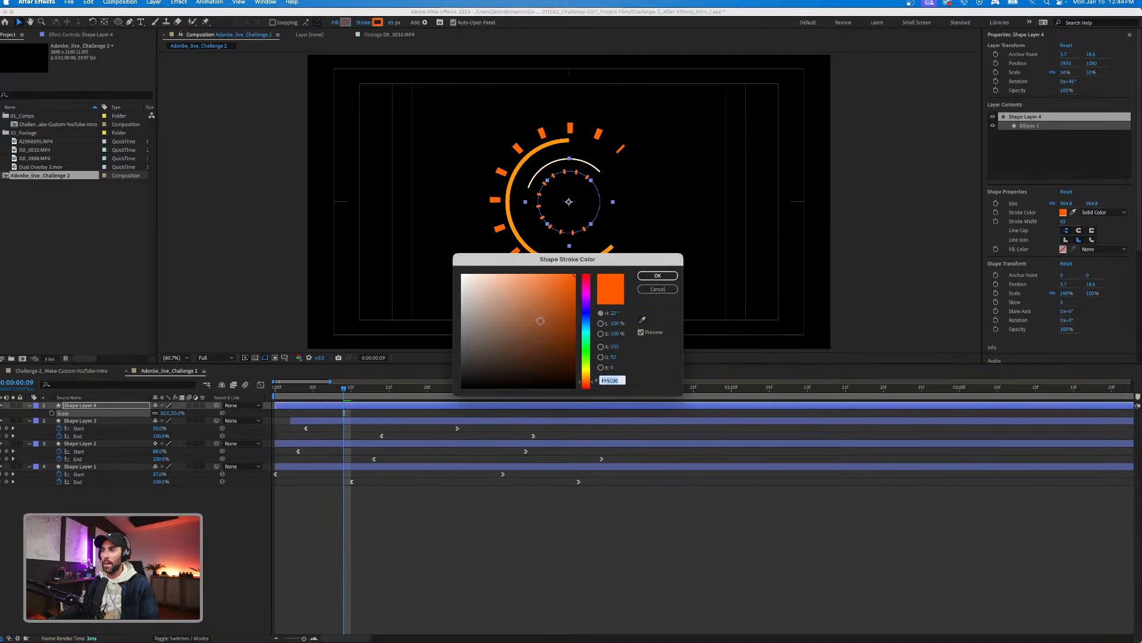
{"action": "left_click", "coordinate": [538, 340]}
{"action": "mouse_move", "coordinate": [579, 354]}
{"action": "left_mouse_down"}
{"action": "mouse_move", "coordinate": [586, 322]}
{"action": "mouse_move", "coordinate": [585, 331]}
{"action": "left_mouse_up"}
{"action": "left_click", "coordinate": [556, 311]}
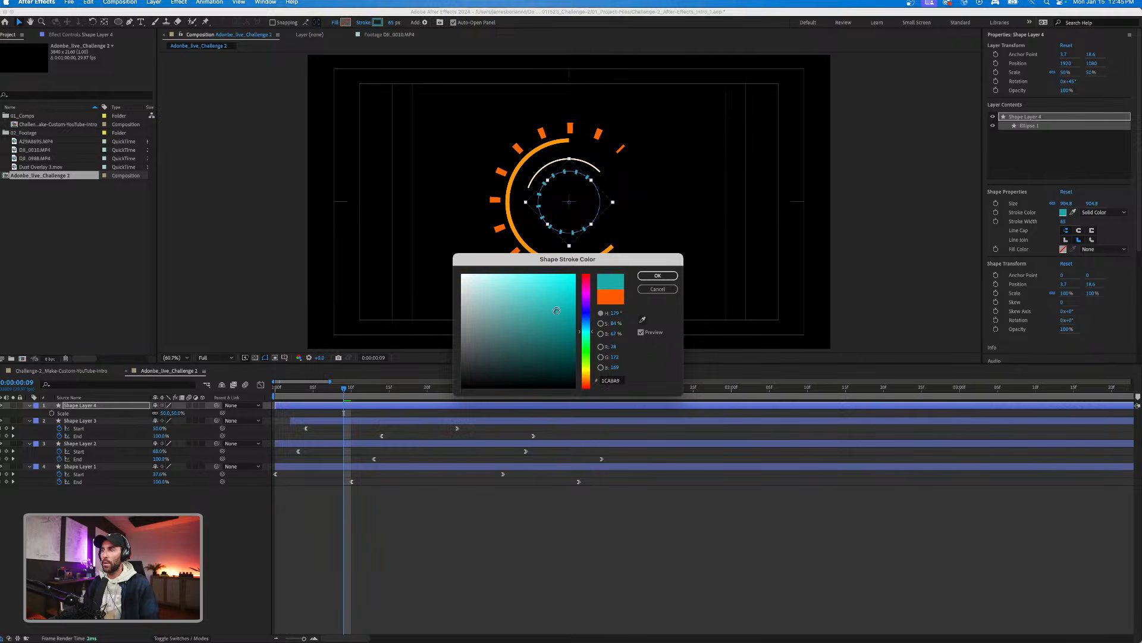
{"action": "left_click", "coordinate": [657, 275]}
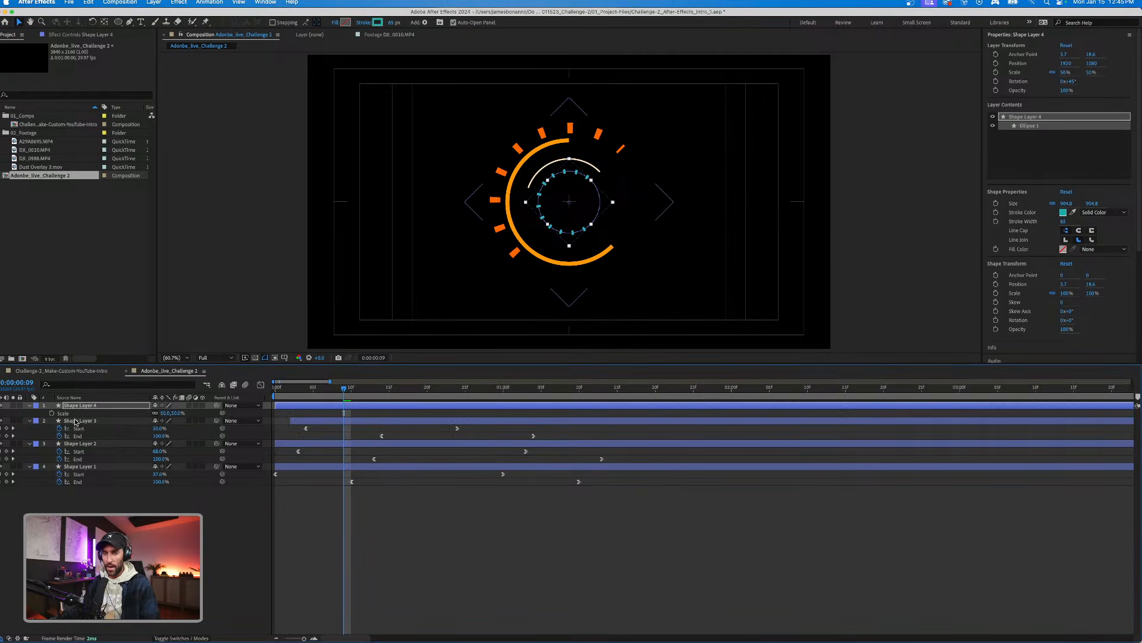
Remove the dash gap from Shape Layer 4 so its stroke is solid, and set its stroke width to 5.
{"action": "left_click", "coordinate": [29, 405]}
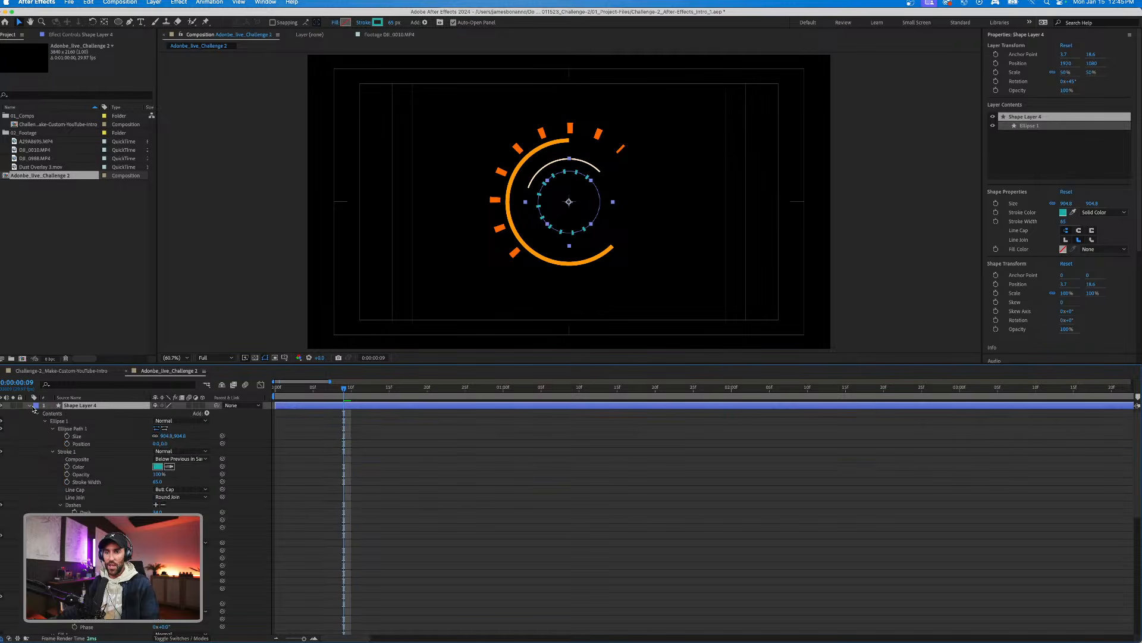
{"action": "left_click", "coordinate": [165, 505]}
{"action": "left_click", "coordinate": [163, 505]}
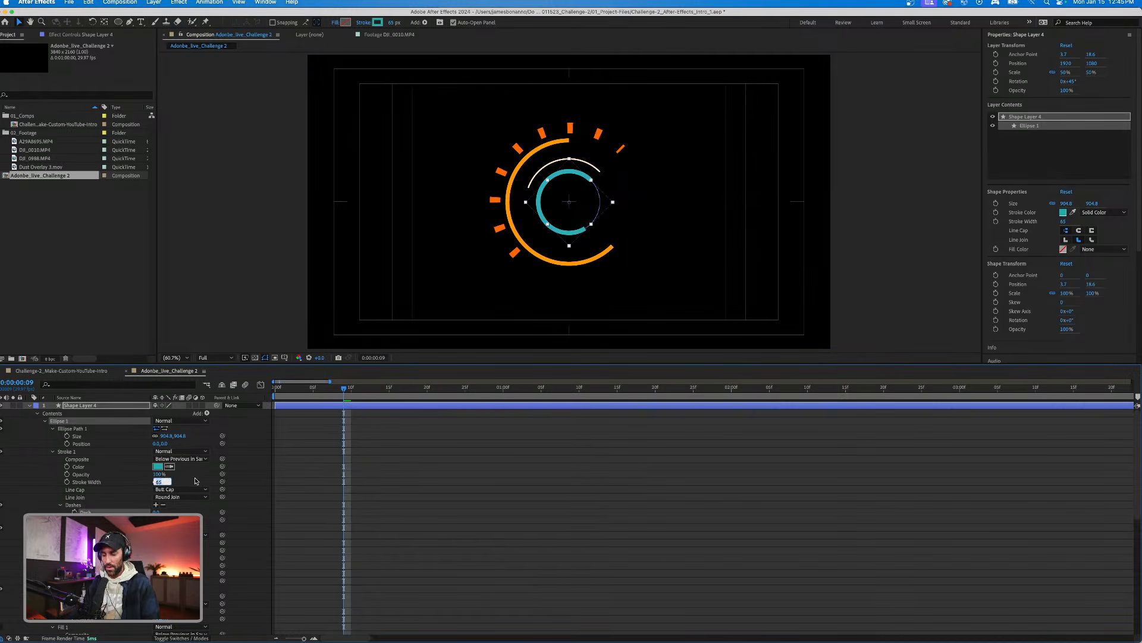
{"action": "type", "text": "5"}
{"action": "key", "text": "Return"}
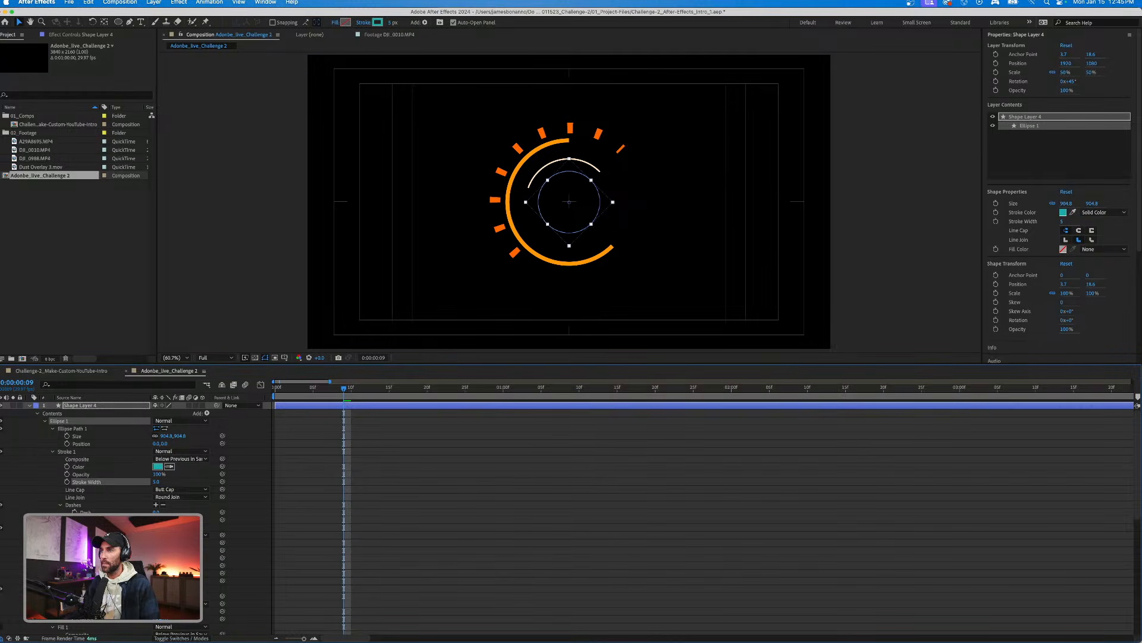
Deselect the layer and preview the four-circle animation from the first frame.
{"action": "left_click", "coordinate": [458, 515]}
{"action": "key", "text": "Home"}
{"action": "key", "text": "space"}
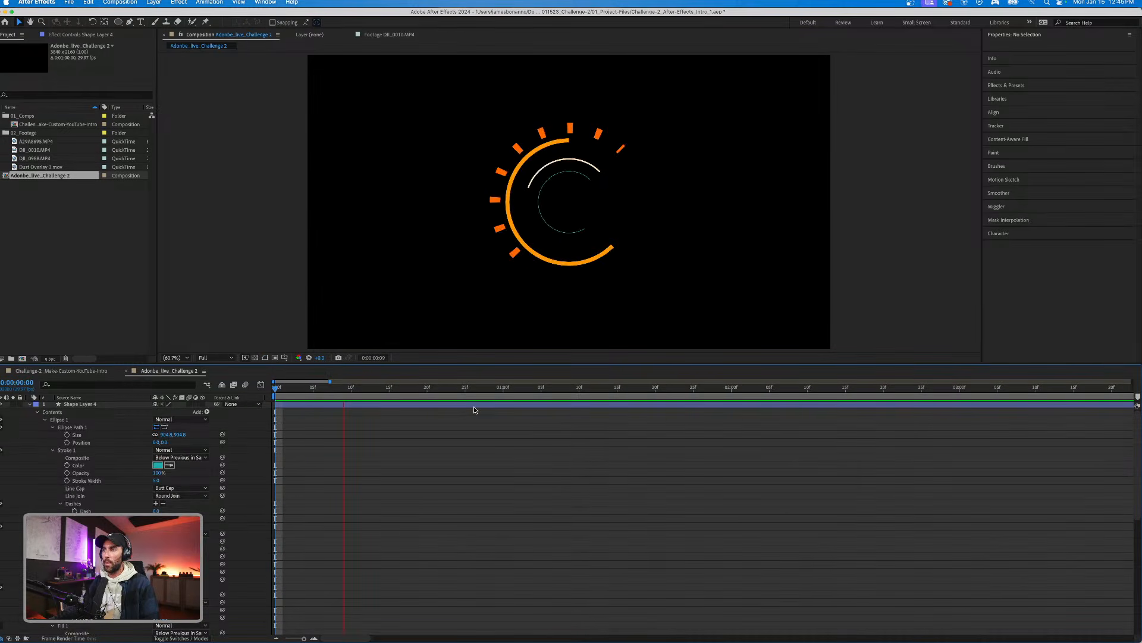
{"action": "key", "text": "space"}
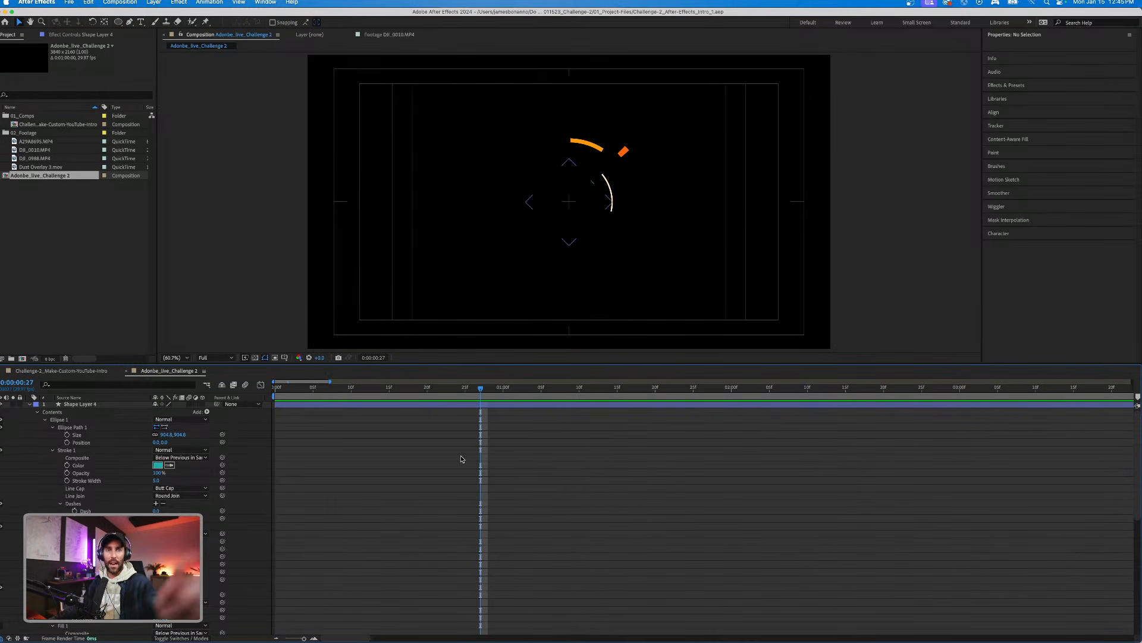
Reveal the keyframes of all four shape layers and replay the animation from the start.
{"action": "key", "text": "super+a"}
{"action": "key", "text": "u"}
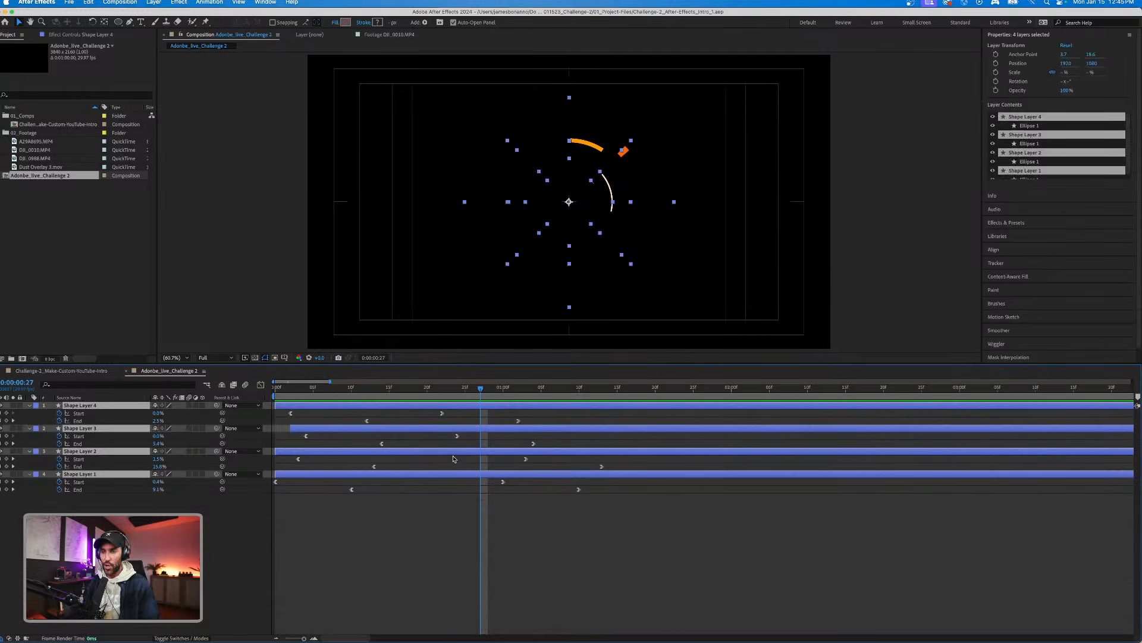
{"action": "left_click", "coordinate": [454, 560]}
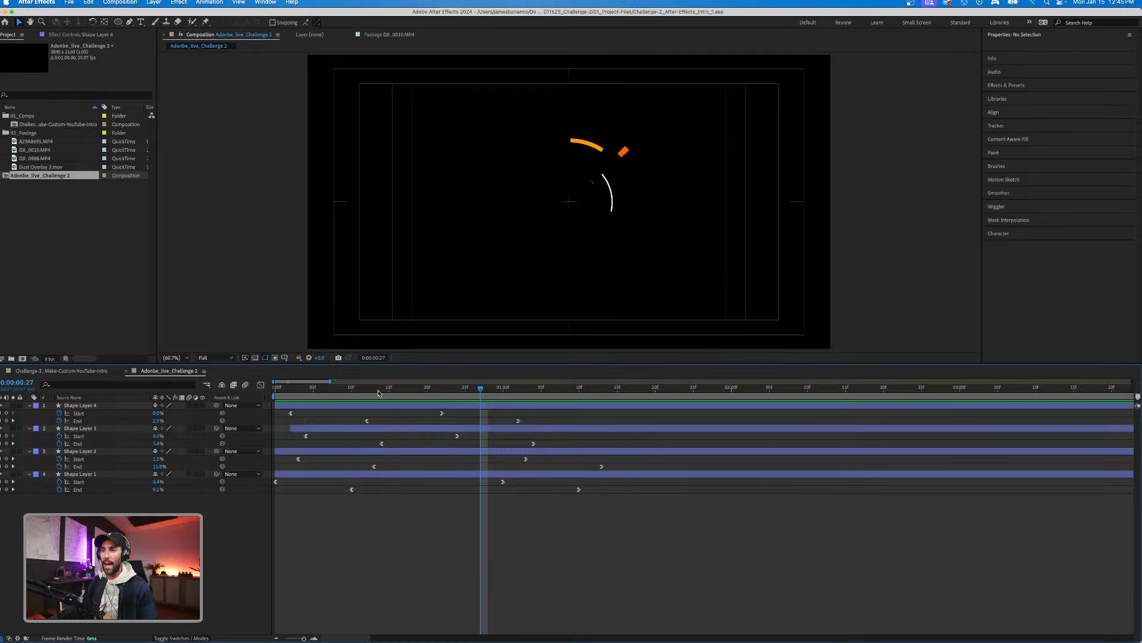
{"action": "key", "text": "Home"}
{"action": "key", "text": "space"}
{"action": "key", "text": "space"}
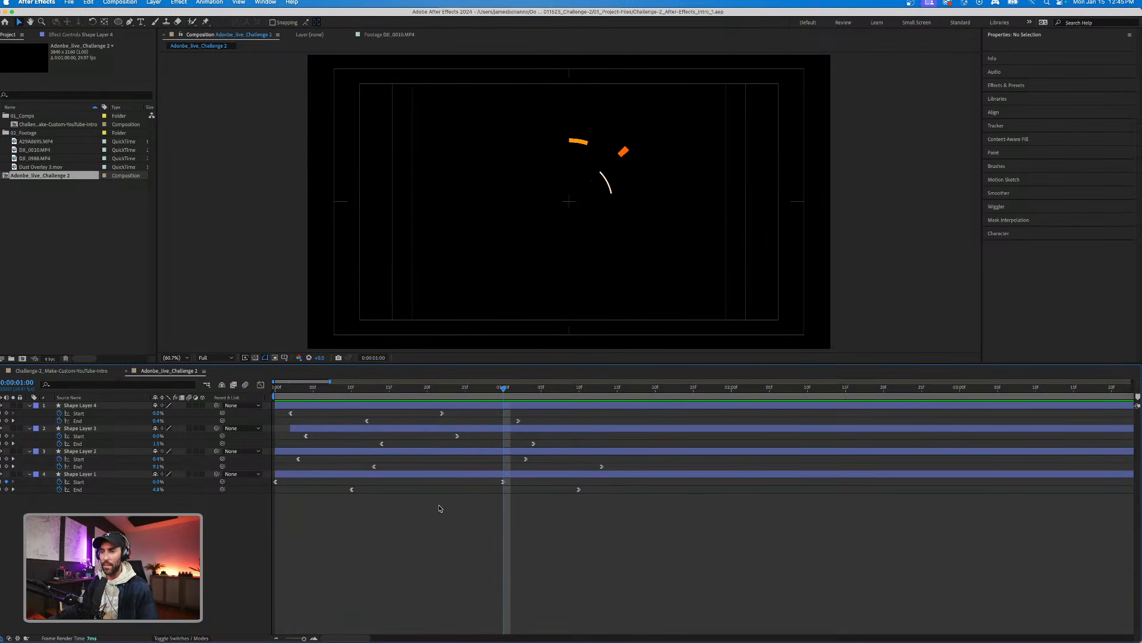
Collapse the properties of all four shape layers and select the layers together with the playhead on the first frame.
{"action": "key", "text": "super+a"}
{"action": "key", "text": "u"}
{"action": "left_click", "coordinate": [446, 546]}
{"action": "key", "text": "super+a"}
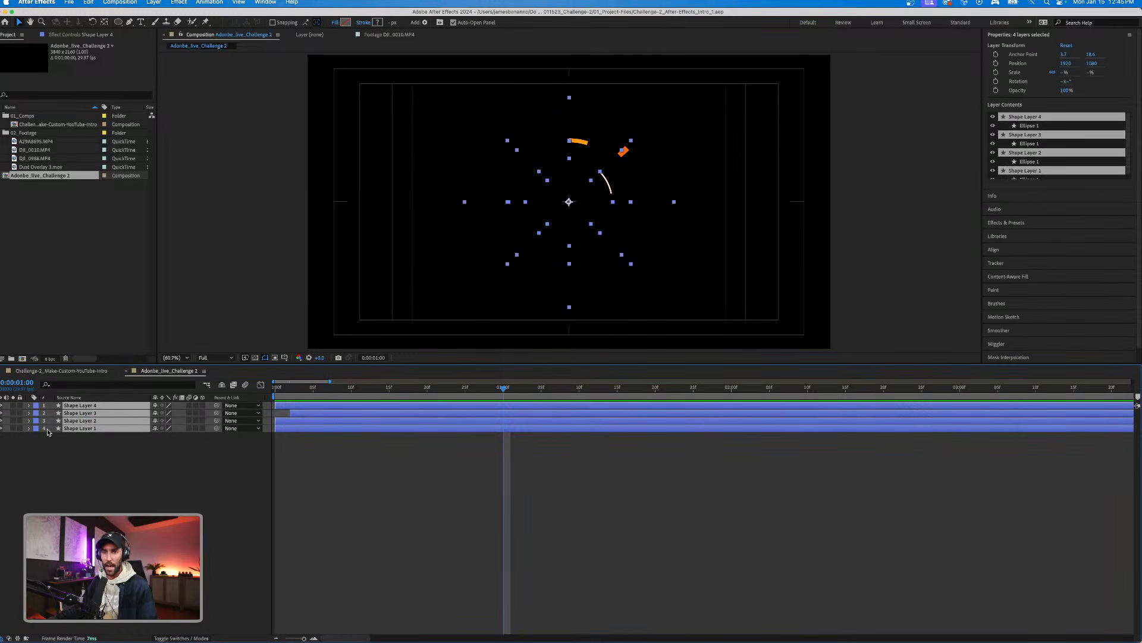
{"action": "left_click", "coordinate": [38, 428]}
{"action": "left_click", "coordinate": [466, 508]}
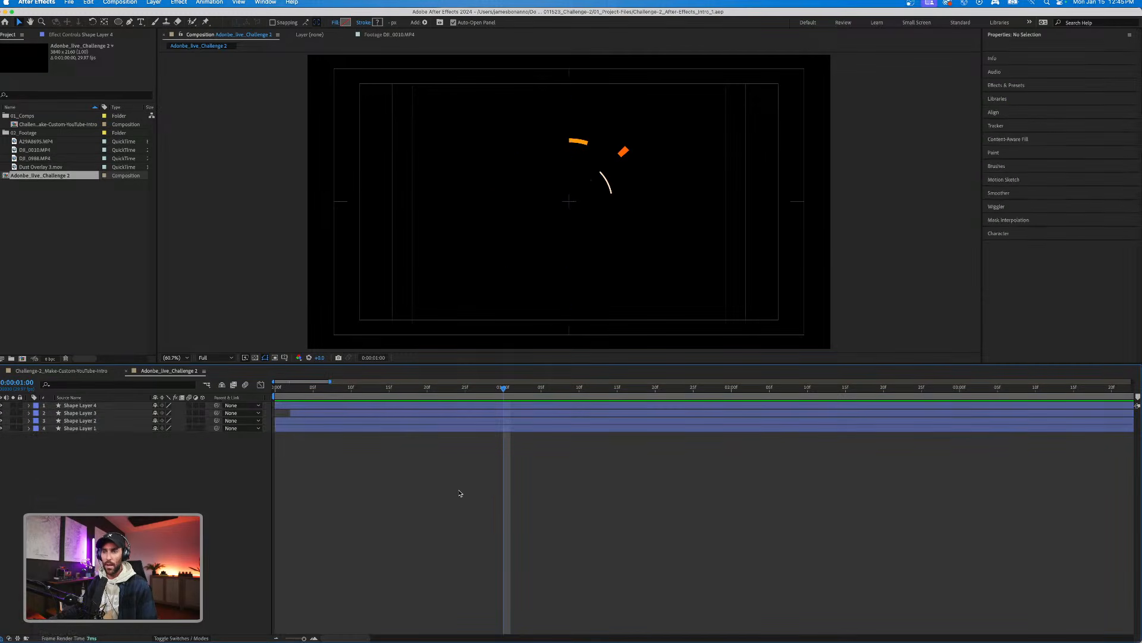
{"action": "key", "text": "Home"}
{"action": "left_click_drag", "start_coordinate": [68, 399], "coordinate": [68, 400]}
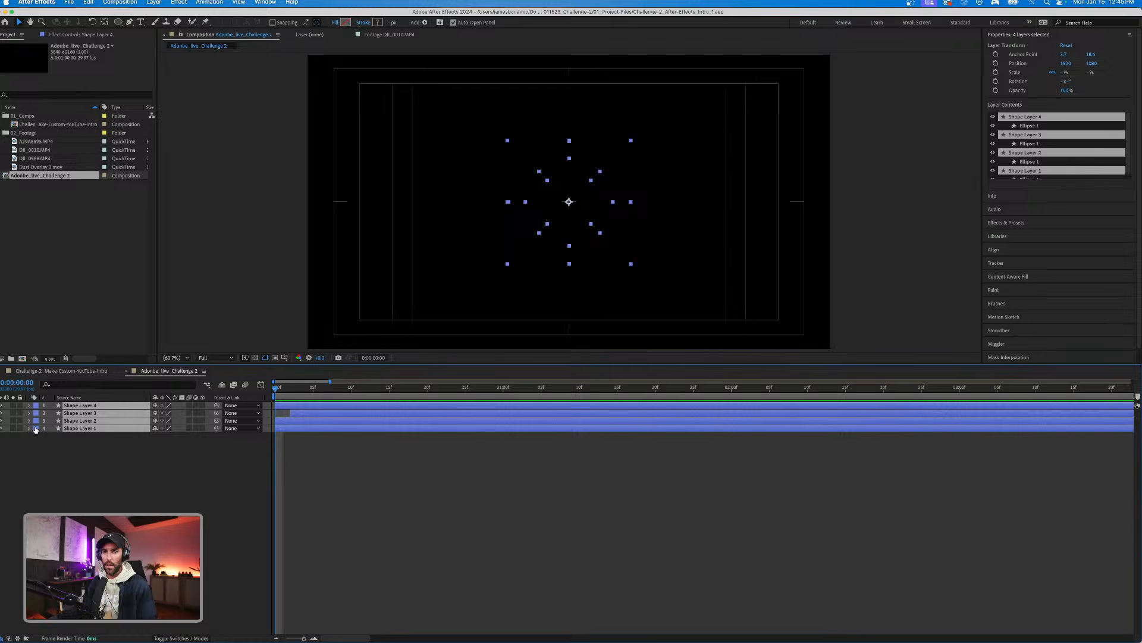
Change the label color of all four shape layers to pink and deselect them.
{"action": "left_click", "coordinate": [36, 428]}
{"action": "left_click", "coordinate": [47, 500]}
{"action": "left_click", "coordinate": [379, 474]}
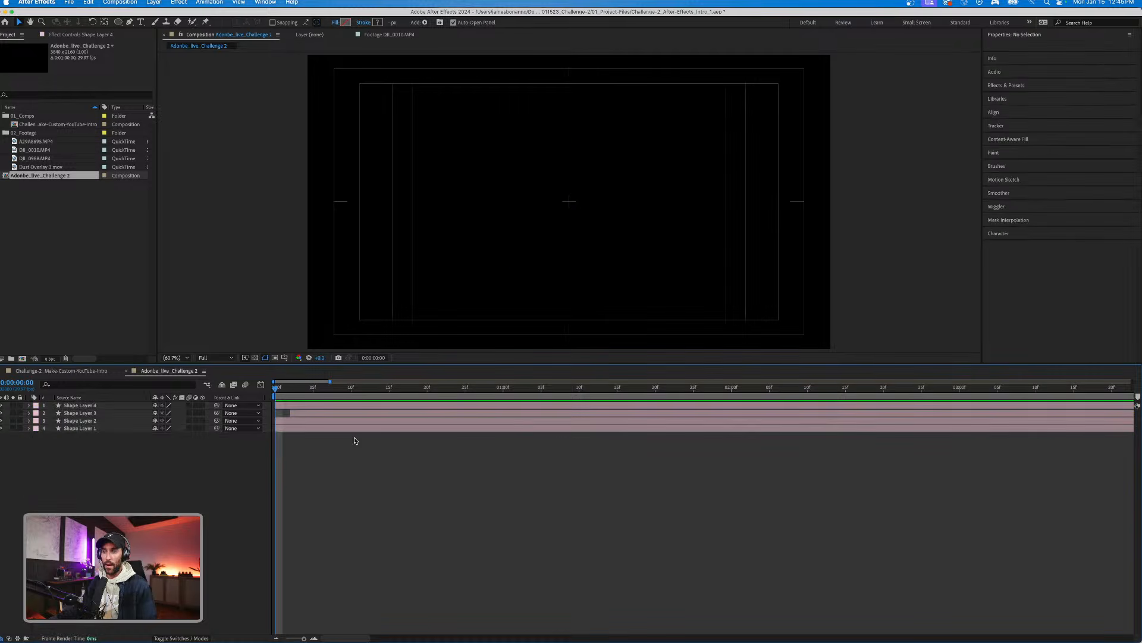
Scrub the finished Challenge-2 intro composition to its ADOBE LIVE title for reference, and save the project before returning to the working composition.
{"action": "left_click", "coordinate": [86, 370]}
{"action": "left_click", "coordinate": [404, 462]}
{"action": "left_click_drag", "start_coordinate": [306, 389], "coordinate": [411, 385]}
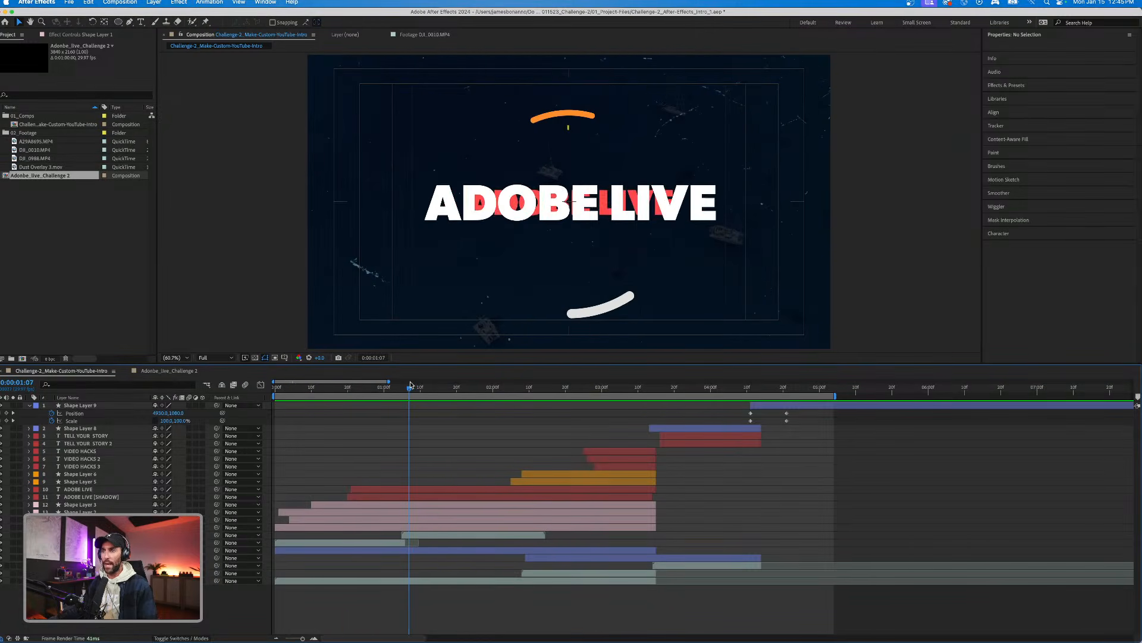
{"action": "key", "text": "super+s"}
{"action": "left_click", "coordinate": [168, 371]}
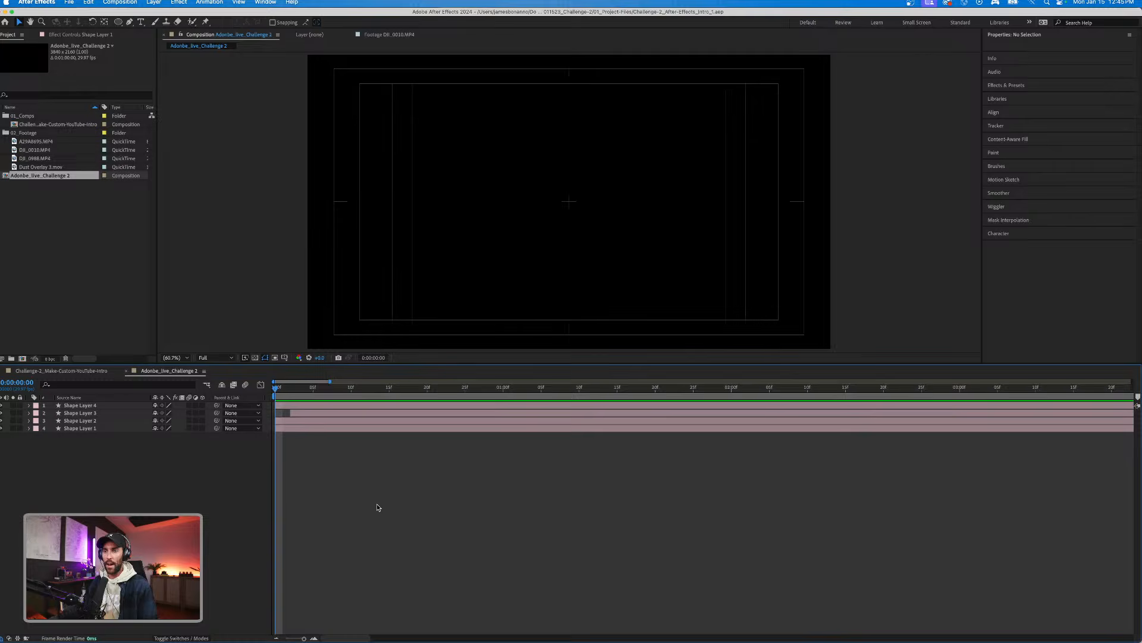
Play the circle animation to 0:00:00:18 and add a text layer reading "ADOBE LIVE" above the shapes.
{"action": "key", "text": "space"}
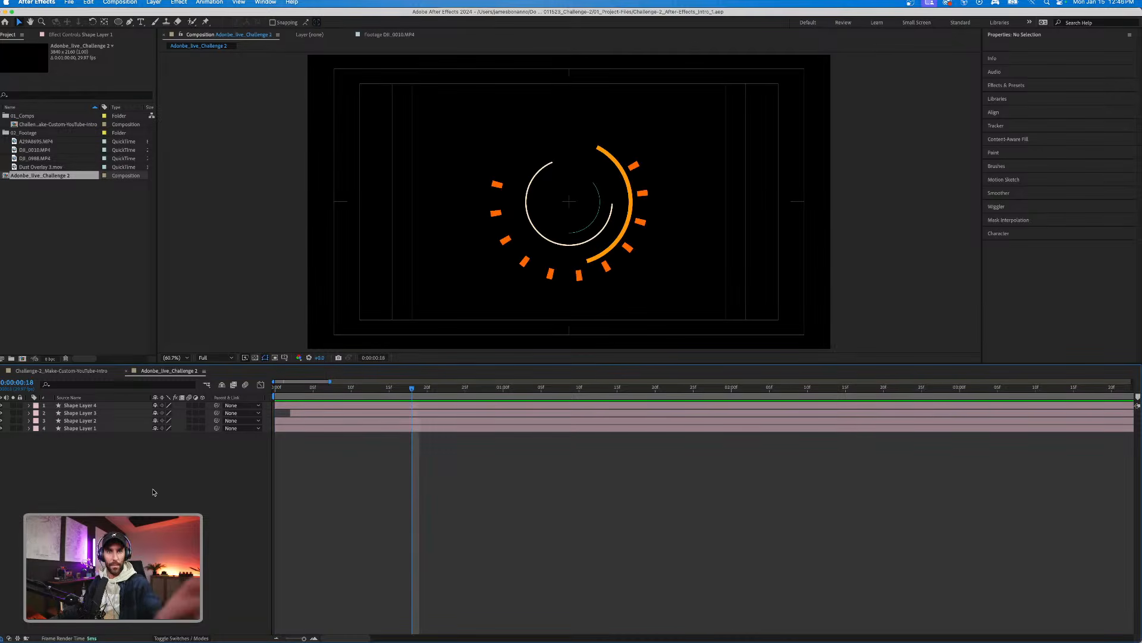
{"action": "right_click", "coordinate": [150, 507]}
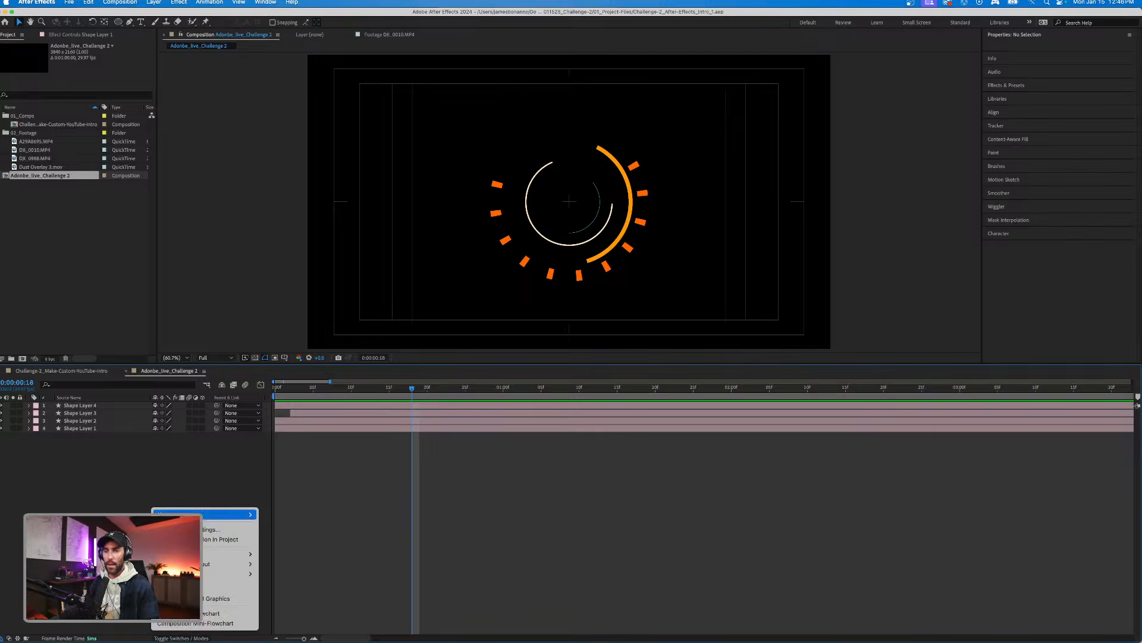
{"action": "mouse_move", "coordinate": [167, 513]}
{"action": "left_click", "coordinate": [312, 527]}
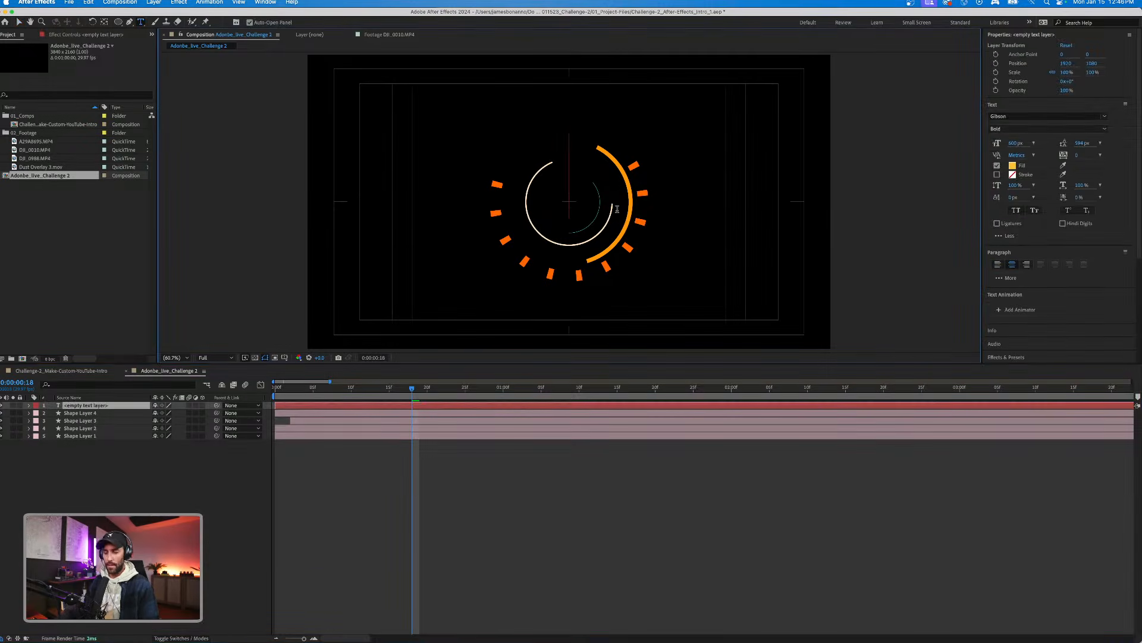
{"action": "type", "text": "ADOIBE"}
{"action": "key", "text": "BackSpace"}
{"action": "key", "text": "BackSpace"}
{"action": "key", "text": "BackSpace"}
{"action": "type", "text": "BE"}
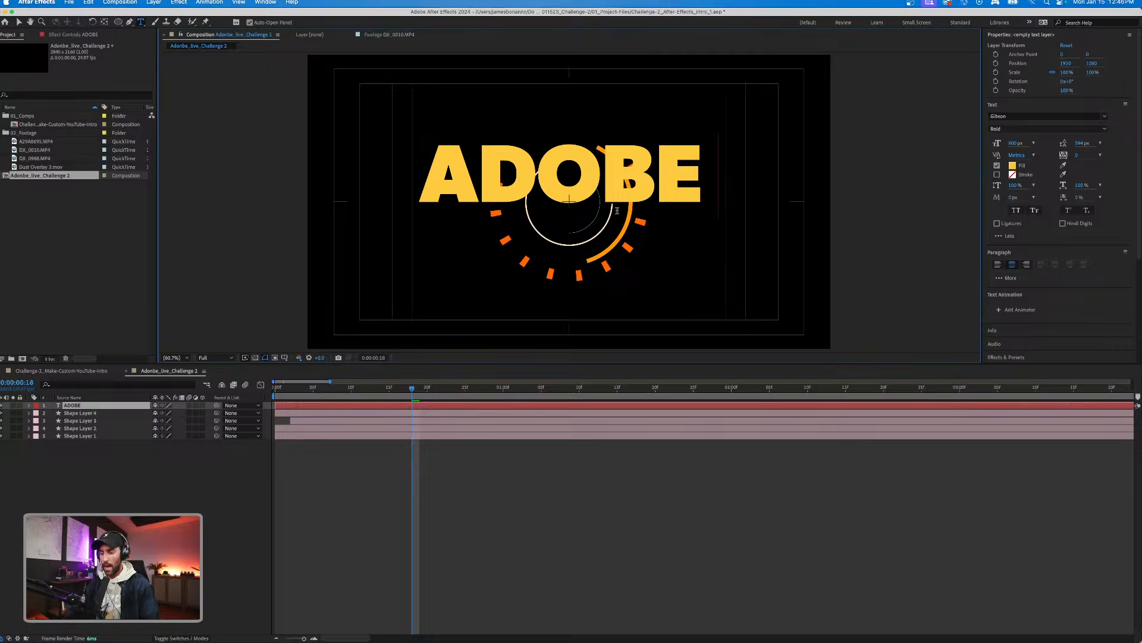
{"action": "type", "text": " LIVE"}
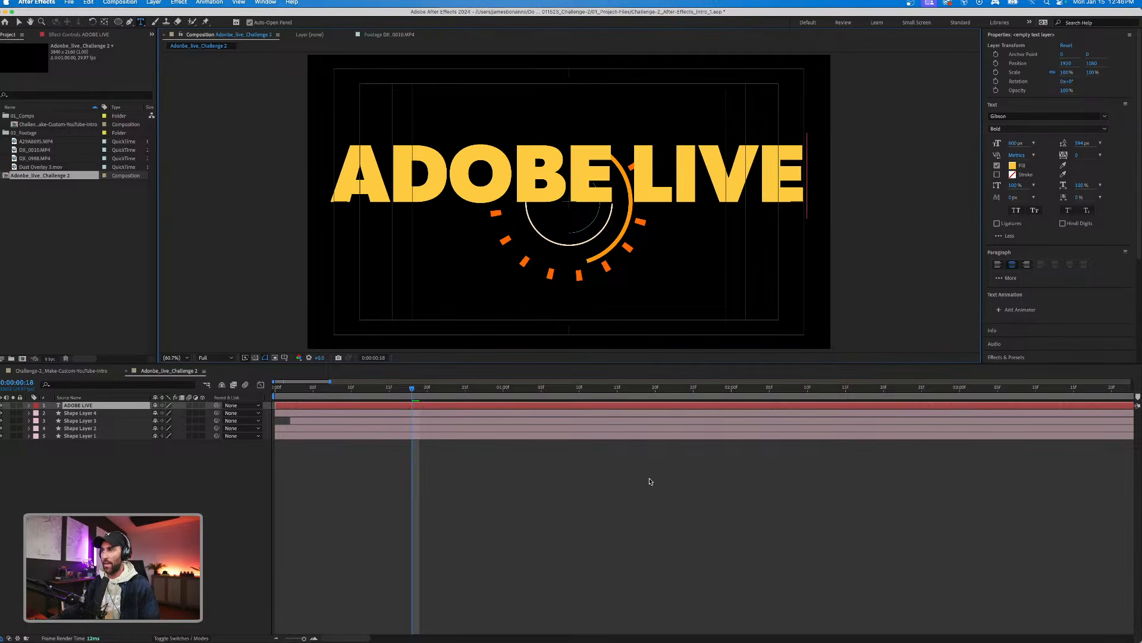
Center the ADOBE LIVE layer's anchor point in the text and align the layer to the composition's horizontal and vertical center.
{"action": "left_click", "coordinate": [407, 405]}
{"action": "left_click", "coordinate": [103, 24]}
{"action": "key", "text": "super+alt+Home"}
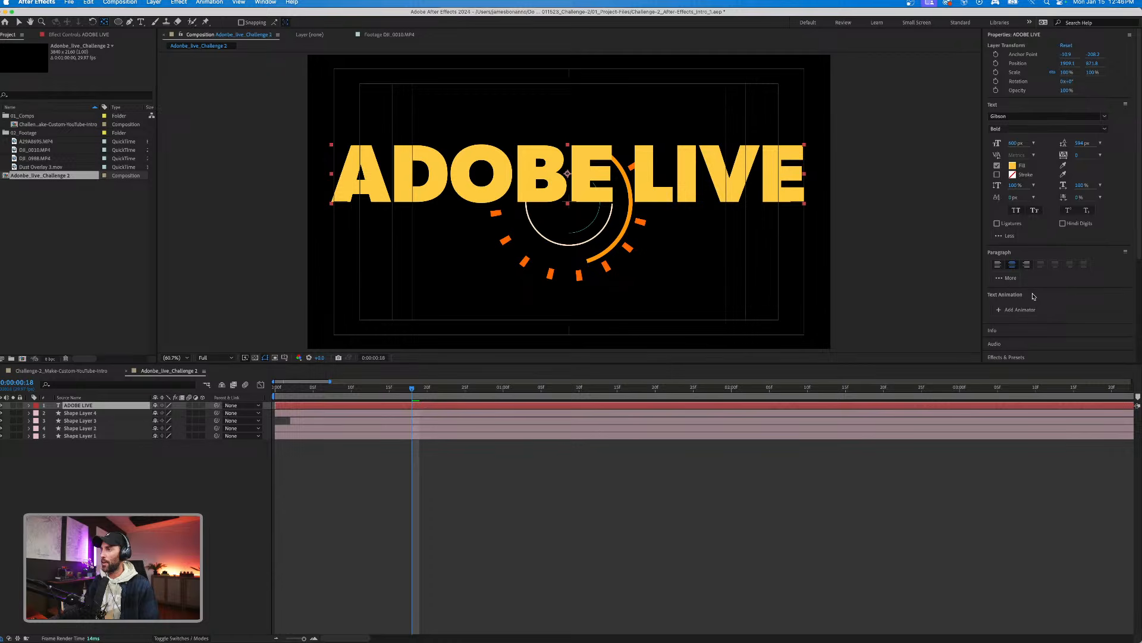
{"action": "scroll", "coordinate": [1016, 347], "scroll_direction": "down", "scroll_amount": 5}
{"action": "left_click", "coordinate": [1000, 233]}
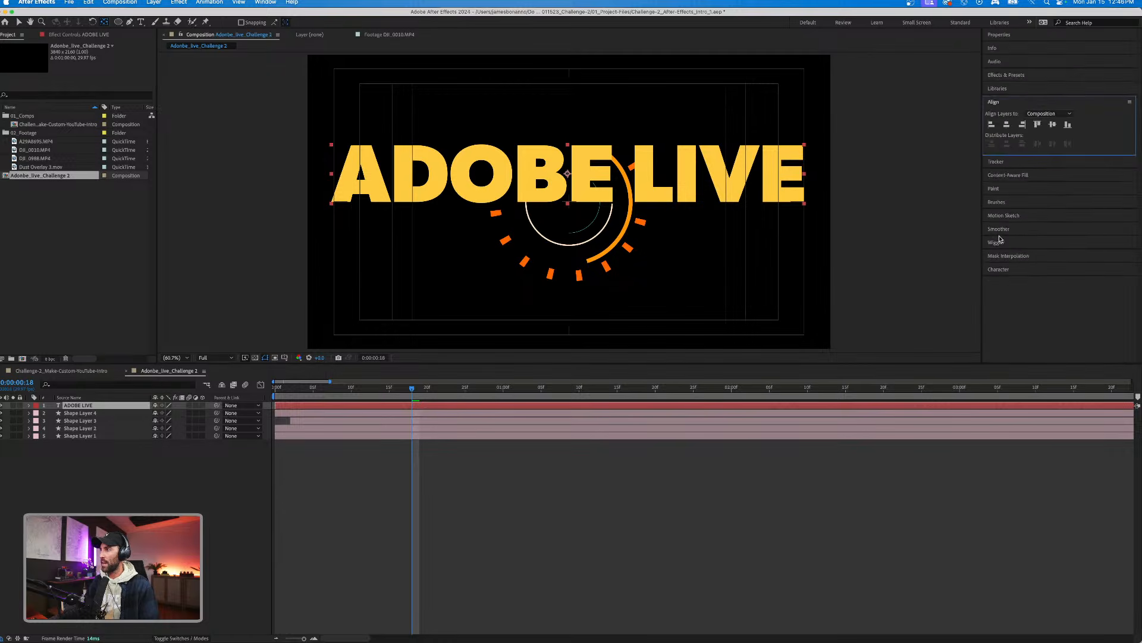
{"action": "left_click", "coordinate": [1008, 126]}
{"action": "left_click", "coordinate": [1052, 124]}
{"action": "left_click", "coordinate": [662, 507]}
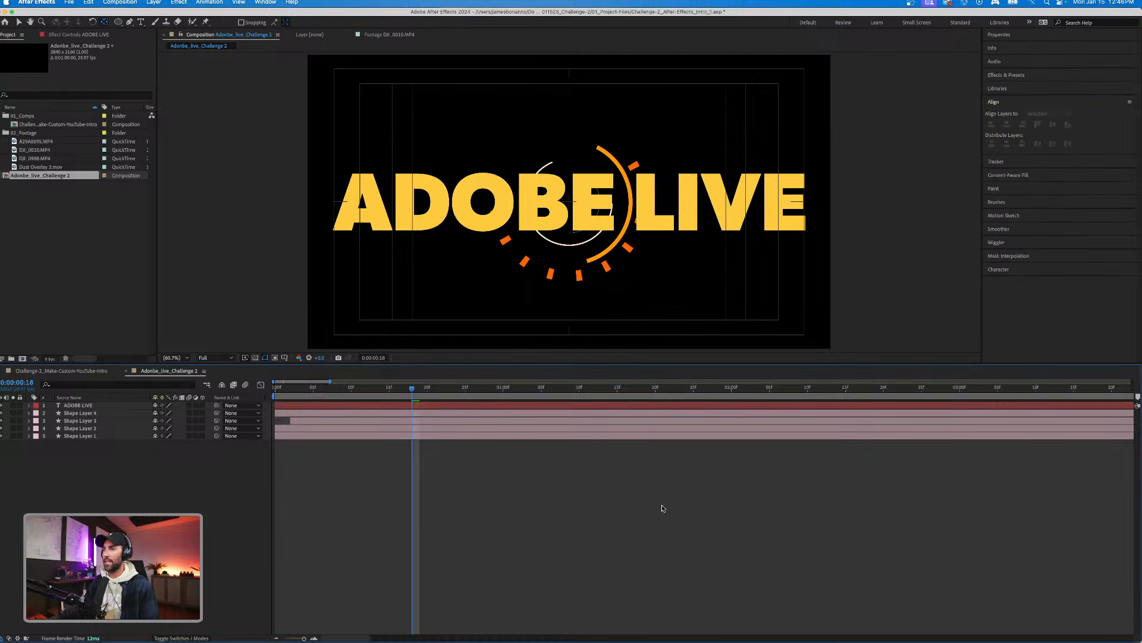
Return to the first frame and scale the ADOBE LIVE text up to 953%.
{"action": "left_click_drag", "start_coordinate": [412, 388], "coordinate": [258, 411]}
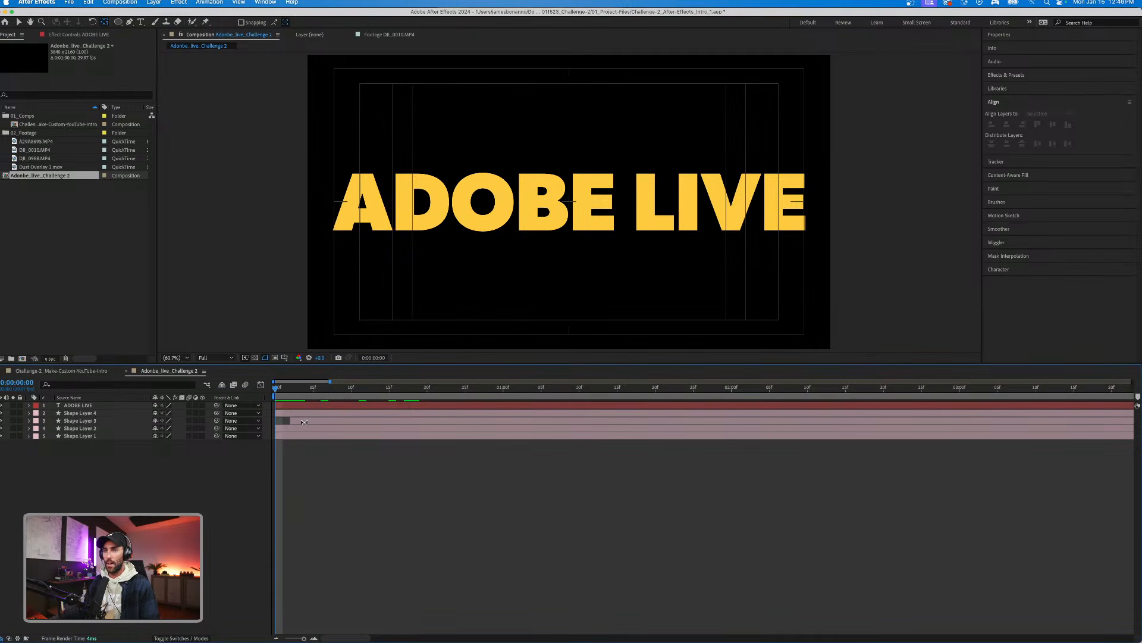
{"action": "left_click", "coordinate": [310, 402]}
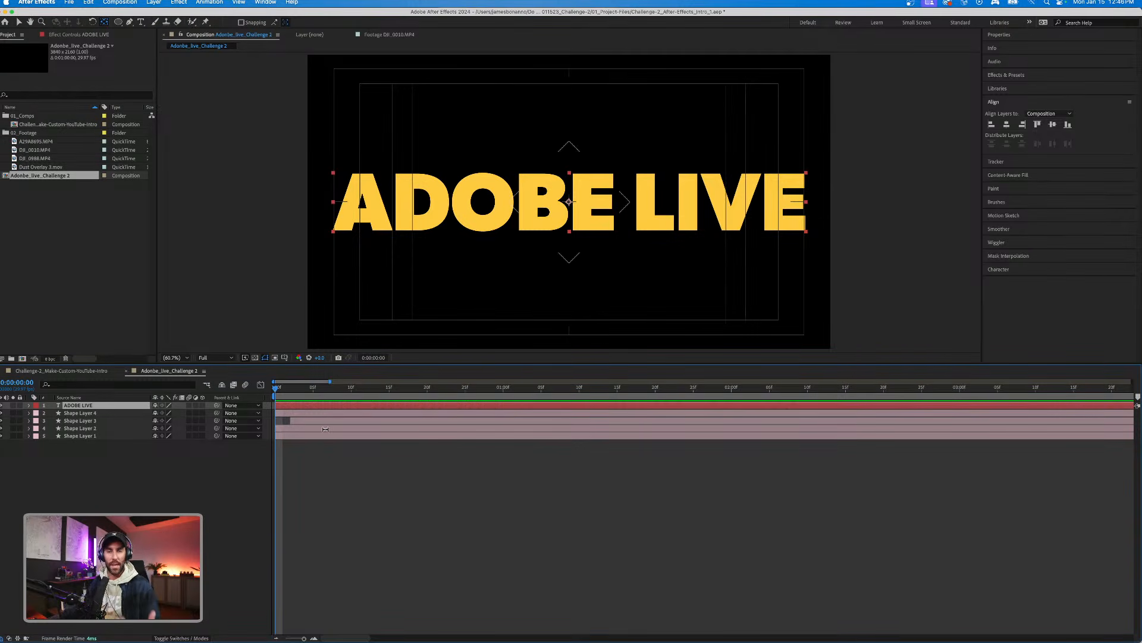
{"action": "key", "text": "v"}
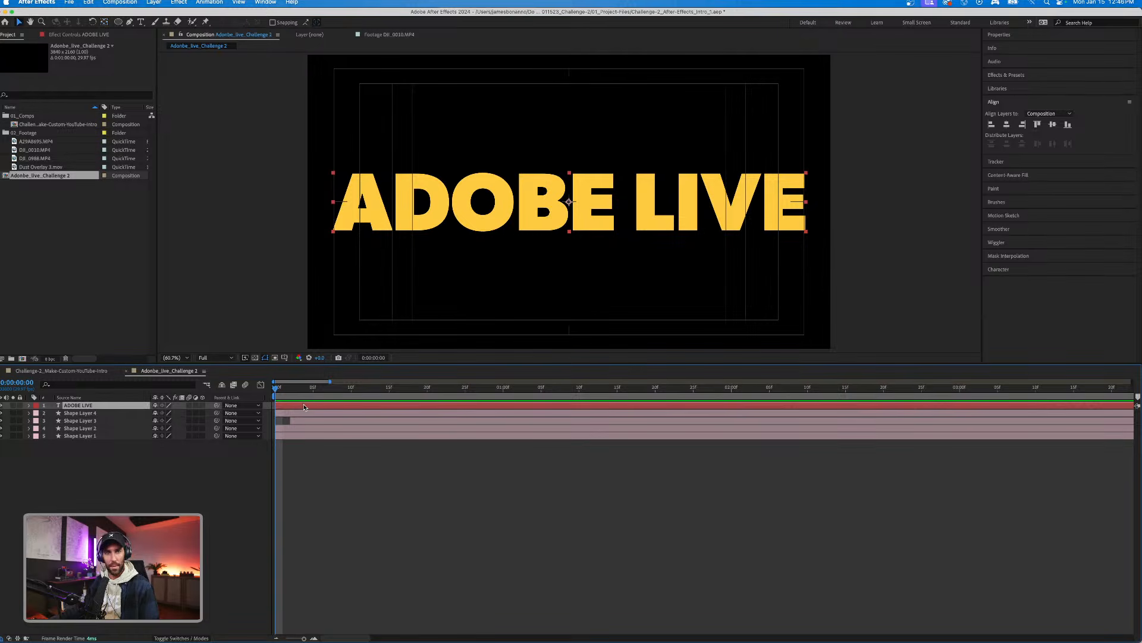
{"action": "key", "text": "s"}
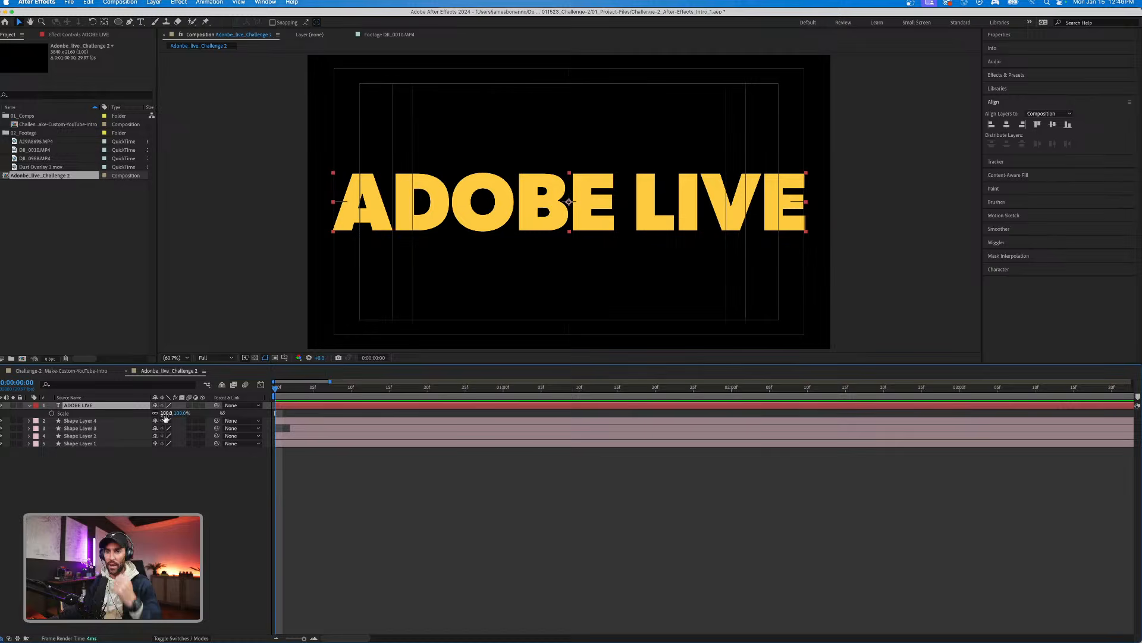
{"action": "left_click_drag", "start_coordinate": [167, 413], "coordinate": [533, 401]}
{"action": "left_click", "coordinate": [406, 562]}
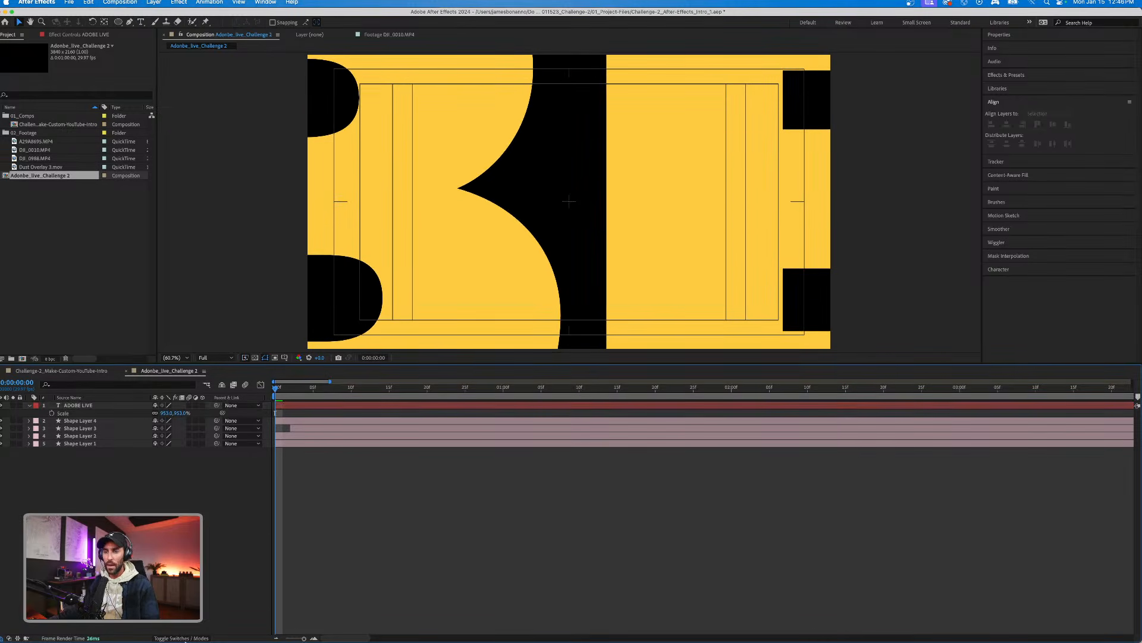
{"action": "left_click", "coordinate": [221, 622]}
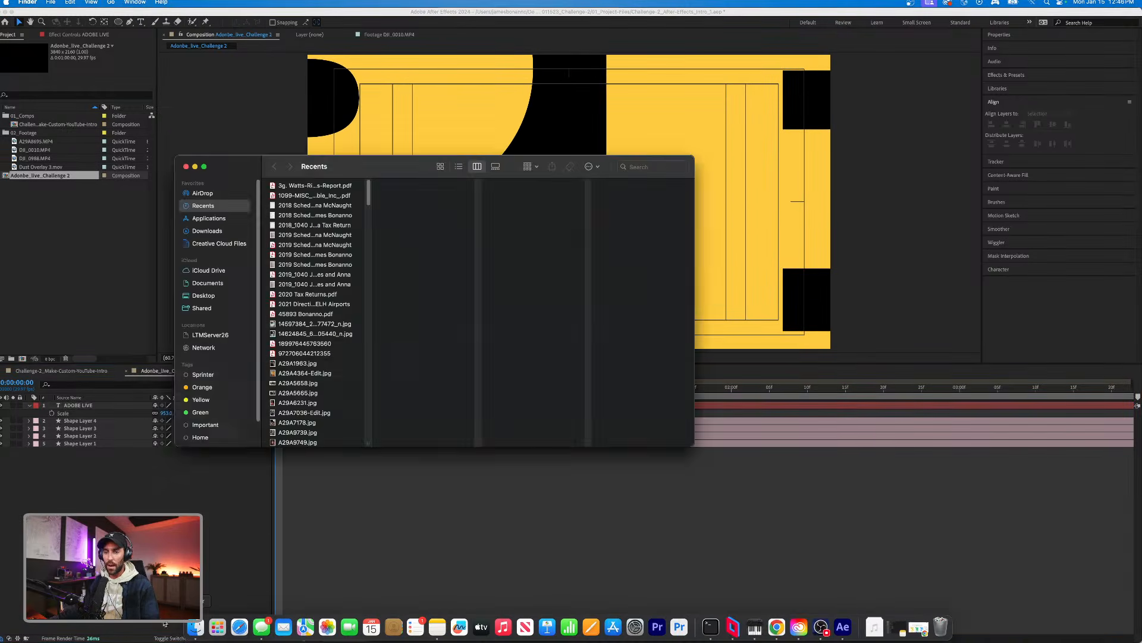
{"action": "left_click", "coordinate": [195, 168]}
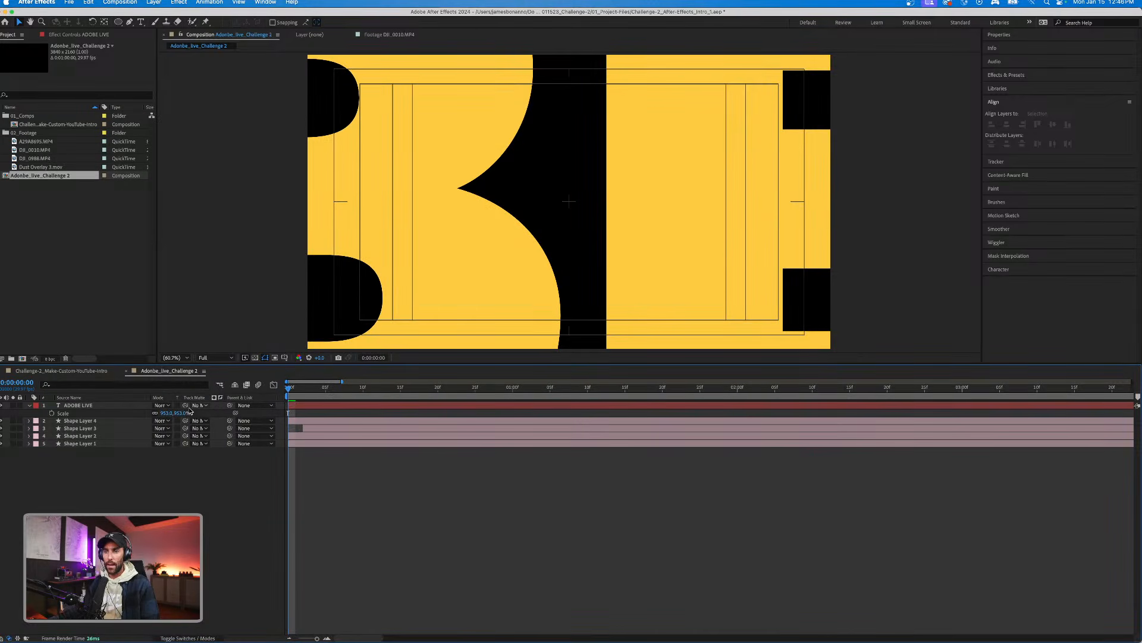
{"action": "left_click", "coordinate": [178, 638]}
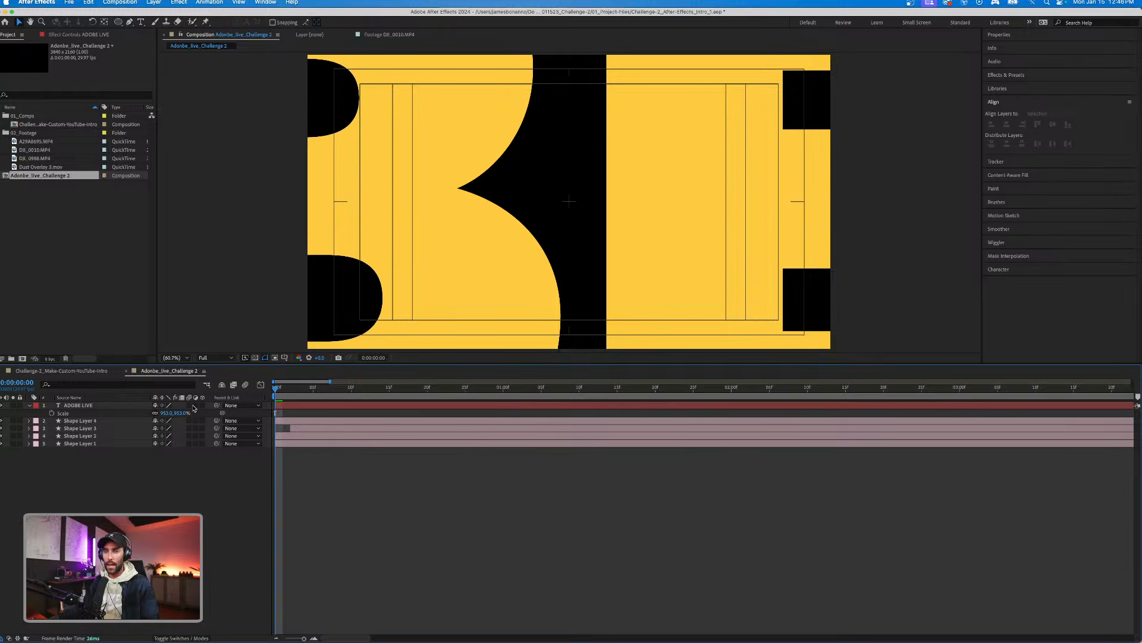
Set the ADOBE LIVE layer's scale to 100% at 0:00:00:18 and create a Scale keyframe there.
{"action": "left_click", "coordinate": [297, 406]}
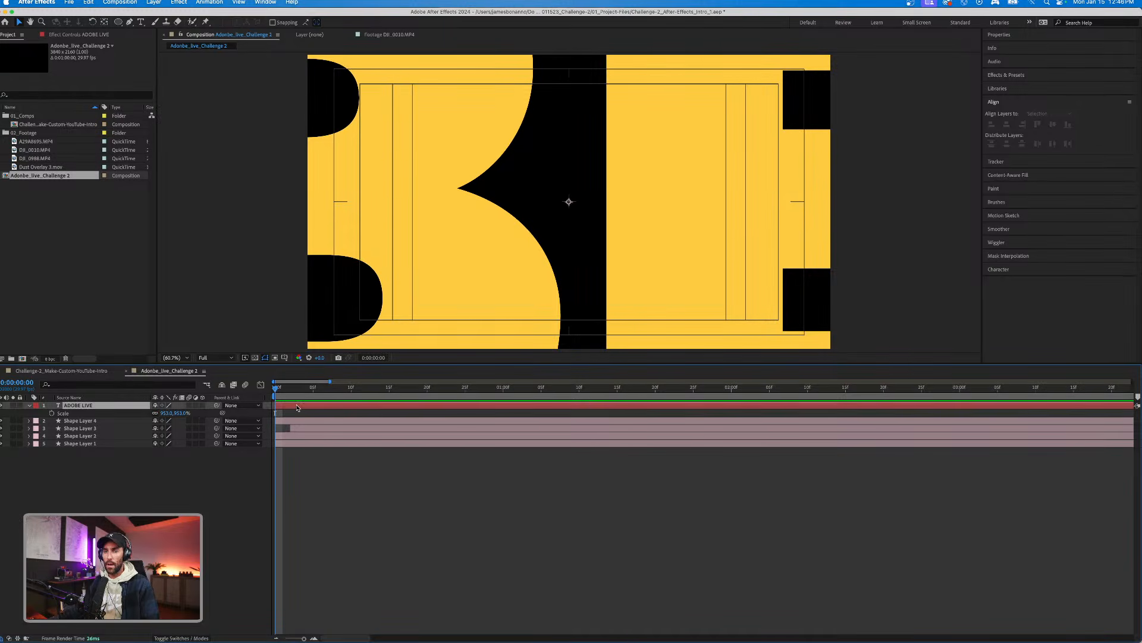
{"action": "left_click_drag", "start_coordinate": [275, 388], "coordinate": [411, 385]}
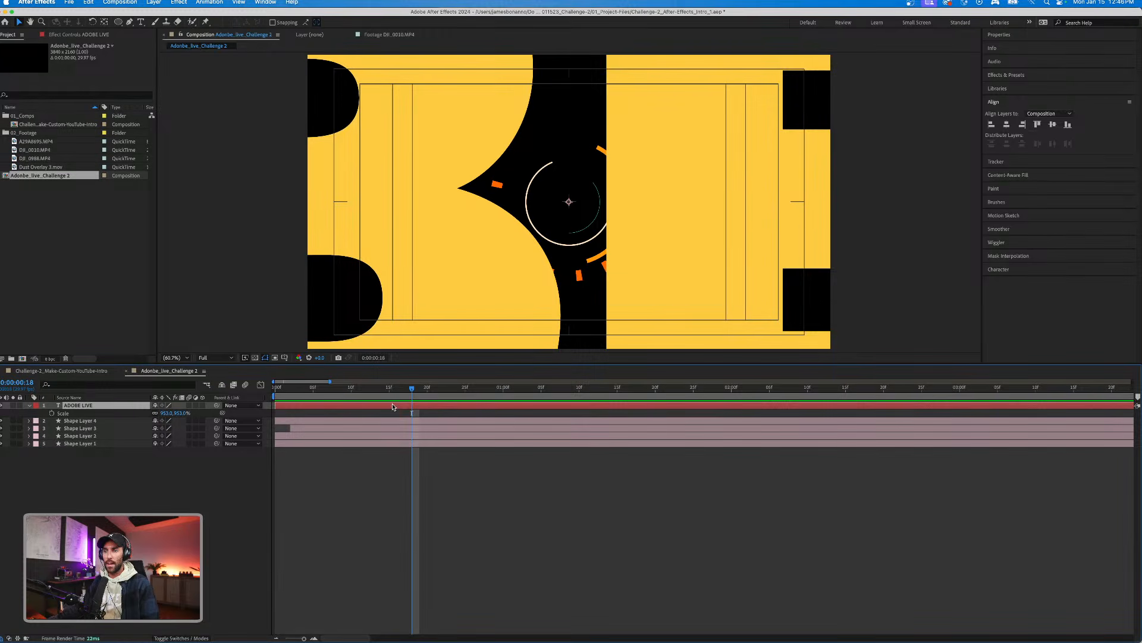
{"action": "left_click_drag", "start_coordinate": [172, 413], "coordinate": [173, 413]}
{"action": "left_click", "coordinate": [171, 412]}
{"action": "type", "text": "100"}
{"action": "key", "text": "Return"}
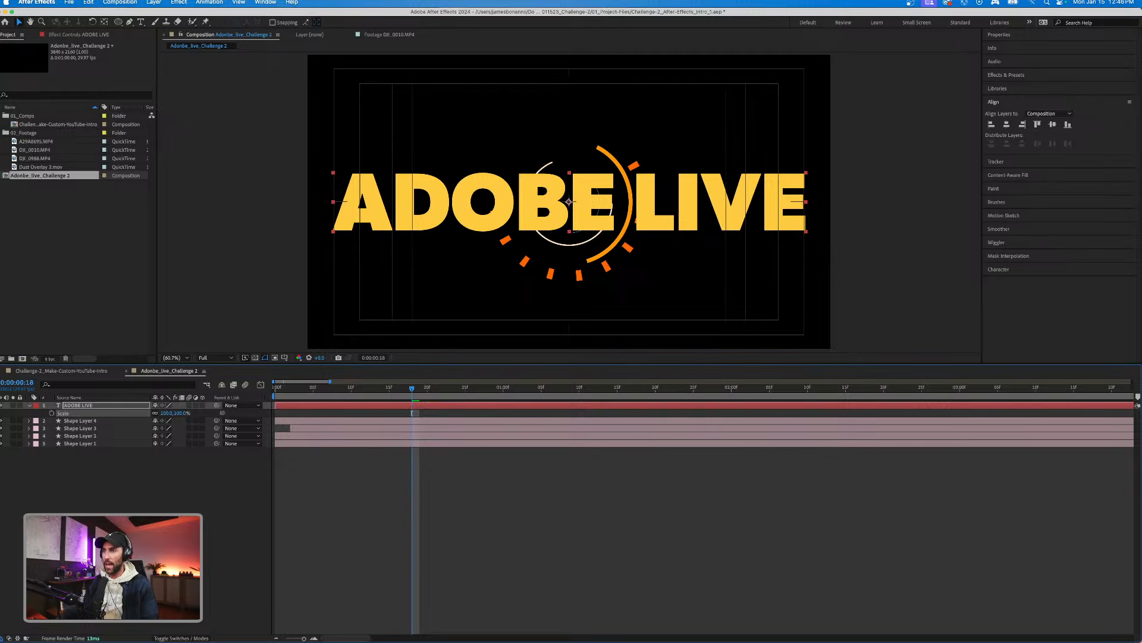
{"action": "left_click", "coordinate": [149, 468]}
{"action": "left_click", "coordinate": [79, 405]}
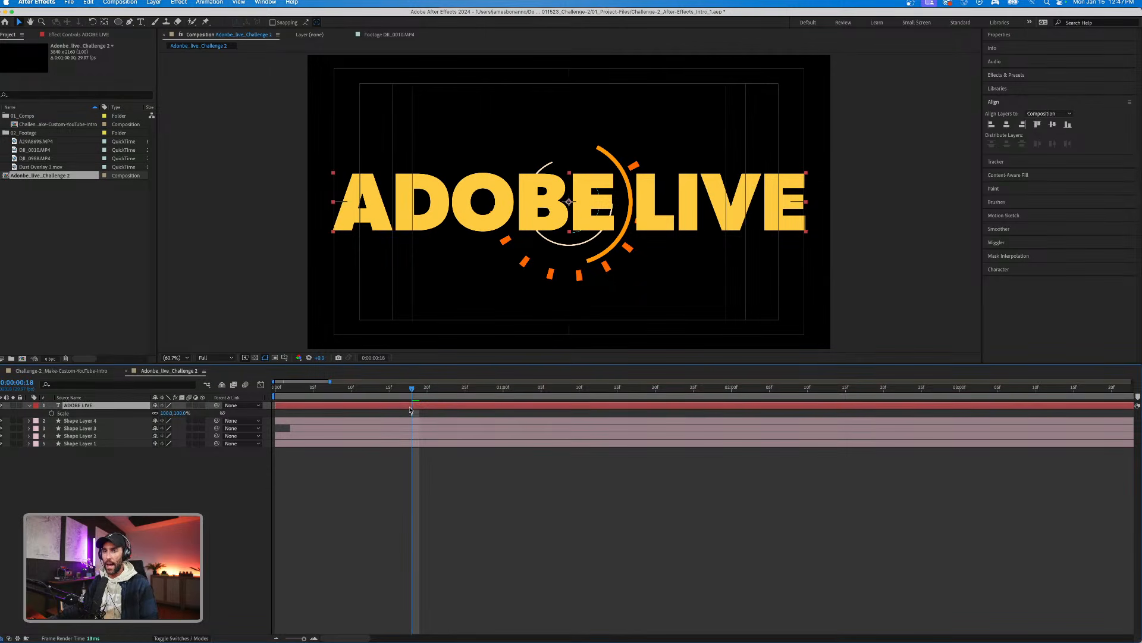
{"action": "left_click", "coordinate": [52, 413]}
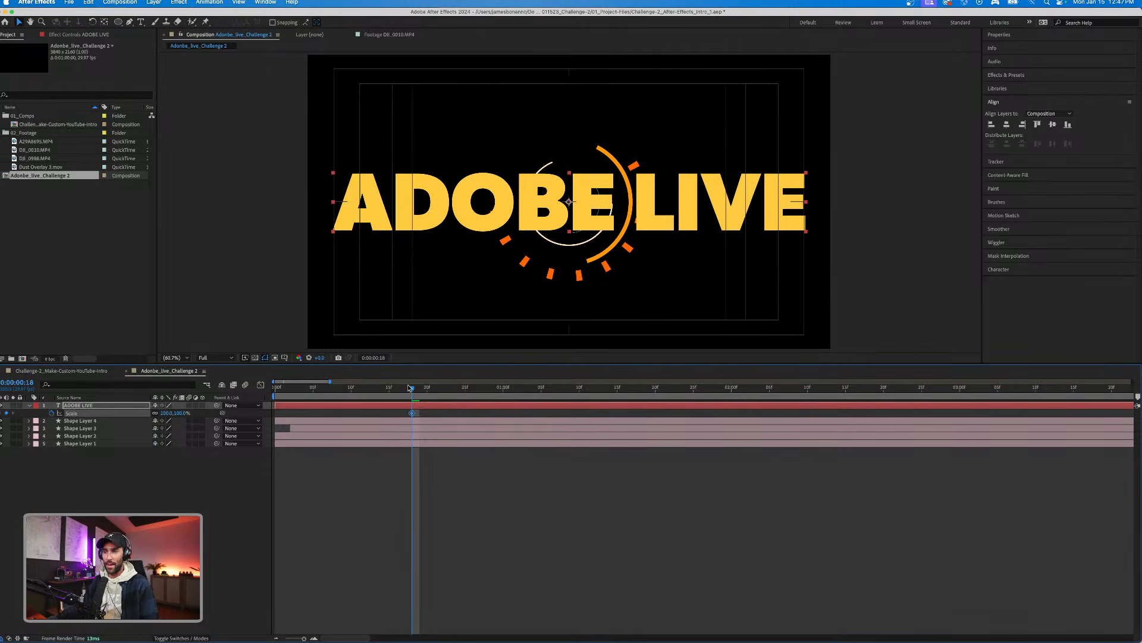
Add a Scale keyframe of 1418% to the ADOBE LIVE layer on the first frame and preview the zoom.
{"action": "key", "text": "Home"}
{"action": "left_click_drag", "start_coordinate": [166, 412], "coordinate": [689, 372]}
{"action": "left_click", "coordinate": [387, 450]}
{"action": "key", "text": "space"}
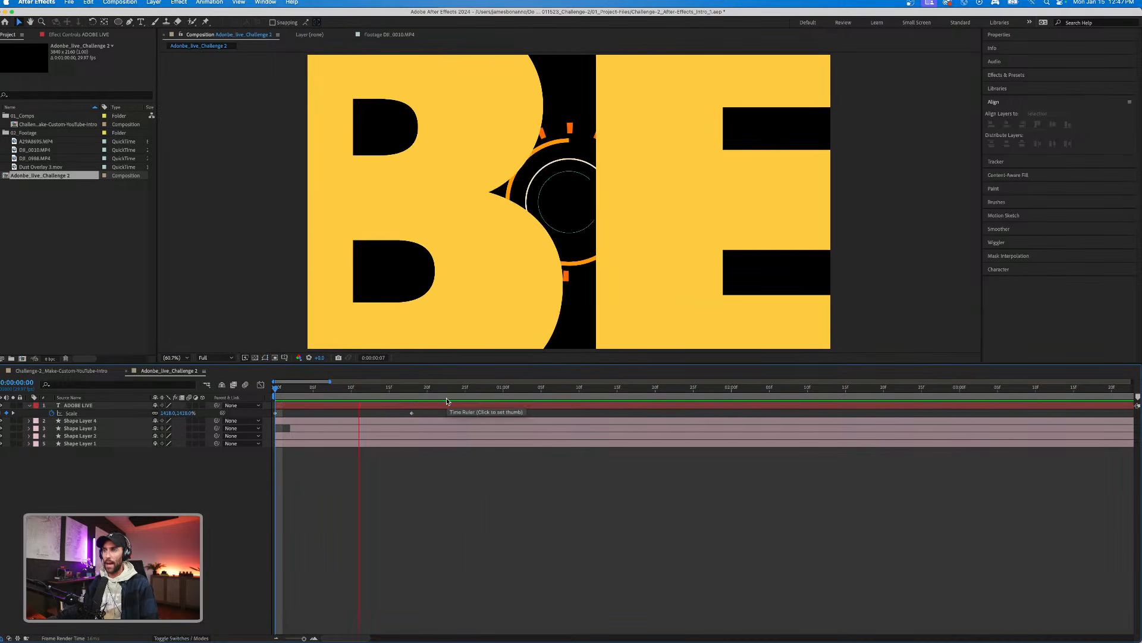
{"action": "key", "text": "space"}
Set the ADOBE LIVE Scale keyframe at 0:00:00:18 to 70% and preview the animation.
{"action": "left_click", "coordinate": [412, 395]}
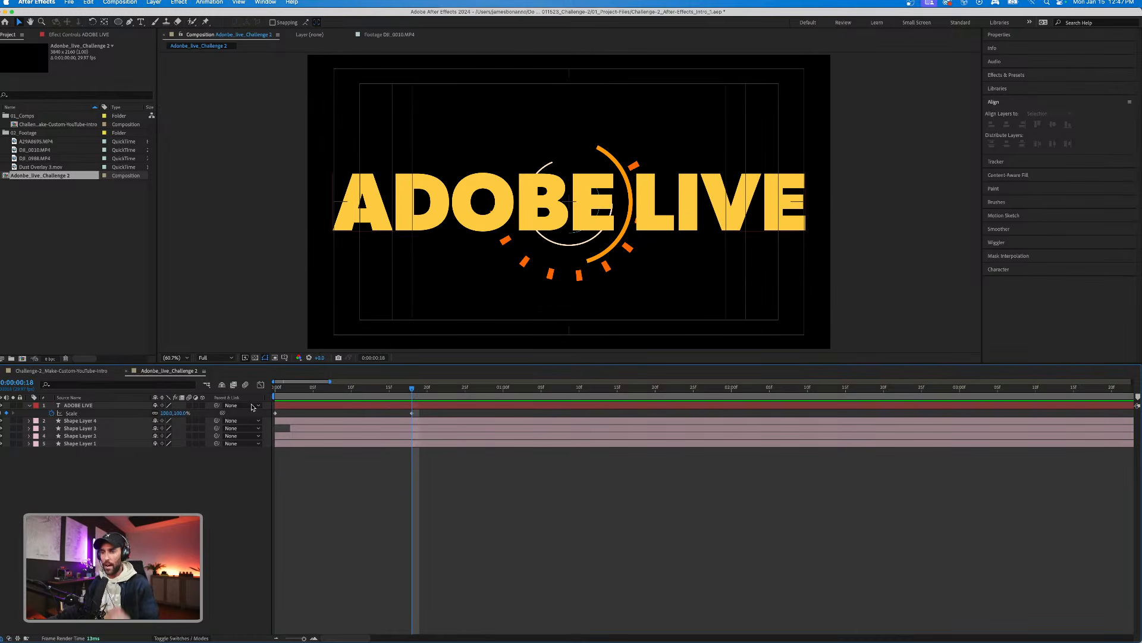
{"action": "key", "text": "Home"}
{"action": "key", "text": "k"}
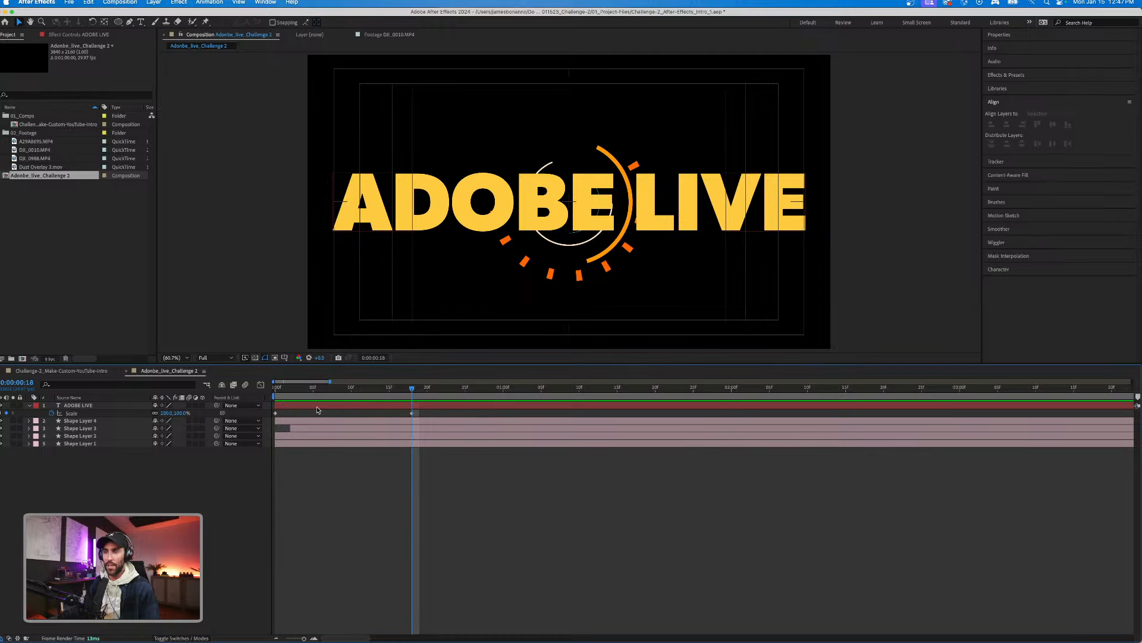
{"action": "left_click", "coordinate": [412, 414]}
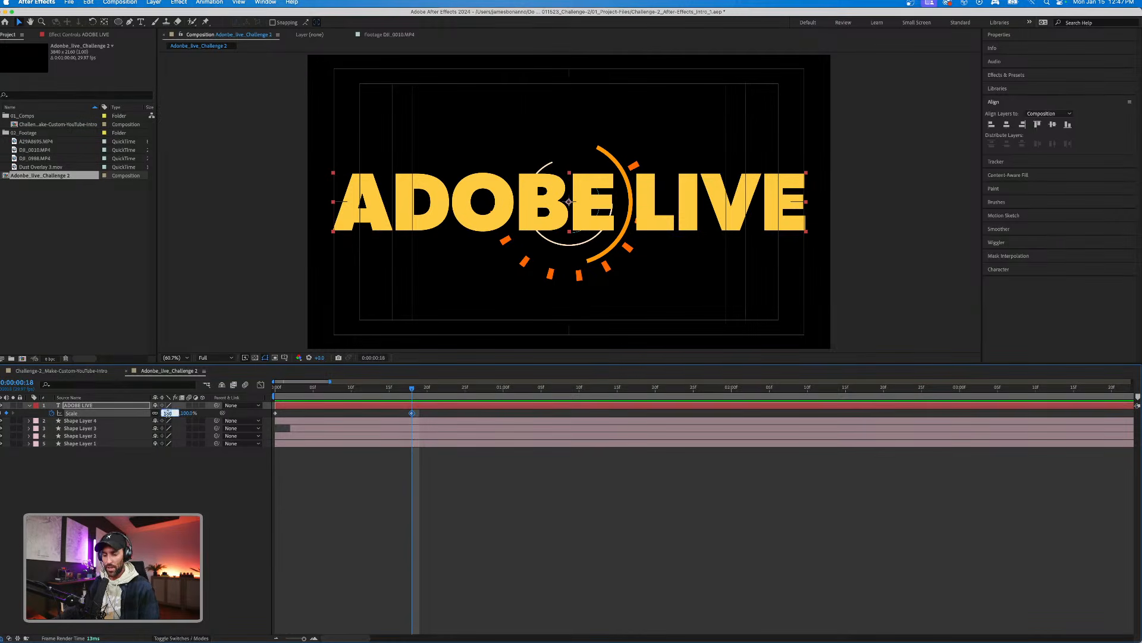
{"action": "key", "text": "Return"}
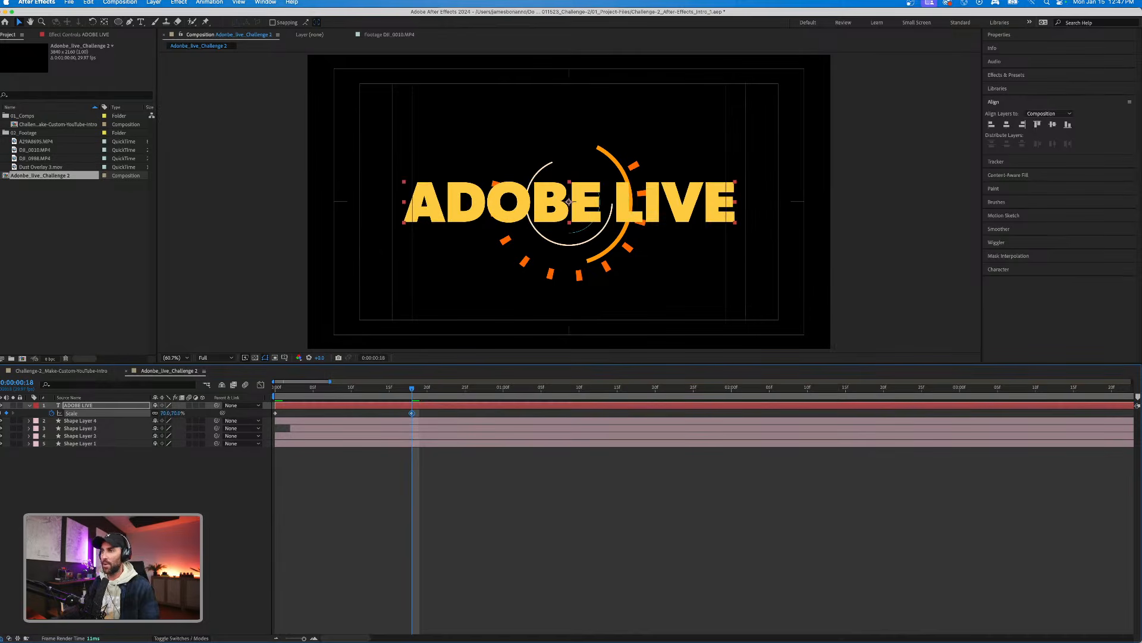
{"action": "left_click", "coordinate": [459, 525]}
{"action": "key", "text": "space"}
{"action": "key", "text": "space"}
Apply Easy Ease Out to the first ADOBE LIVE Scale keyframe and Easy Ease to the last one.
{"action": "left_click", "coordinate": [275, 413]}
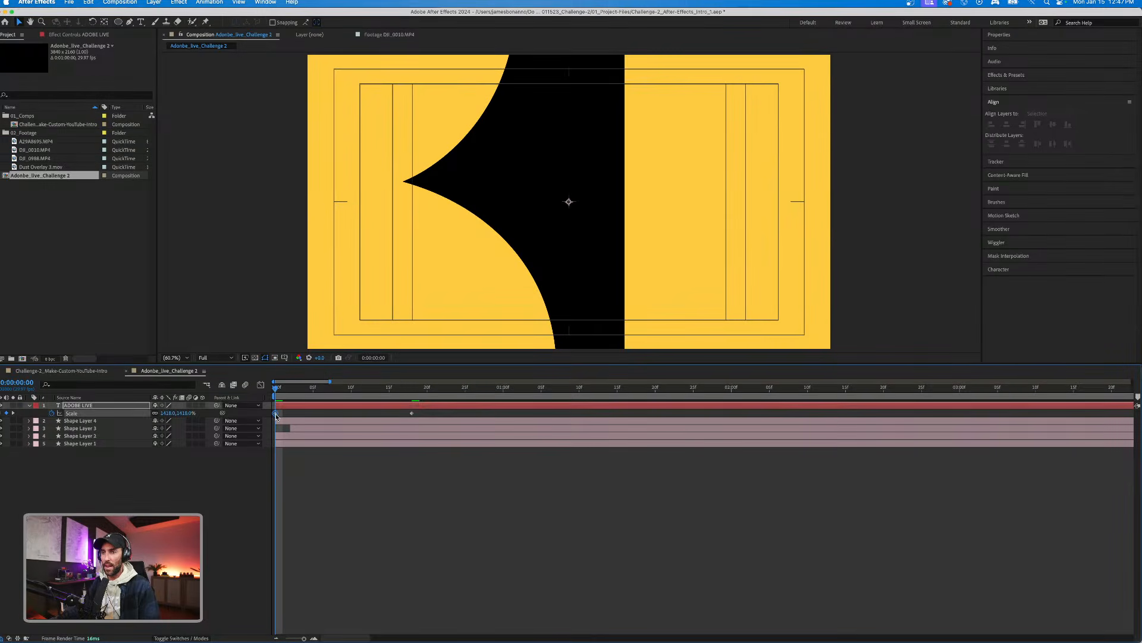
{"action": "right_click", "coordinate": [275, 414]}
{"action": "mouse_move", "coordinate": [324, 554]}
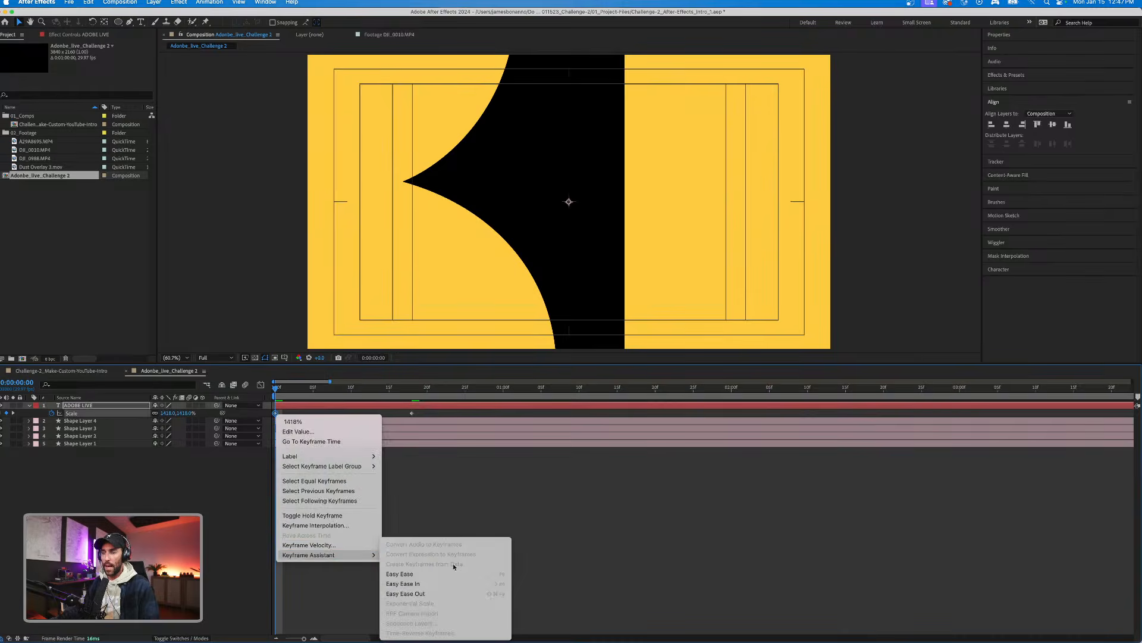
{"action": "left_click", "coordinate": [417, 594]}
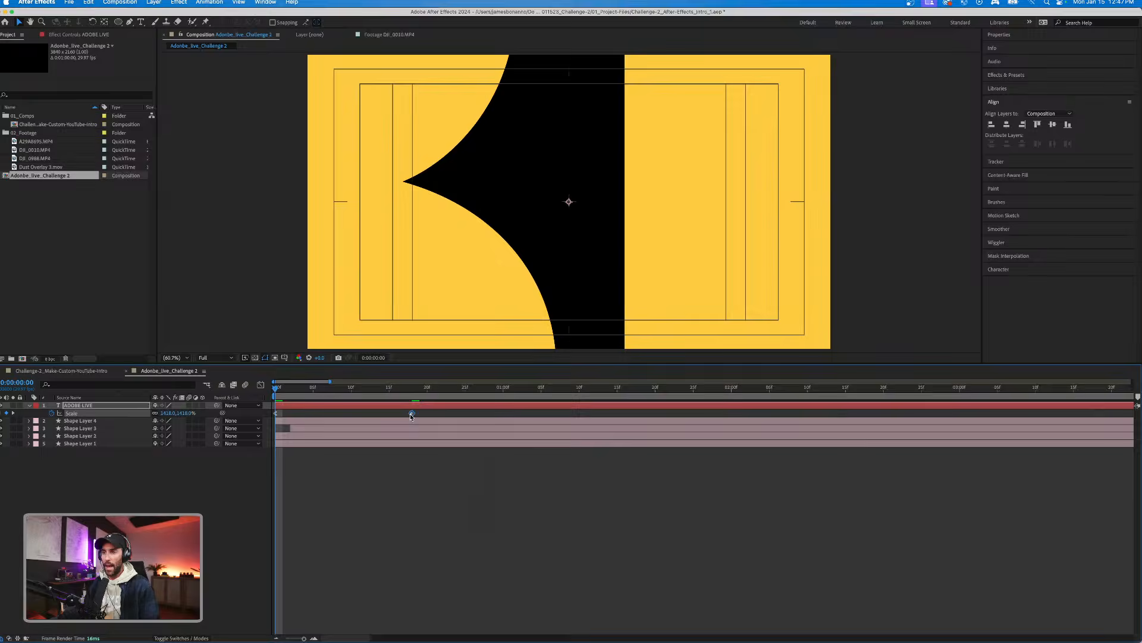
{"action": "right_click", "coordinate": [411, 413]}
{"action": "mouse_move", "coordinate": [476, 555]}
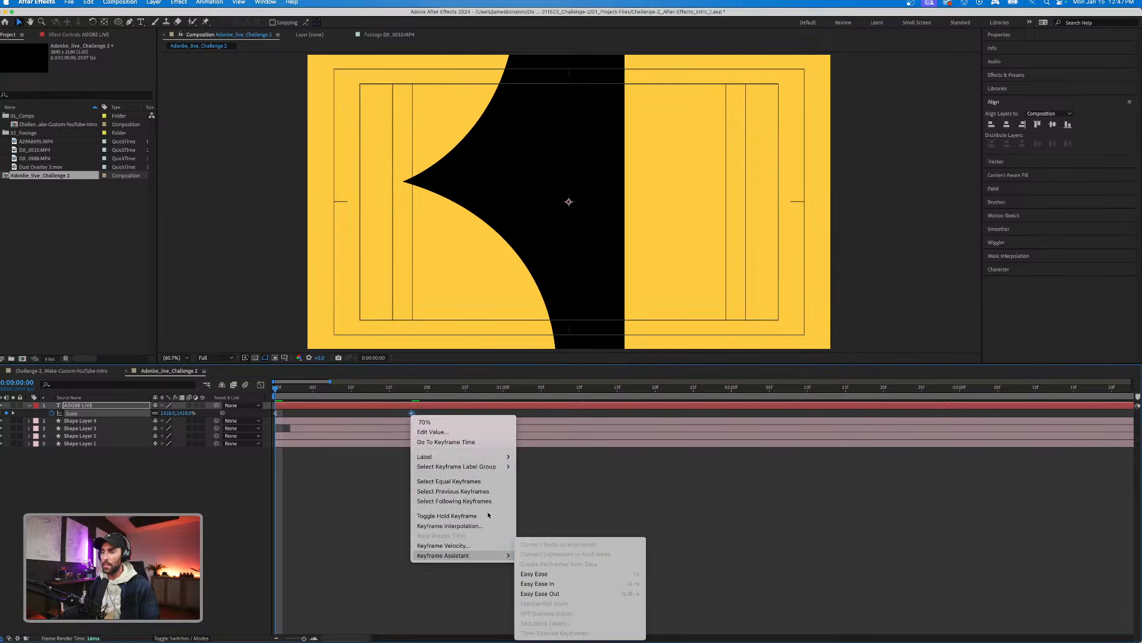
{"action": "left_click", "coordinate": [549, 575]}
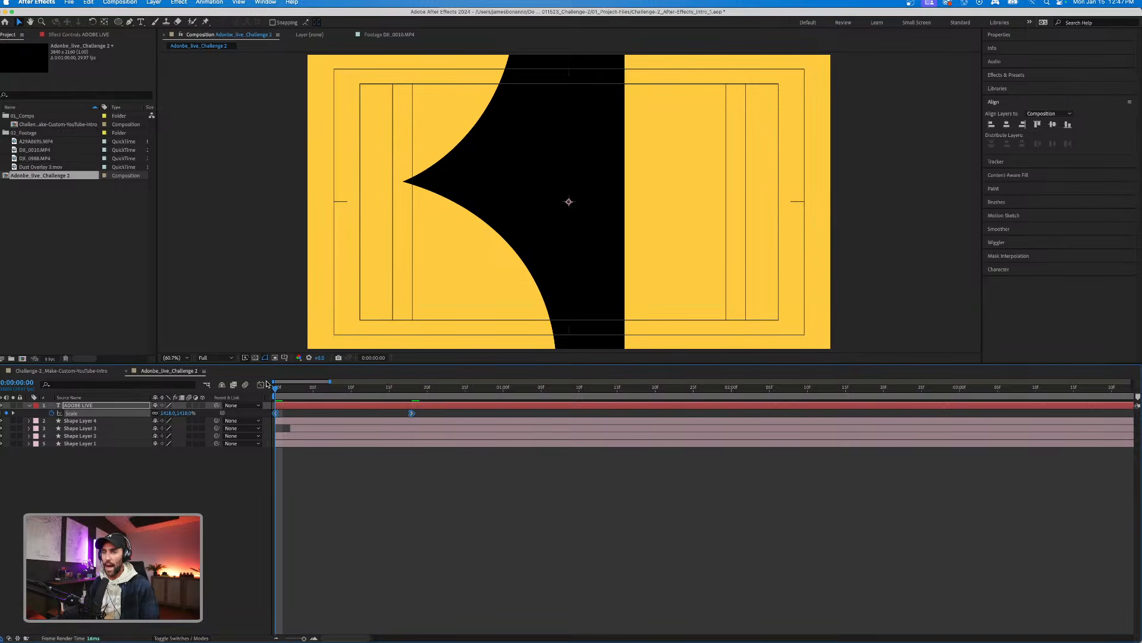
Extend the last Scale keyframe's incoming influence back to about frame 9 in the speed graph, and preview the eased zoom.
{"action": "left_click", "coordinate": [262, 385]}
{"action": "left_click", "coordinate": [412, 416]}
{"action": "left_click_drag", "start_coordinate": [390, 420], "coordinate": [343, 418]}
{"action": "key", "text": "space"}
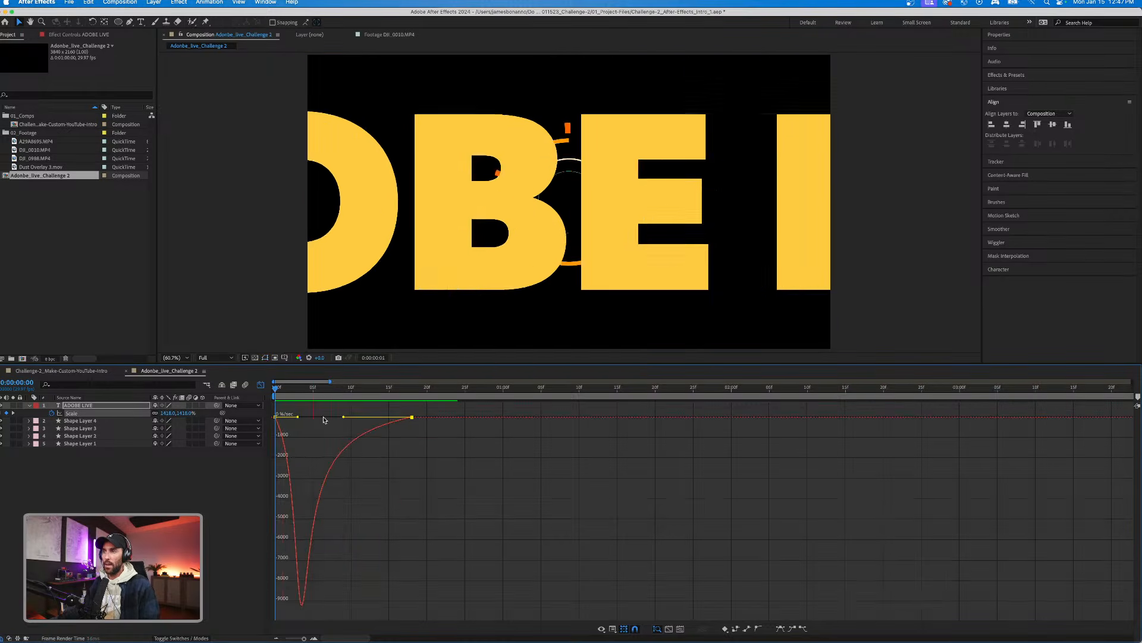
Preview the eased zoom, close the speed graph to return to the layer bars, and replay the animation from the start.
{"action": "key", "text": "space"}
{"action": "left_click", "coordinate": [261, 386]}
{"action": "left_click", "coordinate": [424, 481]}
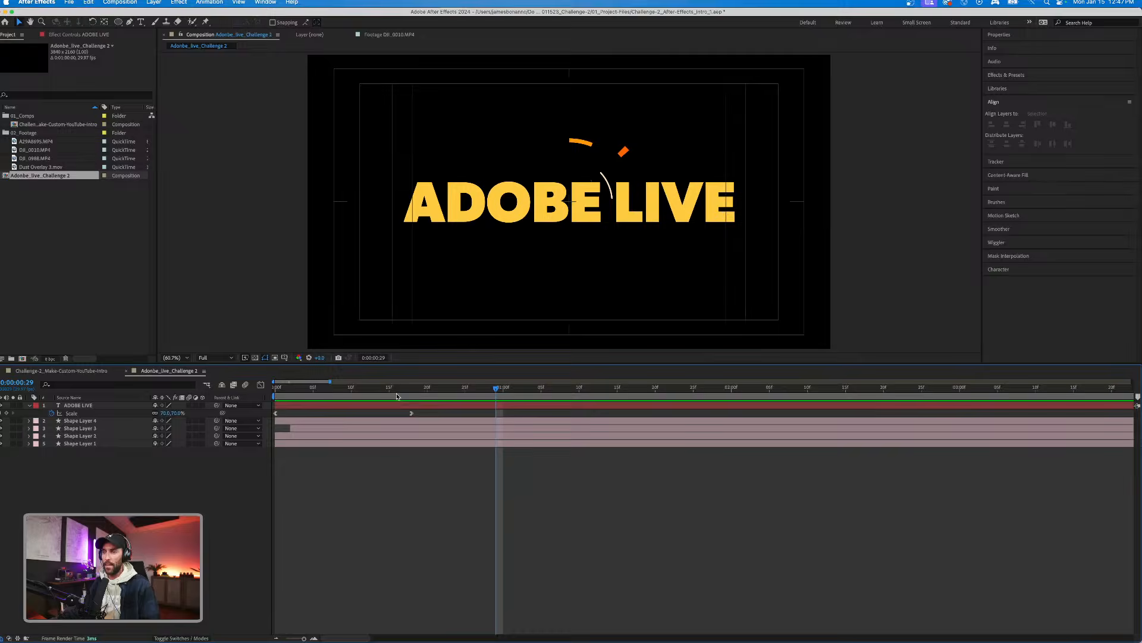
{"action": "key", "text": "Home"}
{"action": "key", "text": "space"}
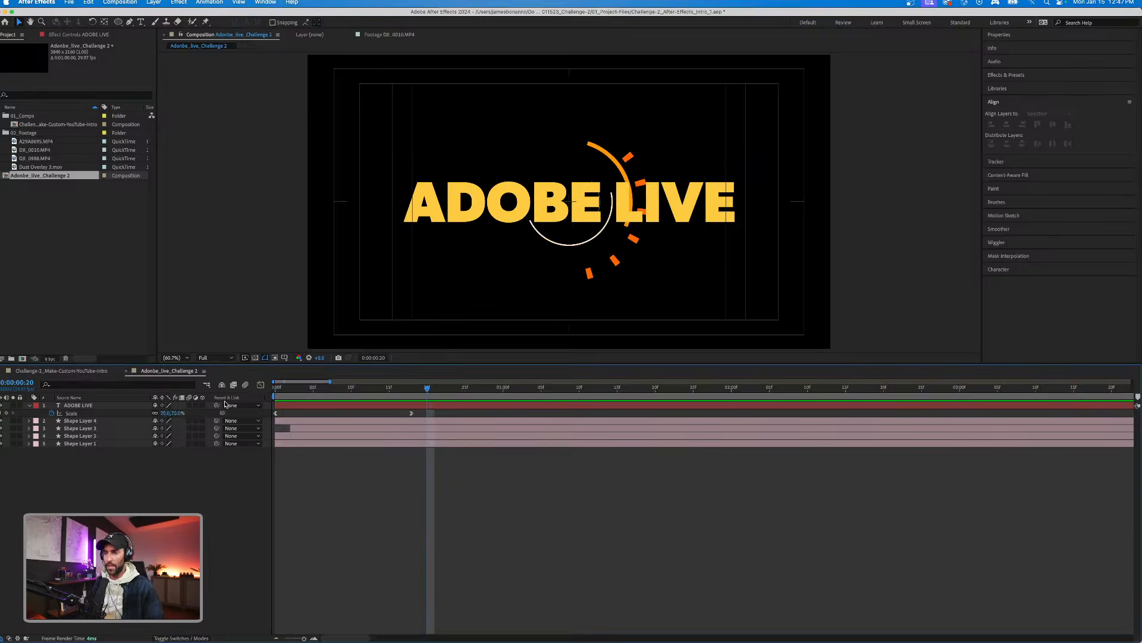
Shorten the ADOBE LIVE Scale animation to 10 frames, shift the layer to start at frame 6, and preview the timing.
{"action": "mouse_move", "coordinate": [410, 414]}
{"action": "left_mouse_down"}
{"action": "mouse_move", "coordinate": [350, 414]}
{"action": "mouse_move", "coordinate": [399, 406]}
{"action": "left_mouse_up"}
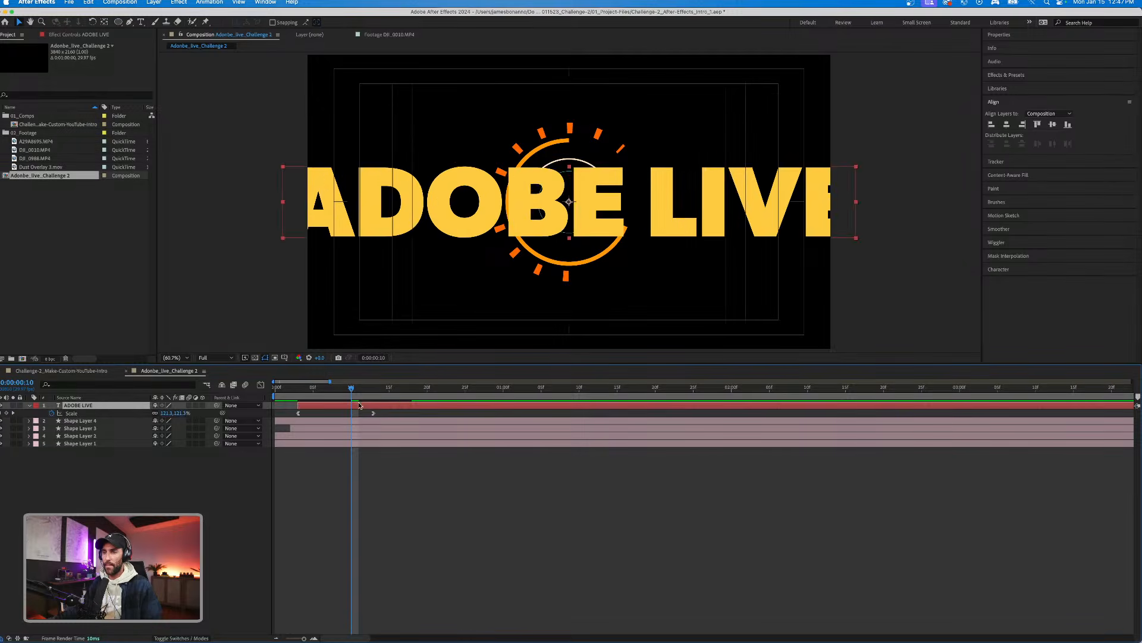
{"action": "key", "text": "space"}
{"action": "key", "text": "space"}
{"action": "left_click", "coordinate": [380, 462]}
{"action": "left_click_drag", "start_coordinate": [344, 406], "coordinate": [215, 399]}
{"action": "left_click", "coordinate": [351, 479]}
{"action": "key", "text": "space"}
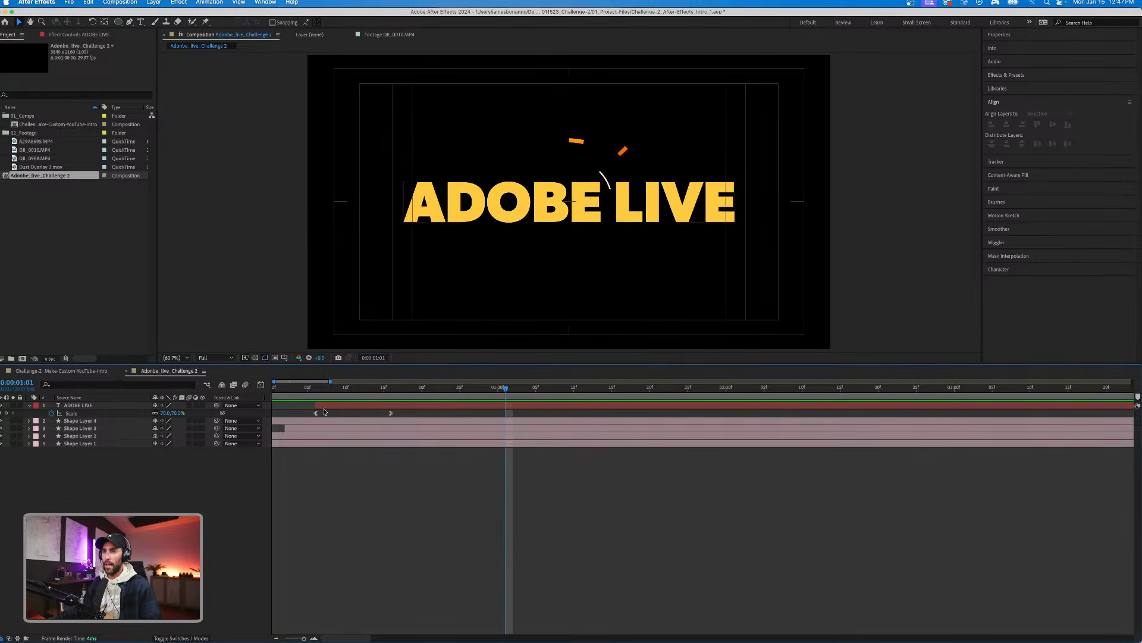
Enable motion blur for the ADOBE LIVE layer and the composition, and preview the blurred zoom from the start.
{"action": "left_click", "coordinate": [390, 388]}
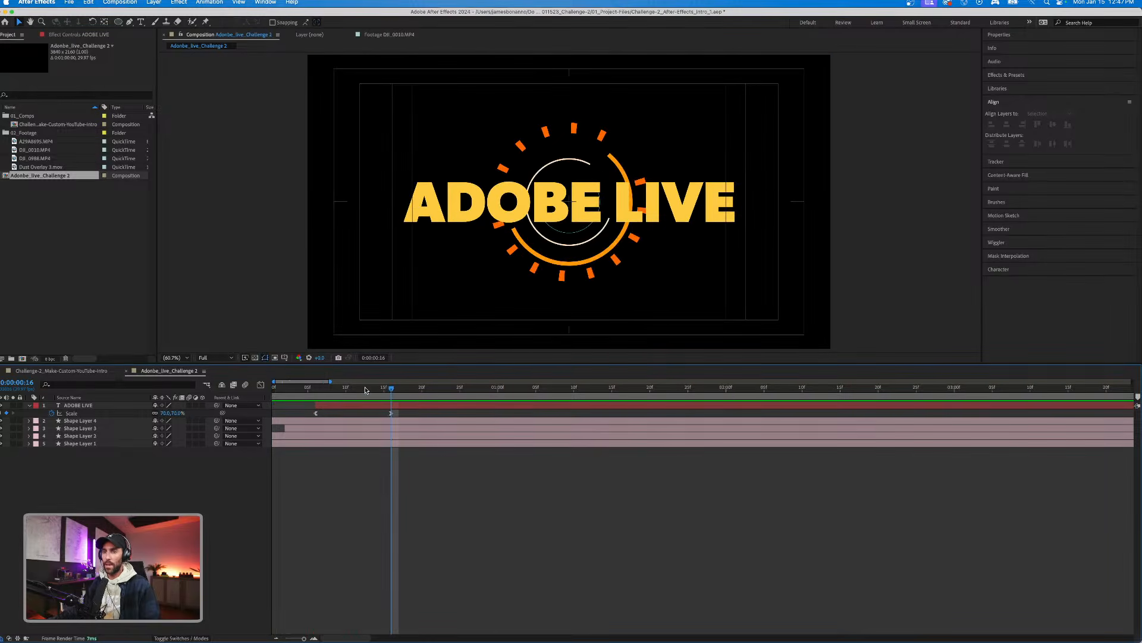
{"action": "left_click", "coordinate": [189, 405]}
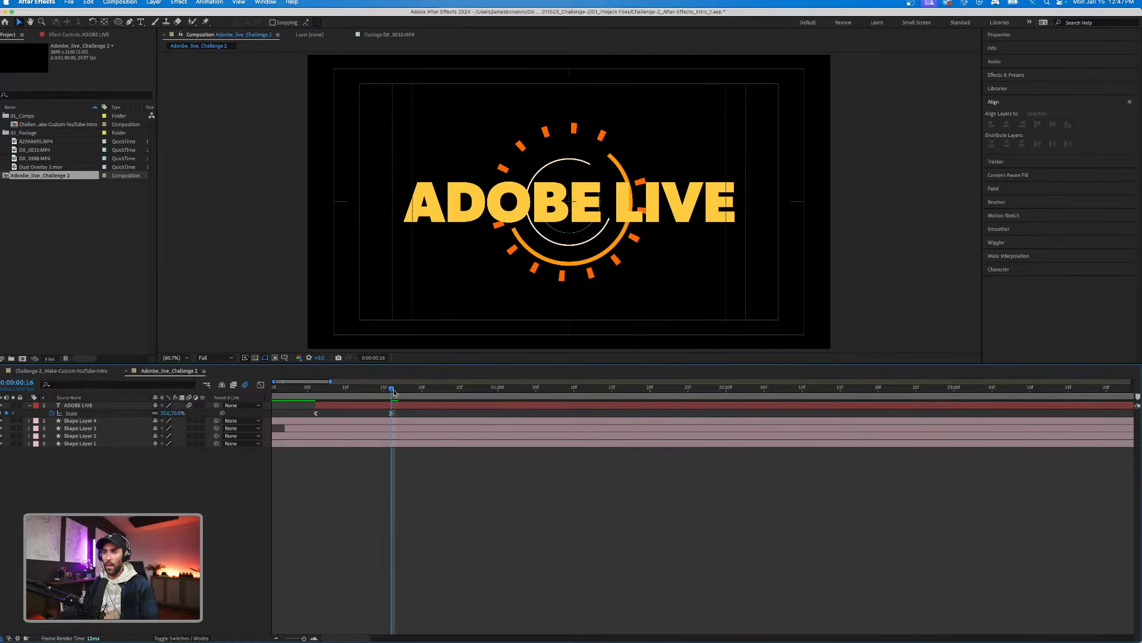
{"action": "key", "text": "Home"}
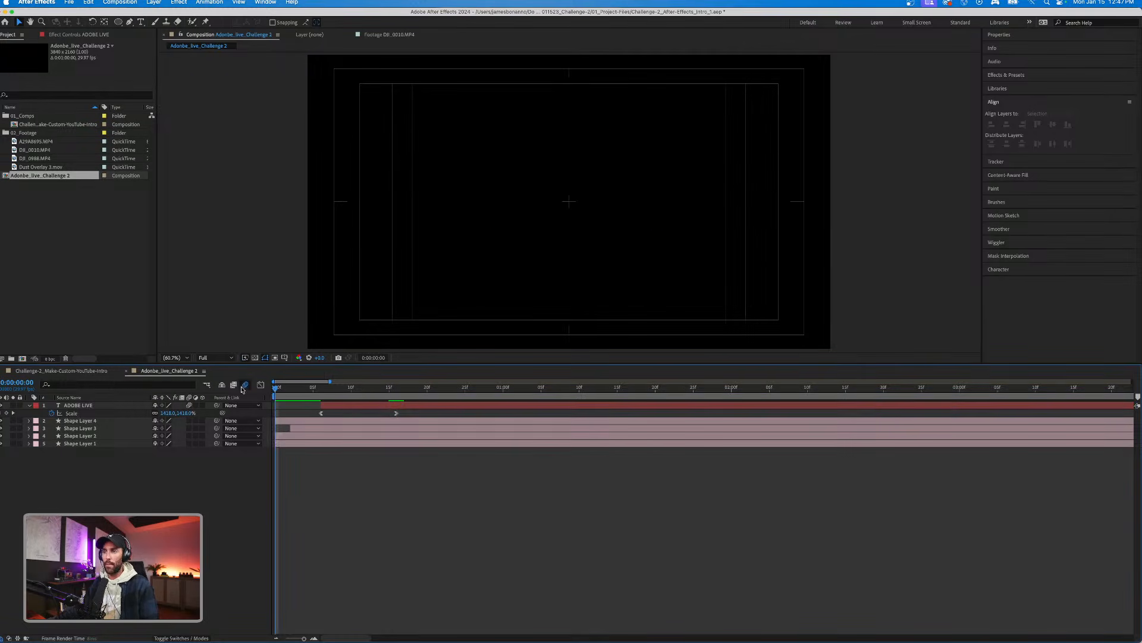
{"action": "left_click", "coordinate": [337, 406]}
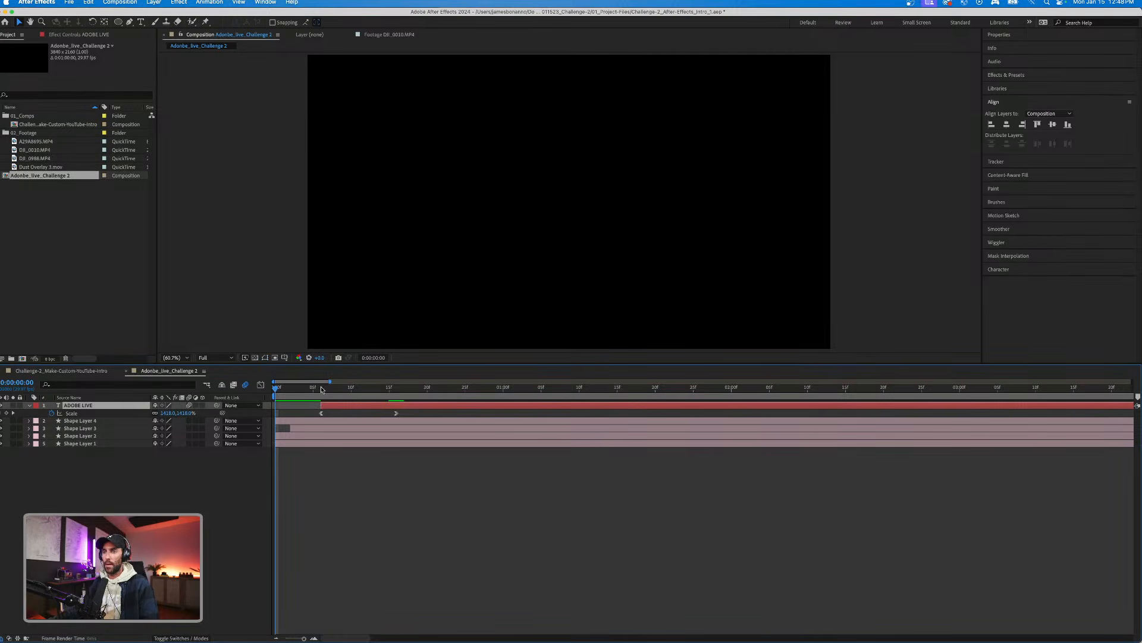
{"action": "key", "text": "space"}
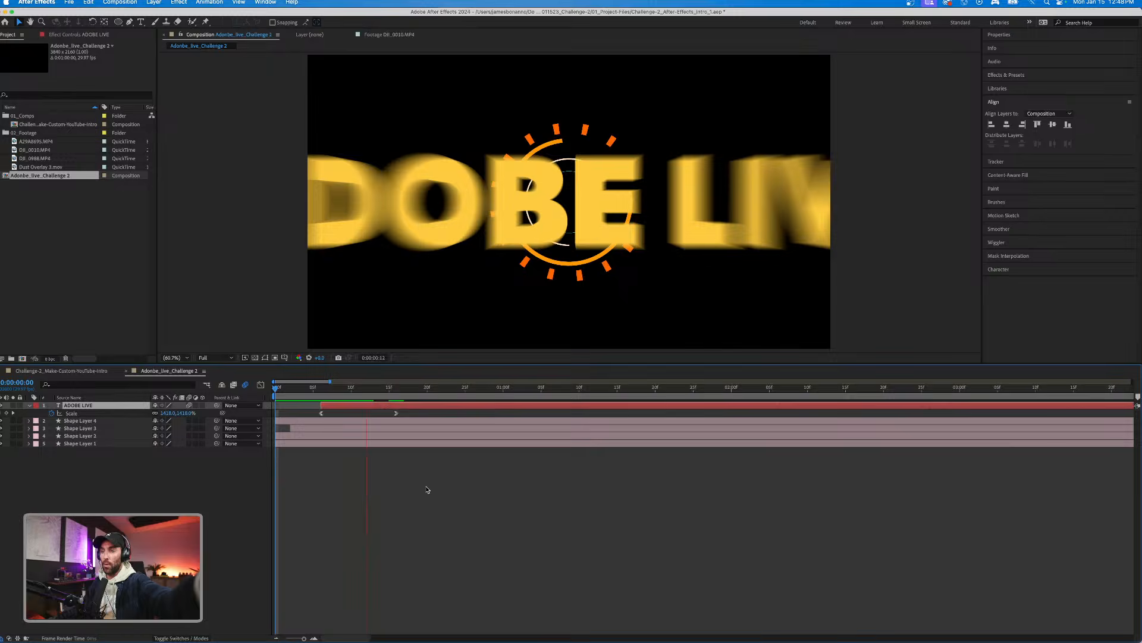
{"action": "key", "text": "space"}
{"action": "key", "text": "space"}
{"action": "key", "text": "space"}
Set the ADOBE LIVE text fill color to white (FFFFFF) while viewing frame 16.
{"action": "mouse_move", "coordinate": [383, 387]}
{"action": "left_mouse_down"}
{"action": "mouse_move", "coordinate": [337, 388]}
{"action": "mouse_move", "coordinate": [435, 388]}
{"action": "mouse_move", "coordinate": [396, 388]}
{"action": "left_mouse_up"}
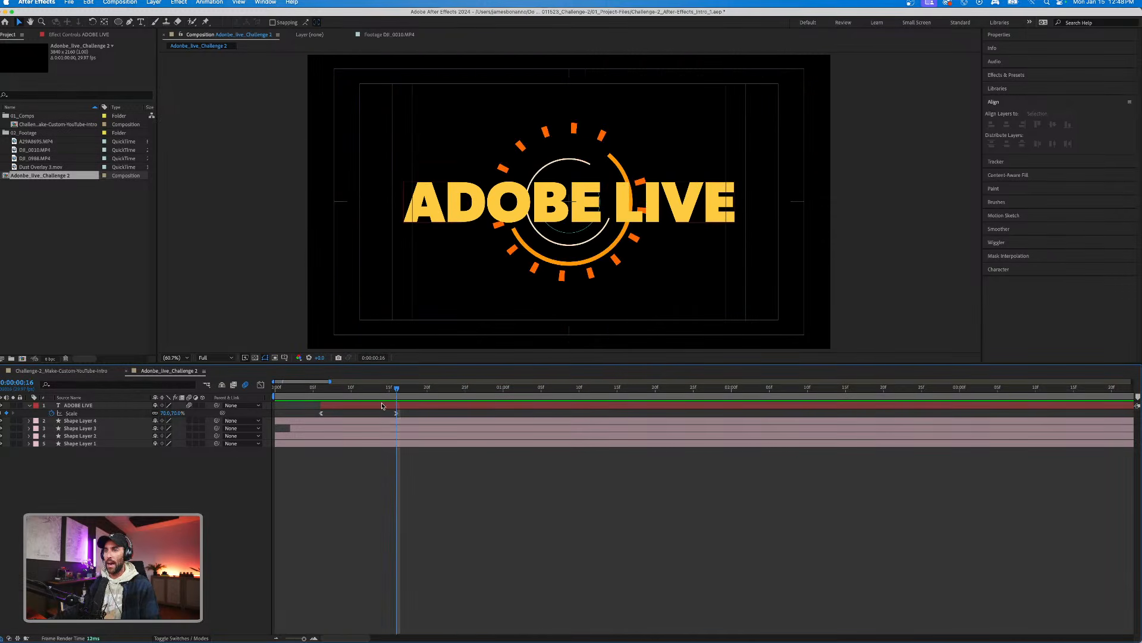
{"action": "left_click", "coordinate": [382, 407]}
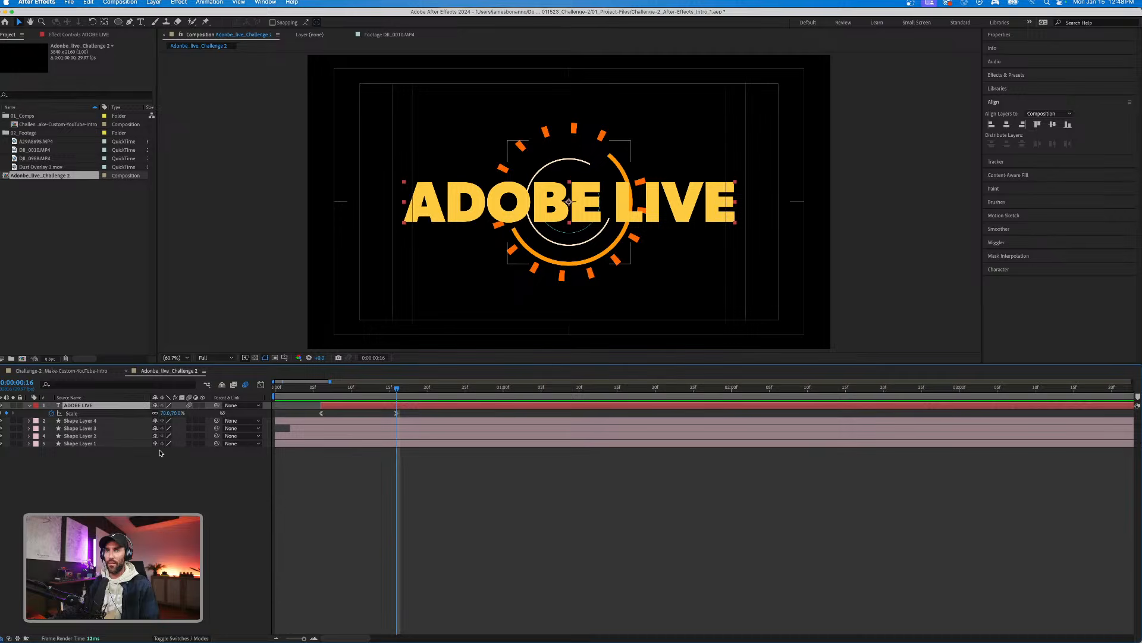
{"action": "left_click", "coordinate": [90, 467]}
{"action": "left_click", "coordinate": [81, 405]}
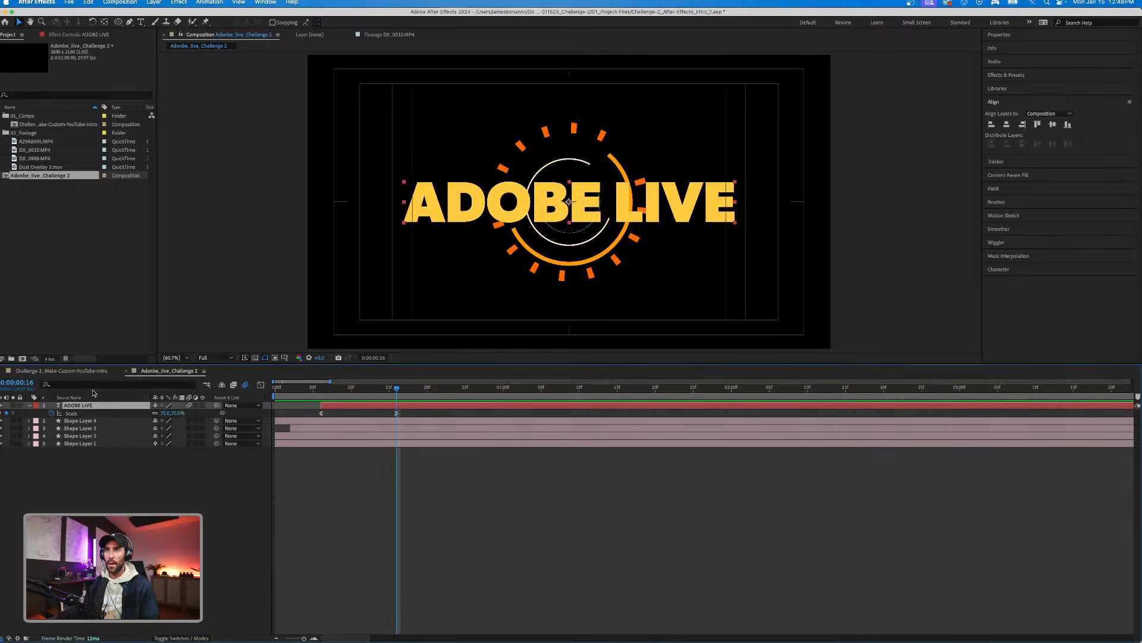
{"action": "left_click", "coordinate": [1001, 269]}
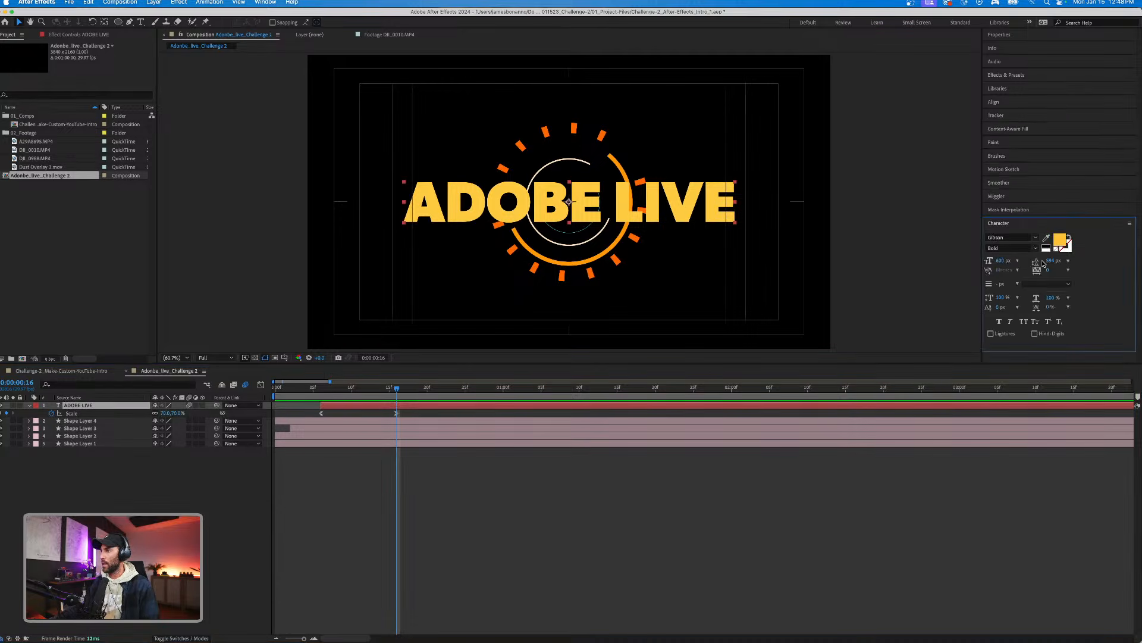
{"action": "left_click", "coordinate": [1060, 241]}
{"action": "left_click", "coordinate": [463, 262]}
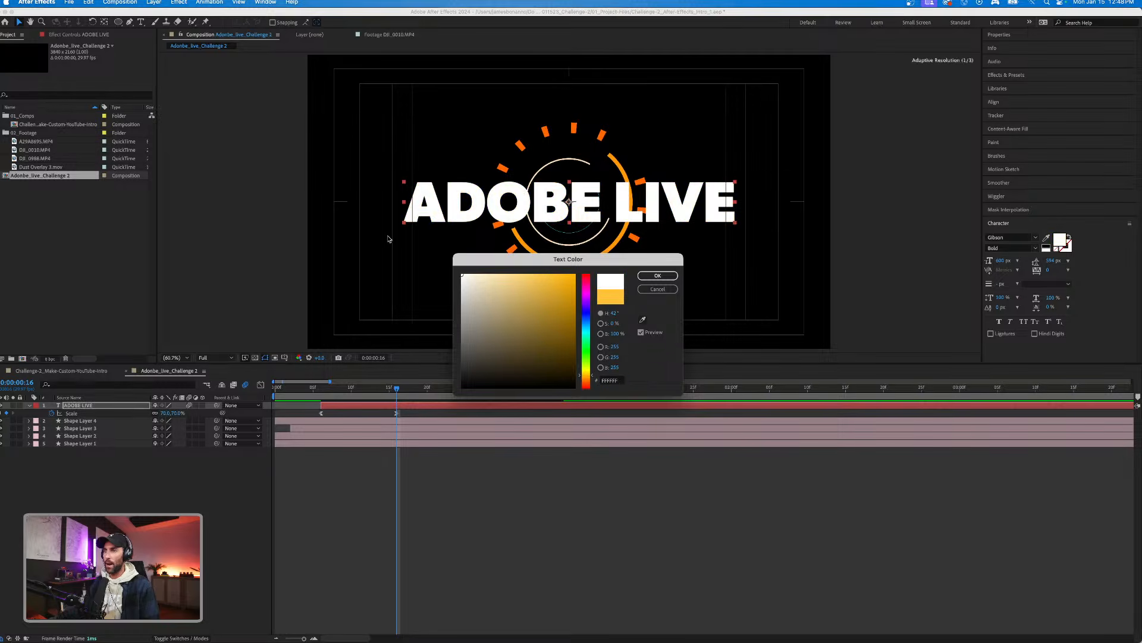
{"action": "left_click", "coordinate": [657, 278]}
{"action": "left_click", "coordinate": [487, 497]}
{"action": "left_click", "coordinate": [424, 408]}
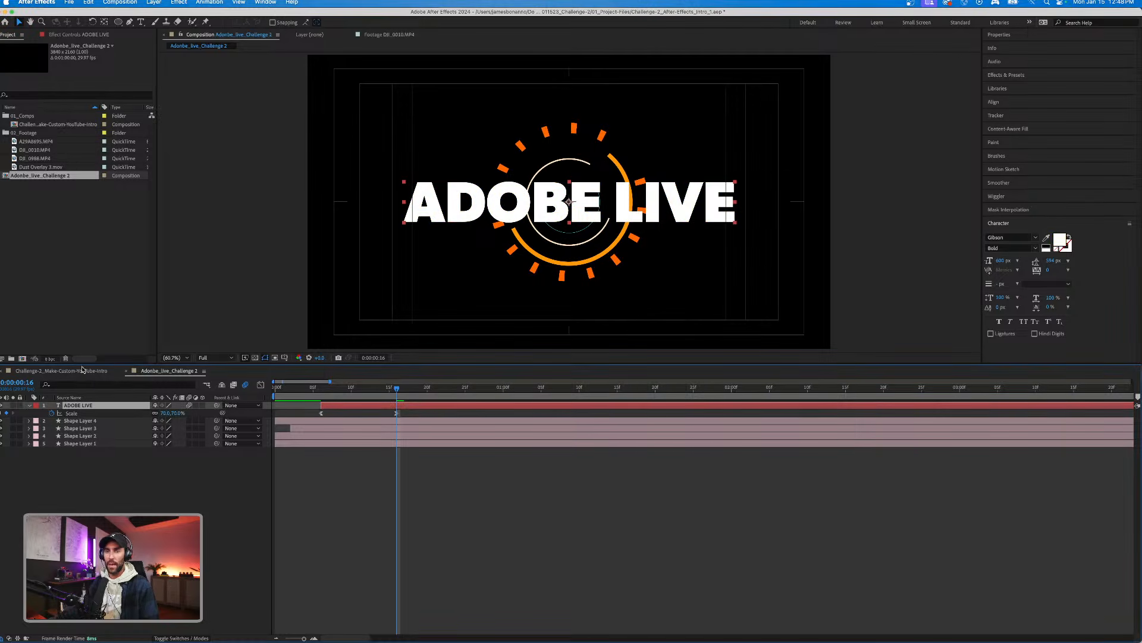
Examine the title in the finished Challenge-2_Make-Custom-YouTube-Intro composition around 0:00:01:10, and return to the Adonbe_live_Challenge 2 composition.
{"action": "left_click", "coordinate": [82, 370]}
{"action": "left_click_drag", "start_coordinate": [298, 389], "coordinate": [420, 385]}
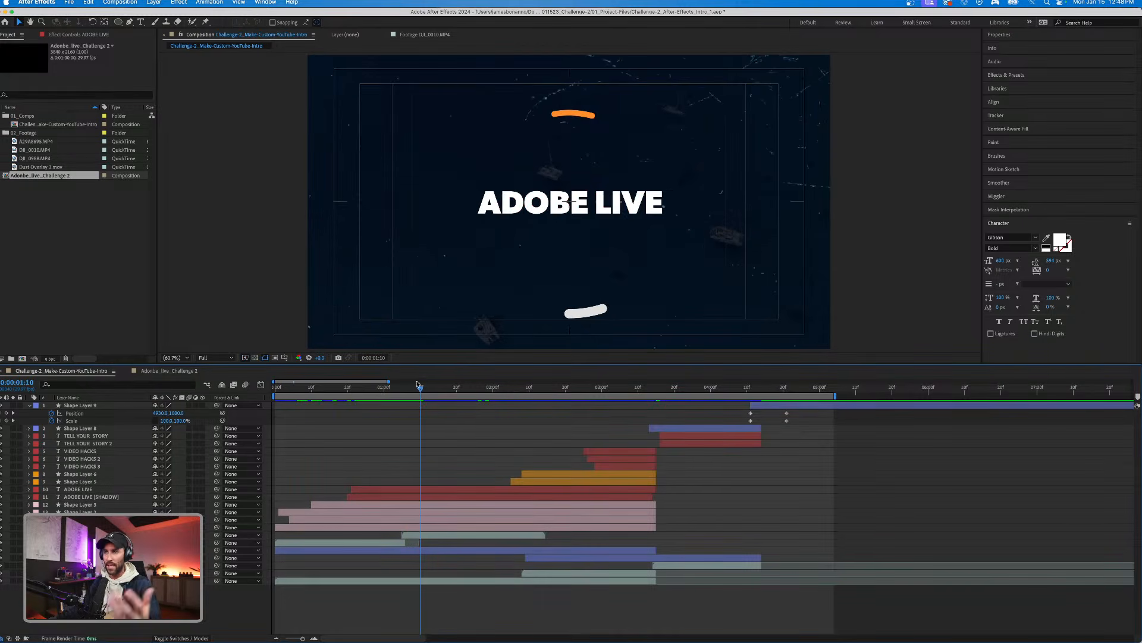
{"action": "left_click", "coordinate": [167, 370]}
Duplicate the ADOBE LIVE text layer and offset the copy slightly down and to the right of the original.
{"action": "left_click", "coordinate": [410, 407]}
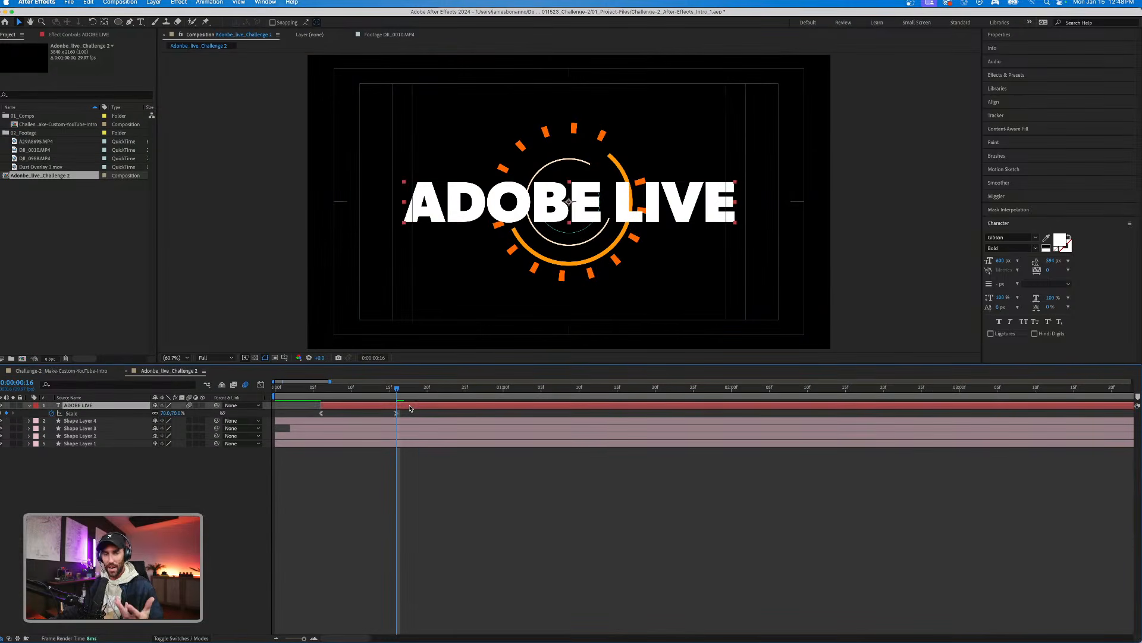
{"action": "key", "text": "super+d"}
{"action": "left_click", "coordinate": [427, 462]}
{"action": "left_click", "coordinate": [412, 407]}
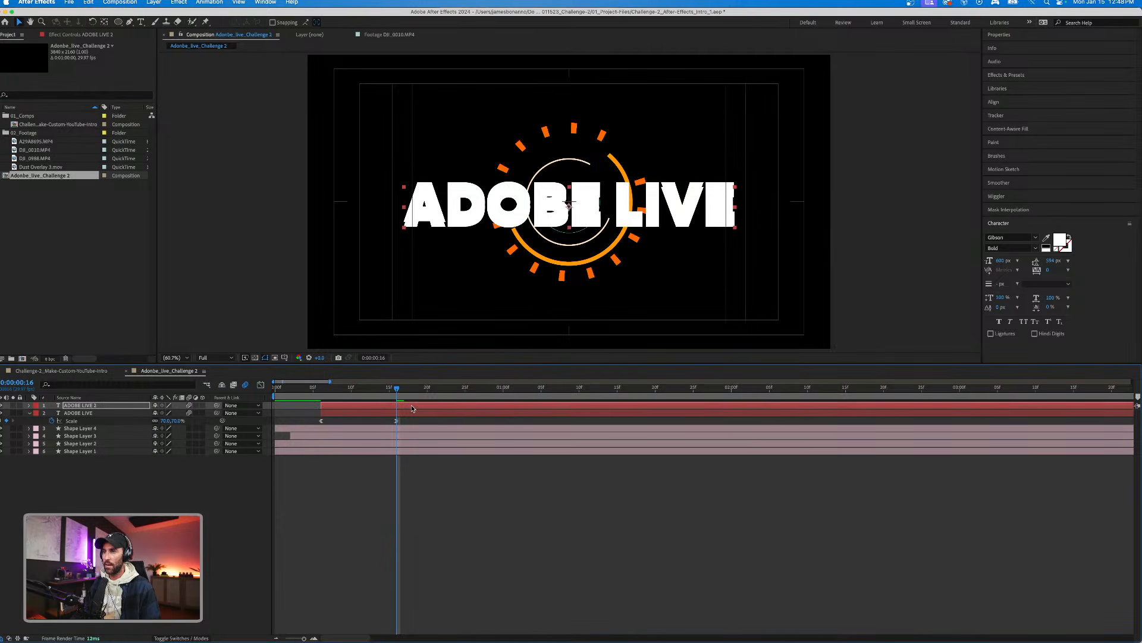
{"action": "key", "text": "shift+Right"}
{"action": "key", "text": "shift+Right"}
{"action": "key", "text": "shift+Right"}
Place the duplicated text layer beneath the original ADOBE LIVE layer and rename it ADOBE LIVE [SHADOW].
{"action": "left_click_drag", "start_coordinate": [109, 406], "coordinate": [105, 424]}
{"action": "left_click", "coordinate": [95, 466]}
{"action": "left_click", "coordinate": [87, 420]}
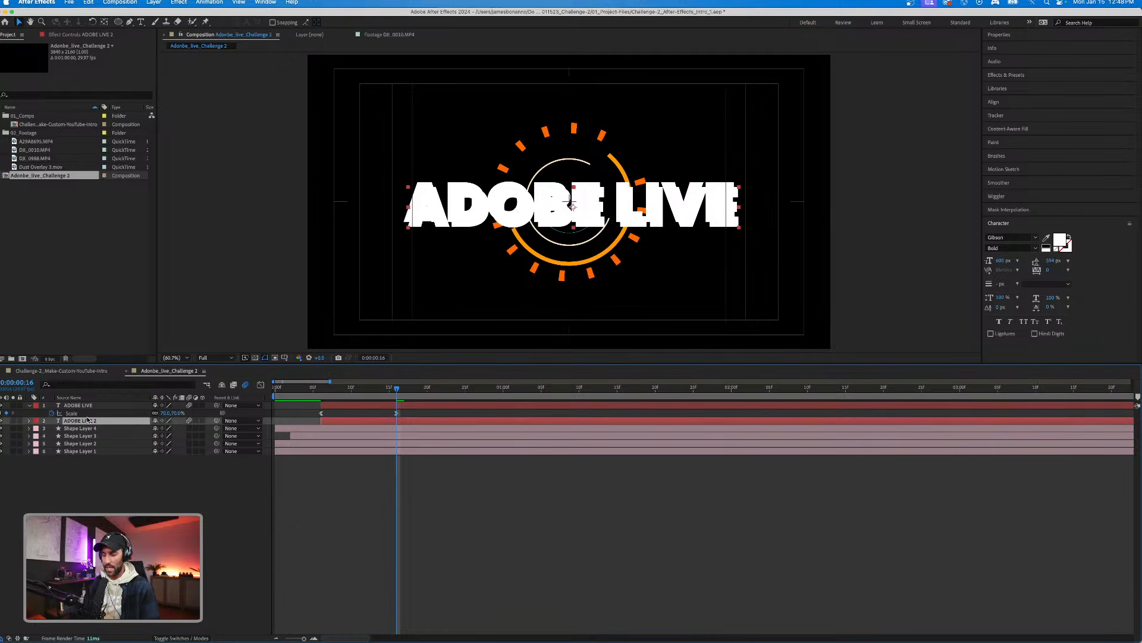
{"action": "key", "text": "Return"}
{"action": "type", "text": "A"}
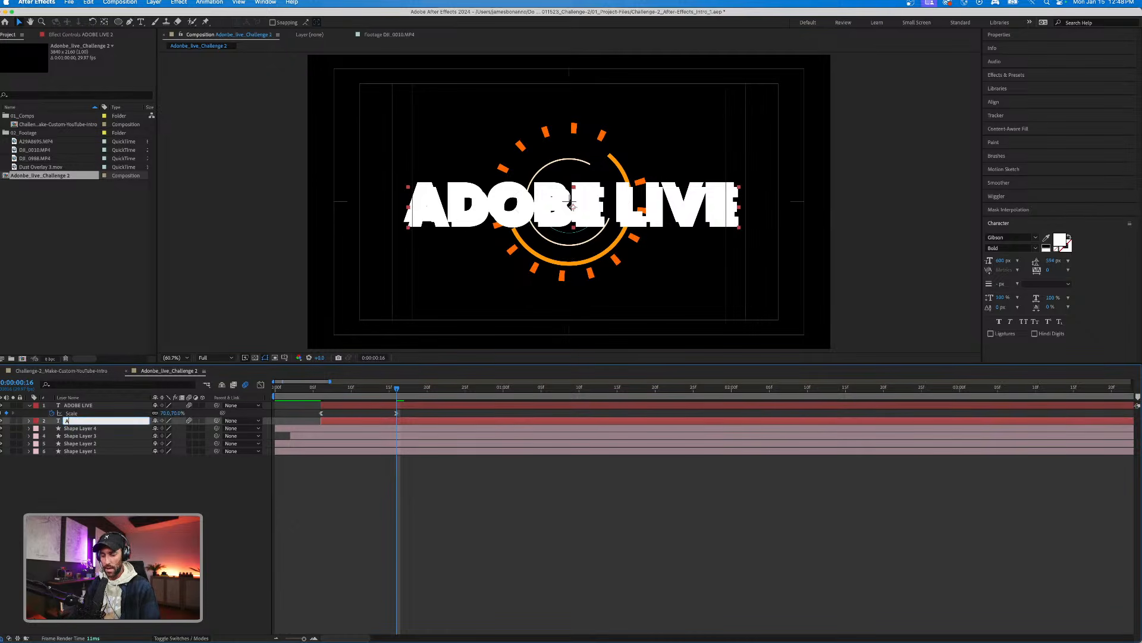
{"action": "type", "text": "DOBE LIVE [SHADOW]"}
{"action": "key", "text": "Return"}
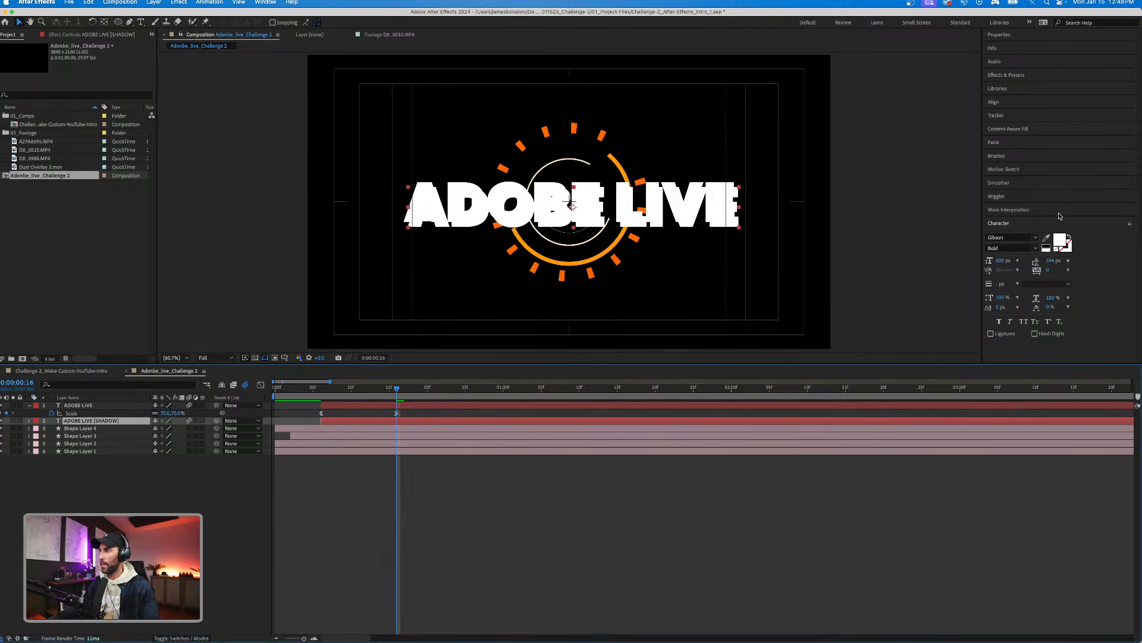
Set the ADOBE LIVE [SHADOW] text fill to orange-red and turn viewer refreshing back on.
{"action": "left_click", "coordinate": [1063, 240]}
{"action": "left_click_drag", "start_coordinate": [589, 357], "coordinate": [588, 388]}
{"action": "left_click", "coordinate": [556, 274]}
{"action": "left_click", "coordinate": [657, 275]}
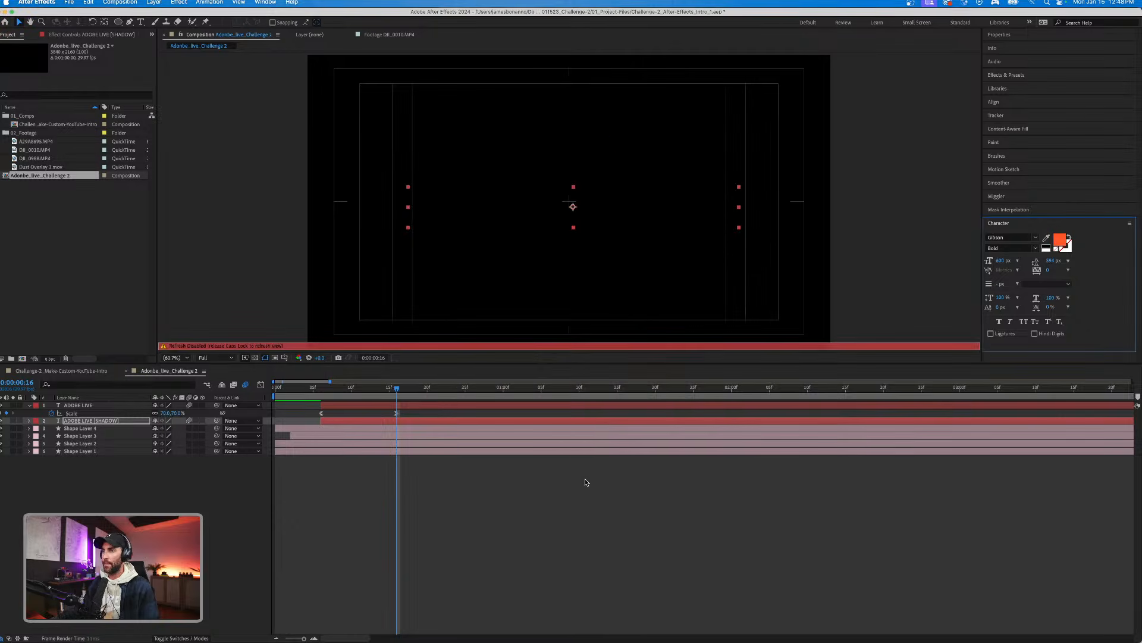
{"action": "key", "text": "Caps_Lock"}
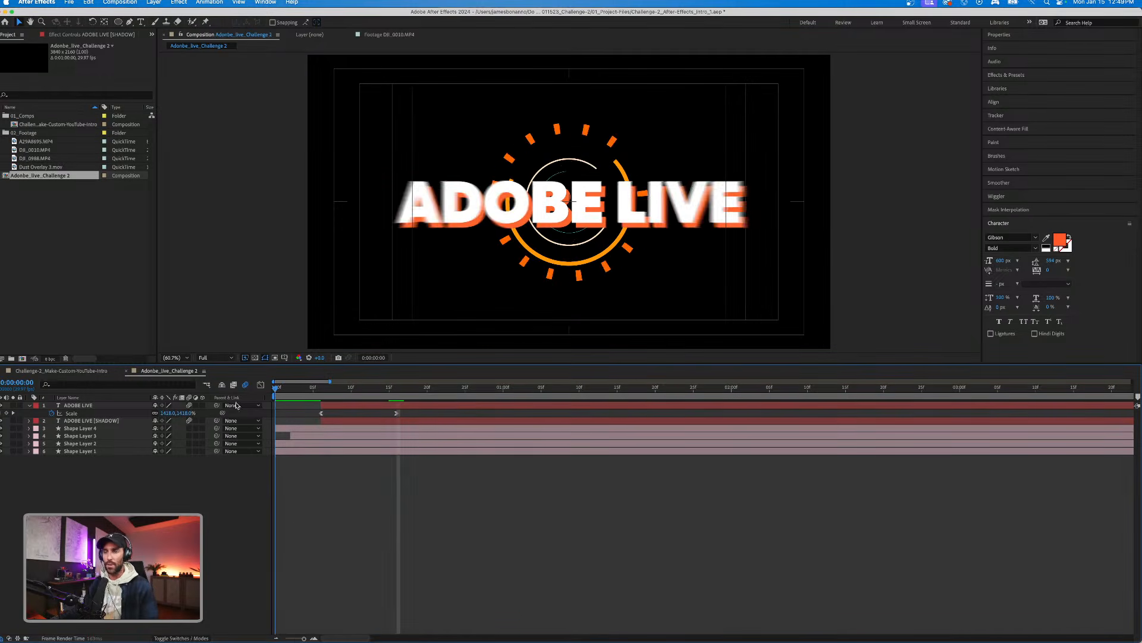
Turn off motion blur for the title and shadow layers and preview from the start with the safe-area guides hidden.
{"action": "key", "text": "Home"}
{"action": "key", "text": "apostrophe"}
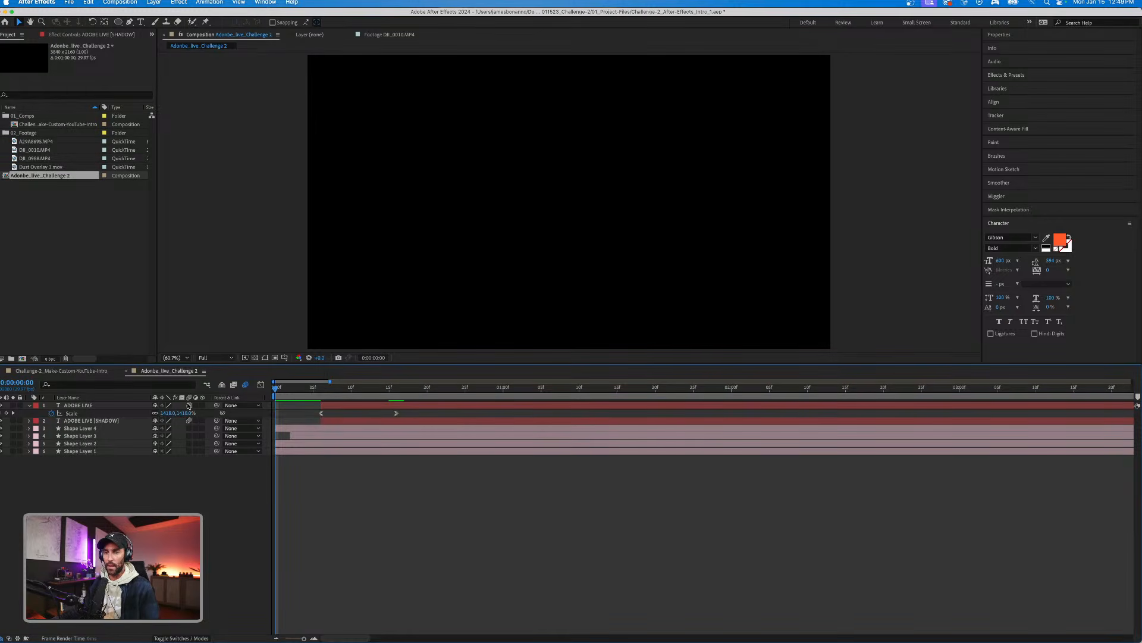
{"action": "key", "text": "apostrophe"}
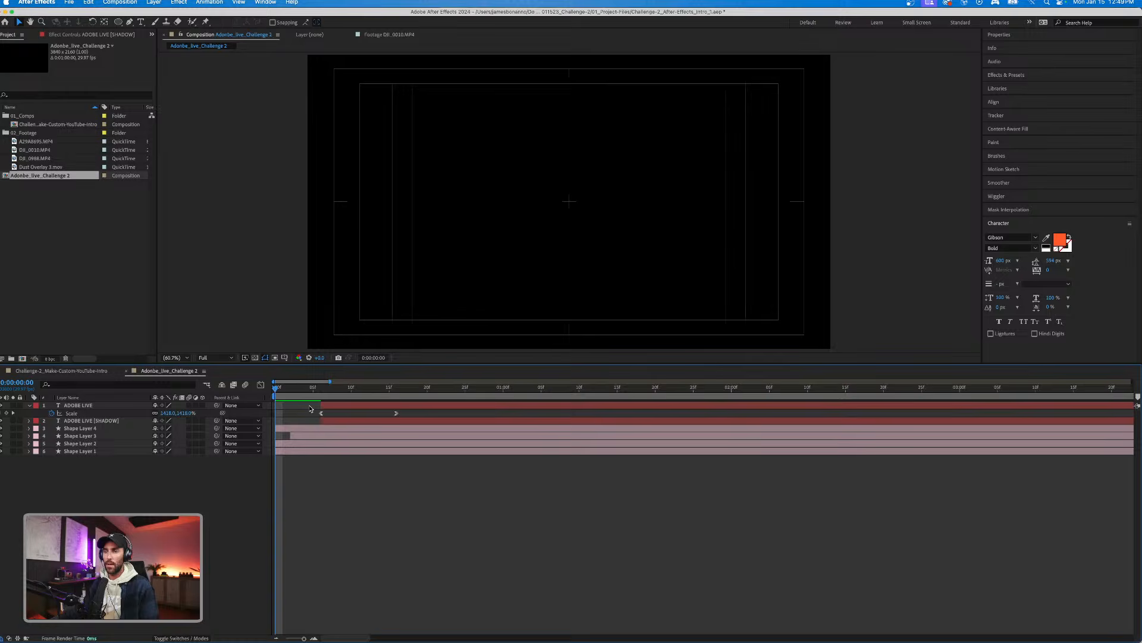
{"action": "left_click", "coordinate": [312, 395]}
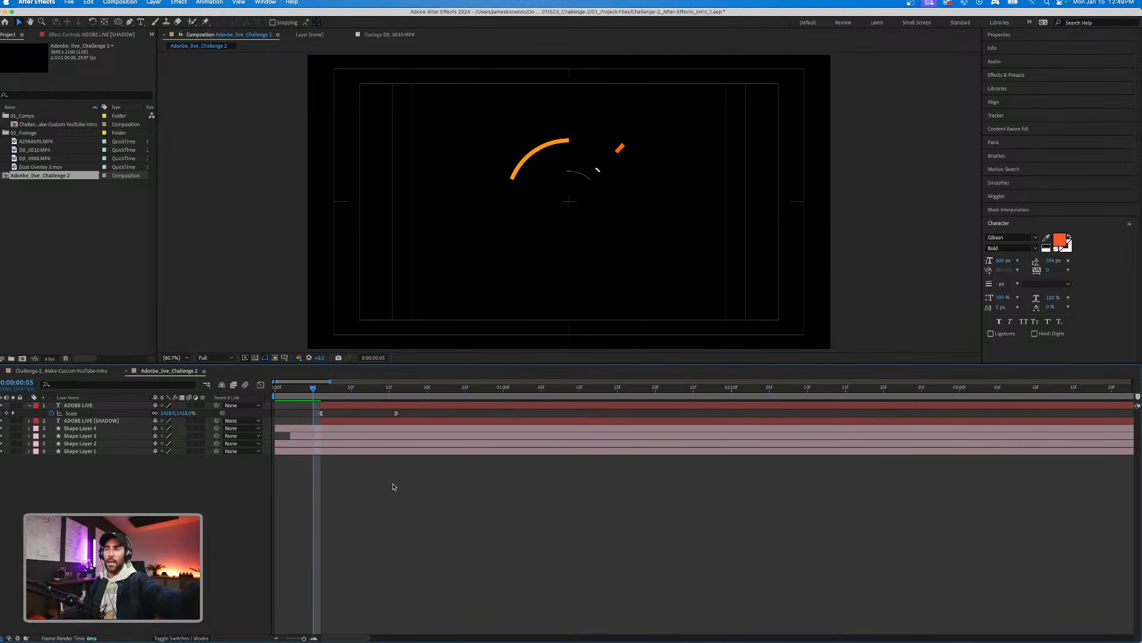
{"action": "key", "text": "Home"}
{"action": "key", "text": "apostrophe"}
{"action": "key", "text": "space"}
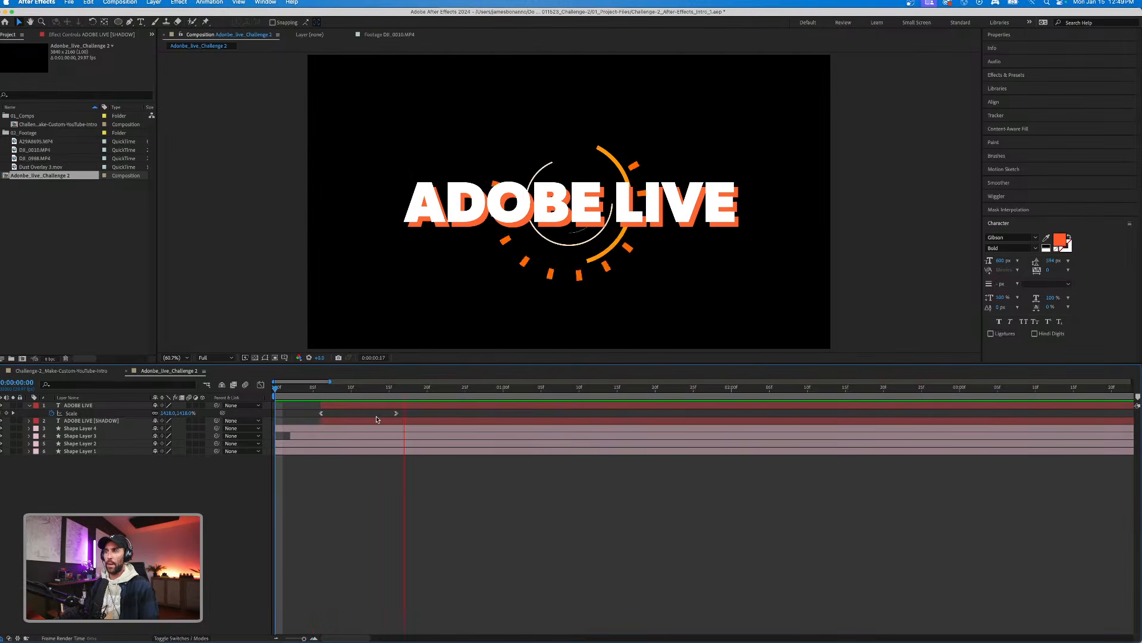
{"action": "key", "text": "apostrophe"}
Save the project, delay the ADOBE LIVE [SHADOW] layer by one frame to start at frame 7, and preview it.
{"action": "left_click", "coordinate": [350, 391]}
{"action": "left_click_drag", "start_coordinate": [350, 390], "coordinate": [367, 391]}
{"action": "left_click", "coordinate": [348, 420]}
{"action": "key", "text": "super+s"}
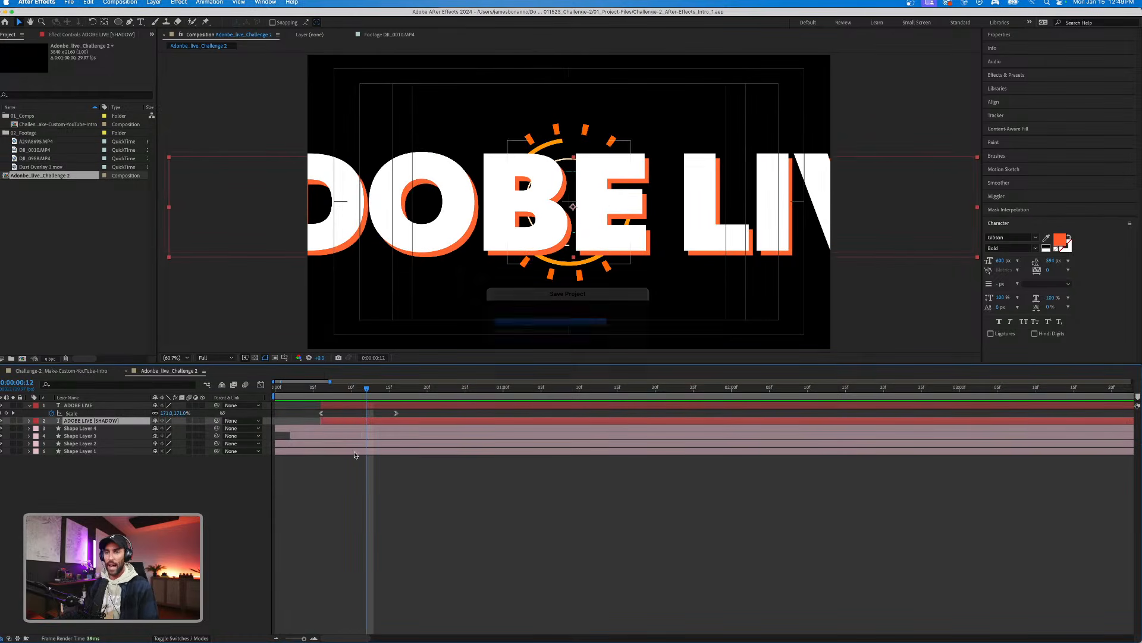
{"action": "left_click_drag", "start_coordinate": [352, 422], "coordinate": [359, 421]}
{"action": "left_click", "coordinate": [326, 405]}
{"action": "key", "text": "space"}
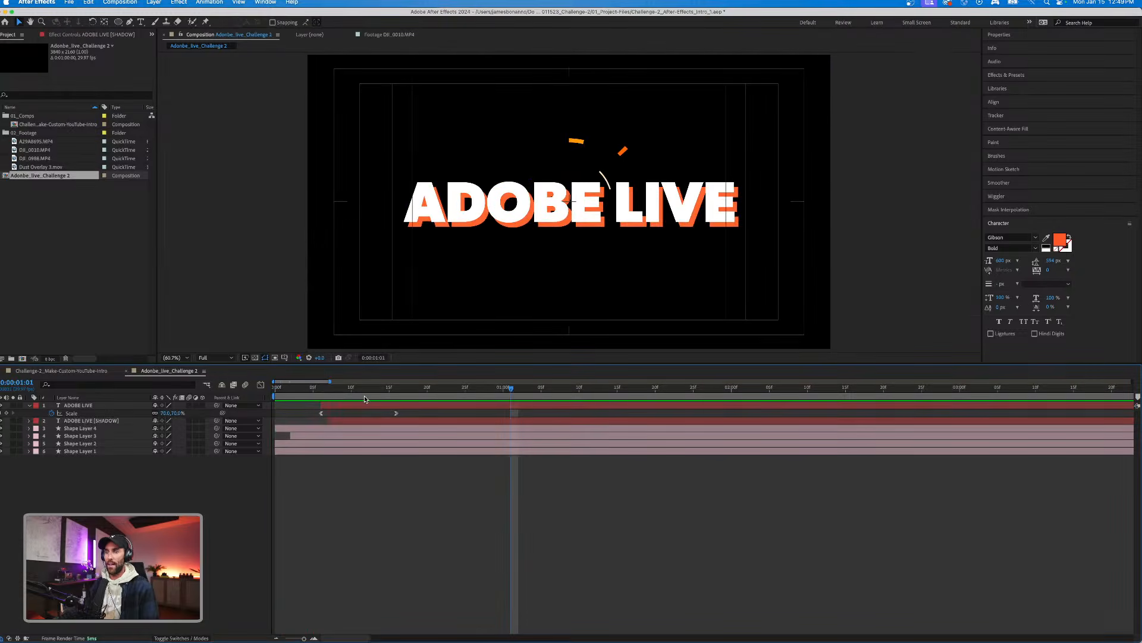
At frame 23, nudge the ADOBE LIVE [SHADOW] text closer behind the white title, and preview the result from the start.
{"action": "left_click", "coordinate": [364, 395]}
{"action": "left_click", "coordinate": [364, 428]}
{"action": "left_click_drag", "start_coordinate": [358, 393], "coordinate": [452, 390]}
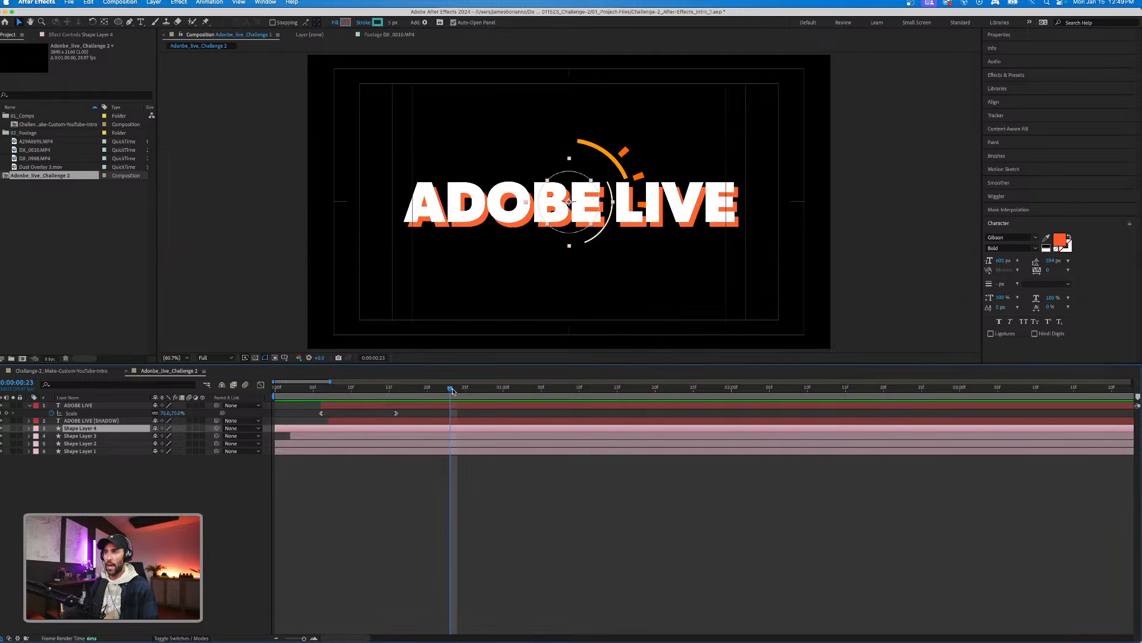
{"action": "left_click", "coordinate": [505, 508]}
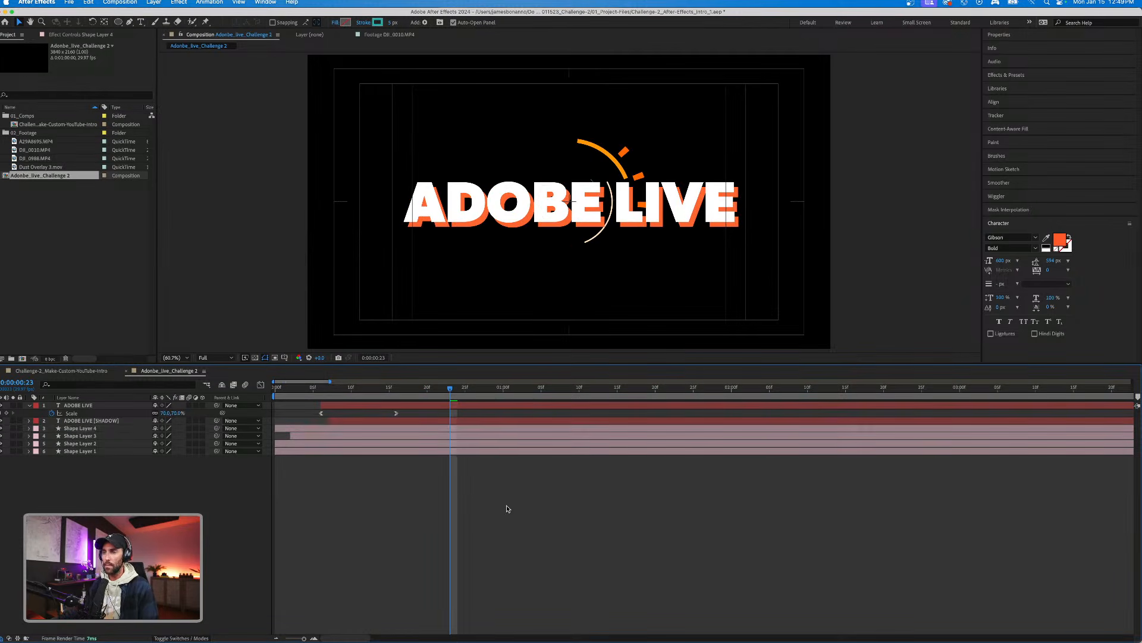
{"action": "left_click", "coordinate": [465, 421]}
{"action": "key", "text": "Return"}
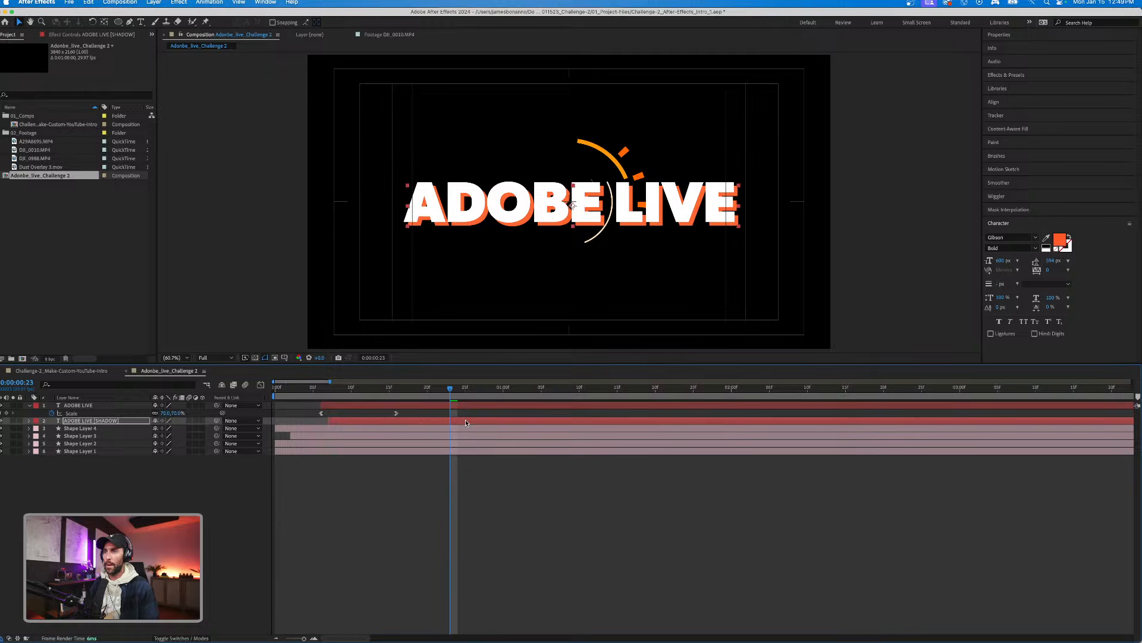
{"action": "left_click", "coordinate": [520, 505]}
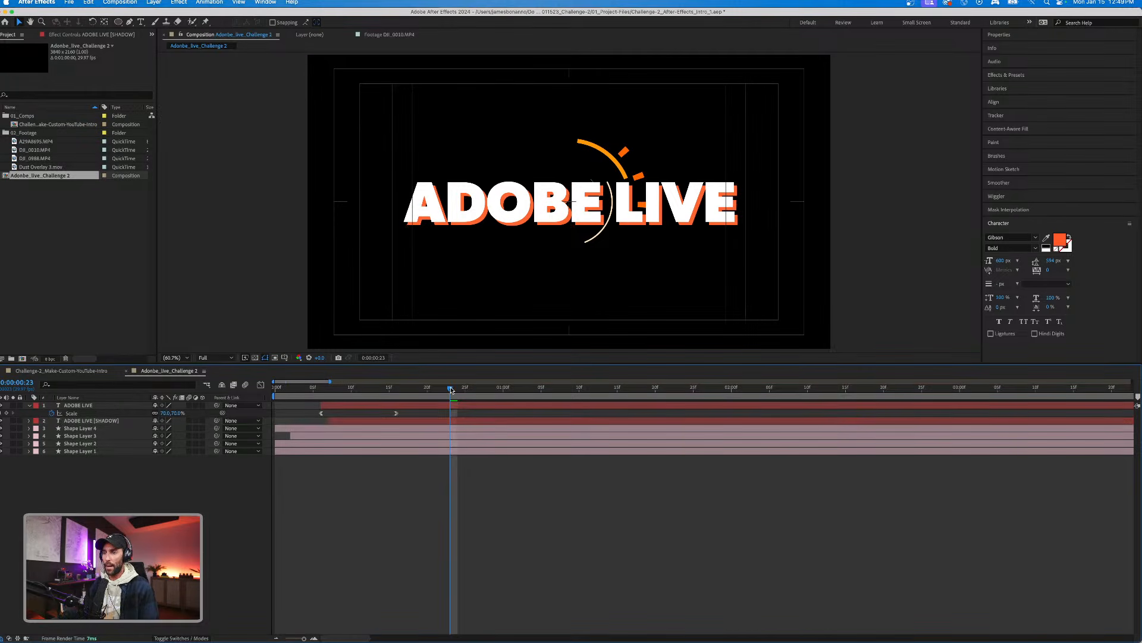
{"action": "key", "text": "Home"}
{"action": "key", "text": "space"}
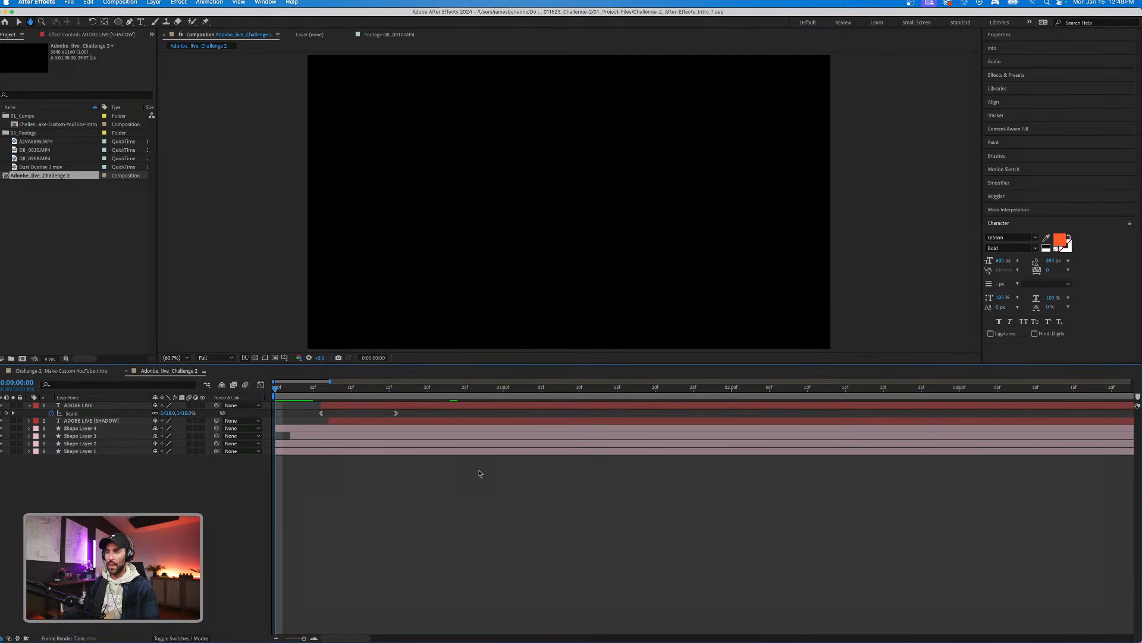
{"action": "key", "text": "space"}
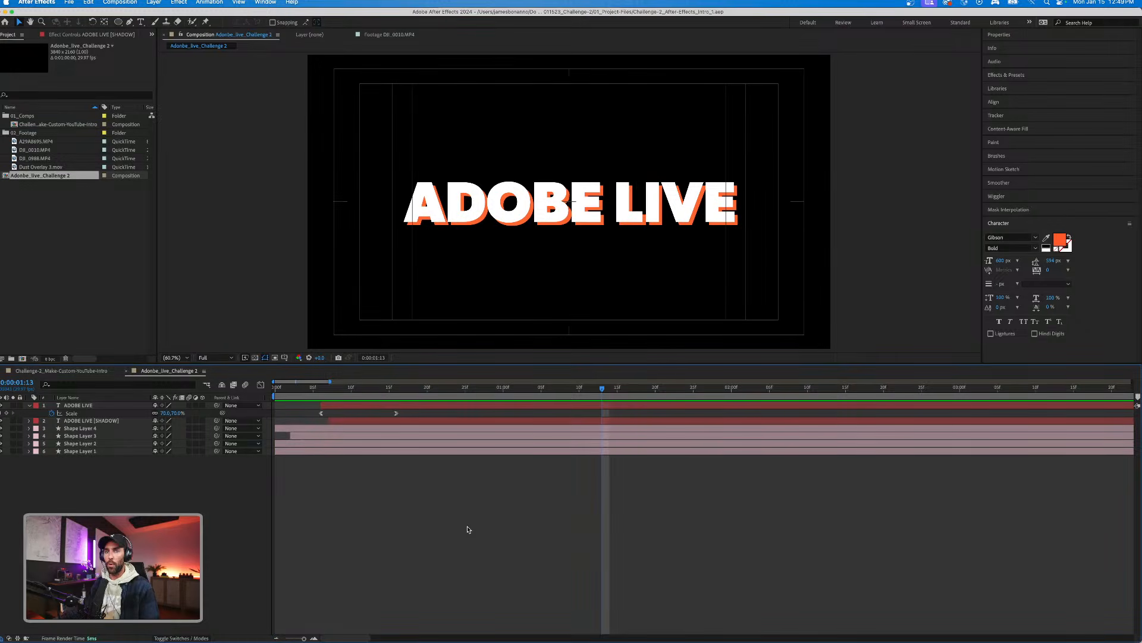
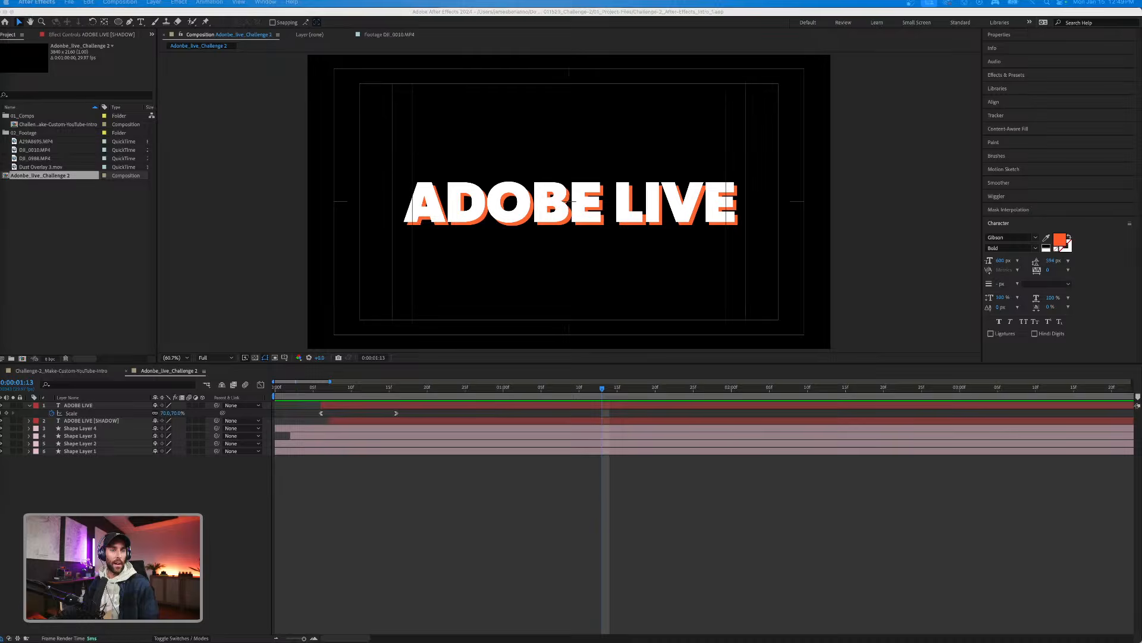
{"action": "key", "text": "super+Tab"}
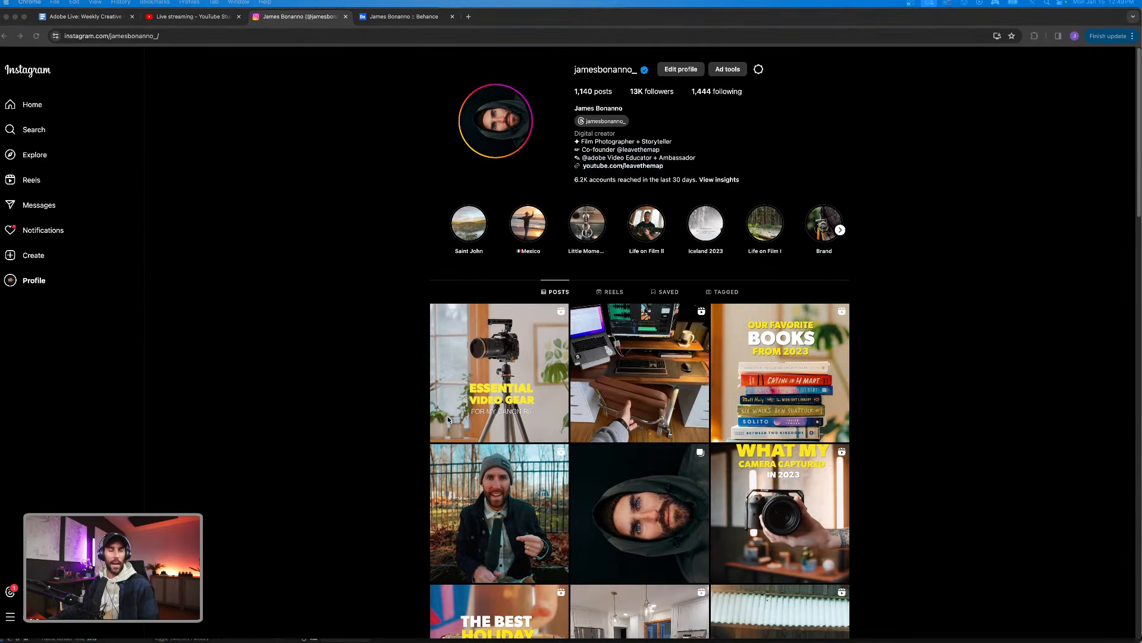
{"action": "left_click", "coordinate": [834, 630]}
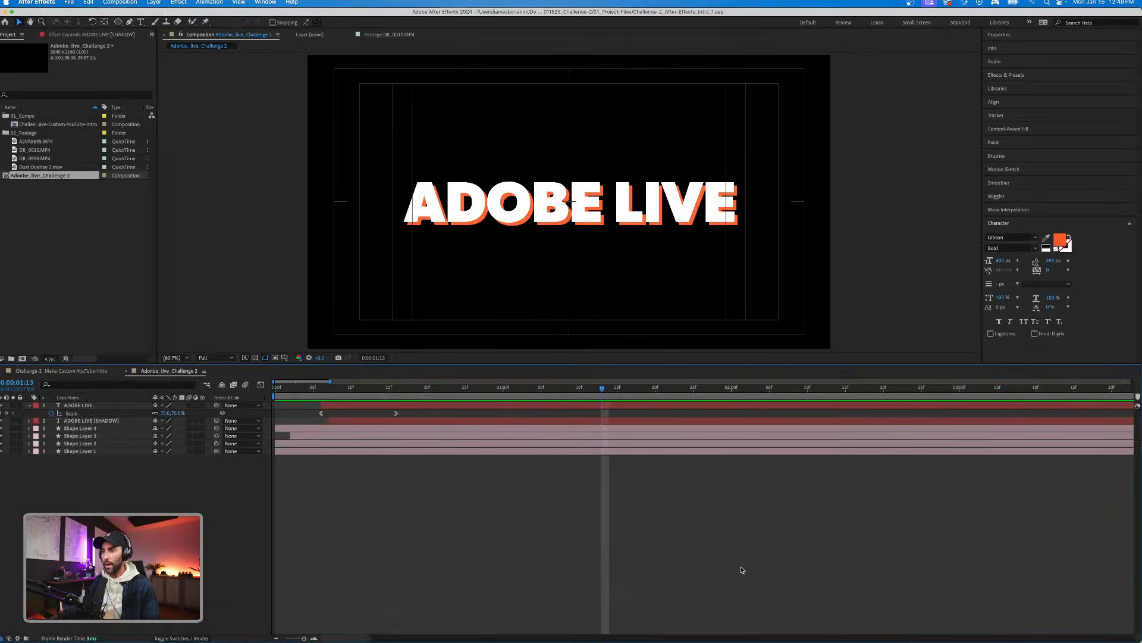
Preview the ADOBE LIVE title animation from the first frame.
{"action": "key", "text": "Home"}
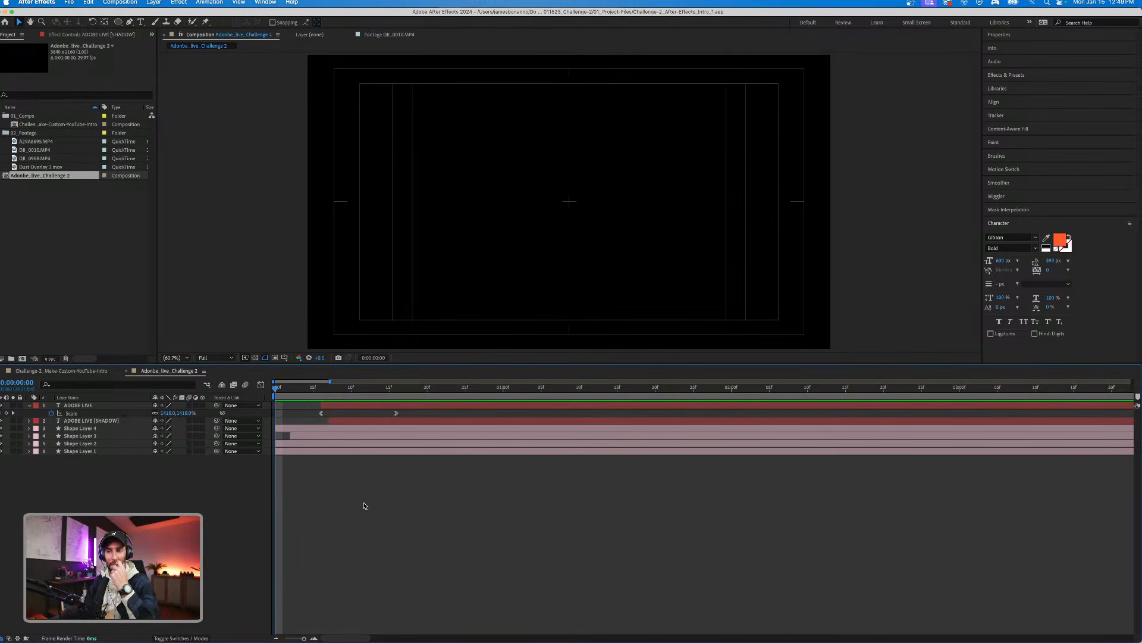
{"action": "key", "text": "space"}
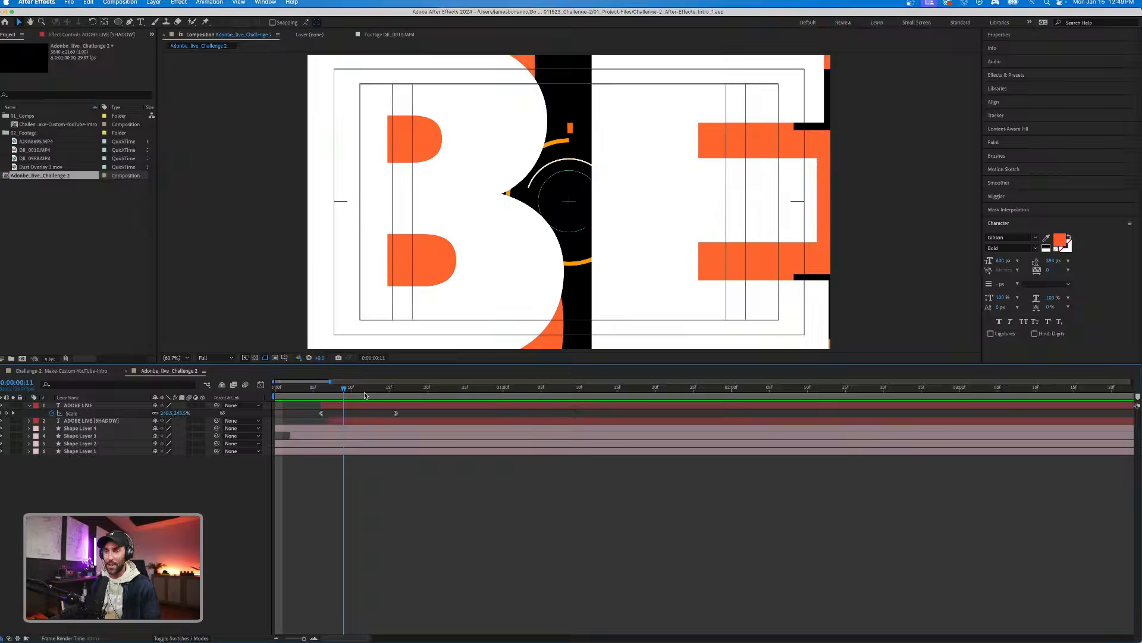
{"action": "left_click_drag", "start_coordinate": [293, 397], "coordinate": [274, 398]}
{"action": "key", "text": "space"}
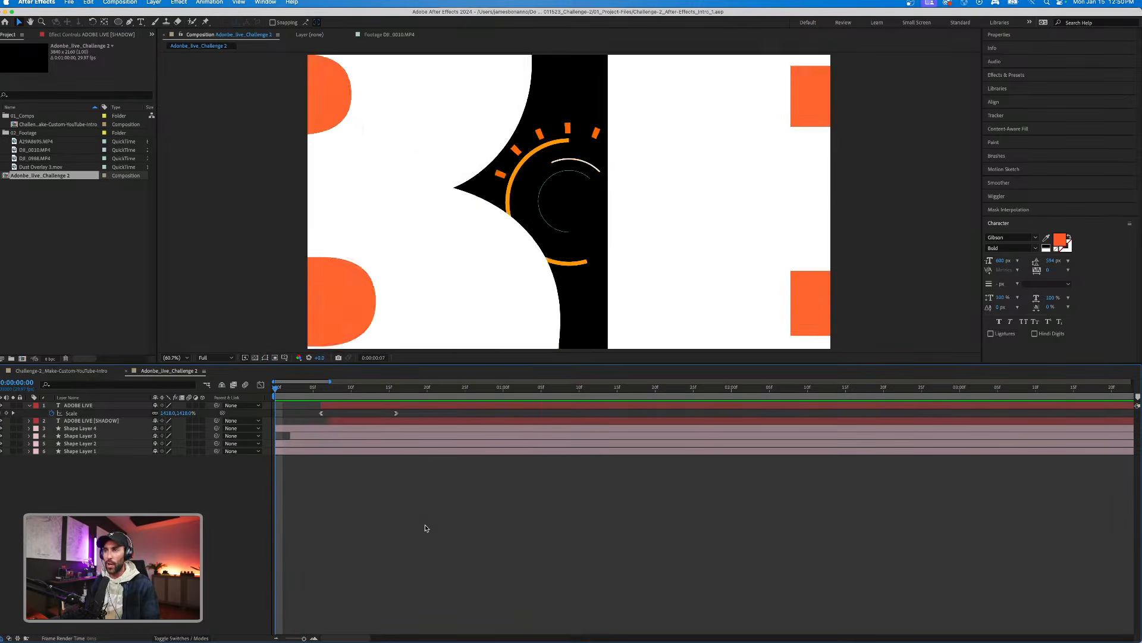
{"action": "key", "text": "space"}
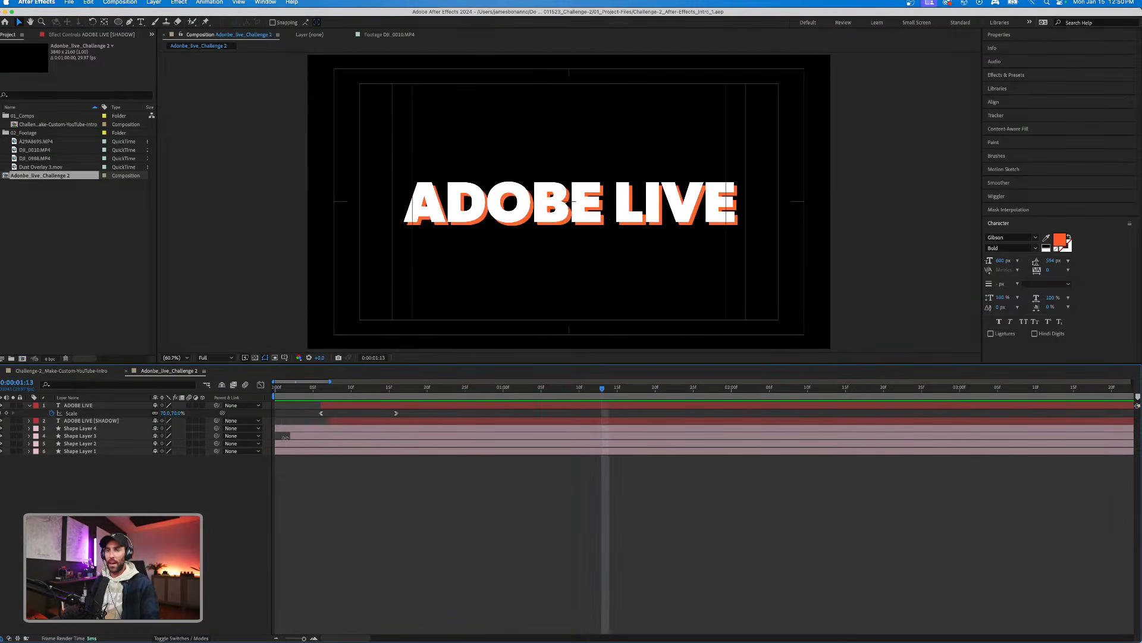
Review the finished Challenge-2_Make-Custom-YouTube-Intro composition, stopping at the rotating triangle strokes at 0:00:02:20.
{"action": "left_click", "coordinate": [89, 372]}
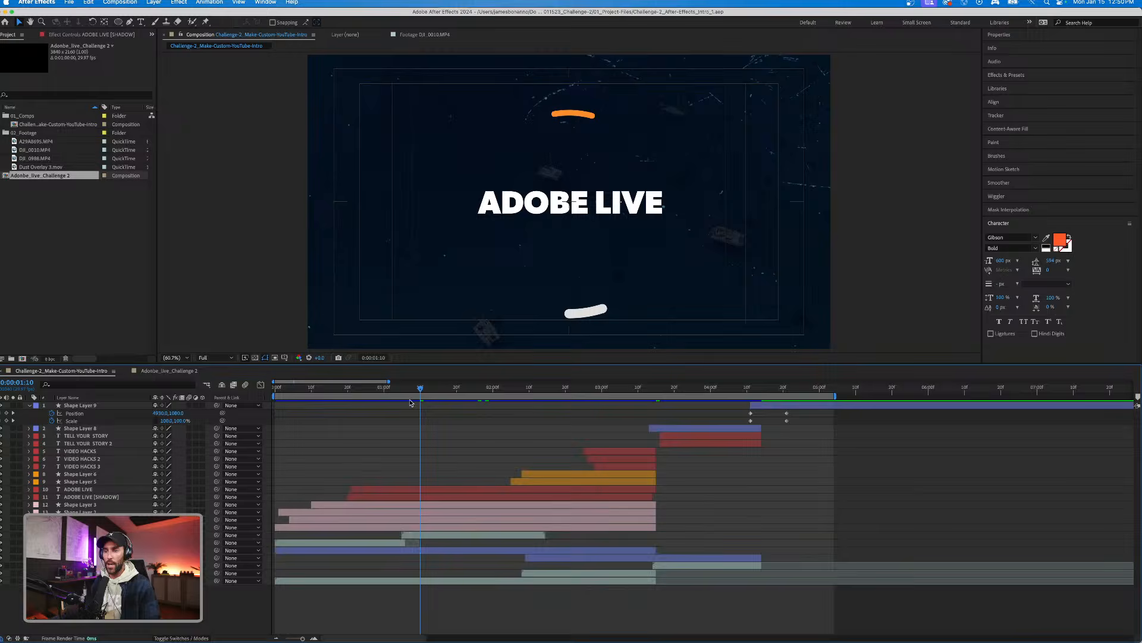
{"action": "key", "text": "space"}
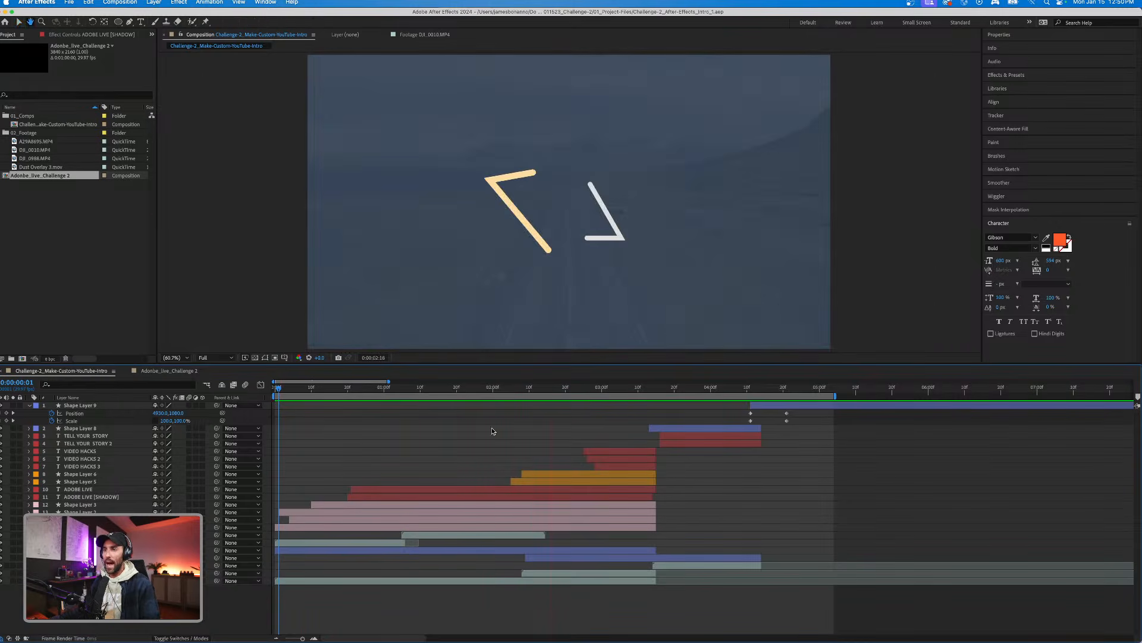
{"action": "left_click_drag", "start_coordinate": [526, 393], "coordinate": [565, 386]}
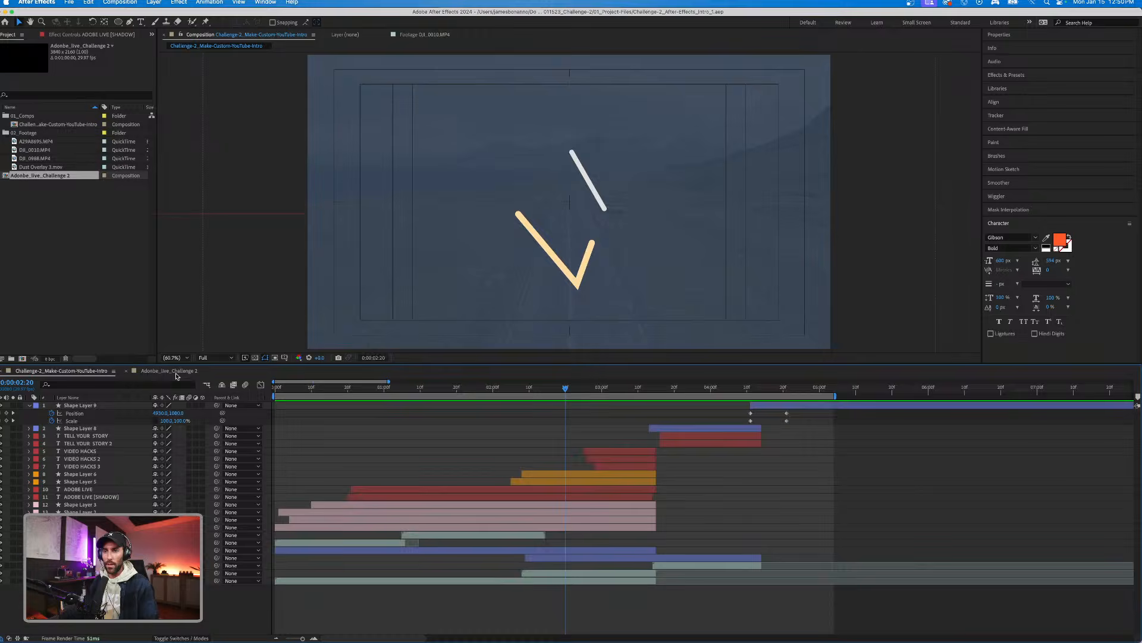
Back in the ADOBE LIVE title composition at 0:00:01:06, draw a centred star outline with the Star tool, outer radius about 422.
{"action": "left_click", "coordinate": [176, 372]}
{"action": "key", "text": "space"}
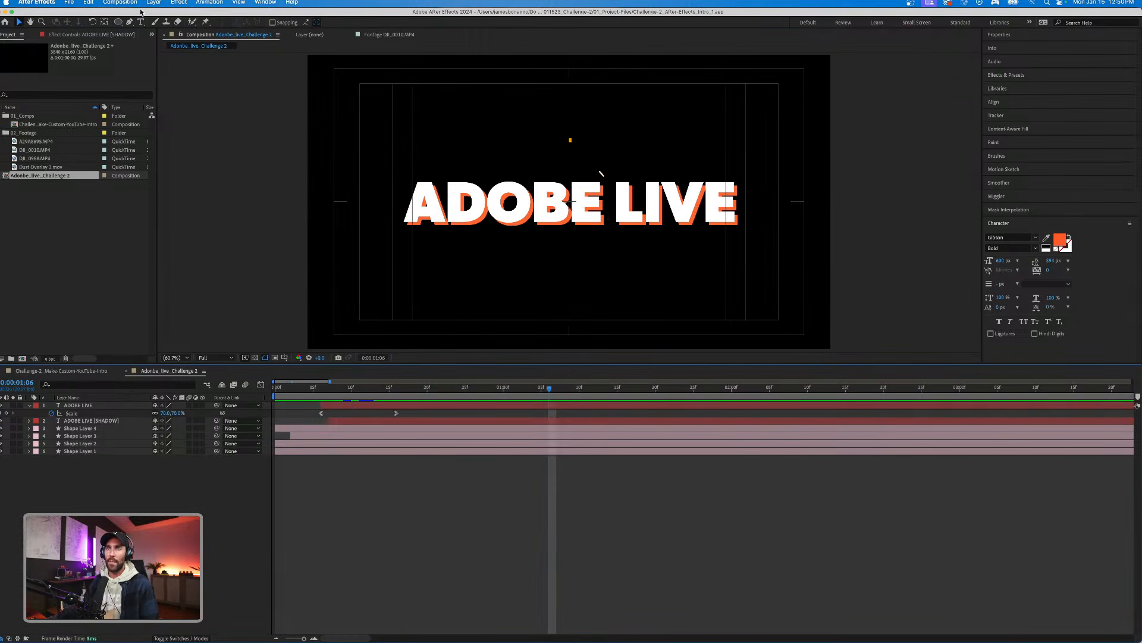
{"action": "left_click", "coordinate": [120, 23]}
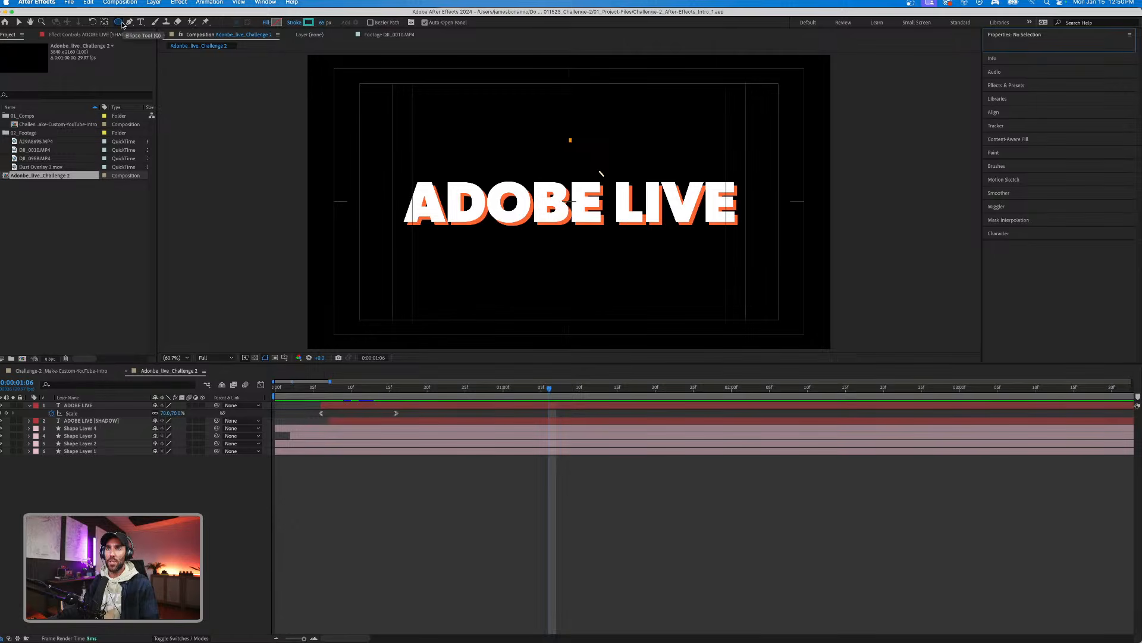
{"action": "key", "text": "q"}
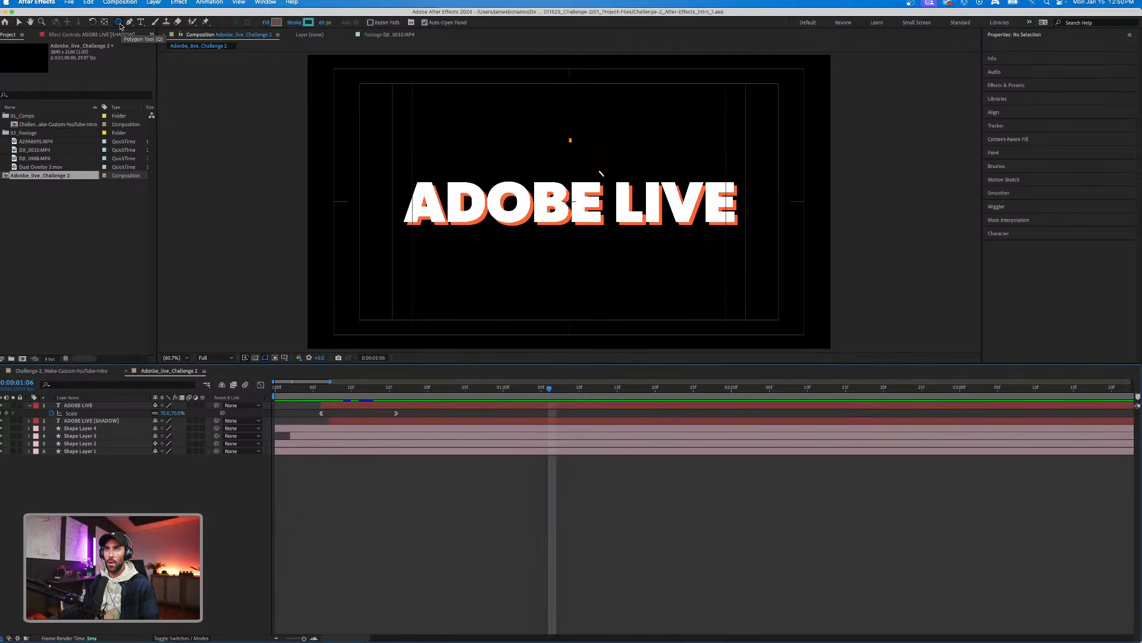
{"action": "key", "text": "q"}
{"action": "key", "text": "q"}
{"action": "key", "text": "q"}
{"action": "key", "text": "q"}
{"action": "key", "text": "q"}
{"action": "key", "text": "q"}
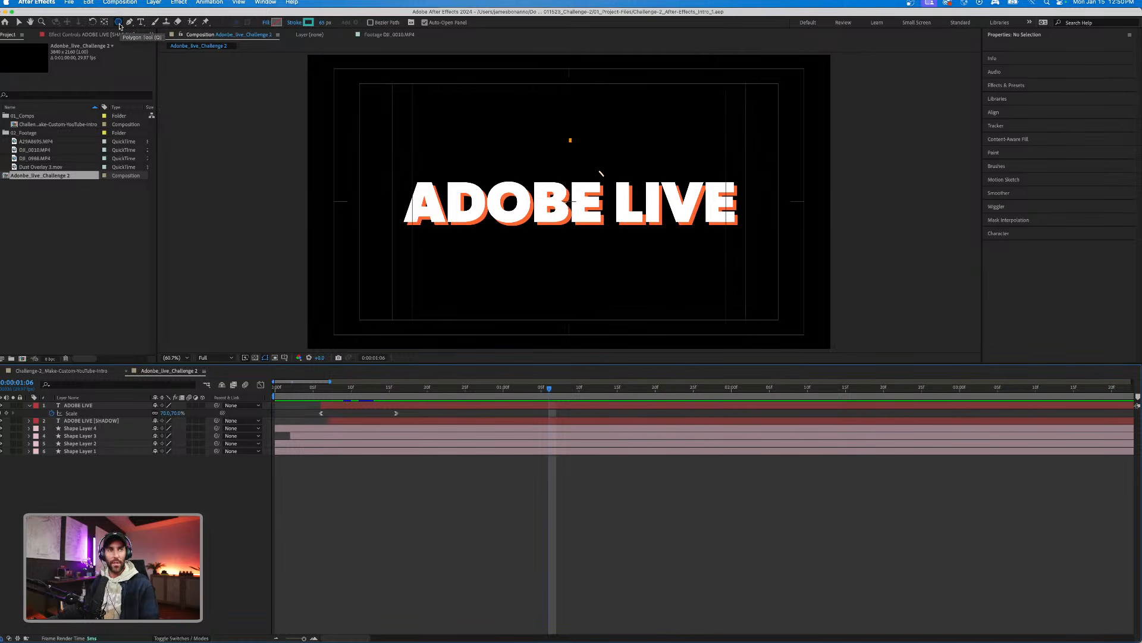
{"action": "key", "text": "q"}
{"action": "key", "text": "q"}
{"action": "key", "text": "q"}
{"action": "key", "text": "q"}
{"action": "key", "text": "q"}
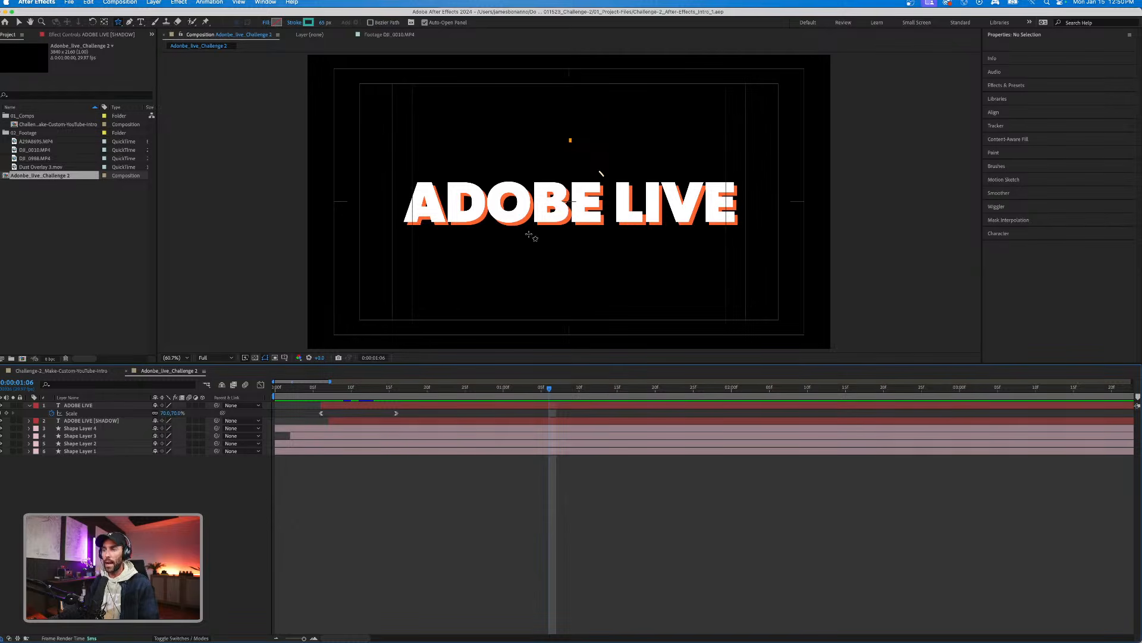
{"action": "mouse_move", "coordinate": [529, 149]}
{"action": "left_mouse_down"}
{"action": "mouse_move", "coordinate": [586, 179]}
{"action": "mouse_move", "coordinate": [570, 201]}
{"action": "mouse_move", "coordinate": [616, 214]}
{"action": "mouse_move", "coordinate": [622, 226]}
{"action": "mouse_move", "coordinate": [604, 205]}
{"action": "mouse_move", "coordinate": [612, 241]}
{"action": "left_mouse_up"}
{"action": "left_click", "coordinate": [376, 534]}
{"action": "left_click", "coordinate": [393, 405]}
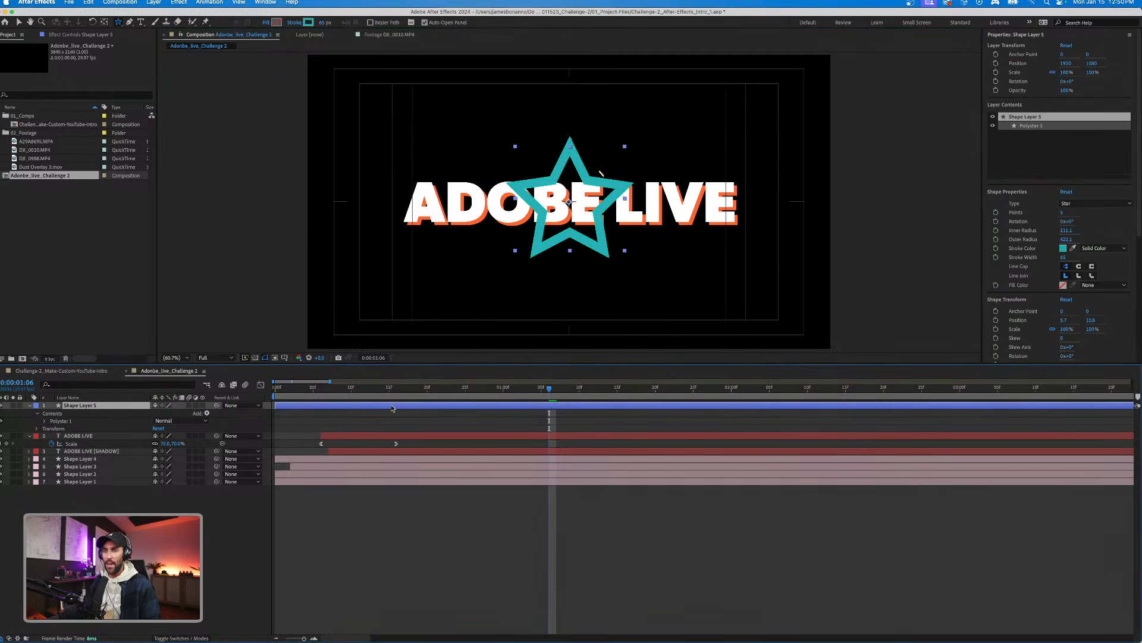
Turn the star into a triangle by setting the Points value of its Polystar Path to 3.
{"action": "left_click", "coordinate": [45, 422]}
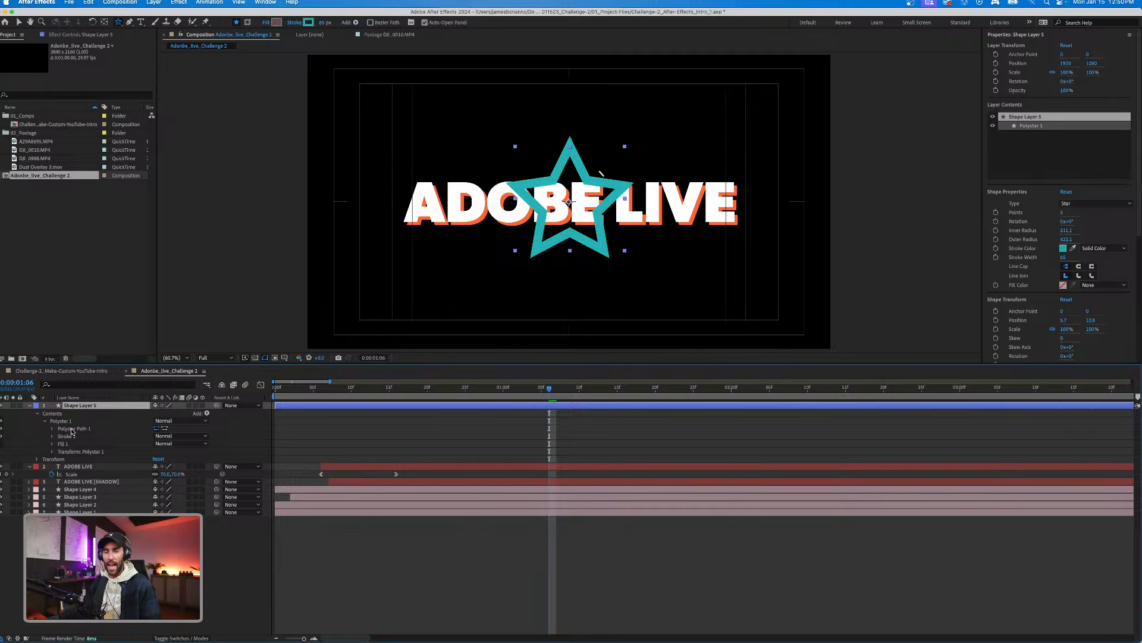
{"action": "left_click", "coordinate": [52, 429]}
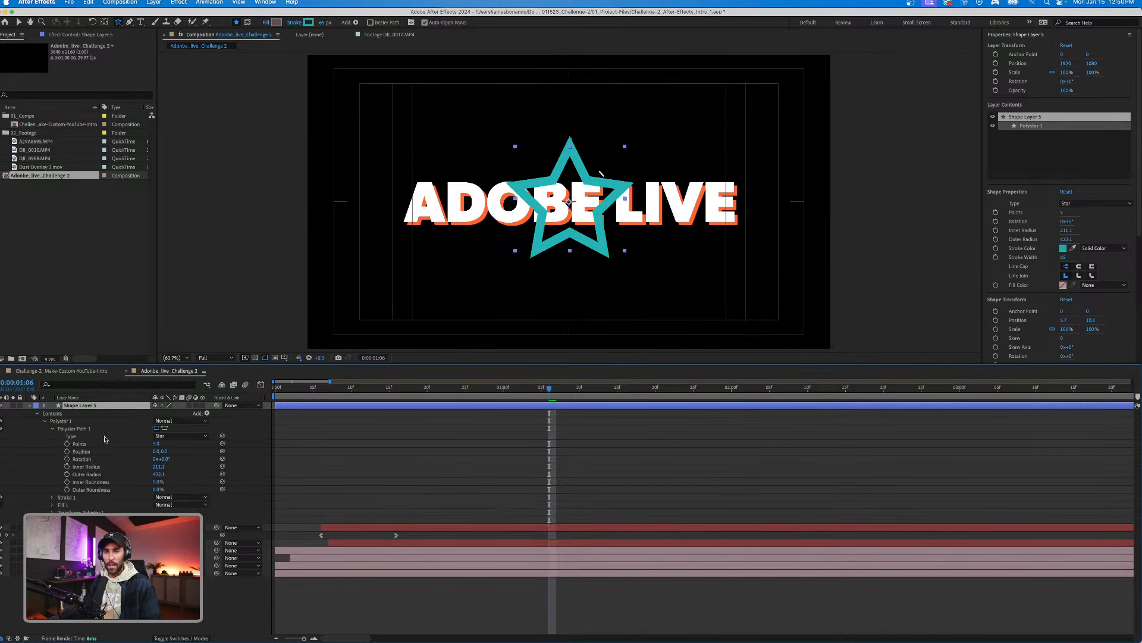
{"action": "left_click", "coordinate": [81, 444]}
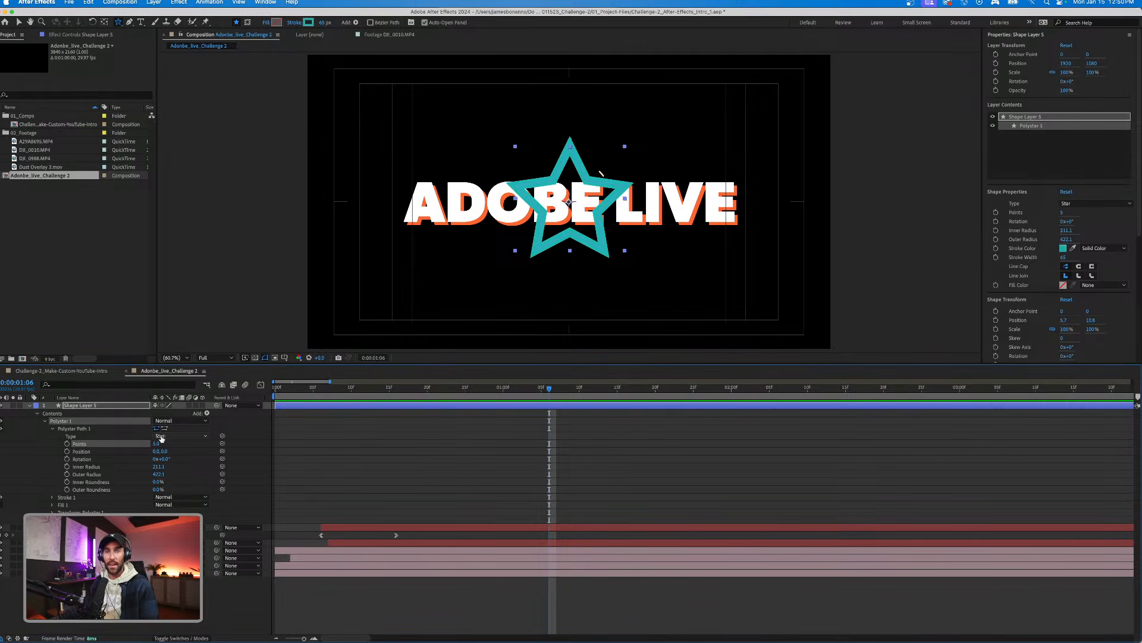
{"action": "left_click", "coordinate": [156, 445]}
{"action": "type", "text": "3"}
{"action": "key", "text": "Return"}
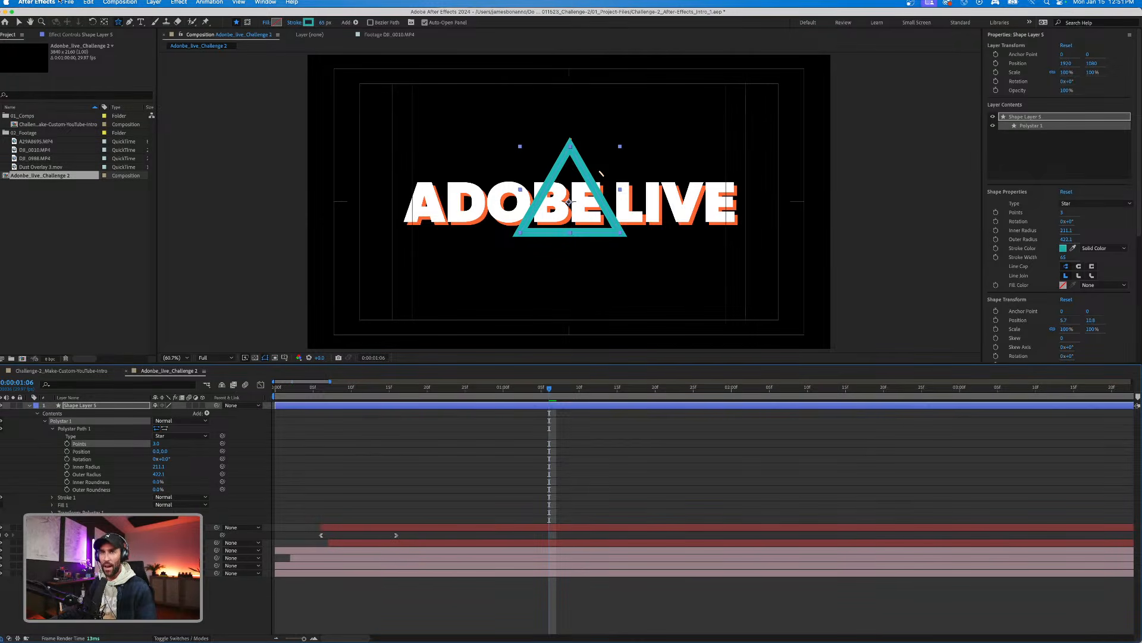
Centre the anchor point of the triangle's shape layer and align the layer horizontally and vertically to the composition's centre.
{"action": "left_click", "coordinate": [462, 448]}
{"action": "left_click", "coordinate": [474, 404]}
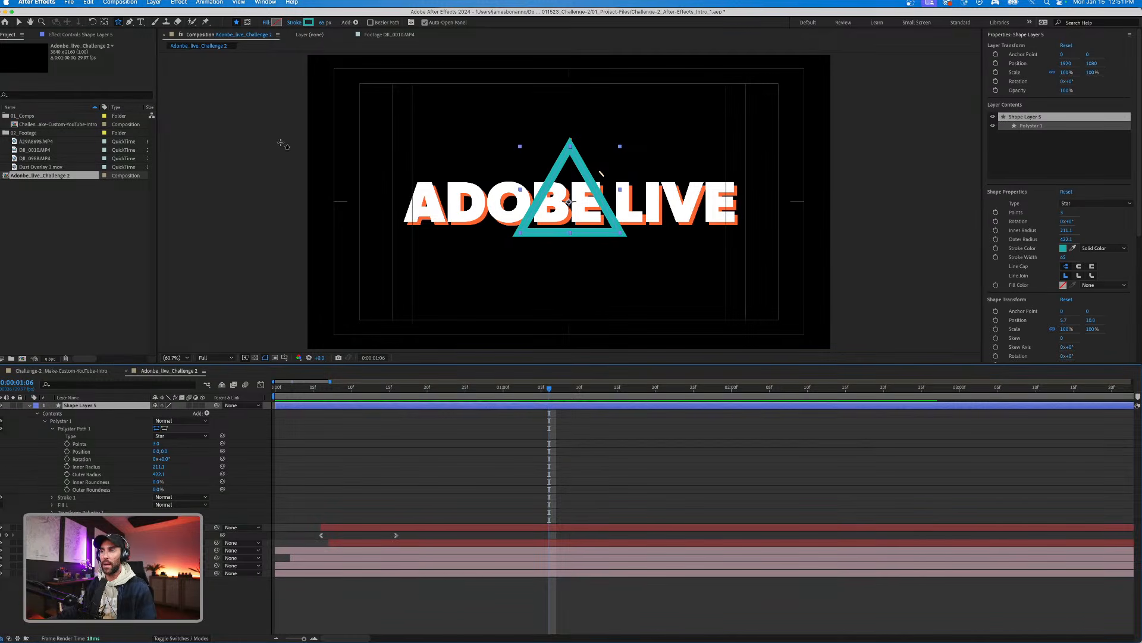
{"action": "key", "text": "y"}
{"action": "key", "text": "super+alt+Home"}
{"action": "key", "text": "v"}
{"action": "scroll", "coordinate": [1069, 270], "scroll_direction": "down", "scroll_amount": 5}
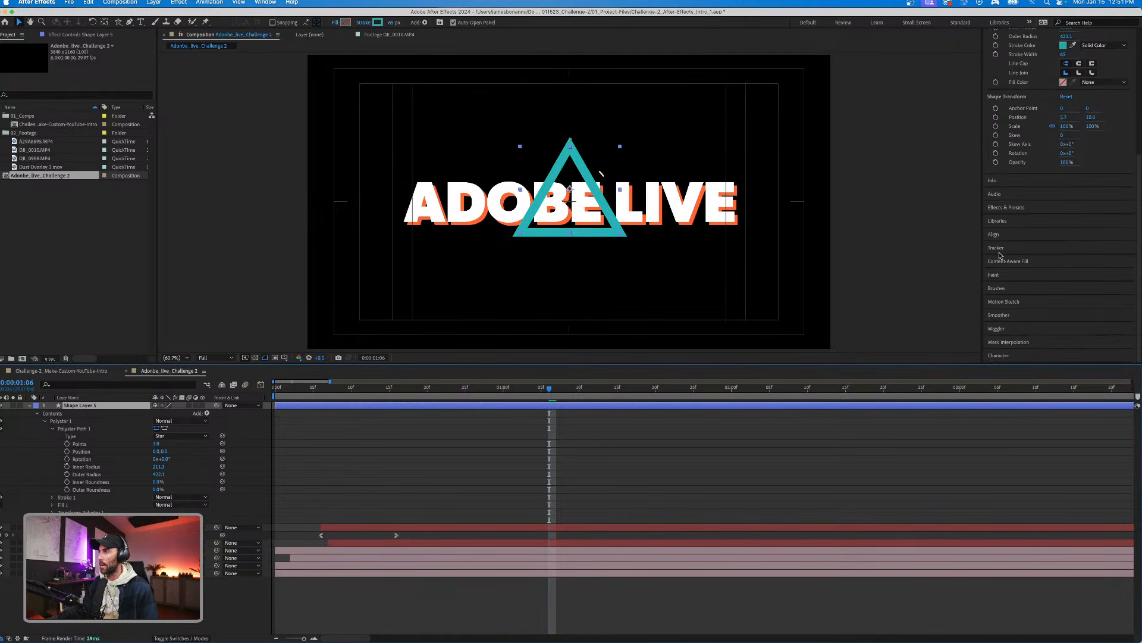
{"action": "left_click", "coordinate": [992, 235]}
{"action": "left_click", "coordinate": [1007, 124]}
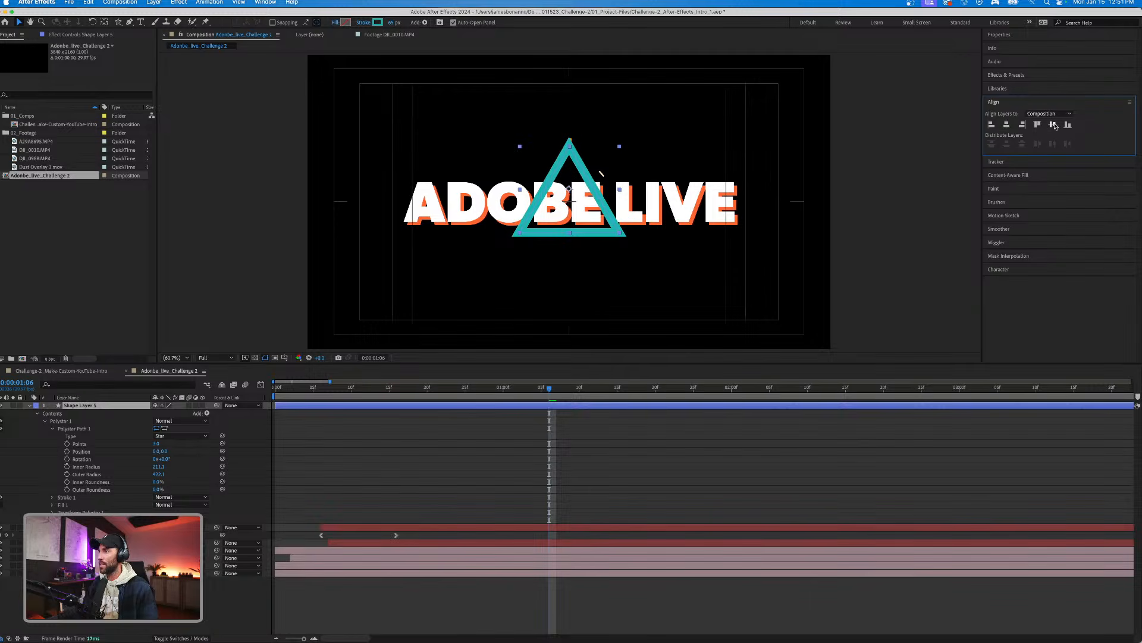
{"action": "left_click", "coordinate": [1053, 124]}
{"action": "left_click", "coordinate": [708, 490]}
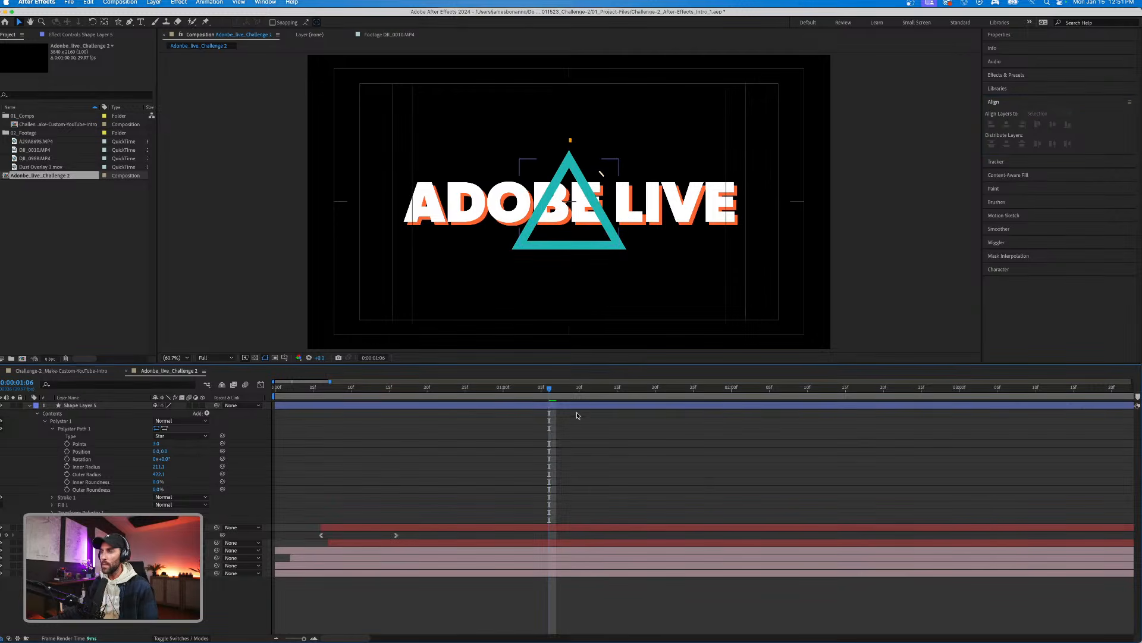
Solo the triangle's shape layer and set its stroke width to 25 px.
{"action": "left_click", "coordinate": [13, 406]}
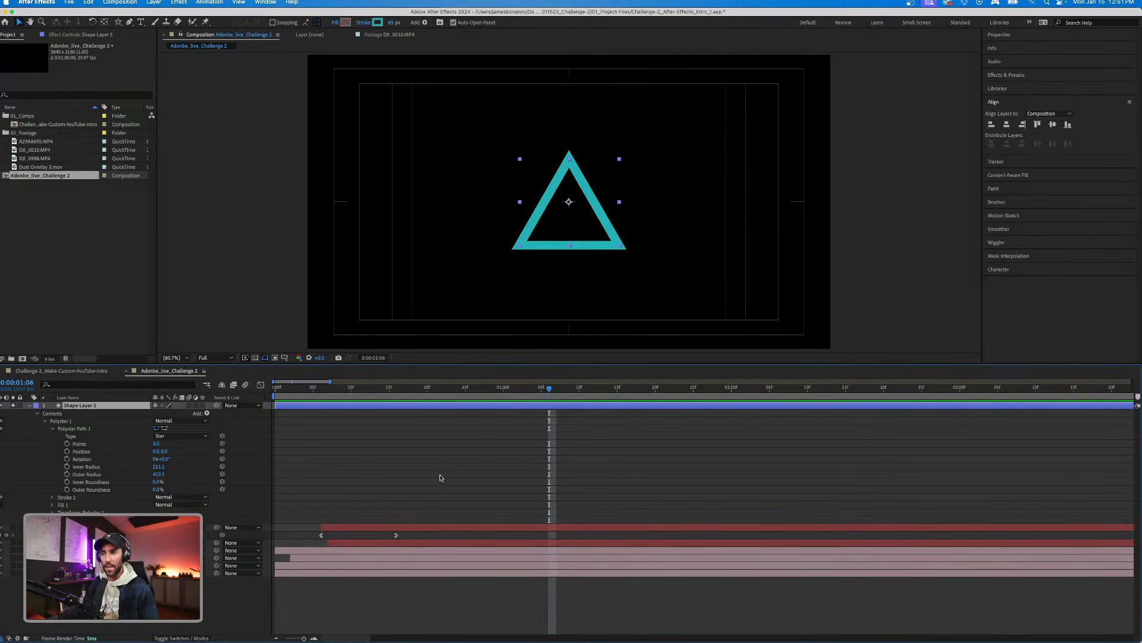
{"action": "left_click", "coordinate": [449, 450]}
{"action": "left_click", "coordinate": [453, 407]}
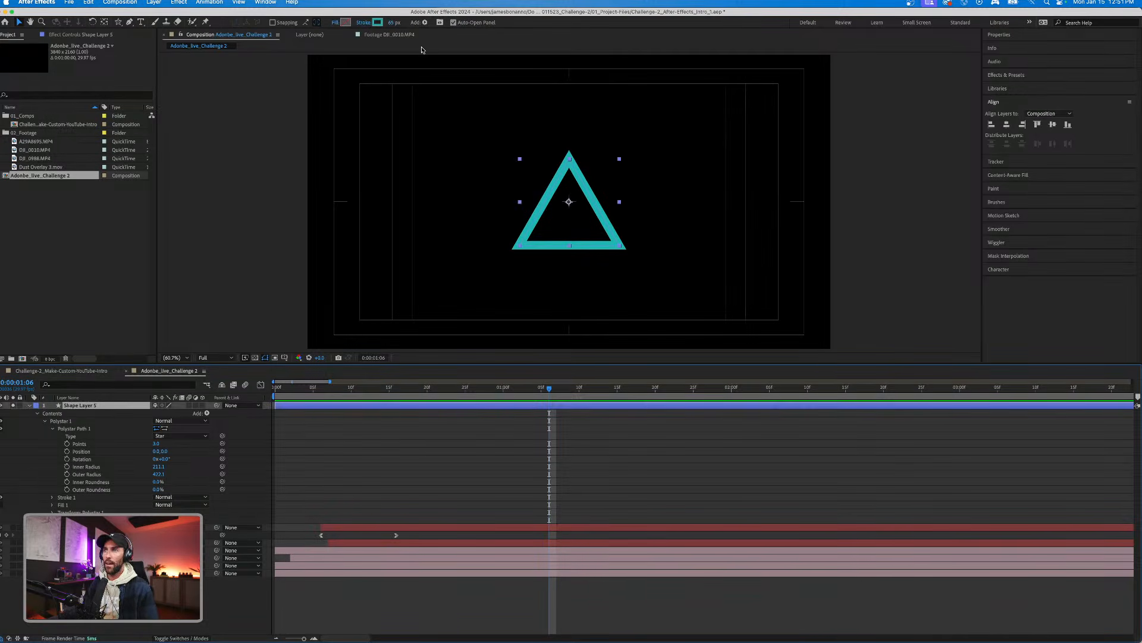
{"action": "left_click", "coordinate": [394, 23]}
{"action": "type", "text": "25"}
{"action": "key", "text": "Return"}
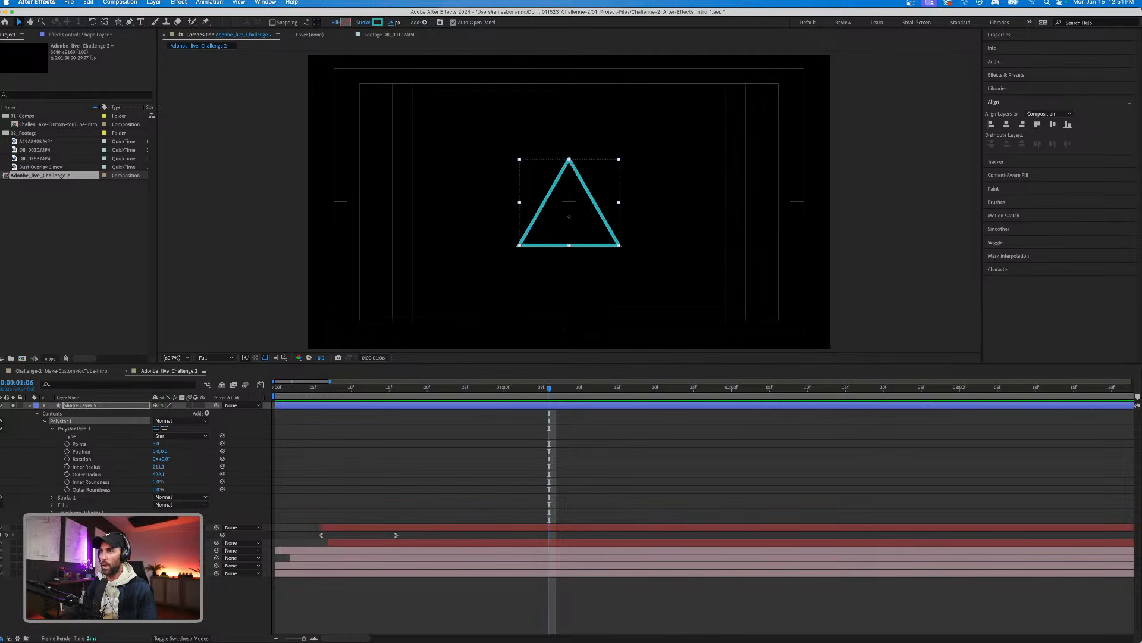
Add Trim Paths to the triangle's shape layer.
{"action": "left_click", "coordinate": [618, 460]}
{"action": "left_click", "coordinate": [487, 407]}
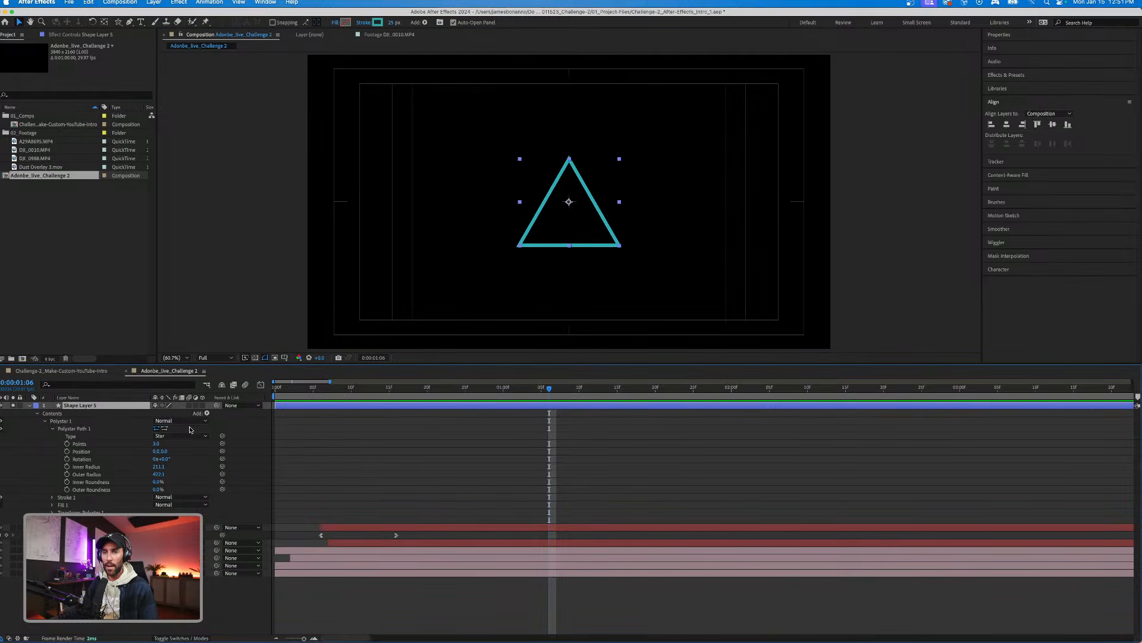
{"action": "left_click", "coordinate": [207, 414]}
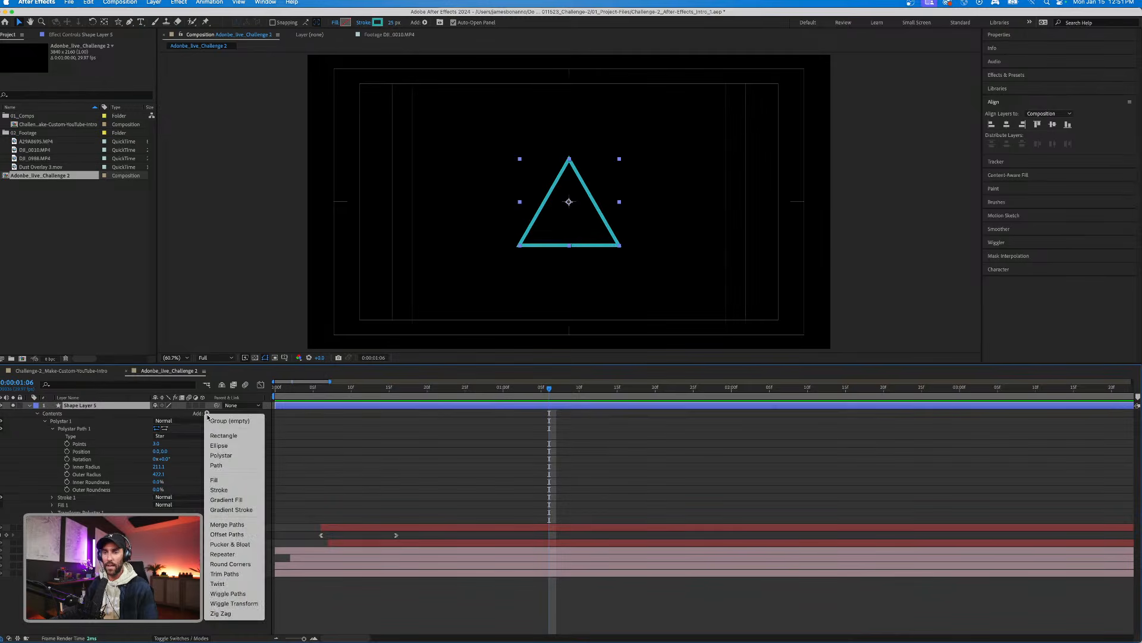
{"action": "left_click", "coordinate": [218, 571]}
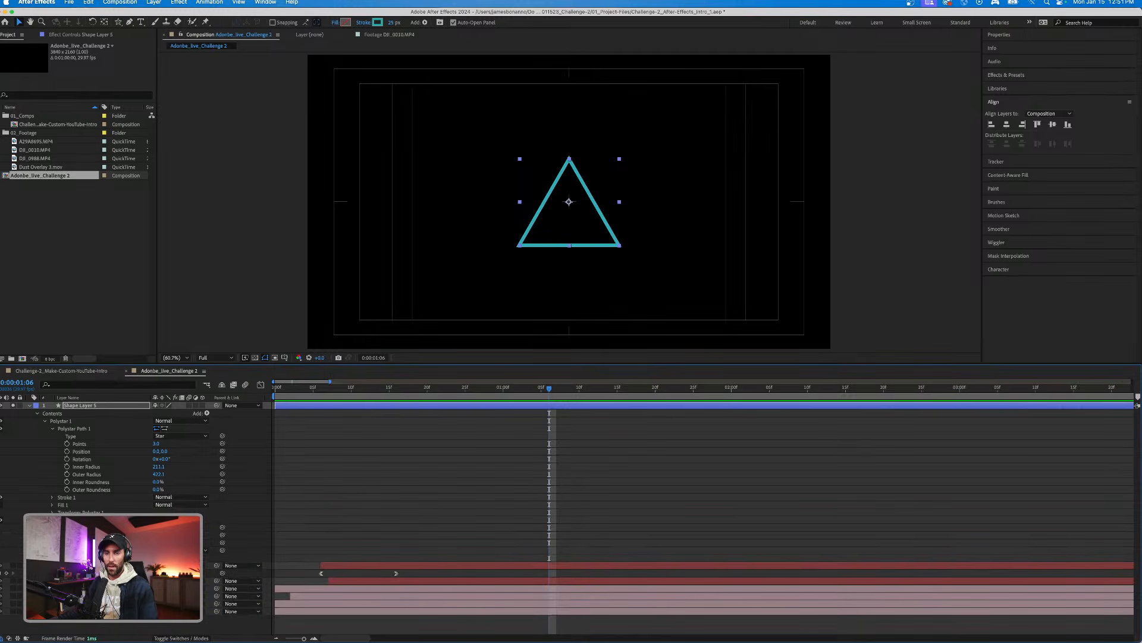
Keyframe the triangle's Trim Paths Start at 0:00:01:06 and 0:00:01:16, raising the first keyframe until the stroke is fully trimmed, and preview it.
{"action": "key", "text": "shift+Page_Down"}
{"action": "key", "text": "shift+Page_Down"}
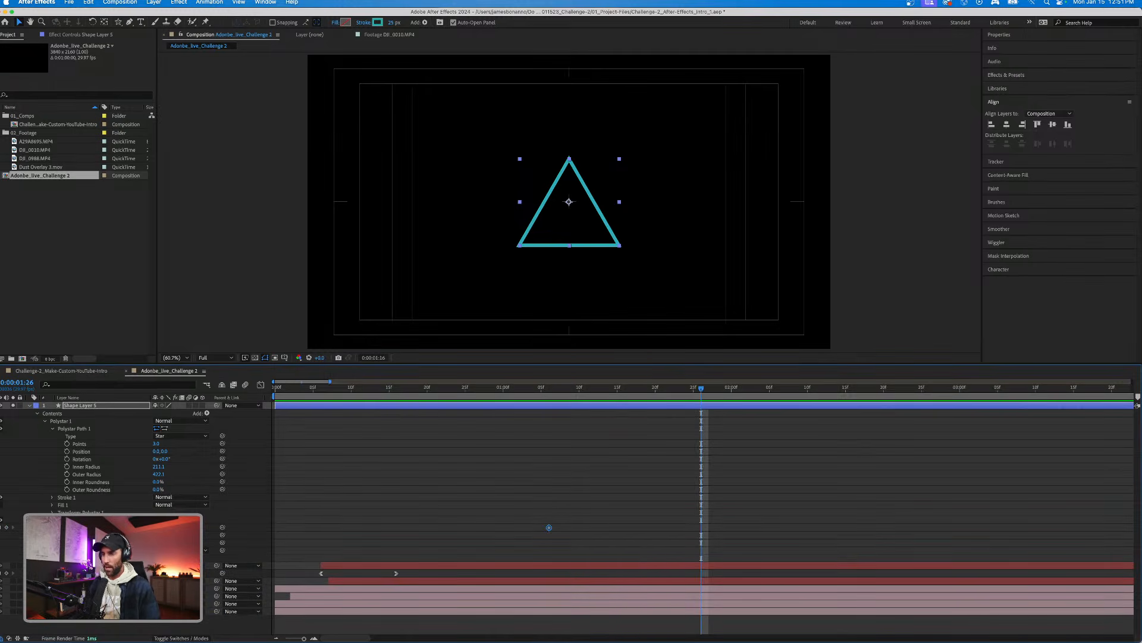
{"action": "key", "text": "shift+Page_Up"}
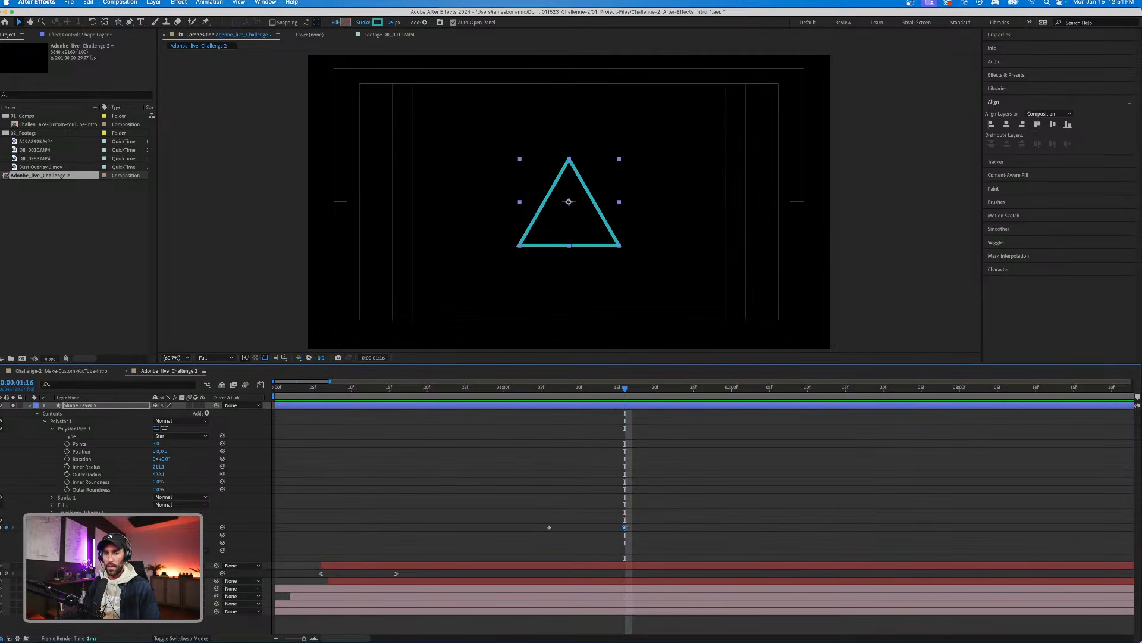
{"action": "left_click", "coordinate": [2, 528]}
{"action": "left_click_drag", "start_coordinate": [159, 528], "coordinate": [245, 533]}
{"action": "key", "text": "j"}
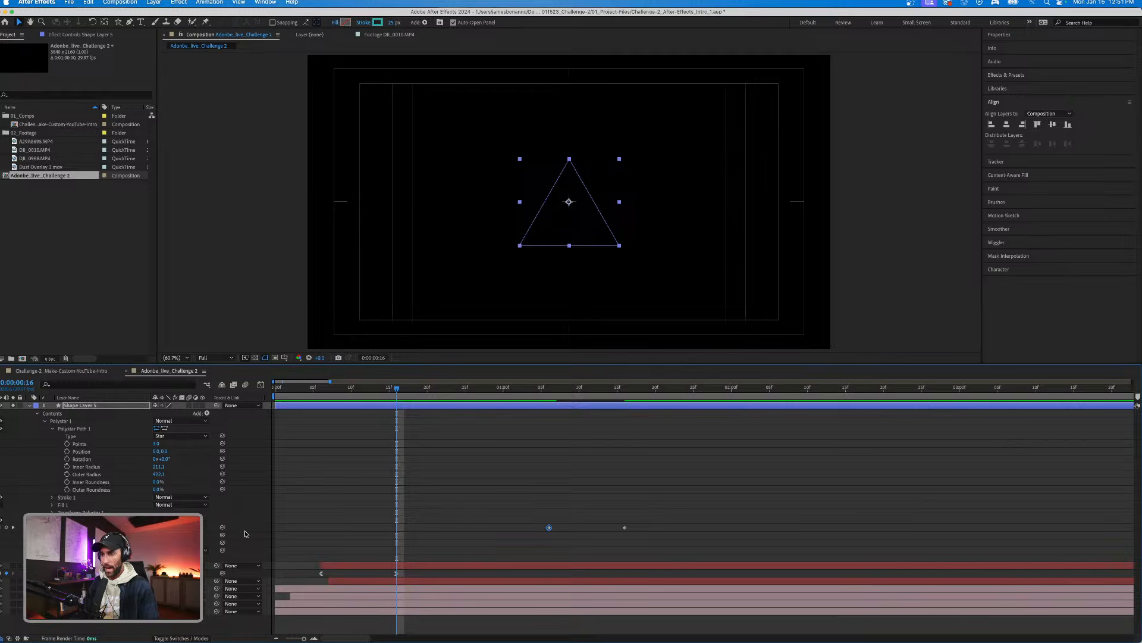
{"action": "key", "text": "k"}
{"action": "key", "text": "space"}
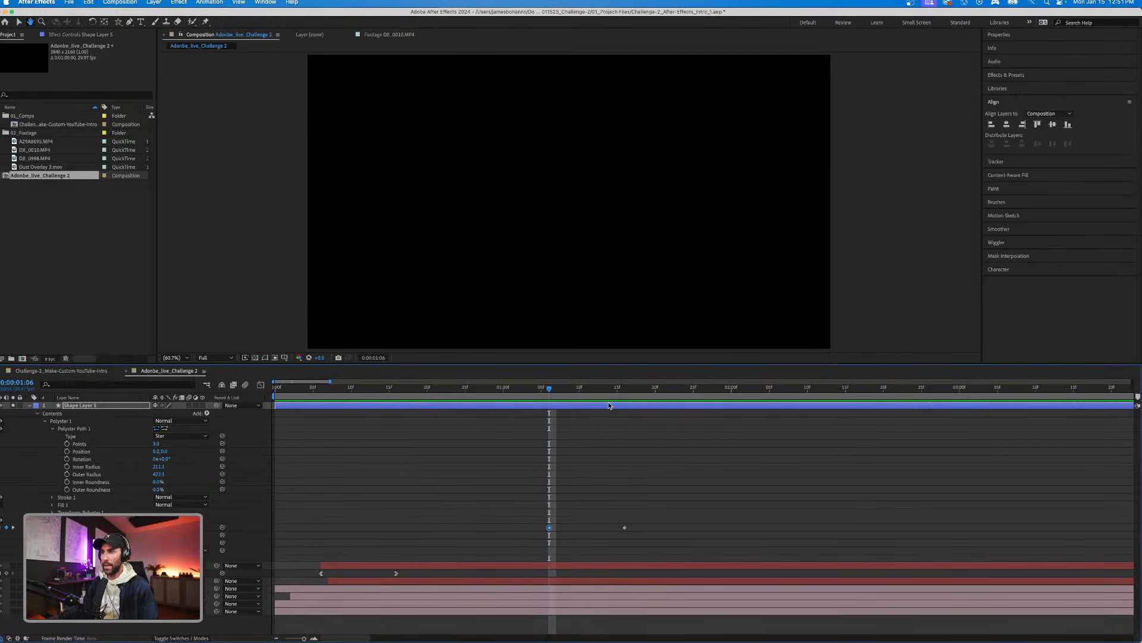
Keyframe the triangle's Trim Paths End at 0:00:01:08 and 0:00:01:18.
{"action": "mouse_move", "coordinate": [608, 387]}
{"action": "left_mouse_down"}
{"action": "mouse_move", "coordinate": [526, 387]}
{"action": "mouse_move", "coordinate": [642, 383]}
{"action": "mouse_move", "coordinate": [551, 392]}
{"action": "mouse_move", "coordinate": [564, 391]}
{"action": "left_mouse_up"}
{"action": "left_click", "coordinate": [222, 534]}
{"action": "key", "text": "shift+Page_Down"}
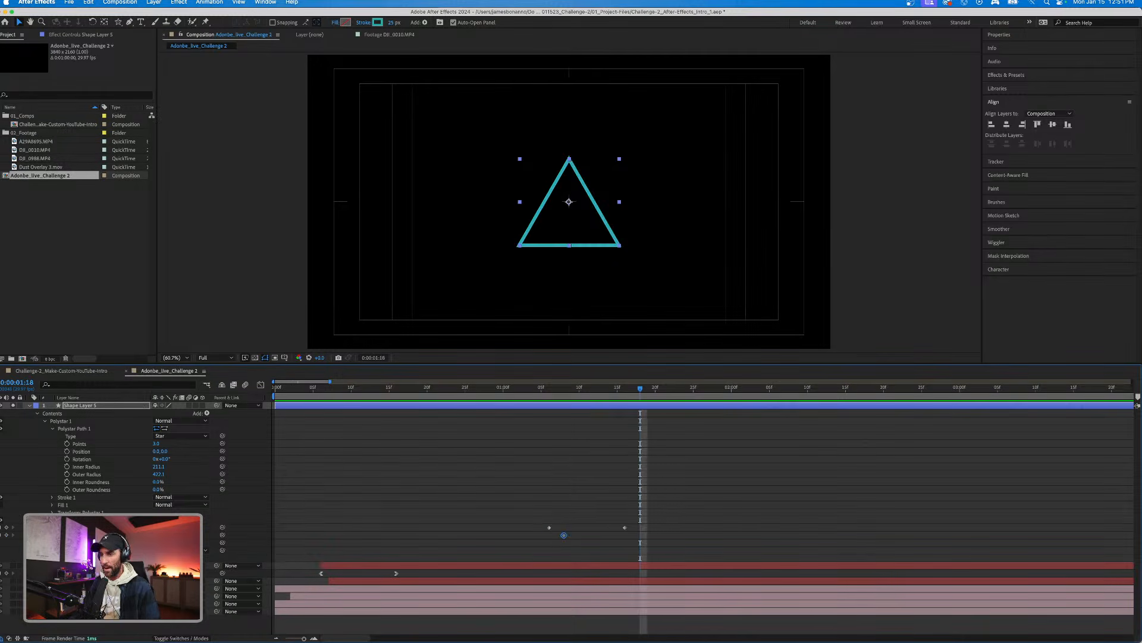
{"action": "left_click", "coordinate": [2, 535]}
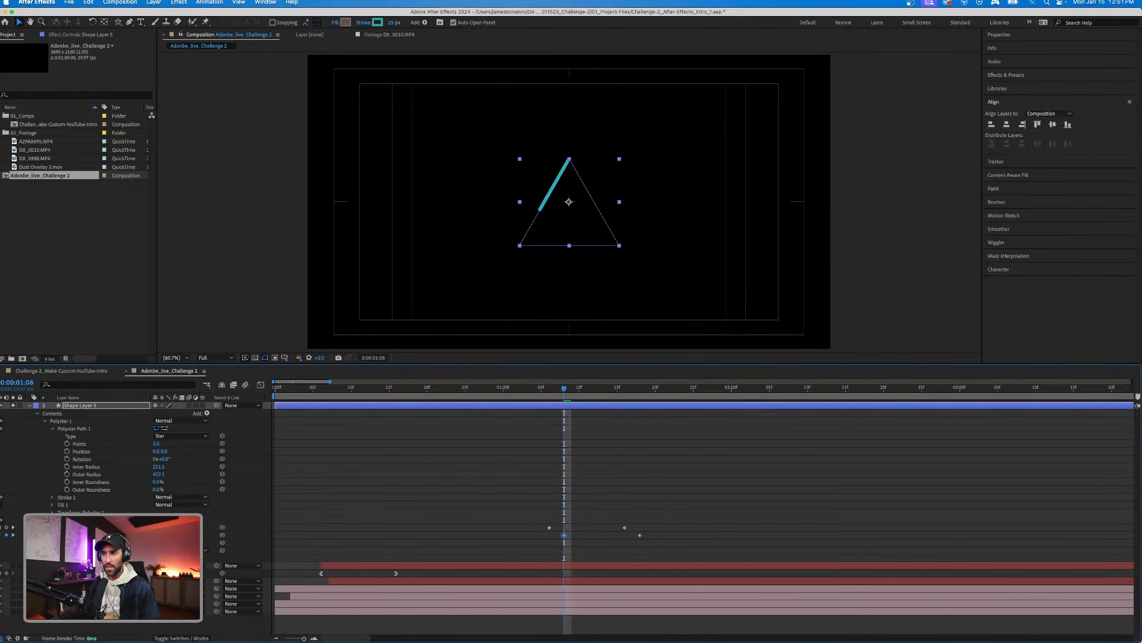
Try lowering the triangle's Trim Paths End values at its two keyframes and undo the changes.
{"action": "left_click_drag", "start_coordinate": [158, 535], "coordinate": [111, 535]}
{"action": "key", "text": "shift+Page_Down"}
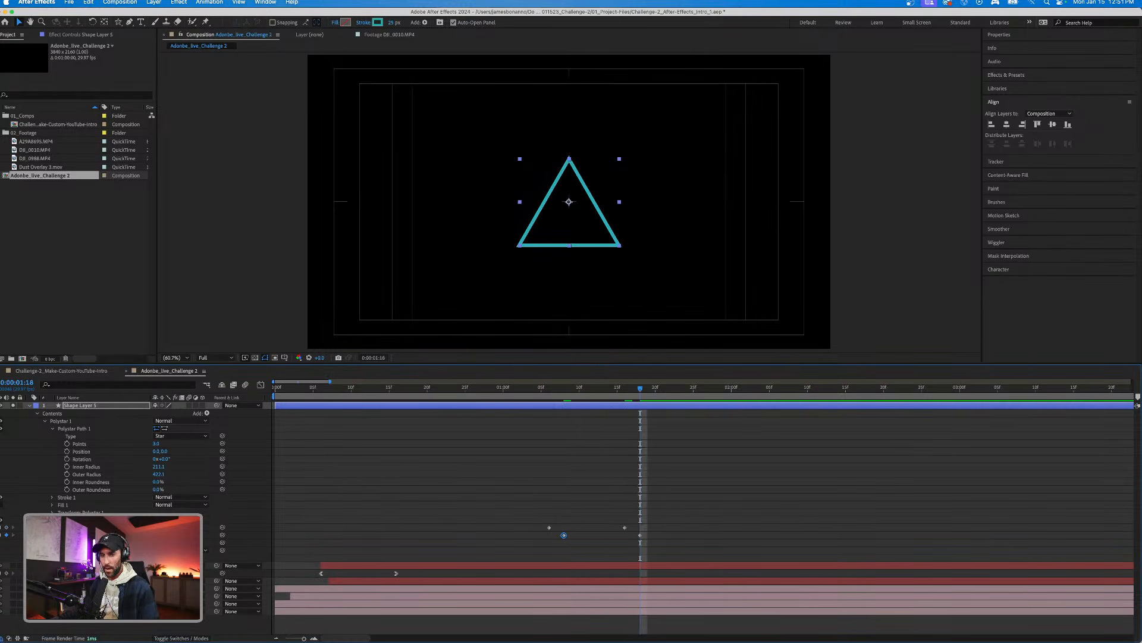
{"action": "left_click_drag", "start_coordinate": [158, 535], "coordinate": [105, 535]}
{"action": "key", "text": "j"}
{"action": "key", "text": "j"}
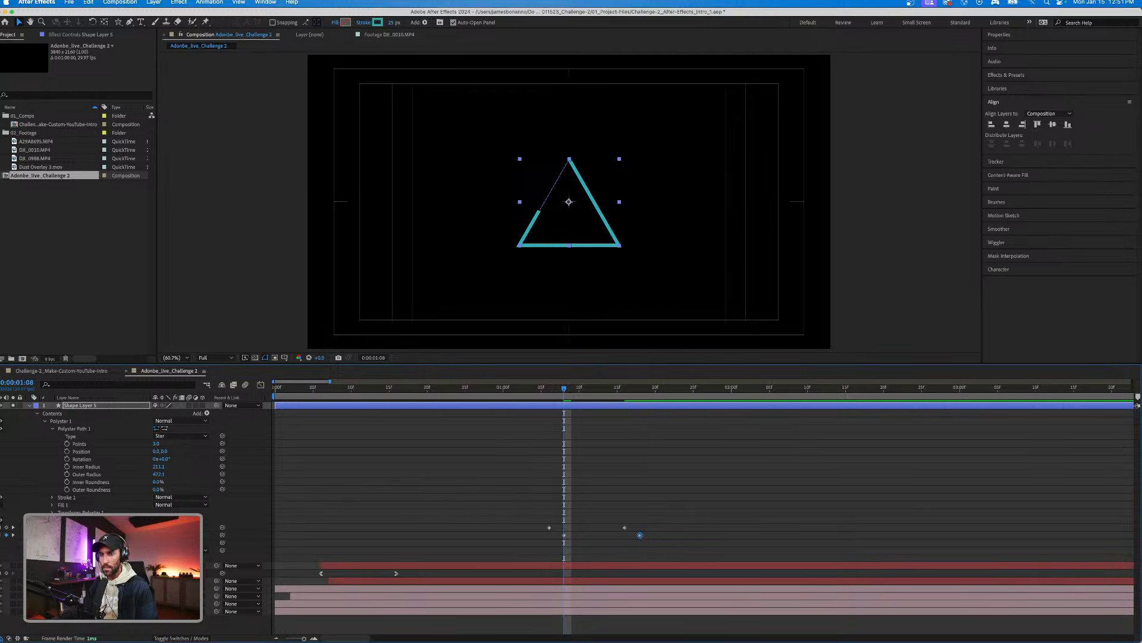
{"action": "key", "text": "super+z"}
{"action": "key", "text": "super+z"}
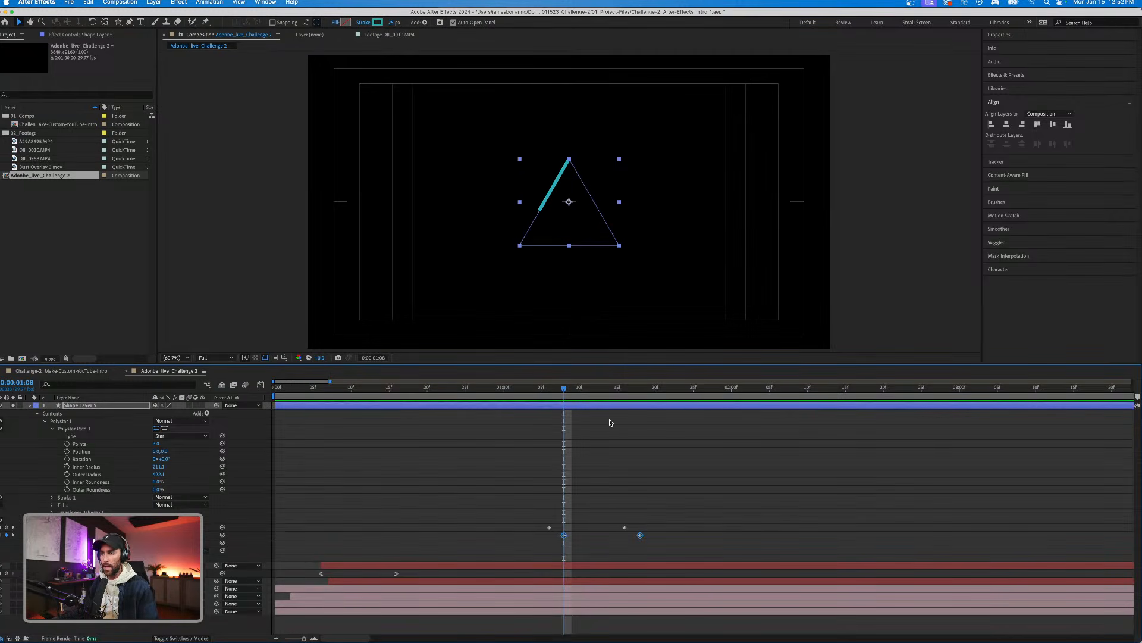
Preview the triangle's stroke animation and try raising the Trim Paths End value at 0:00:01:08.
{"action": "left_click", "coordinate": [526, 388]}
{"action": "key", "text": "space"}
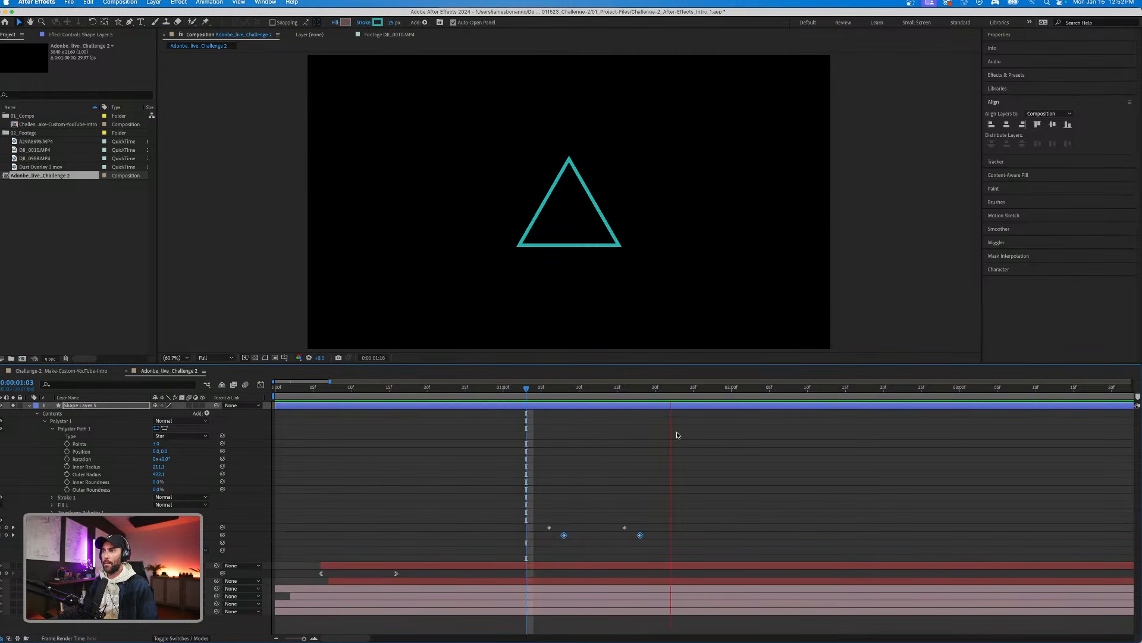
{"action": "key", "text": "space"}
{"action": "mouse_move", "coordinate": [625, 390]}
{"action": "left_mouse_down"}
{"action": "mouse_move", "coordinate": [656, 390]}
{"action": "mouse_move", "coordinate": [642, 390]}
{"action": "left_mouse_up"}
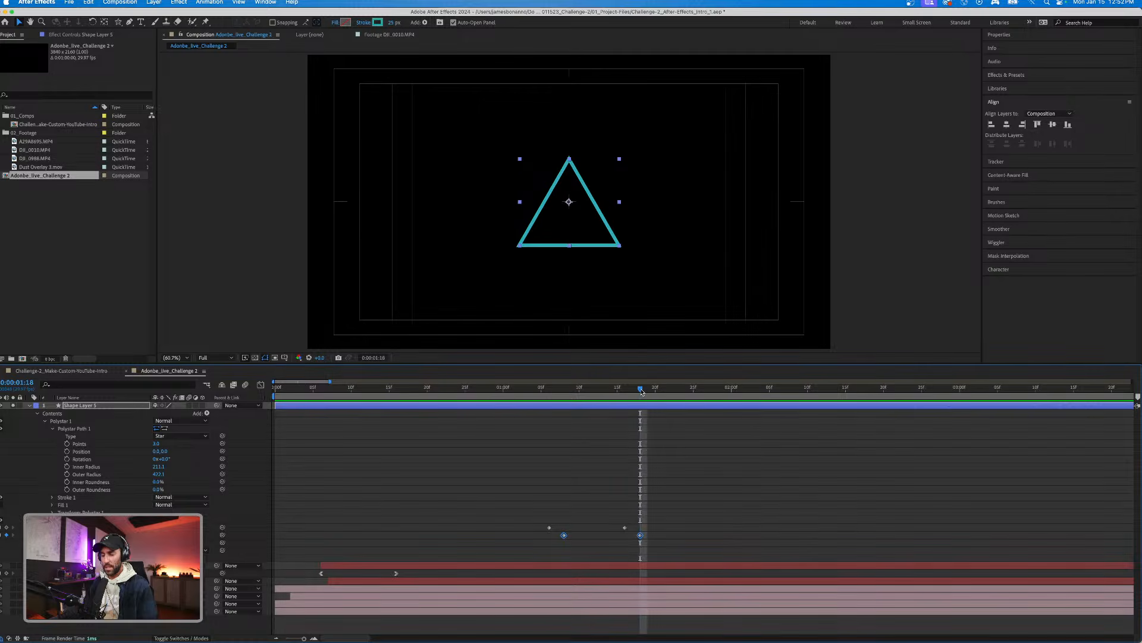
{"action": "key", "text": "j"}
{"action": "key", "text": "j"}
{"action": "left_click_drag", "start_coordinate": [158, 535], "coordinate": [354, 535]}
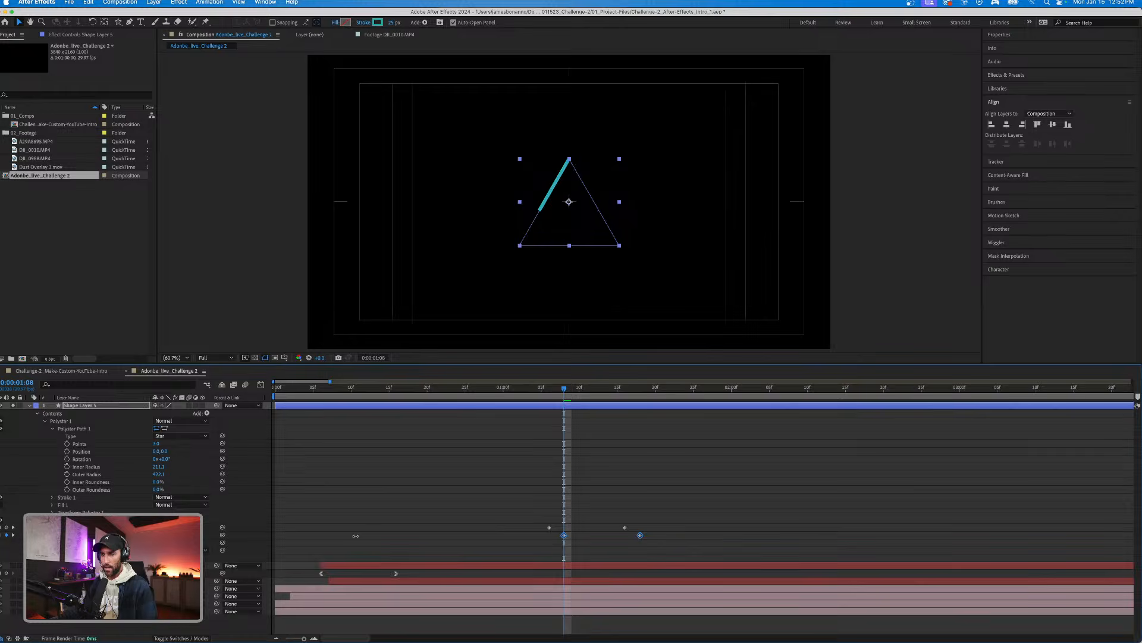
Replay the triangle's stroke animation and save the project.
{"action": "left_click", "coordinate": [542, 390]}
{"action": "key", "text": "space"}
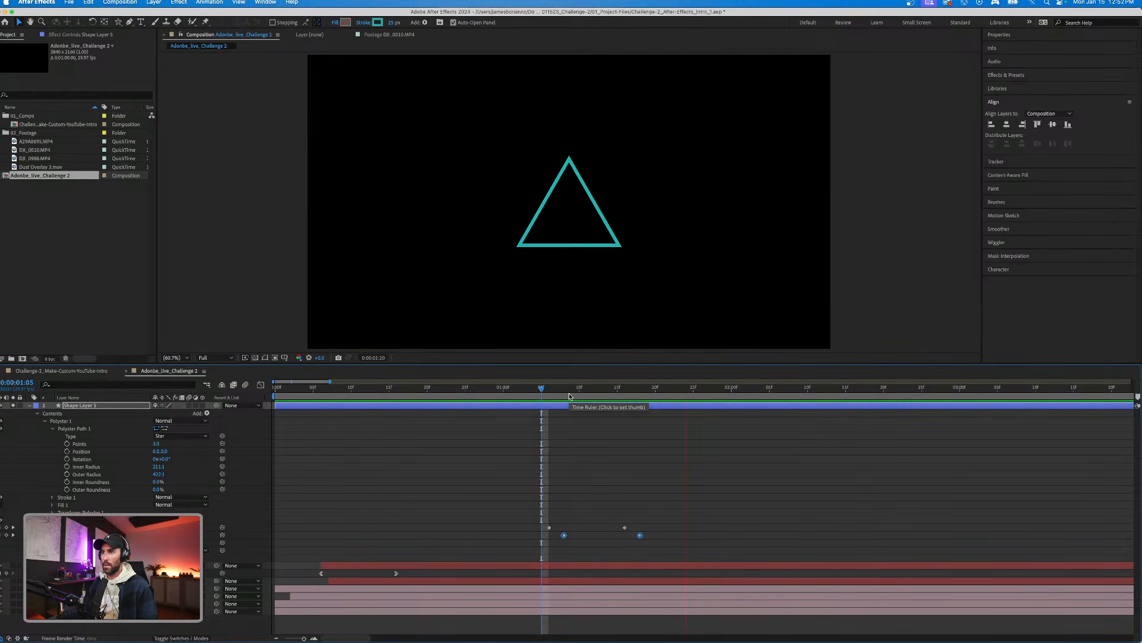
{"action": "key", "text": "space"}
{"action": "left_click_drag", "start_coordinate": [628, 390], "coordinate": [496, 394]}
{"action": "key", "text": "super+s"}
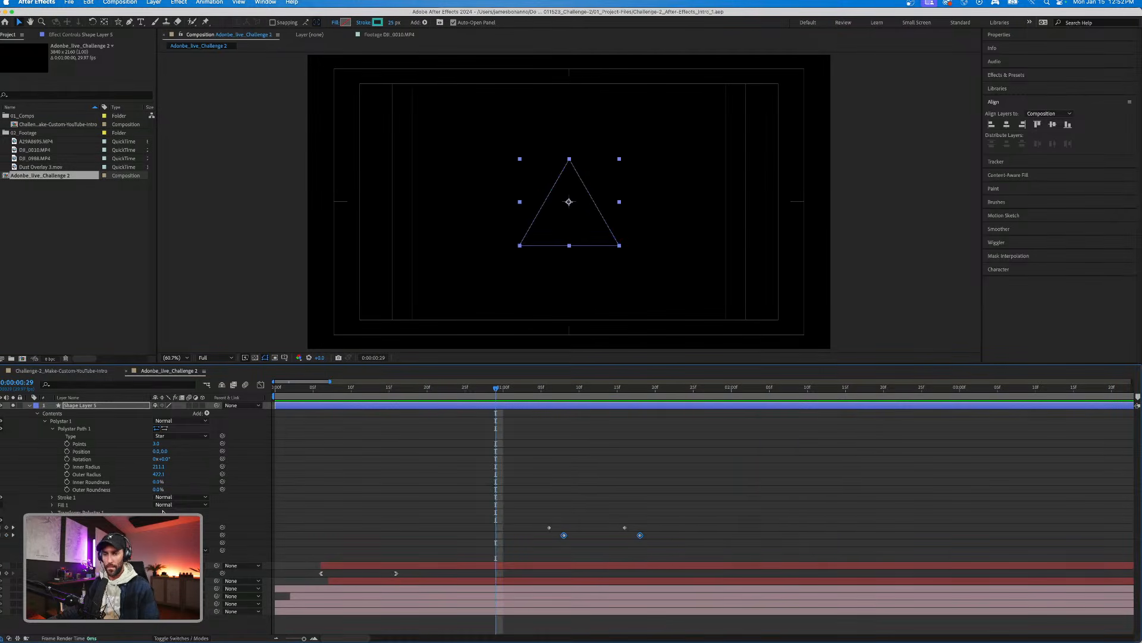
Play the triangle animation from 0:00:01:06 and scrub back to 0:00:01:08 to examine its Start and End keyframe timing.
{"action": "left_click", "coordinate": [549, 388]}
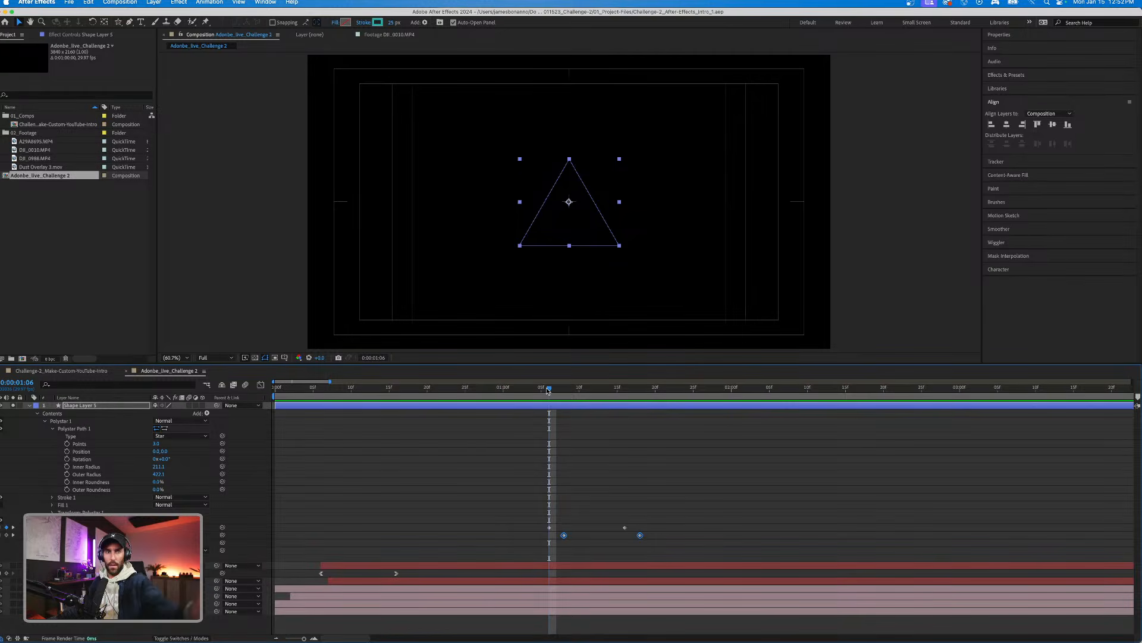
{"action": "key", "text": "space"}
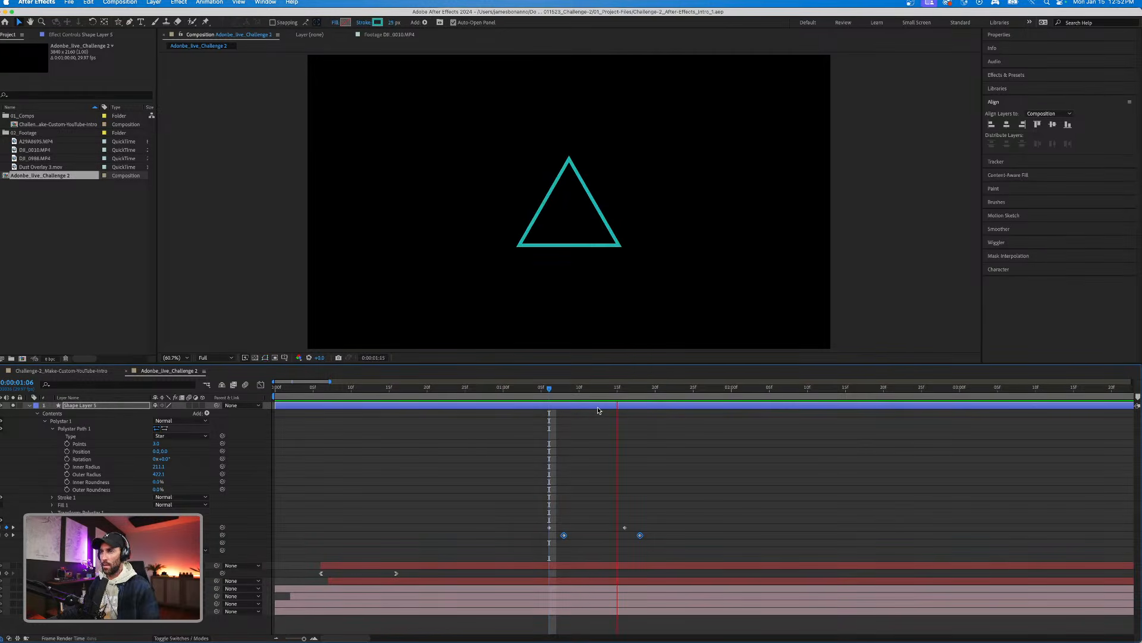
{"action": "key", "text": "space"}
{"action": "left_click", "coordinate": [616, 394]}
{"action": "left_click", "coordinate": [624, 396]}
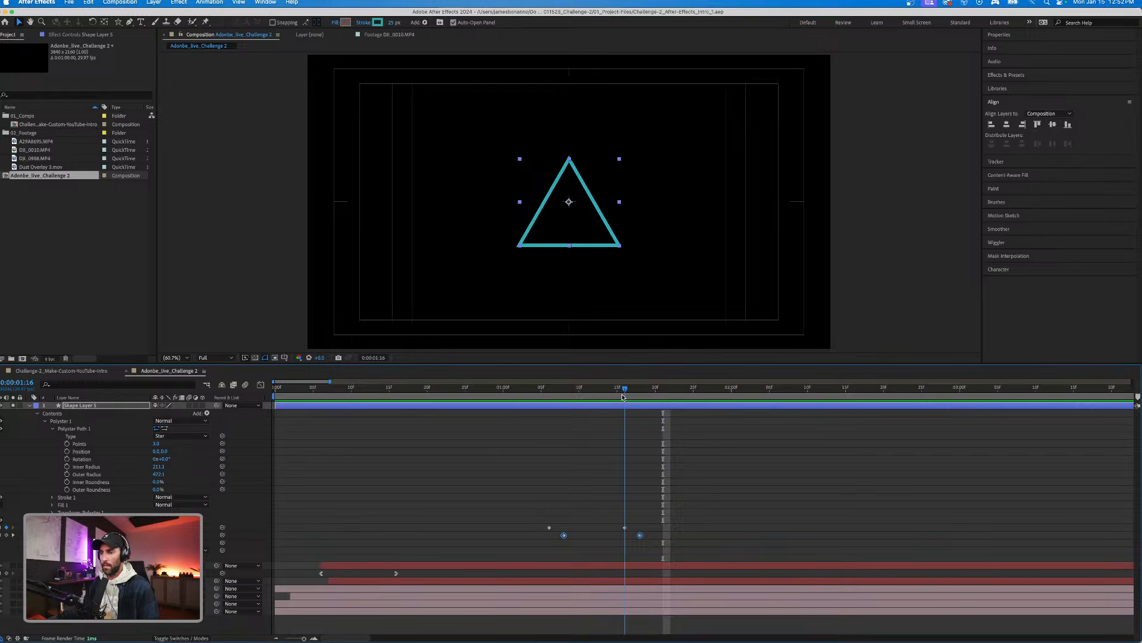
{"action": "left_click_drag", "start_coordinate": [626, 395], "coordinate": [565, 407]}
{"action": "left_click", "coordinate": [602, 446]}
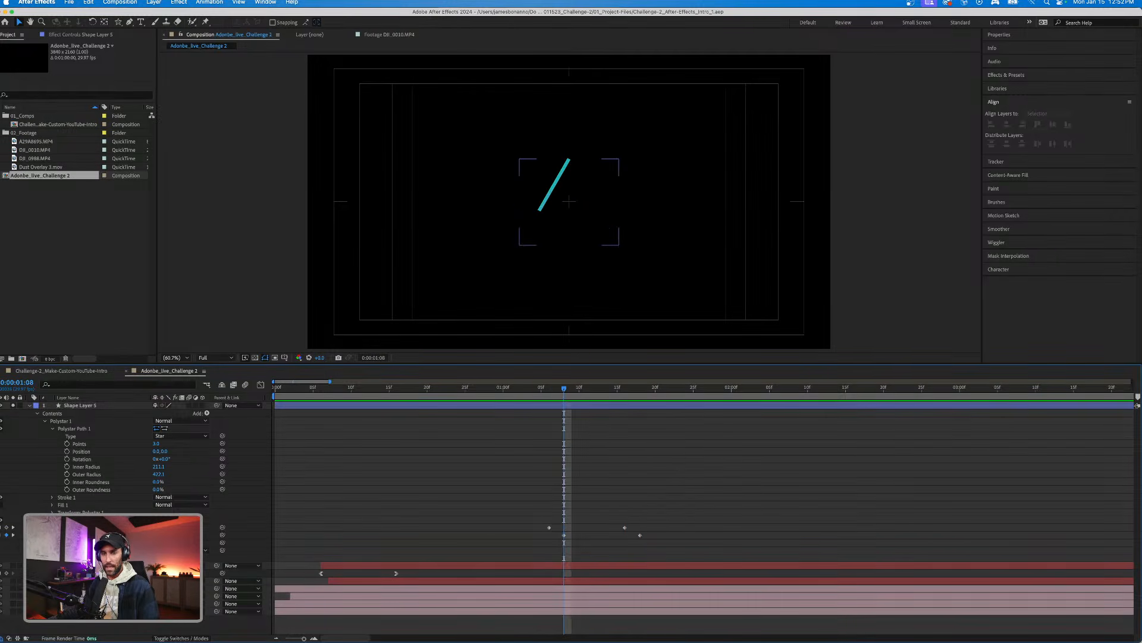
Replace the triangle's End keyframe at 0:00:01:18 with a pasted 0% keyframe and preview the stroke trimming off.
{"action": "left_click", "coordinate": [564, 535]}
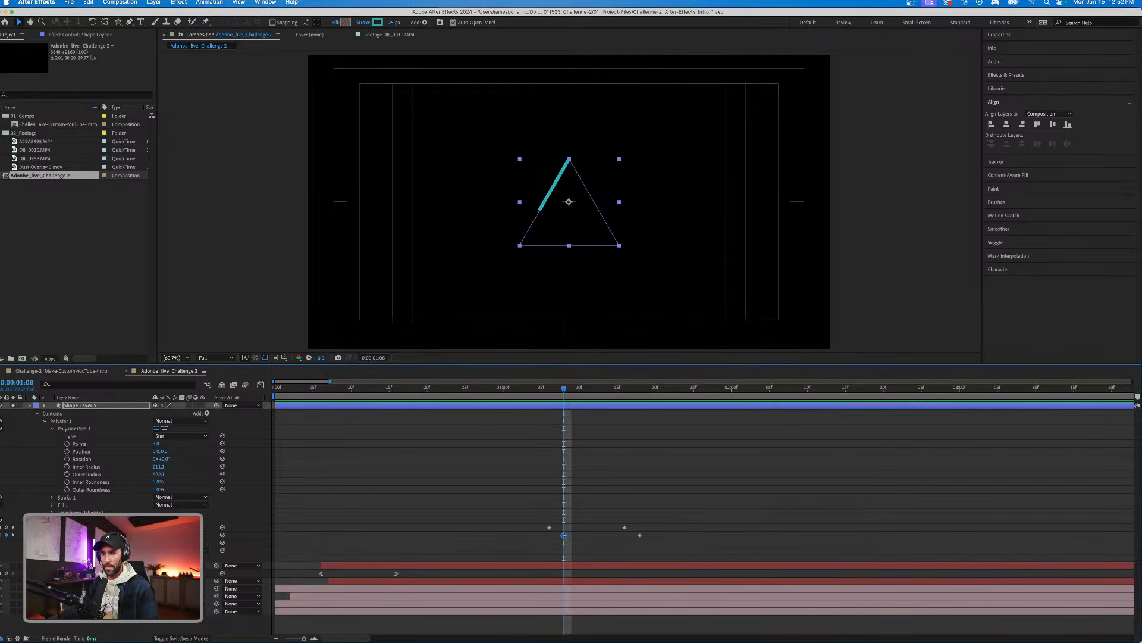
{"action": "key", "text": "k"}
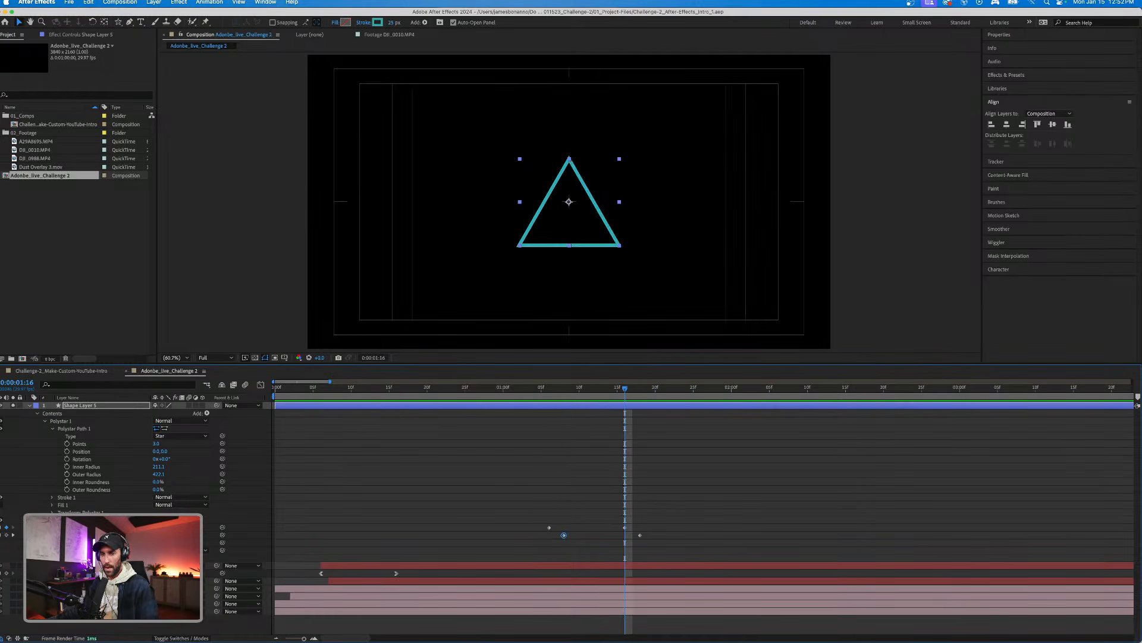
{"action": "key", "text": "super+v"}
{"action": "left_click", "coordinate": [643, 540]}
{"action": "left_click", "coordinate": [641, 536]}
{"action": "key", "text": "Delete"}
{"action": "left_click_drag", "start_coordinate": [625, 535], "coordinate": [639, 538]}
{"action": "left_click_drag", "start_coordinate": [624, 388], "coordinate": [488, 388]}
{"action": "key", "text": "space"}
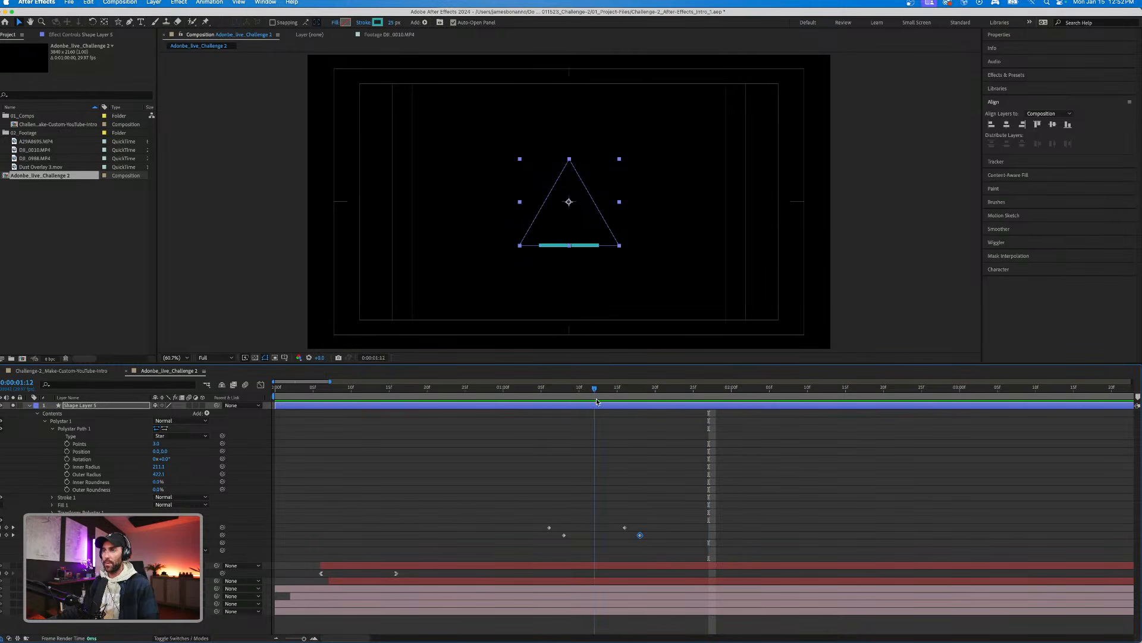
Shift both of the triangle's End keyframes two frames later, to 0:00:01:10 and 0:00:01:20, and preview the animation.
{"action": "left_click", "coordinate": [667, 529]}
{"action": "mouse_move", "coordinate": [666, 532]}
{"action": "left_mouse_down"}
{"action": "mouse_move", "coordinate": [561, 539]}
{"action": "mouse_move", "coordinate": [579, 536]}
{"action": "left_mouse_up"}
{"action": "key", "text": "space"}
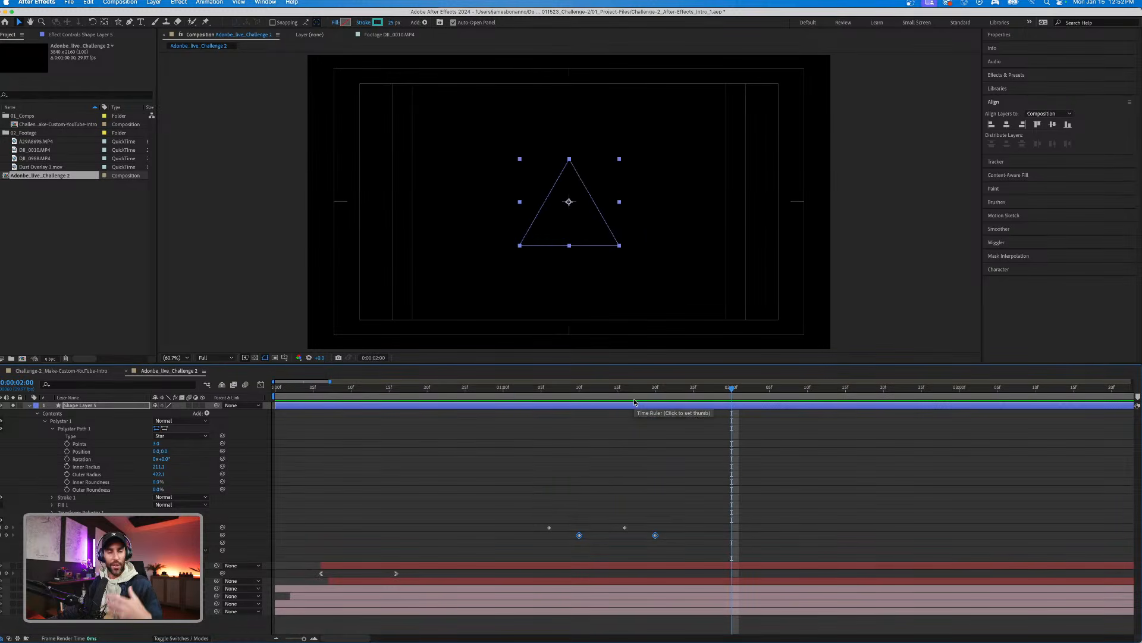
{"action": "left_click_drag", "start_coordinate": [629, 389], "coordinate": [545, 401]}
{"action": "key", "text": "space"}
{"action": "key", "text": "space"}
{"action": "left_click", "coordinate": [555, 389]}
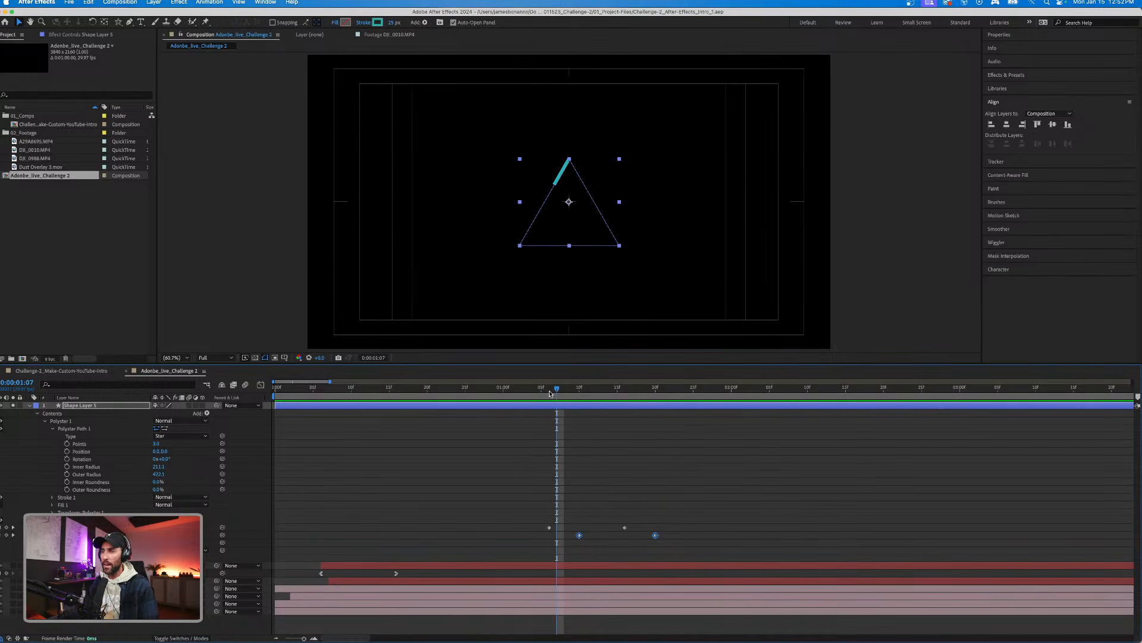
Reveal the keyframed properties of all layers and apply Easy Ease Out to the triangle's first Start keyframe and Easy Ease In to its last.
{"action": "key", "text": "super+a"}
{"action": "key", "text": "u"}
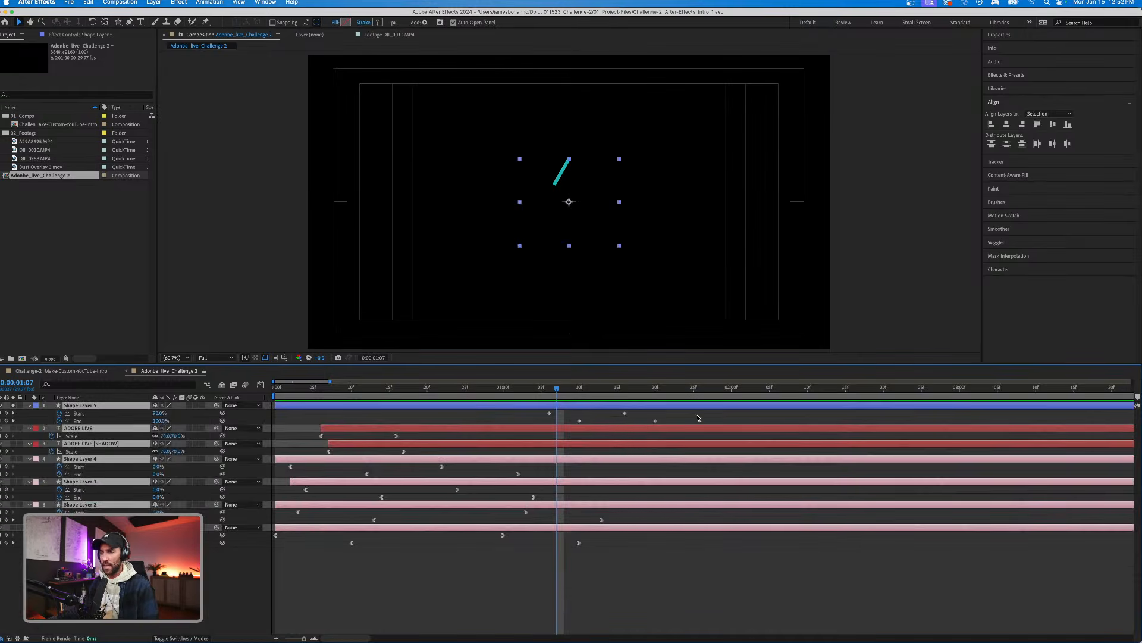
{"action": "left_click", "coordinate": [550, 413]}
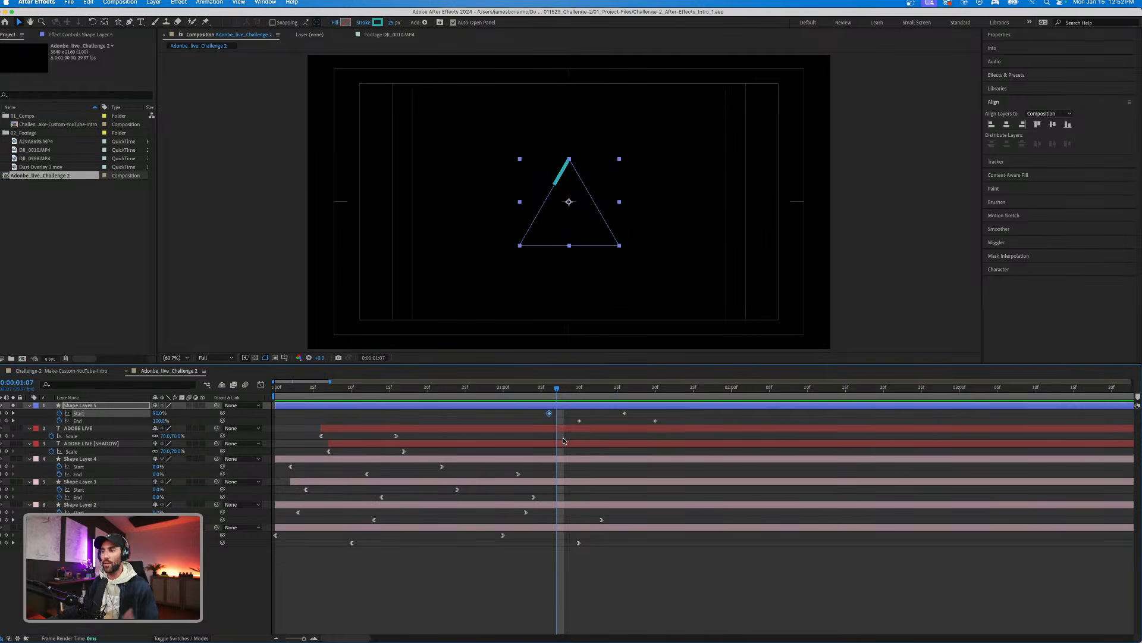
{"action": "right_click", "coordinate": [551, 419]}
{"action": "mouse_move", "coordinate": [581, 558]}
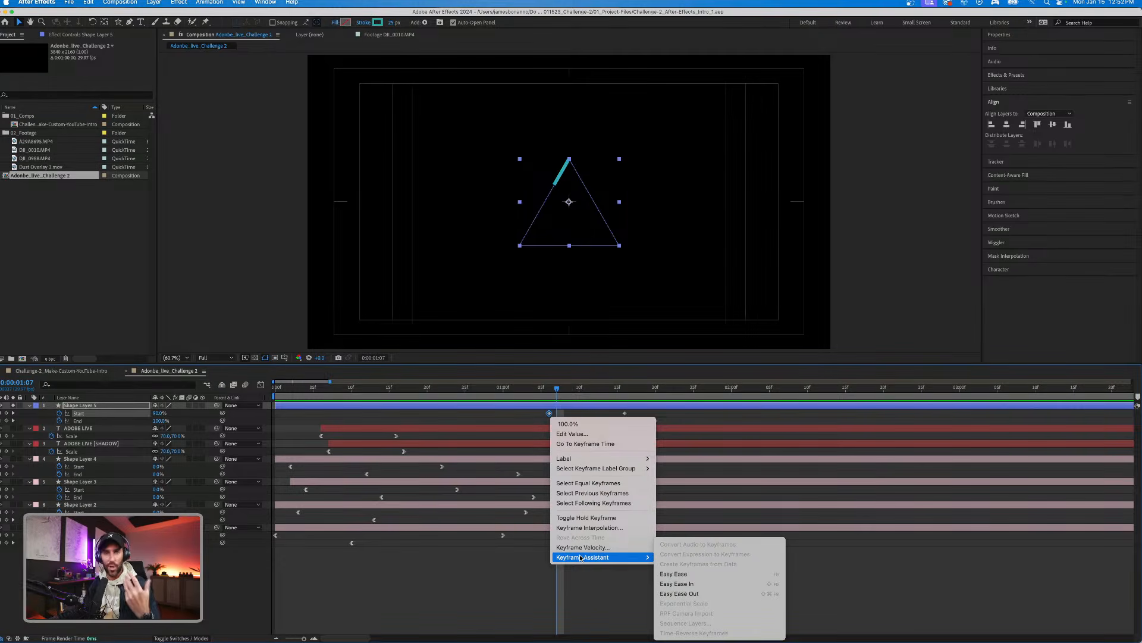
{"action": "left_click", "coordinate": [679, 593]}
{"action": "left_click_drag", "start_coordinate": [610, 409], "coordinate": [657, 414]}
{"action": "right_click", "coordinate": [625, 413]}
{"action": "mouse_move", "coordinate": [669, 558]}
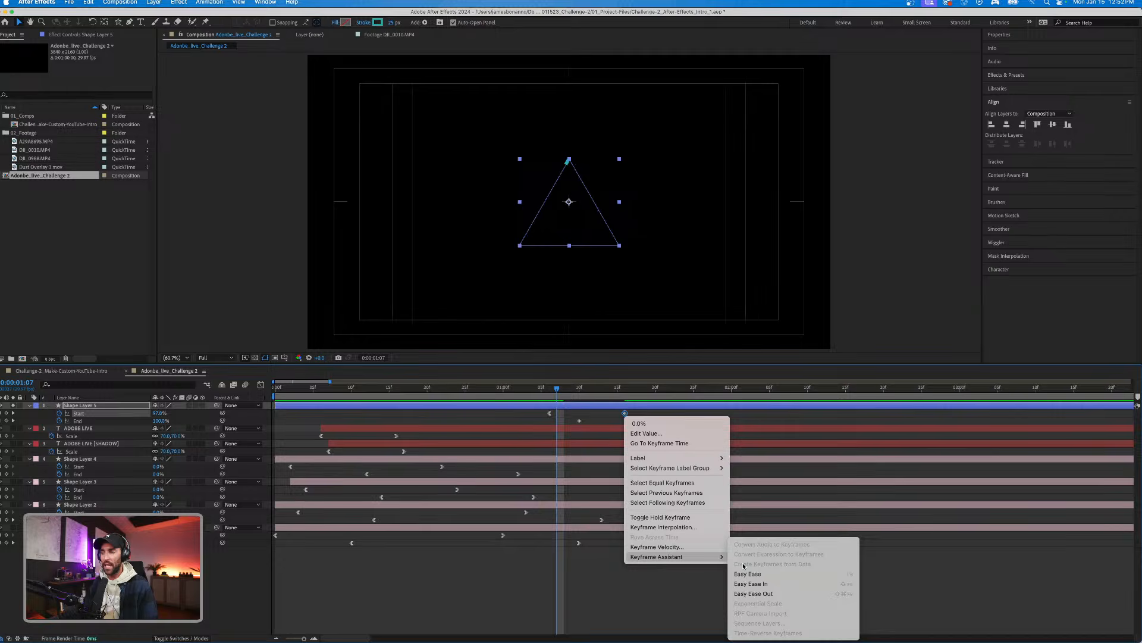
{"action": "left_click", "coordinate": [751, 584]}
Reshape the triangle's Start speed graph to peak early by extending the last keyframe's incoming influence, and preview it.
{"action": "left_click_drag", "start_coordinate": [526, 411], "coordinate": [642, 416]}
{"action": "left_click", "coordinate": [261, 386]}
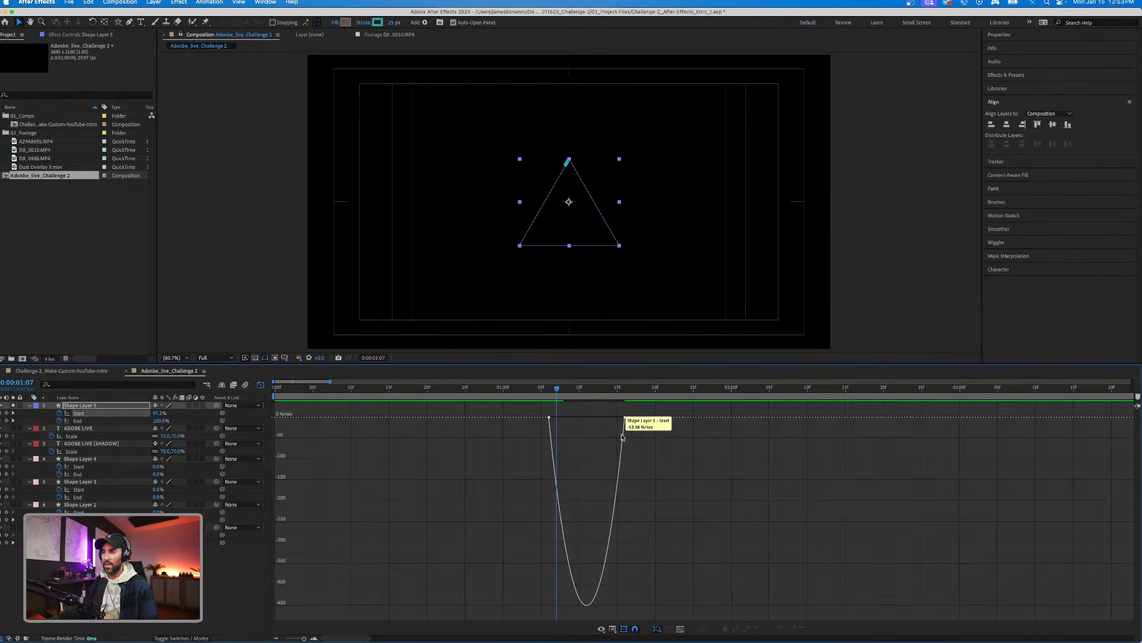
{"action": "left_click", "coordinate": [622, 417]}
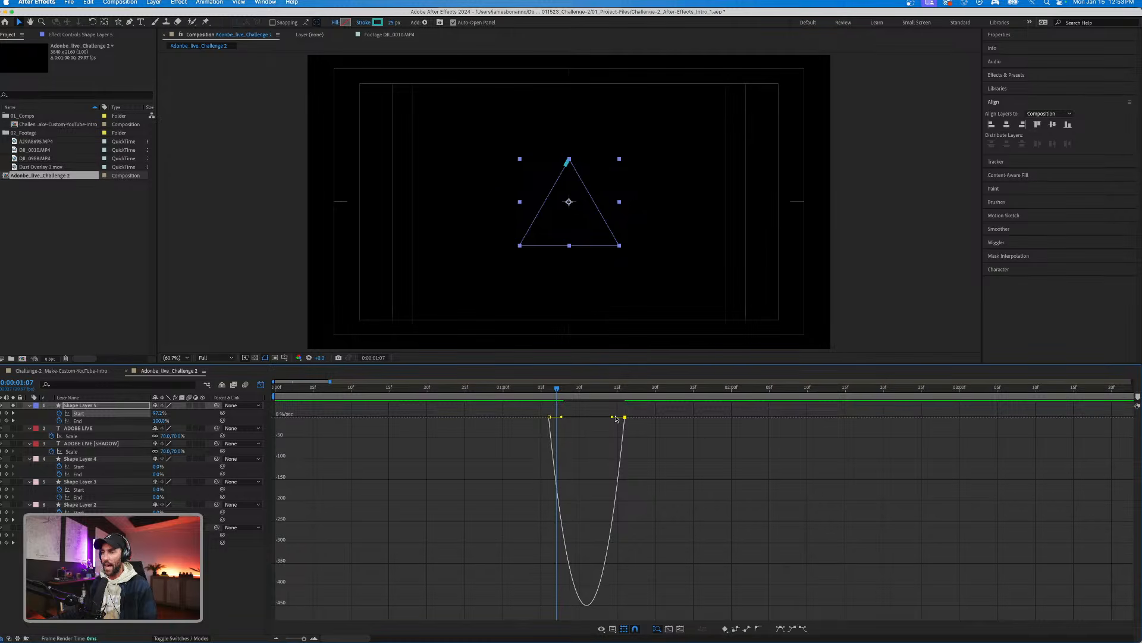
{"action": "left_click_drag", "start_coordinate": [612, 418], "coordinate": [548, 419]}
{"action": "left_click", "coordinate": [532, 389]}
{"action": "key", "text": "space"}
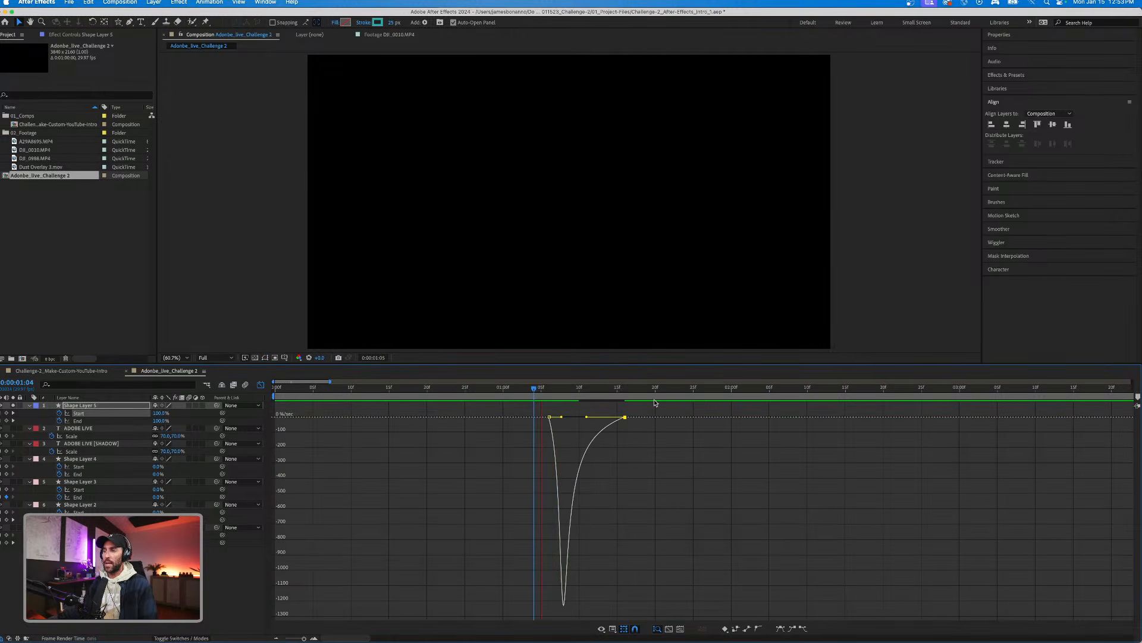
{"action": "key", "text": "space"}
{"action": "left_click", "coordinate": [261, 385]}
Apply Easy Ease Out to the triangle's first End keyframe and Easy Ease In to its last one.
{"action": "left_click", "coordinate": [681, 419]}
{"action": "left_click_drag", "start_coordinate": [665, 418], "coordinate": [558, 420]}
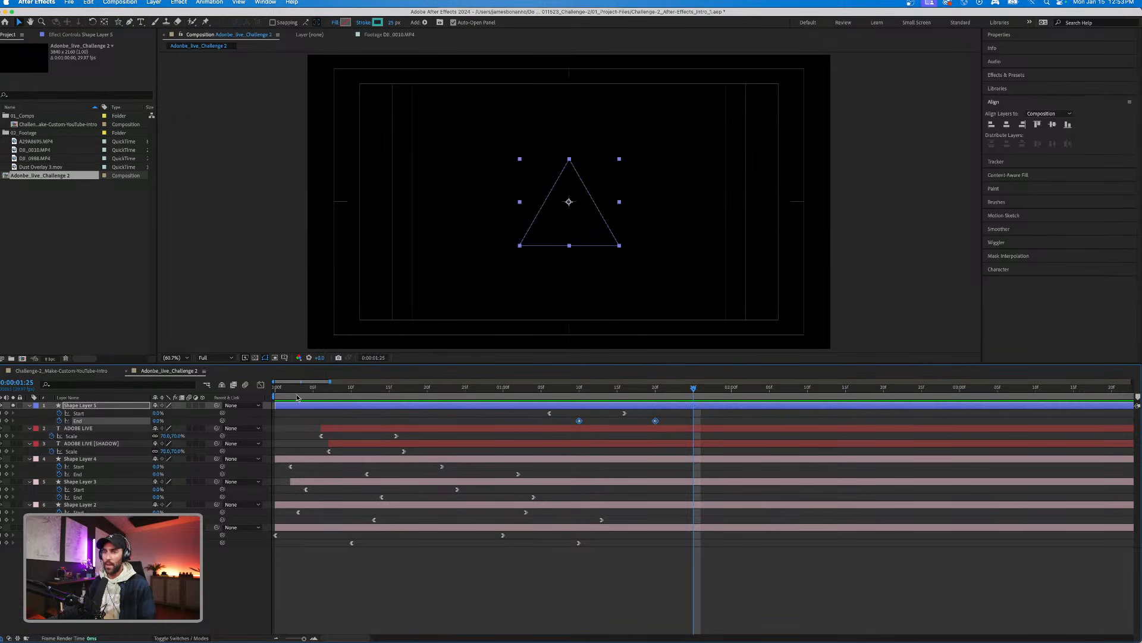
{"action": "left_click", "coordinate": [577, 421]}
{"action": "right_click", "coordinate": [579, 421]}
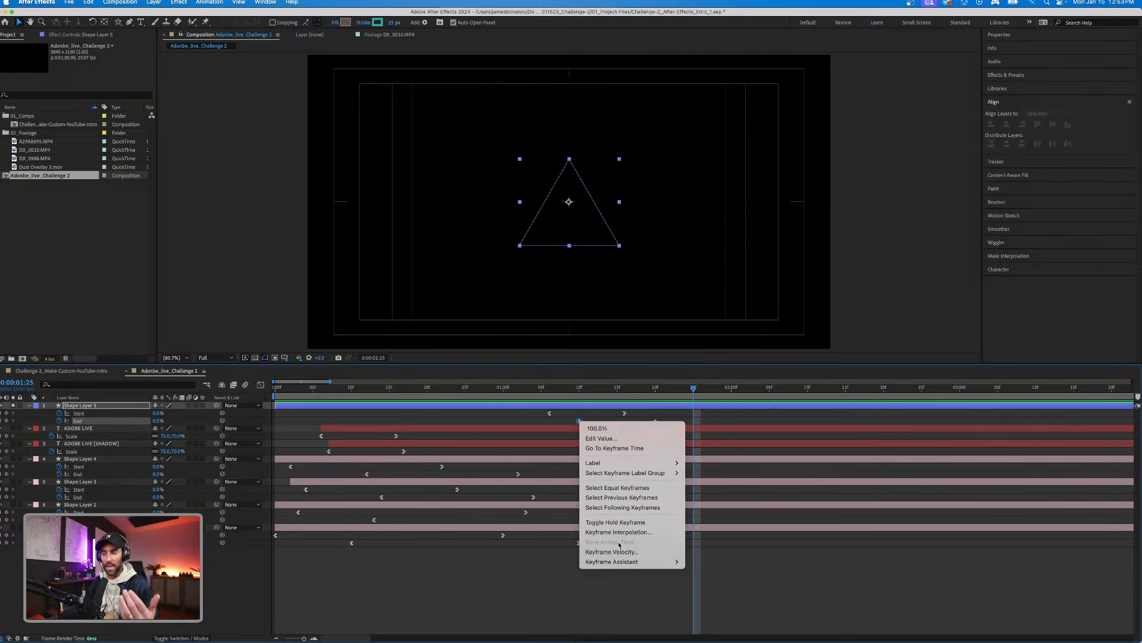
{"action": "mouse_move", "coordinate": [622, 562]}
{"action": "left_click", "coordinate": [713, 582]}
{"action": "left_click", "coordinate": [671, 423]}
{"action": "left_click", "coordinate": [655, 421]}
{"action": "right_click", "coordinate": [655, 421]}
{"action": "mouse_move", "coordinate": [714, 559]}
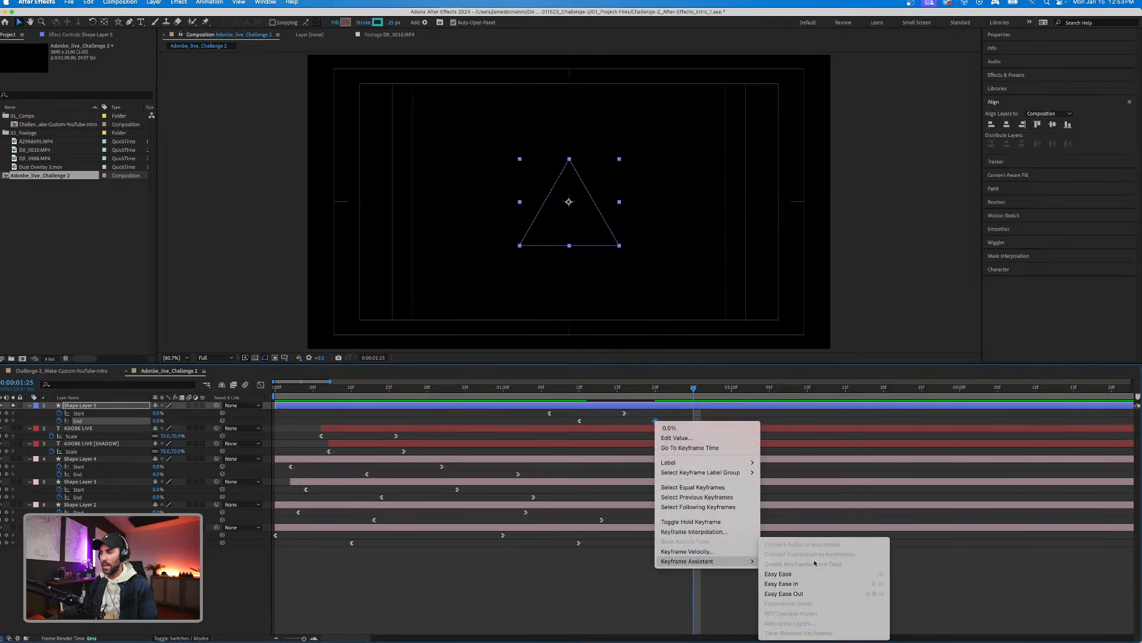
{"action": "left_click", "coordinate": [792, 579]}
Reshape the triangle's End speed graph to peak early by extending the last keyframe's incoming influence, and preview it.
{"action": "left_click_drag", "start_coordinate": [677, 423], "coordinate": [570, 417]}
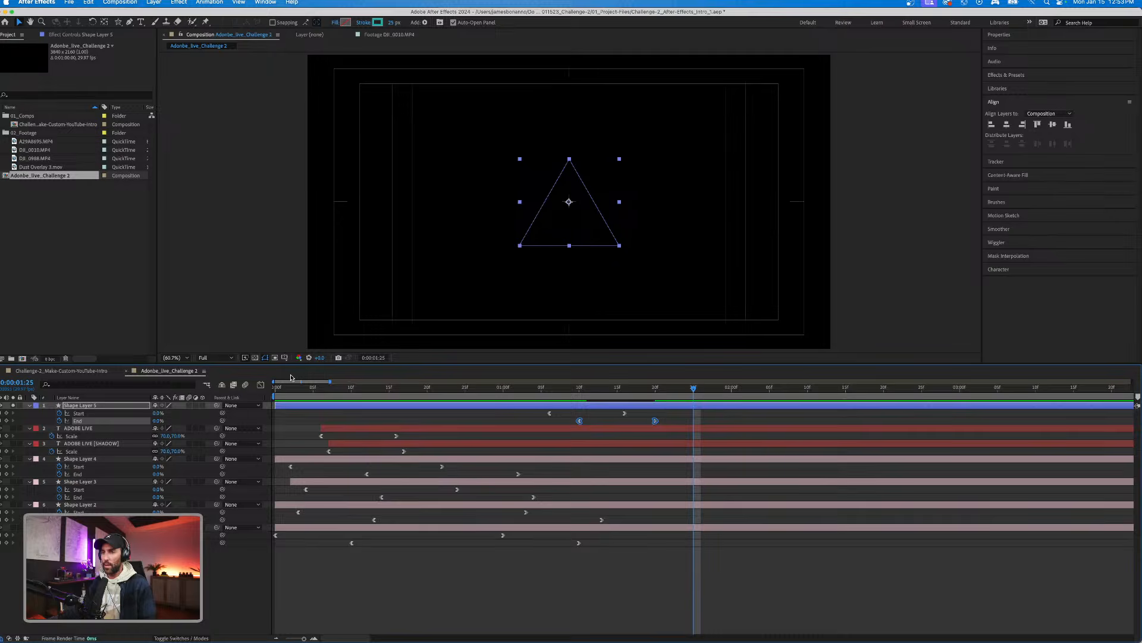
{"action": "left_click", "coordinate": [261, 384]}
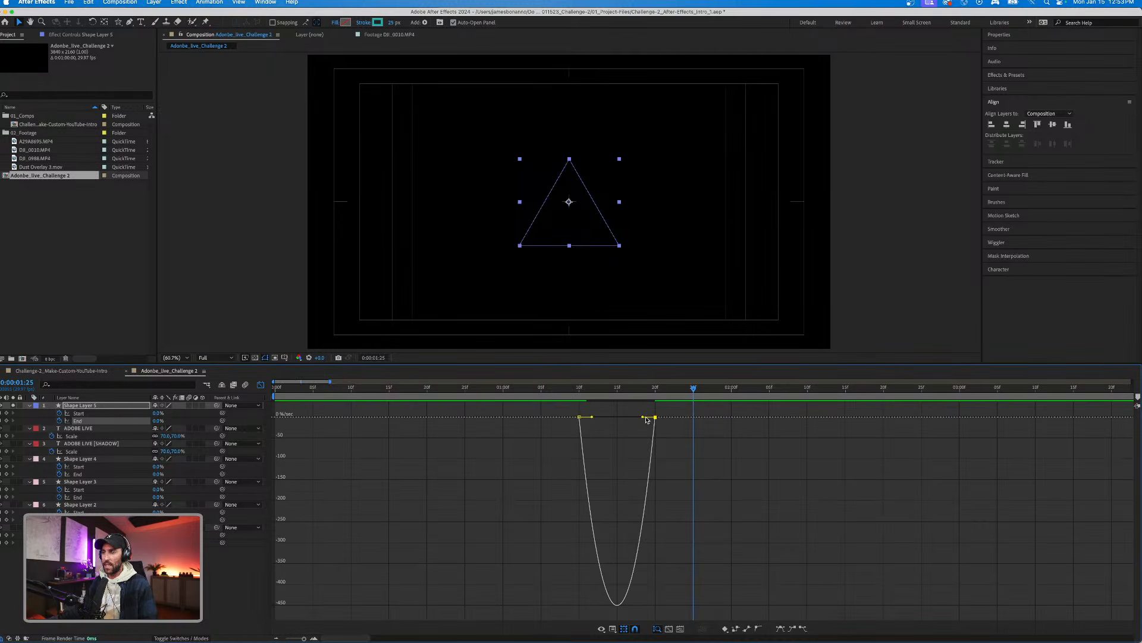
{"action": "left_click_drag", "start_coordinate": [643, 418], "coordinate": [617, 416]}
{"action": "key", "text": "space"}
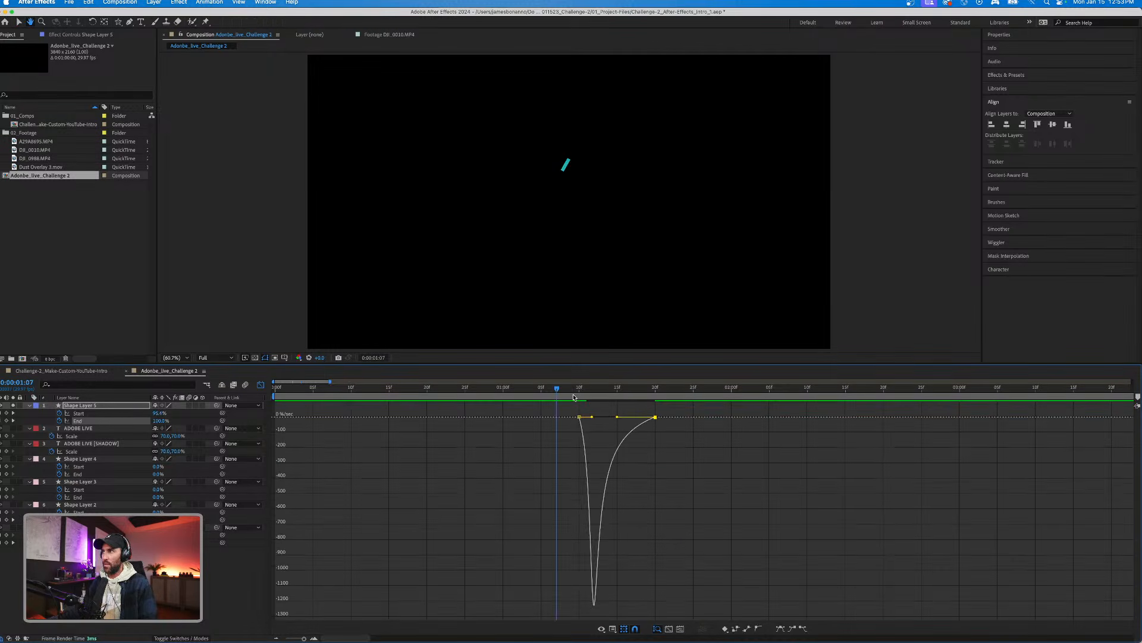
{"action": "key", "text": "shift+F3"}
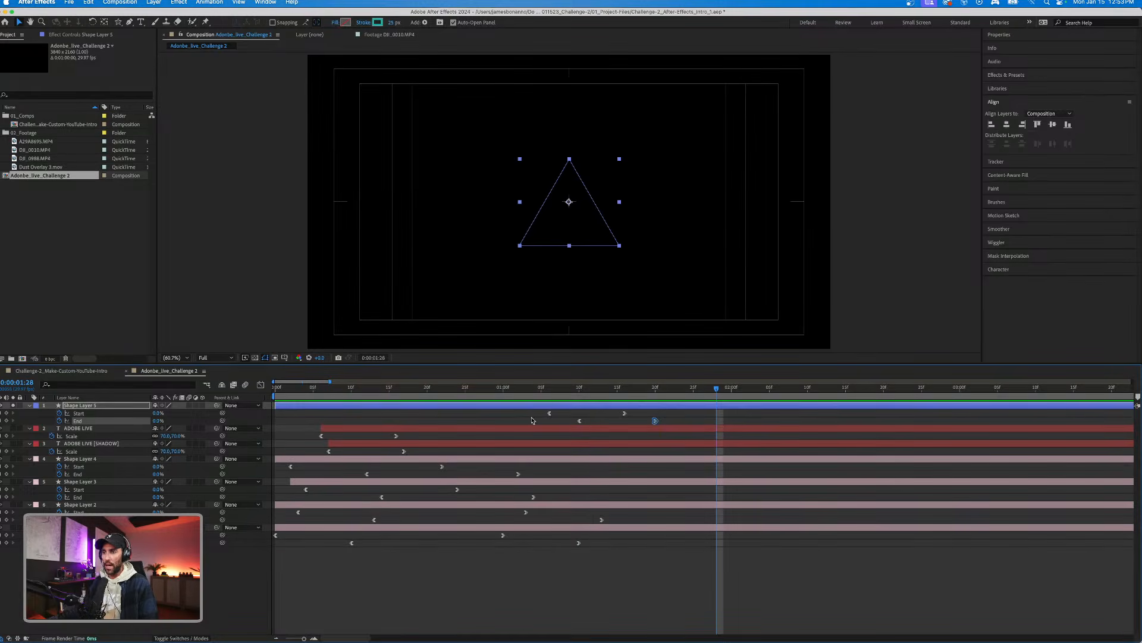
Duplicate the triangle's shape layer and offset the copy about two frames later in the timeline.
{"action": "left_click", "coordinate": [534, 409]}
{"action": "key", "text": "super+d"}
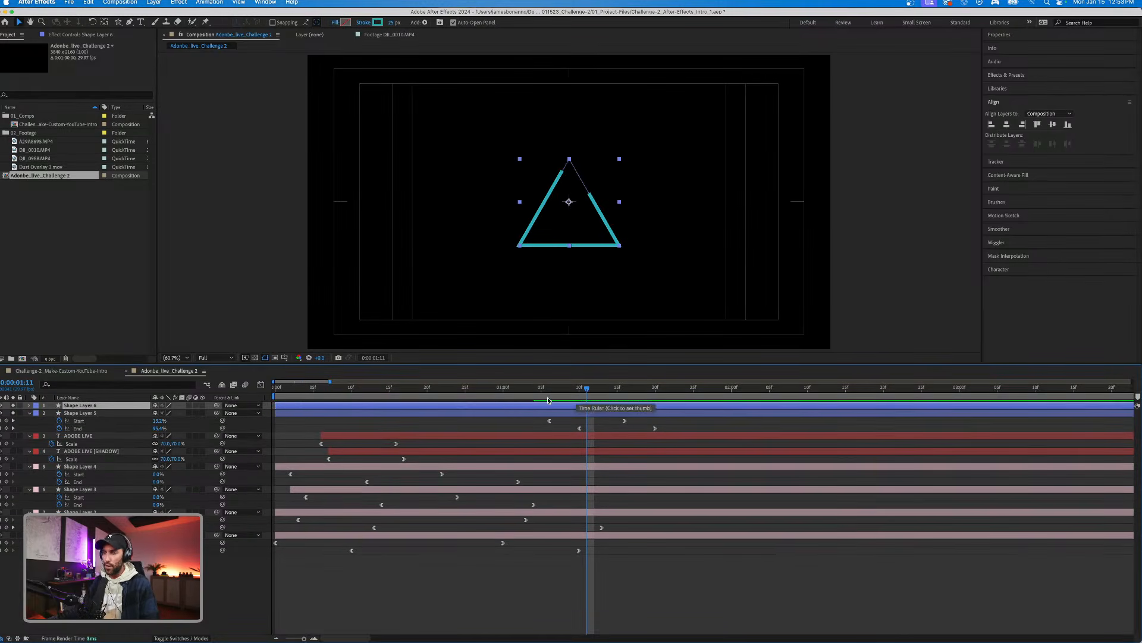
{"action": "left_click_drag", "start_coordinate": [499, 407], "coordinate": [524, 408]}
Set the duplicated triangle's stroke width to 45 px.
{"action": "mouse_move", "coordinate": [586, 388]}
{"action": "left_mouse_down"}
{"action": "mouse_move", "coordinate": [541, 389]}
{"action": "mouse_move", "coordinate": [594, 391]}
{"action": "left_mouse_up"}
{"action": "left_click", "coordinate": [394, 22]}
{"action": "type", "text": "45"}
{"action": "key", "text": "Return"}
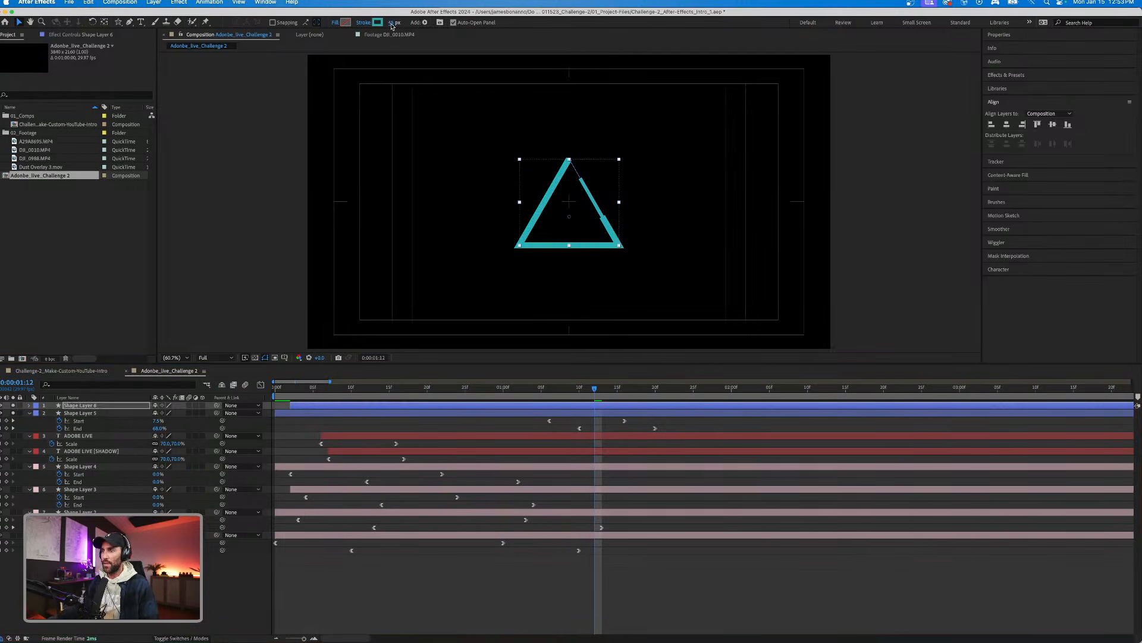
Scale the duplicated triangle layer to 125% and set its rotation to 90 degrees.
{"action": "key", "text": "s"}
{"action": "left_click", "coordinate": [167, 413]}
{"action": "type", "text": "125"}
{"action": "key", "text": "Return"}
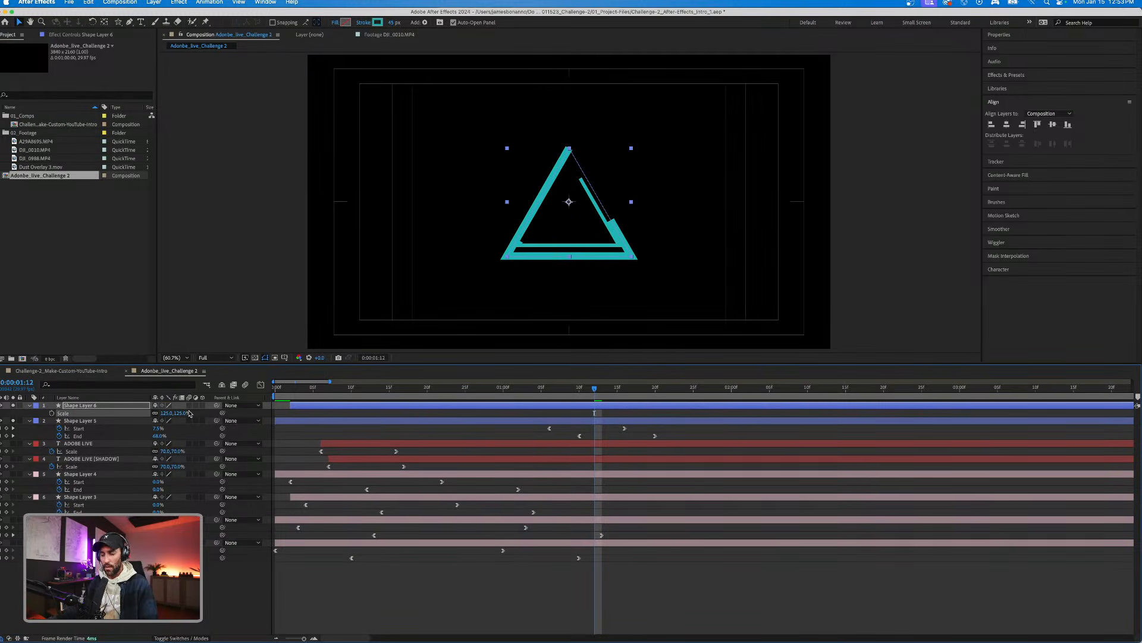
{"action": "key", "text": "r"}
{"action": "left_click", "coordinate": [164, 413]}
{"action": "type", "text": "90"}
{"action": "key", "text": "Return"}
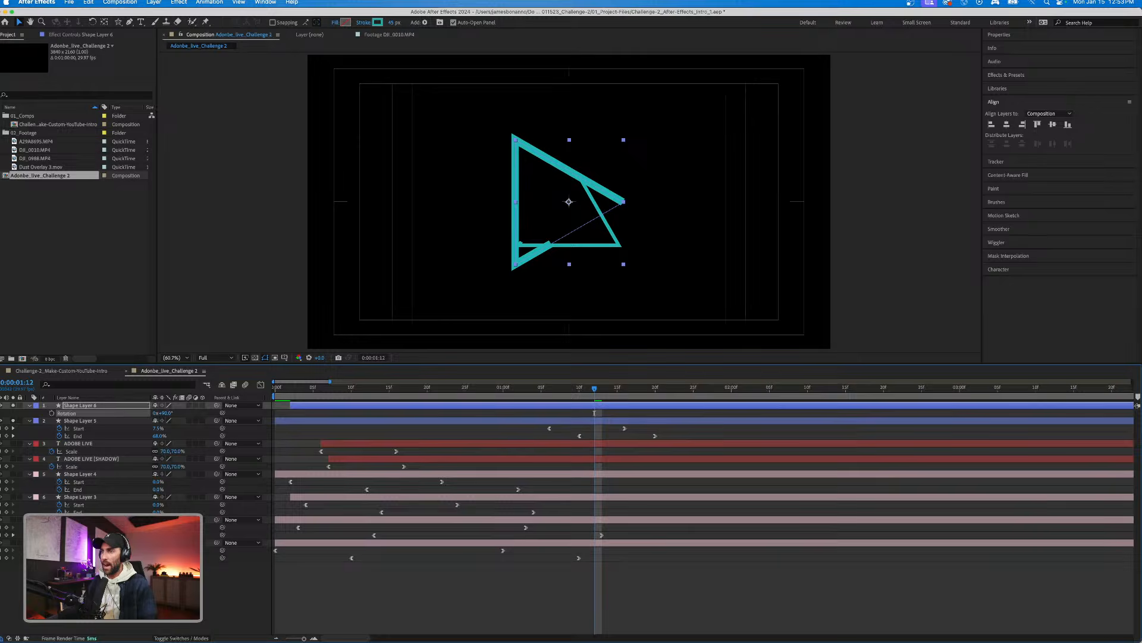
Change the duplicated triangle's stroke color from teal to dark orange by shifting only its hue.
{"action": "left_click", "coordinate": [378, 22]}
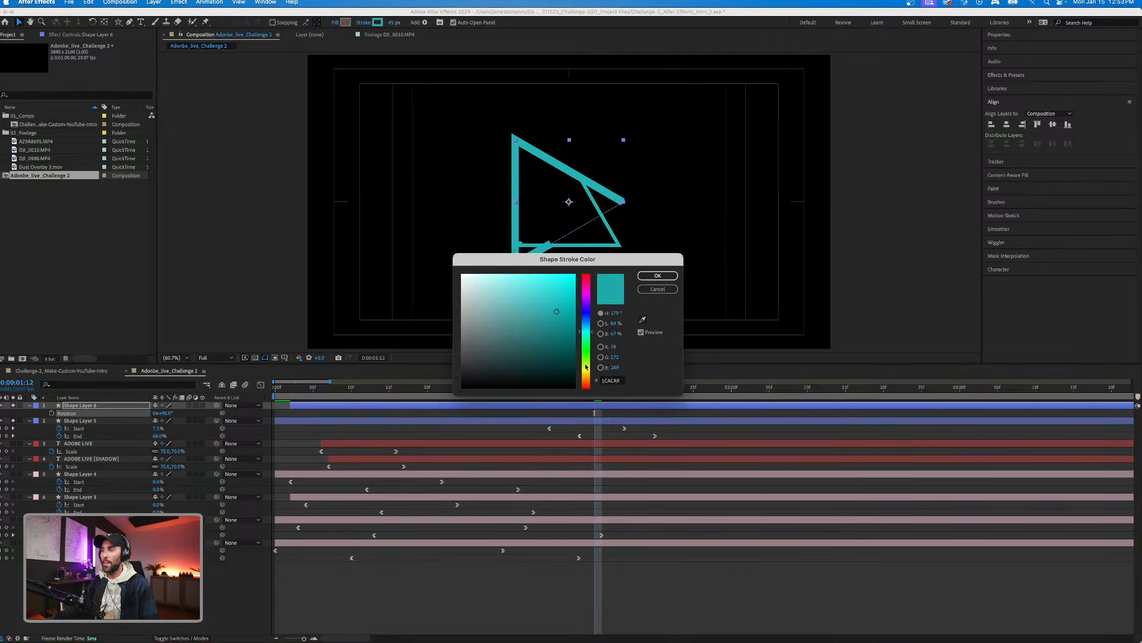
{"action": "left_click", "coordinate": [586, 367]}
{"action": "key", "text": "Return"}
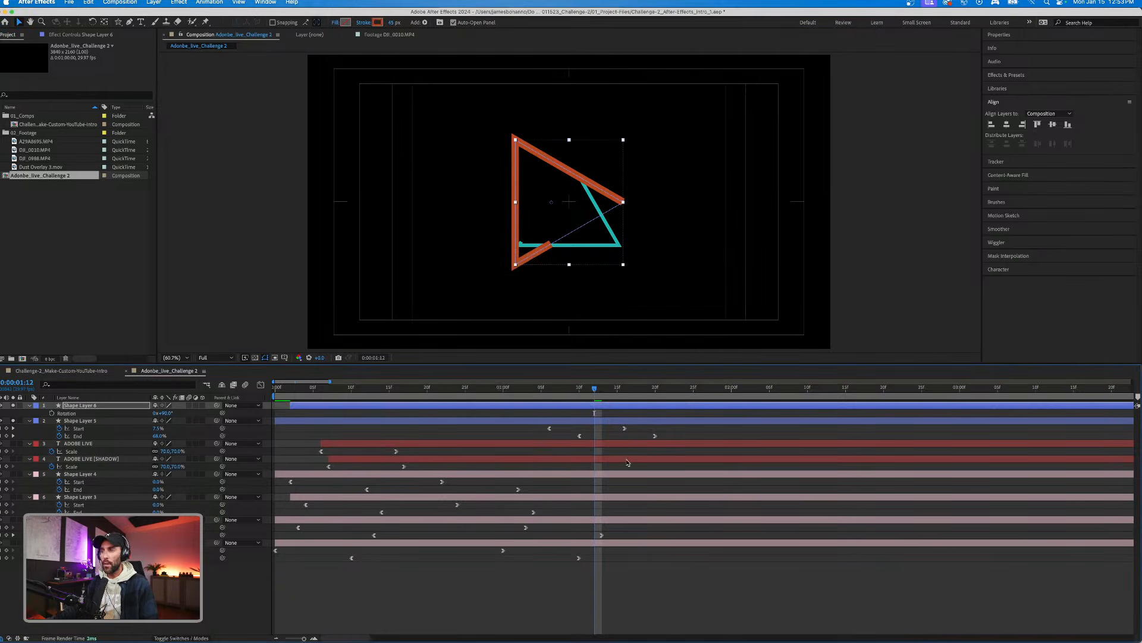
Preview the two triangle strokes animating together and save the project.
{"action": "left_click", "coordinate": [511, 387]}
{"action": "key", "text": "space"}
{"action": "left_click_drag", "start_coordinate": [544, 388], "coordinate": [633, 388]}
{"action": "key", "text": "super+s"}
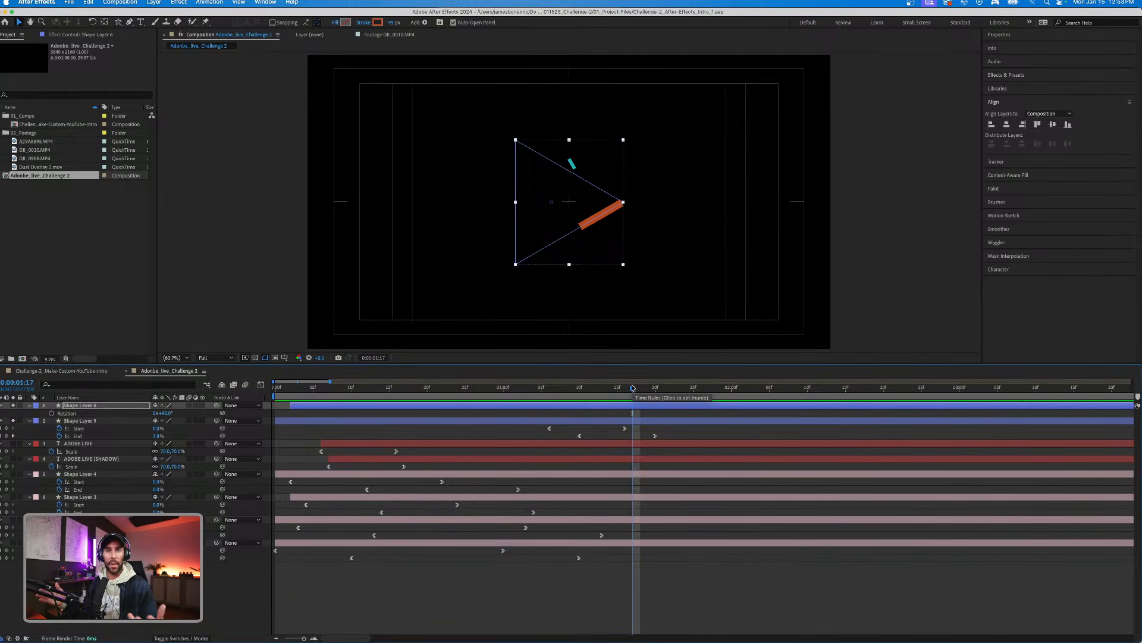
Reveal the keyframed properties of all layers and preview the full intro with circles, title and triangles.
{"action": "key", "text": "super+a"}
{"action": "key", "text": "u"}
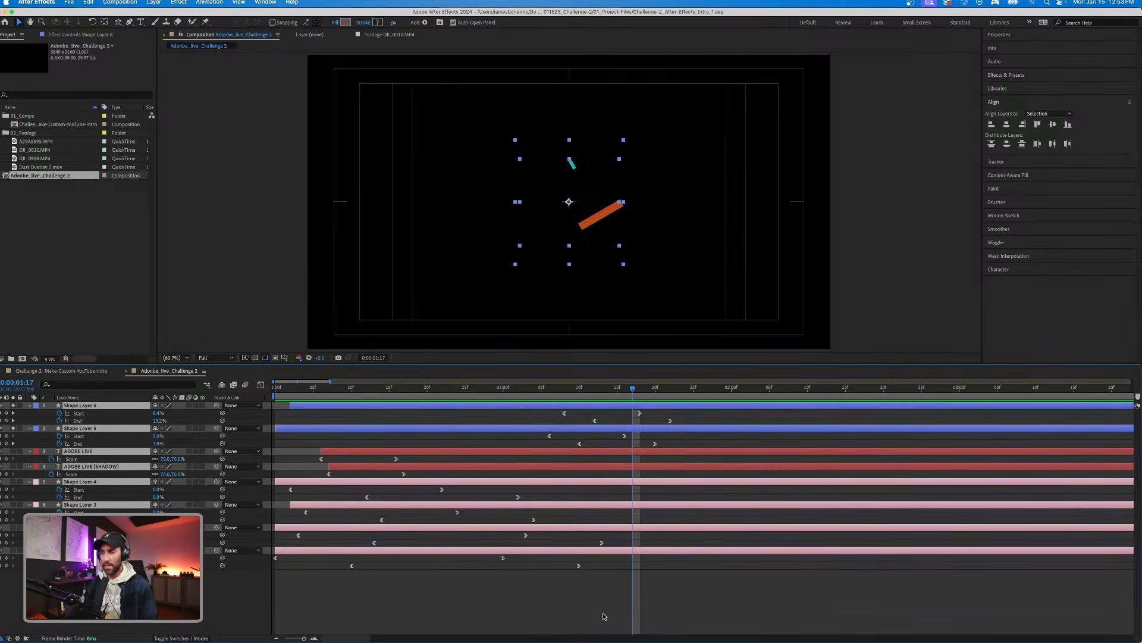
{"action": "left_click", "coordinate": [551, 609]}
{"action": "left_click_drag", "start_coordinate": [542, 390], "coordinate": [362, 392]}
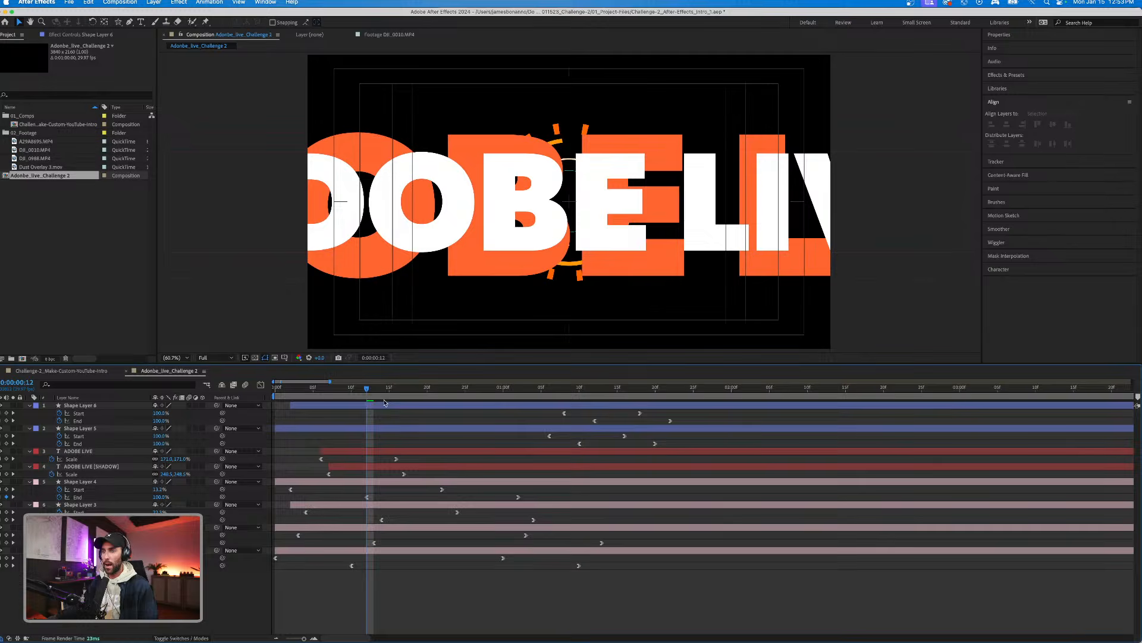
{"action": "key", "text": "space"}
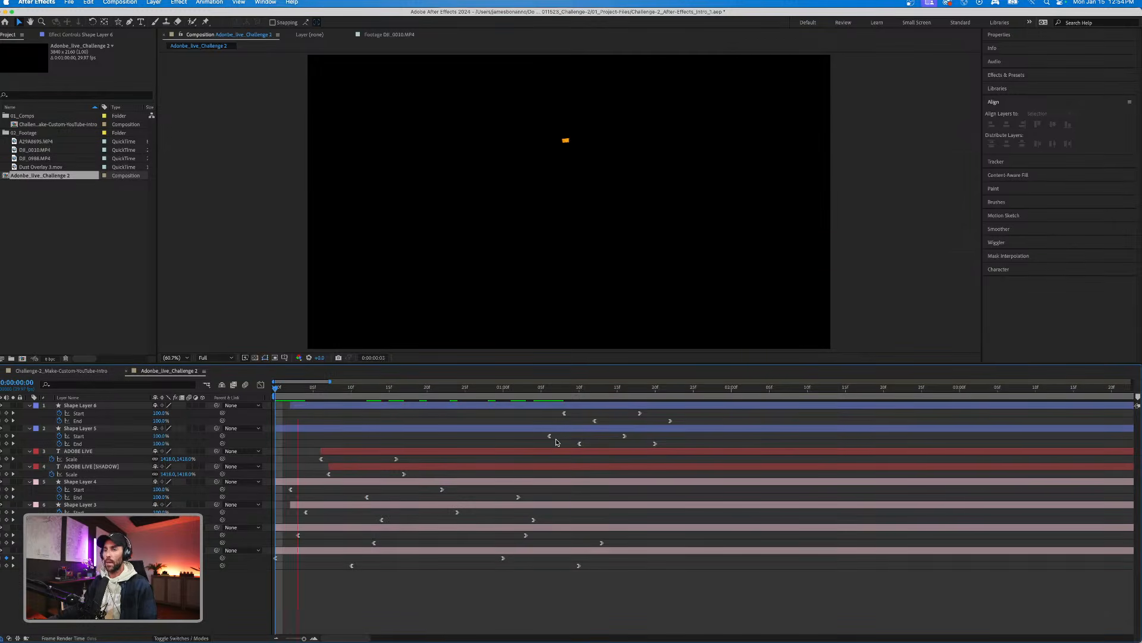
{"action": "left_click", "coordinate": [601, 390]}
{"action": "mouse_move", "coordinate": [601, 392]}
{"action": "left_mouse_down"}
{"action": "mouse_move", "coordinate": [498, 395]}
{"action": "mouse_move", "coordinate": [609, 392]}
{"action": "left_mouse_up"}
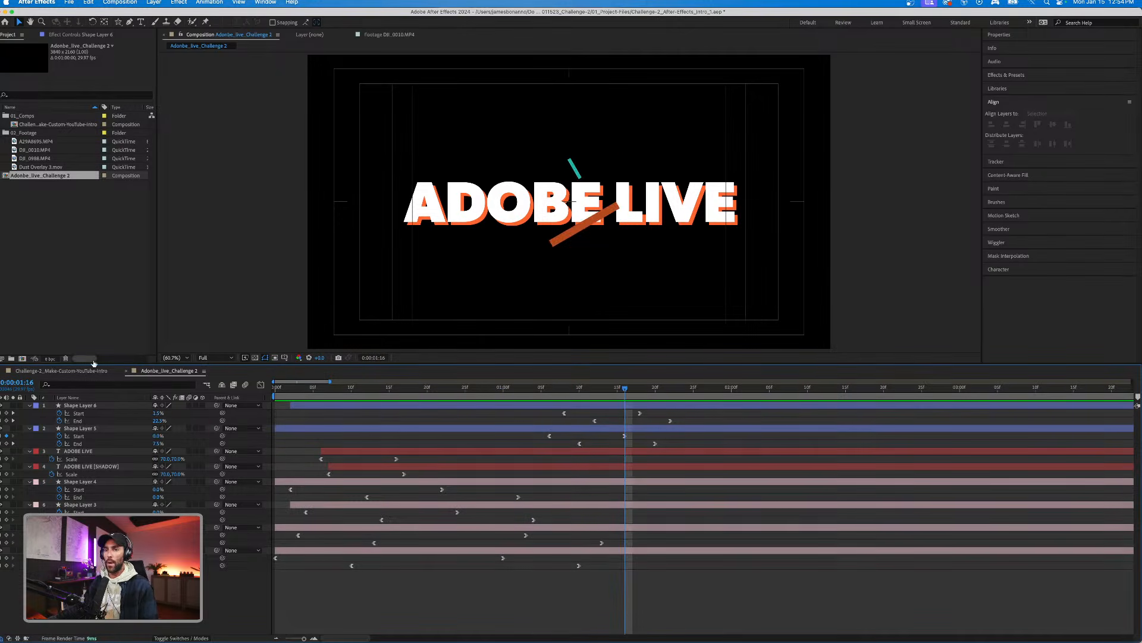
Open the Challenge-2_Make-Custom-YouTube-Intro composition and play back its ADOBE LIVE opening for comparison.
{"action": "left_click", "coordinate": [90, 370]}
{"action": "left_click_drag", "start_coordinate": [450, 389], "coordinate": [329, 390]}
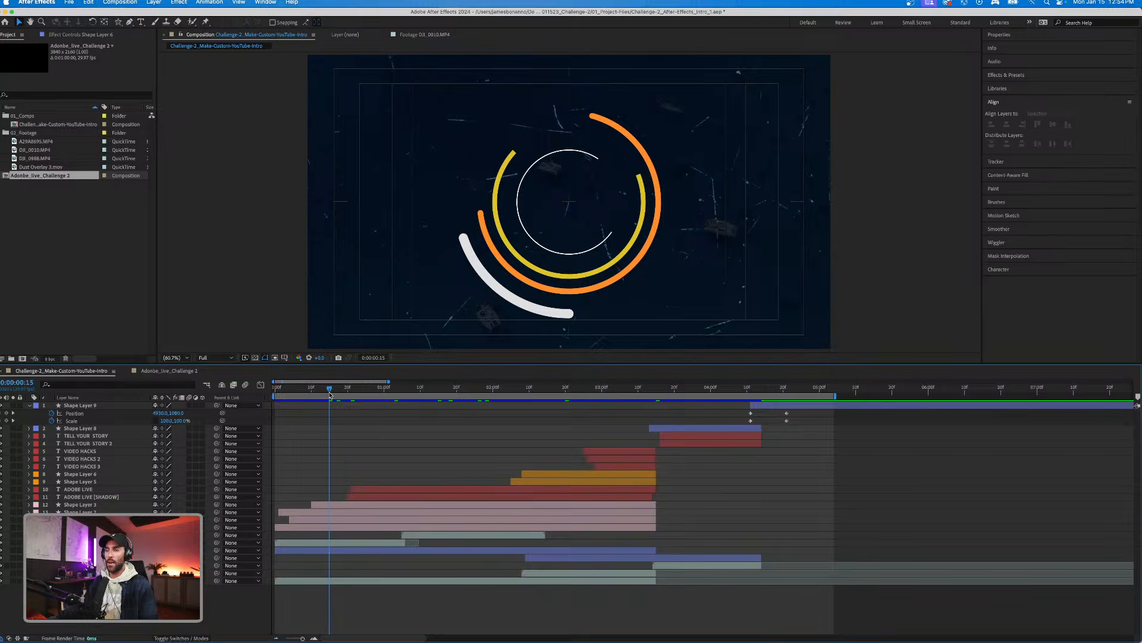
{"action": "key", "text": "space"}
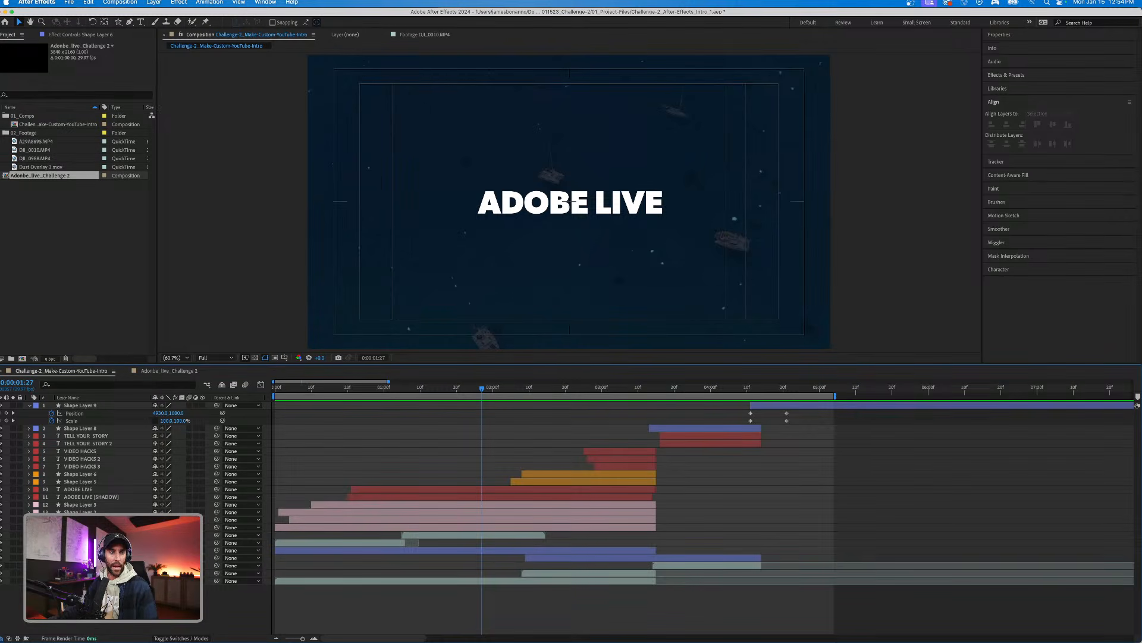
Save the project and switch to the Chrome browser.
{"action": "key", "text": "super+s"}
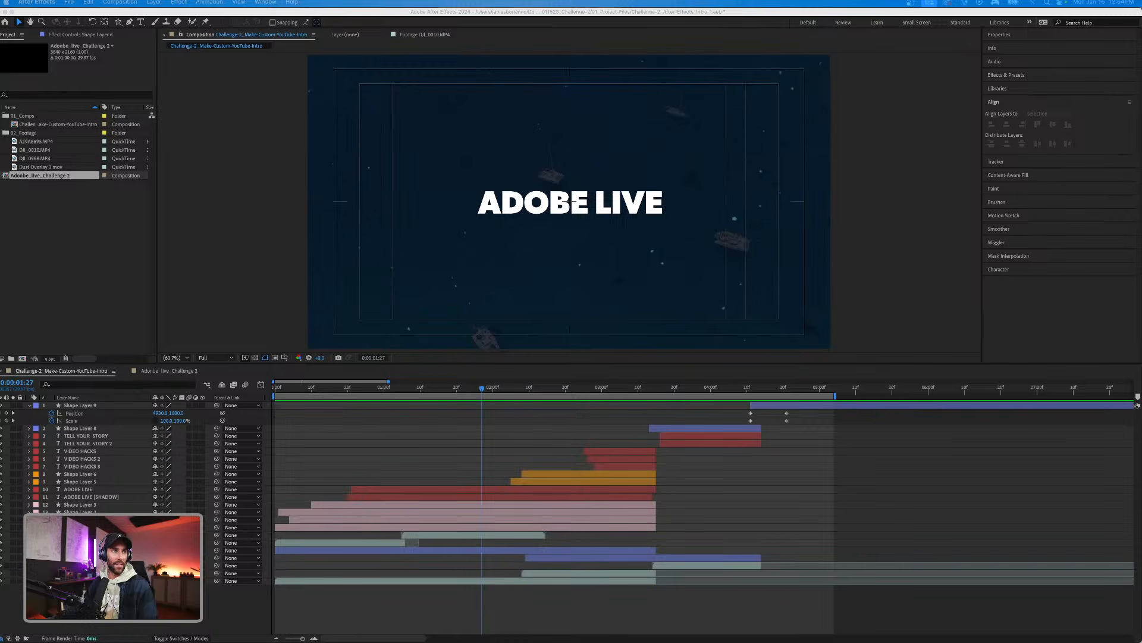
{"action": "key", "text": "super+Tab"}
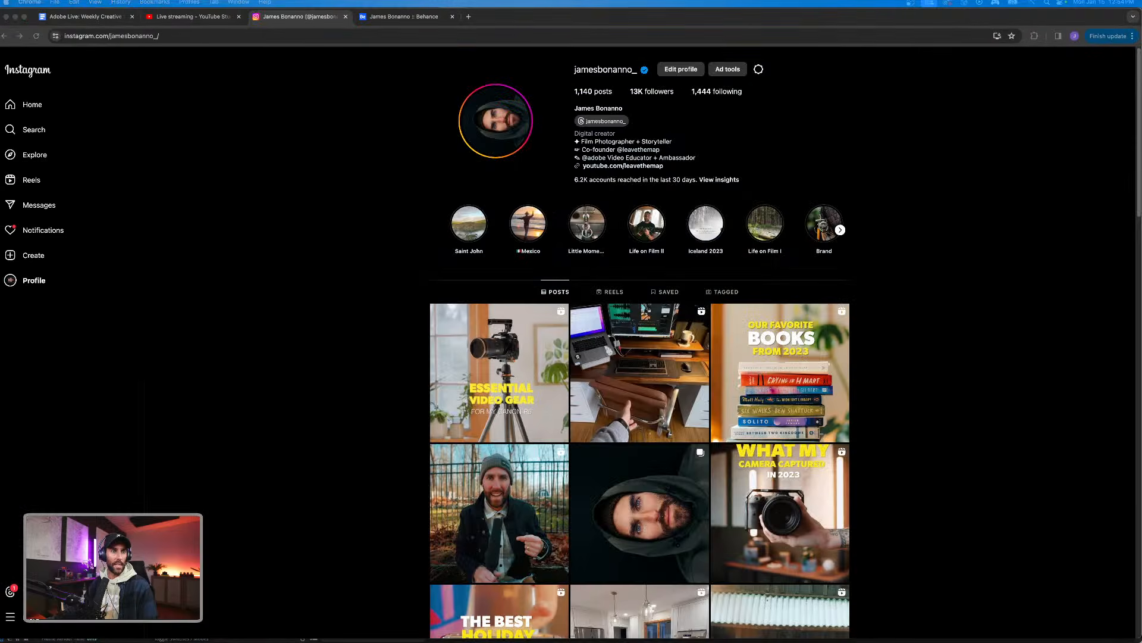